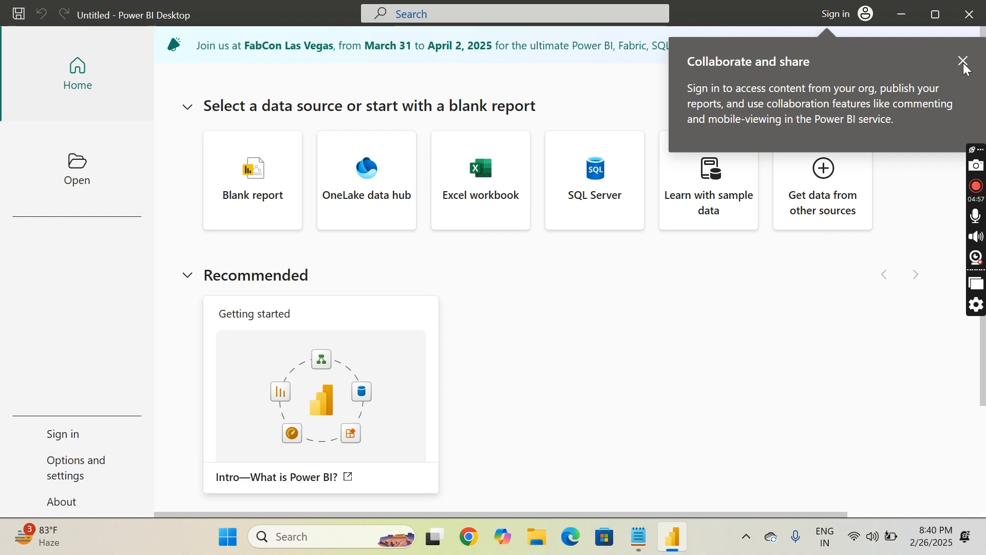
# Dismiss the collaboration sign-in notice and start a blank report
pyautogui.click(964, 61)
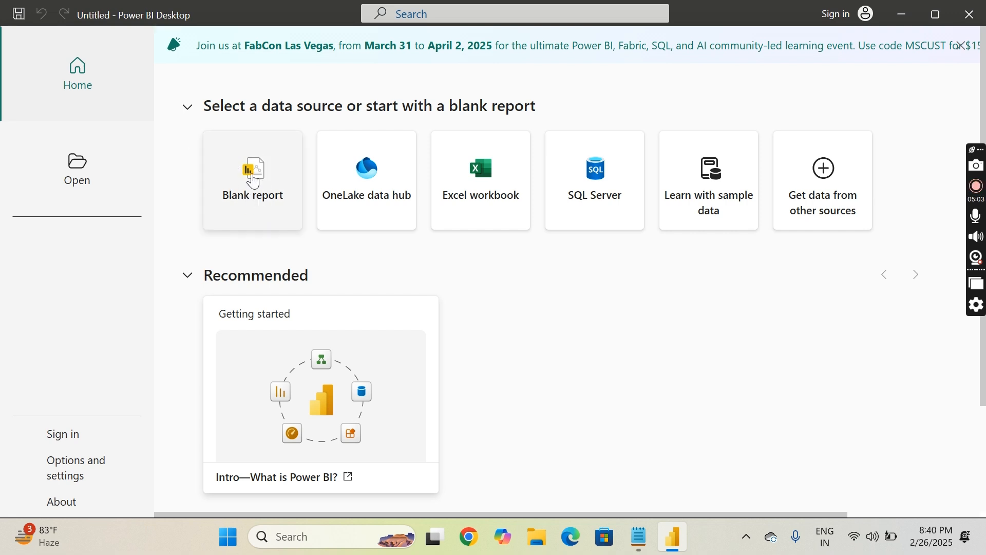
pyautogui.click(252, 172)
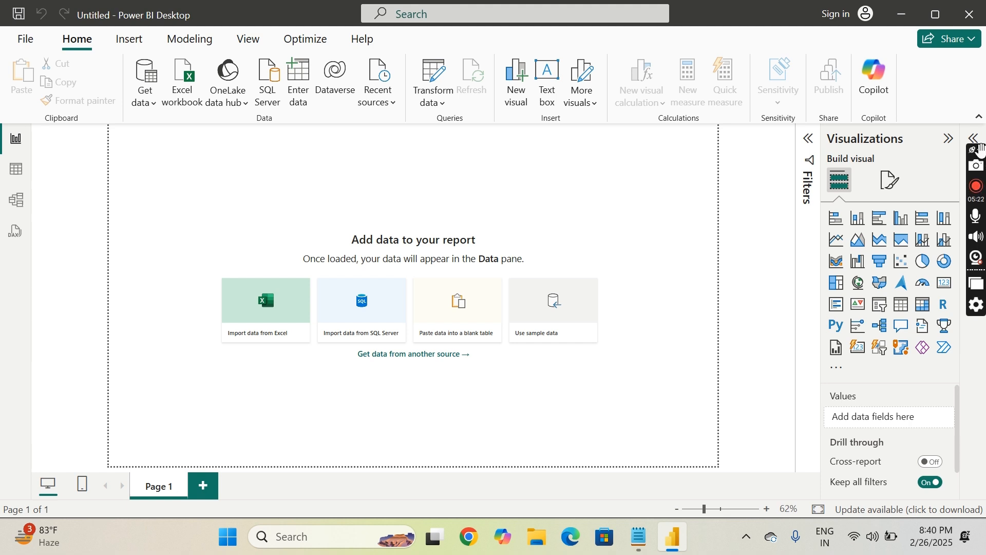
pyautogui.moveTo(983, 159); pyautogui.dragTo(982, 273)
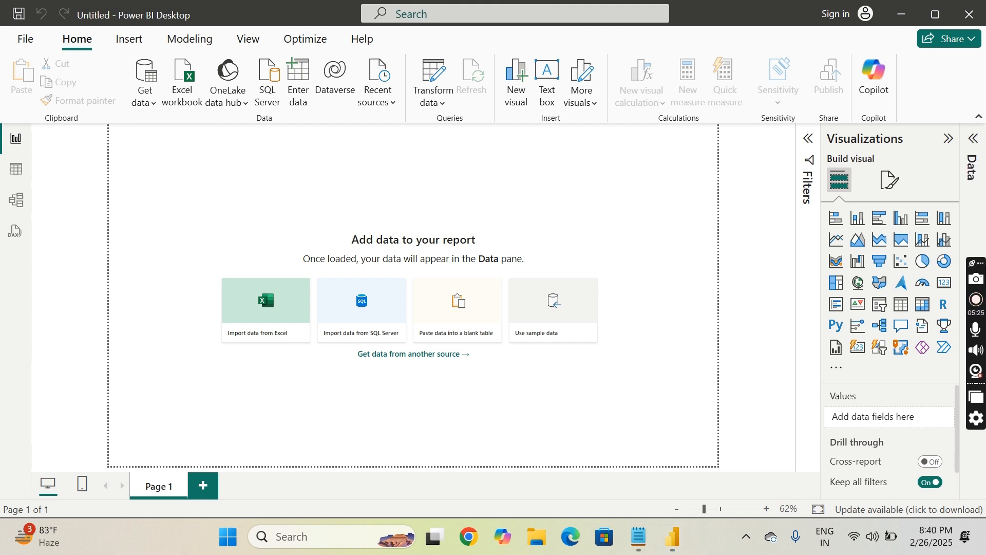
# Connect to the Excel workbook Sample - Superstore in the Downloads folder as the report's data source
pyautogui.click(146, 103)
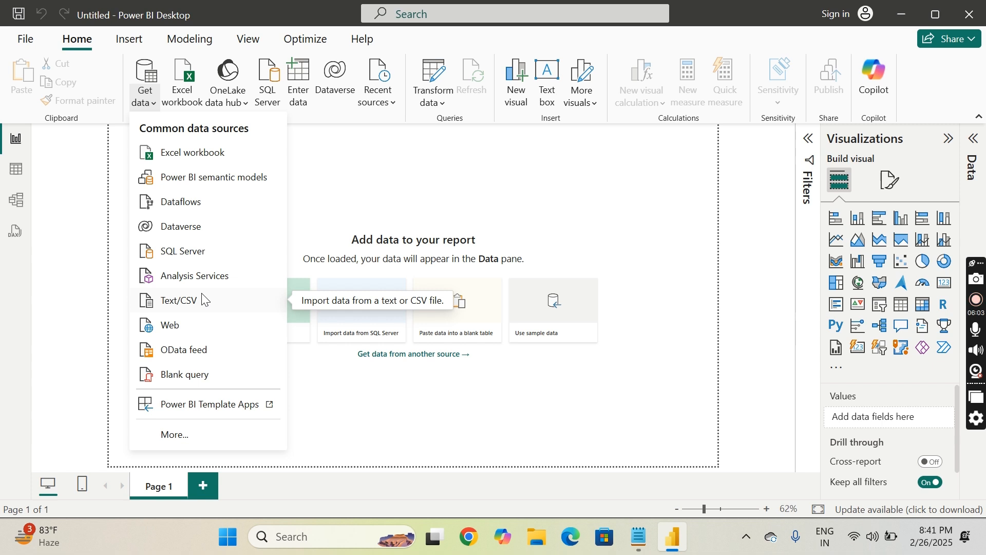
pyautogui.click(208, 158)
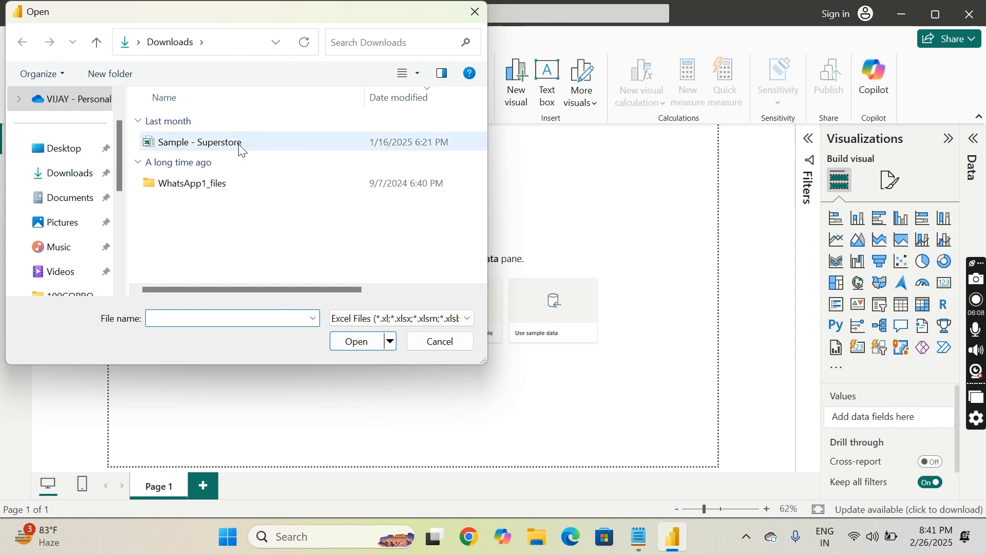
pyautogui.click(228, 147)
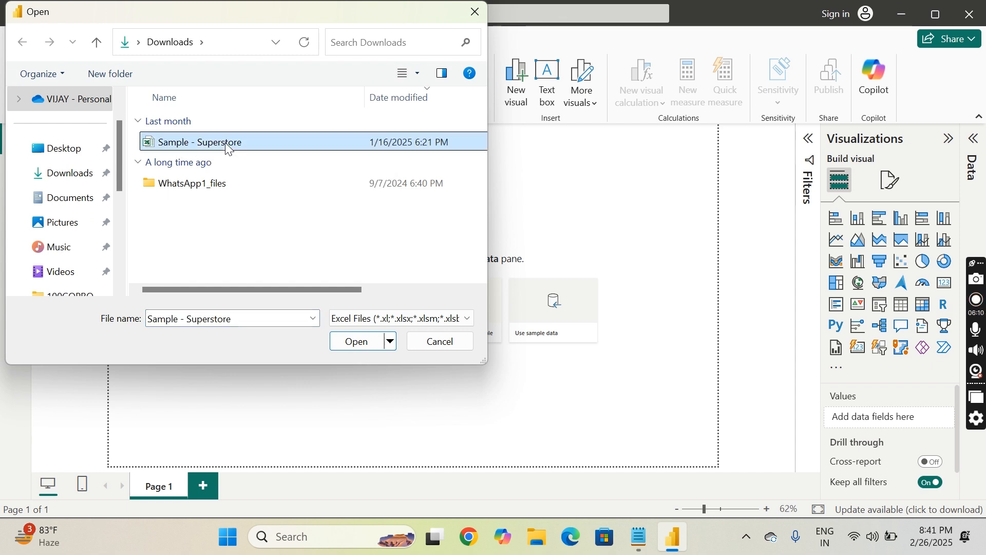
pyautogui.click(354, 342)
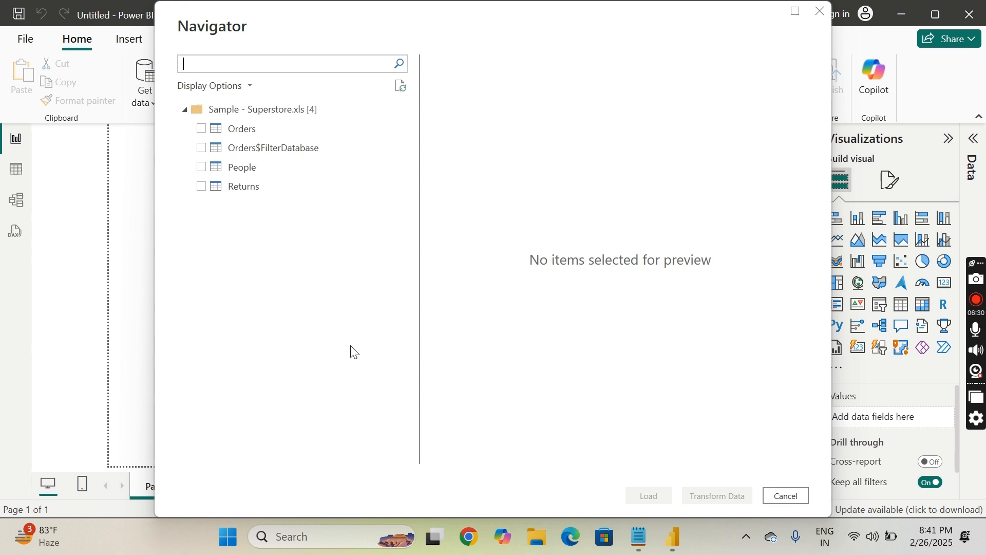
# Select the Orders table, look through its preview columns, and open it for transformation in a maximized Power Query Editor
pyautogui.click(202, 130)
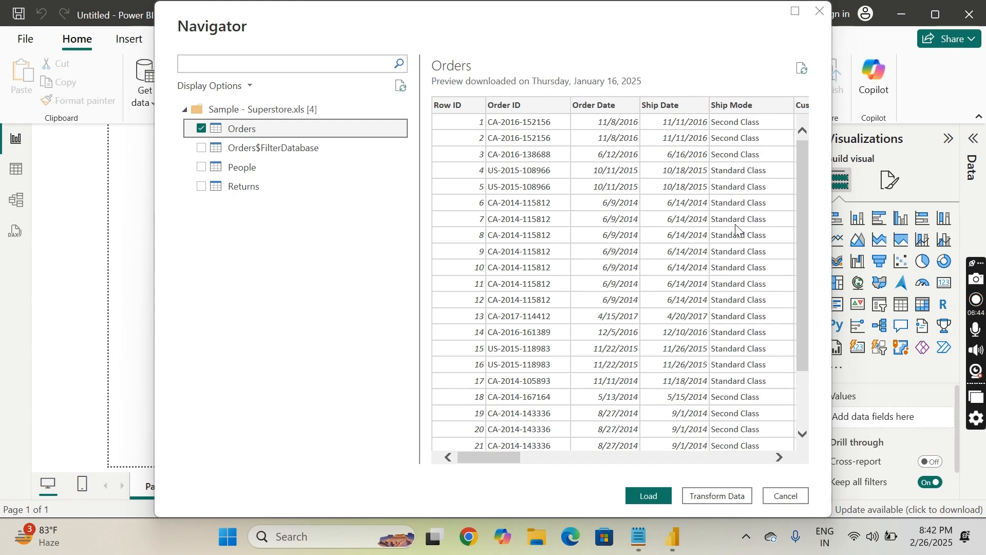
pyautogui.hscroll(5, 732, 298)
pyautogui.hscroll(5, 732, 298)
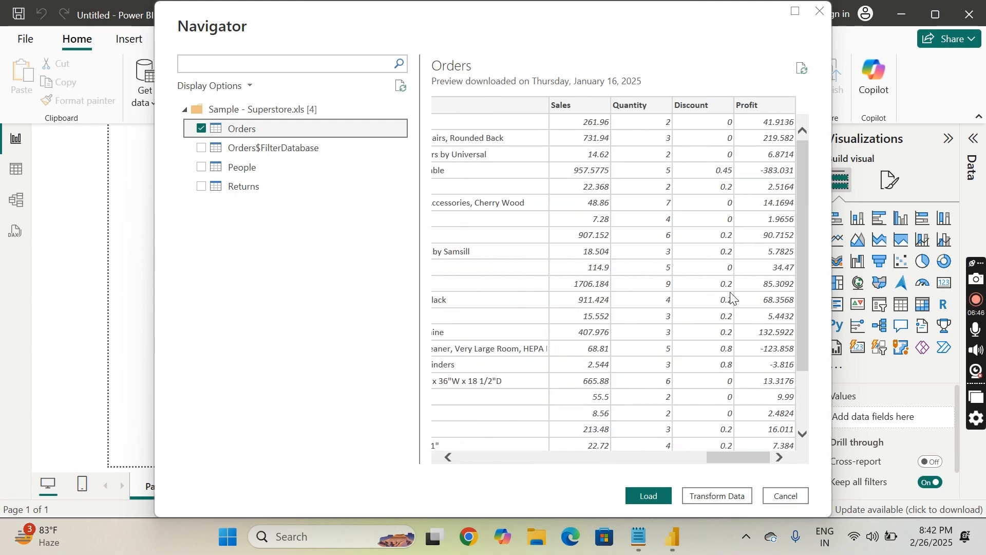
pyautogui.scroll(-3, 732, 298)
pyautogui.hscroll(-5, 732, 298)
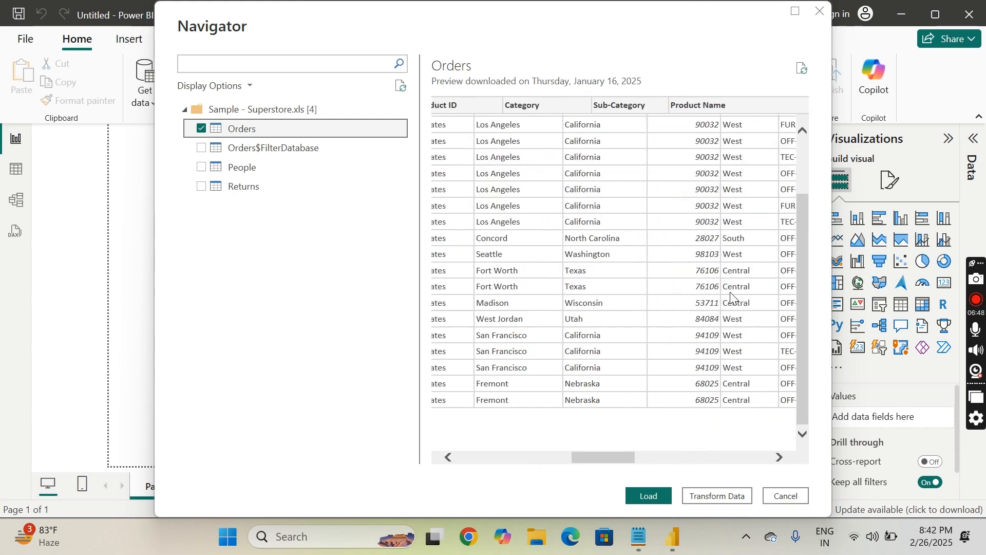
pyautogui.scroll(3, 733, 298)
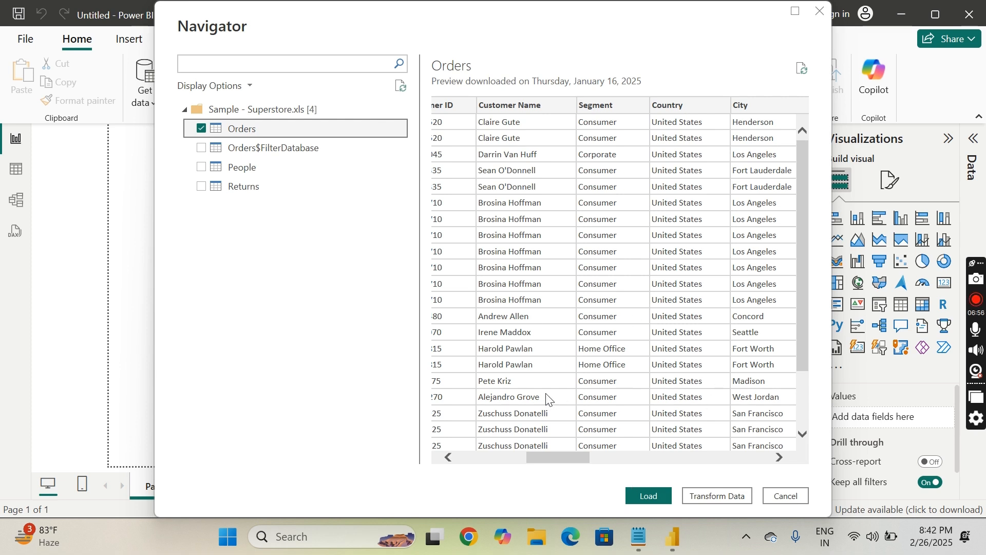
pyautogui.click(722, 497)
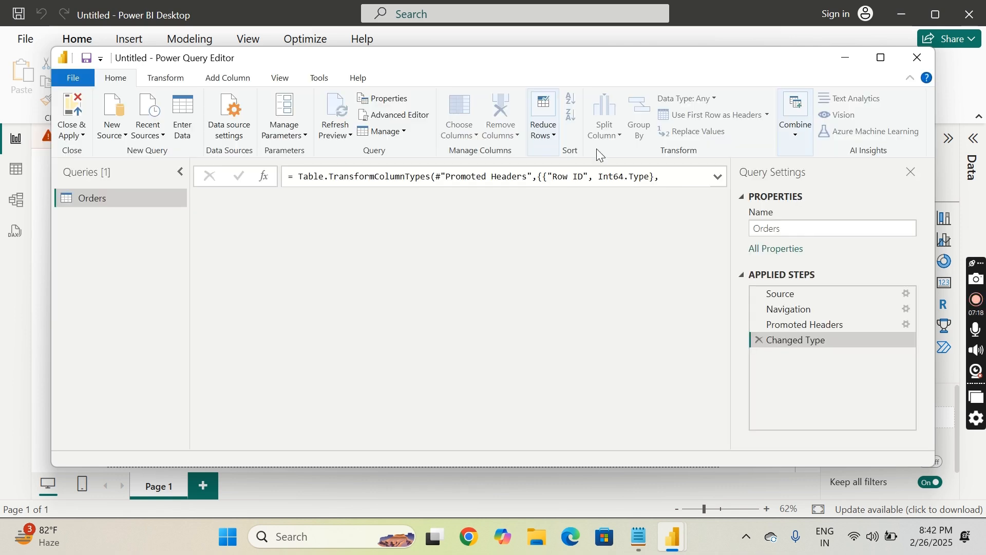
pyautogui.click(883, 60)
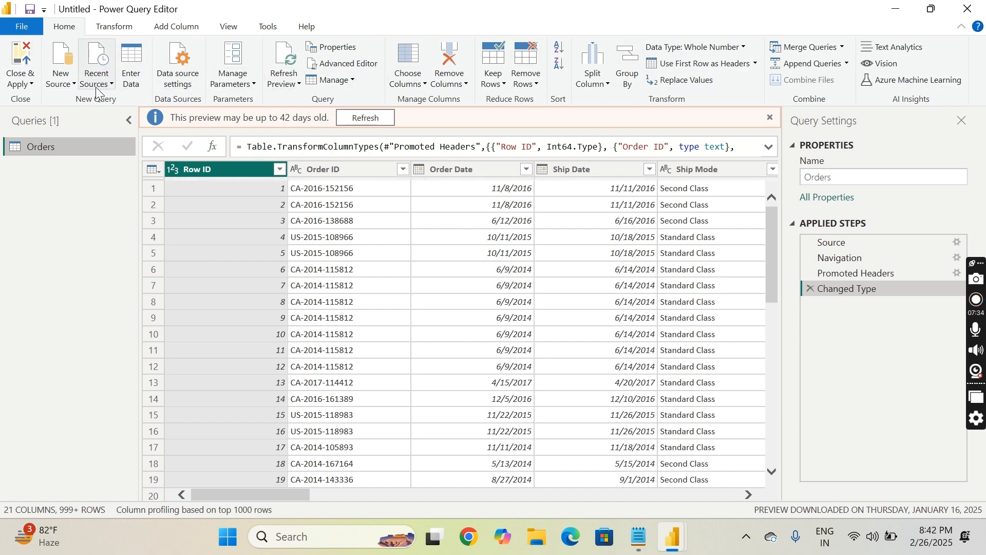
# Set the Row ID column's data type to Decimal Number, replacing the current conversion, and check its rows
pyautogui.click(171, 168)
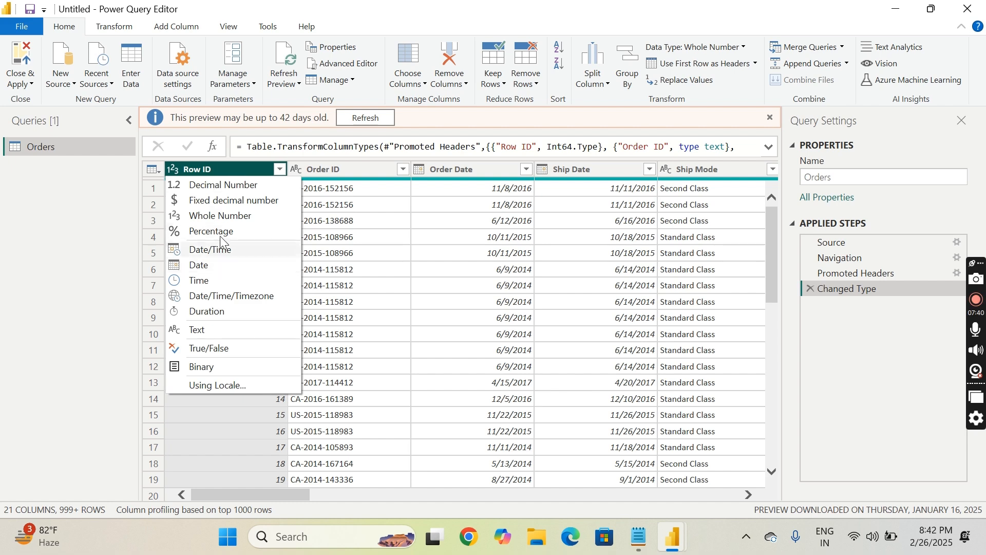
pyautogui.click(215, 191)
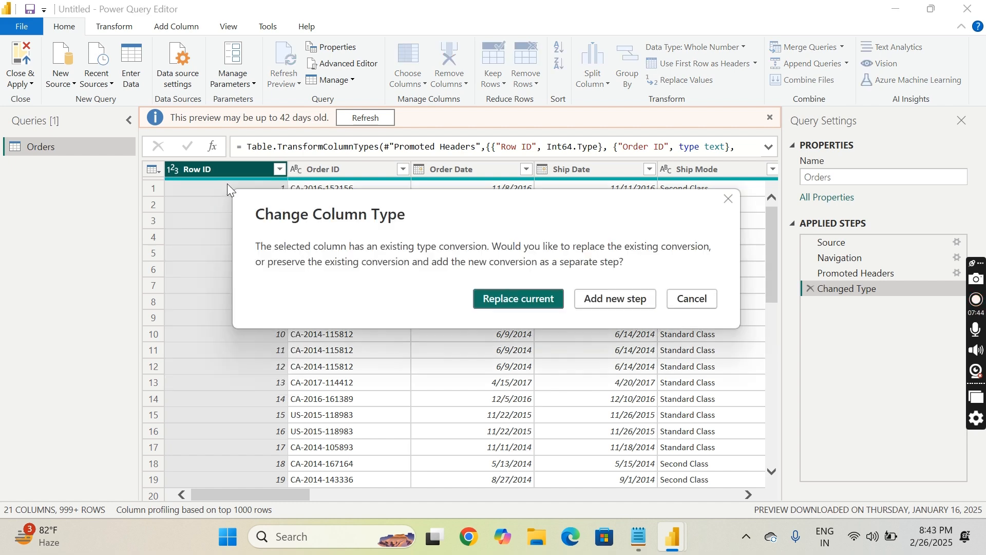
pyautogui.click(527, 304)
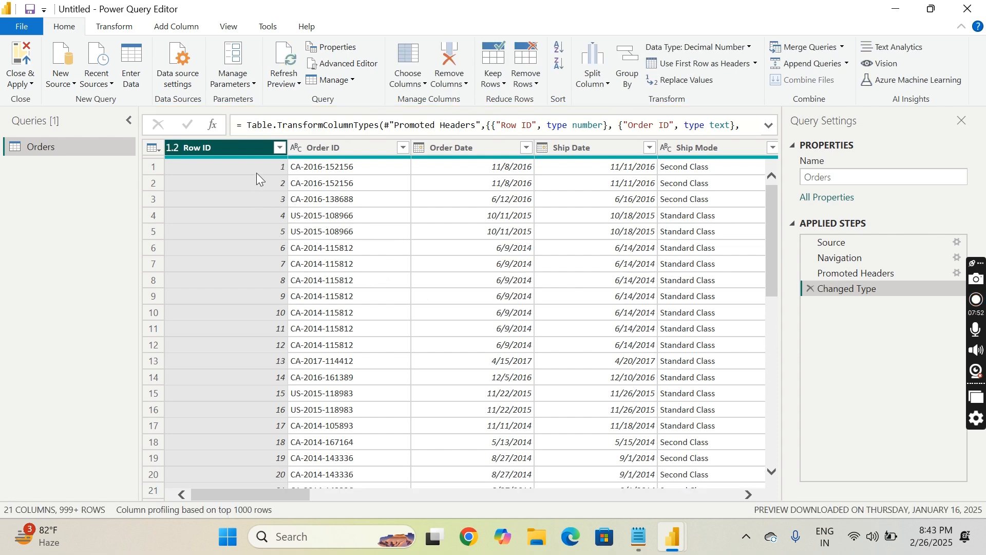
pyautogui.scroll(-9, 256, 313)
pyautogui.scroll(9, 256, 313)
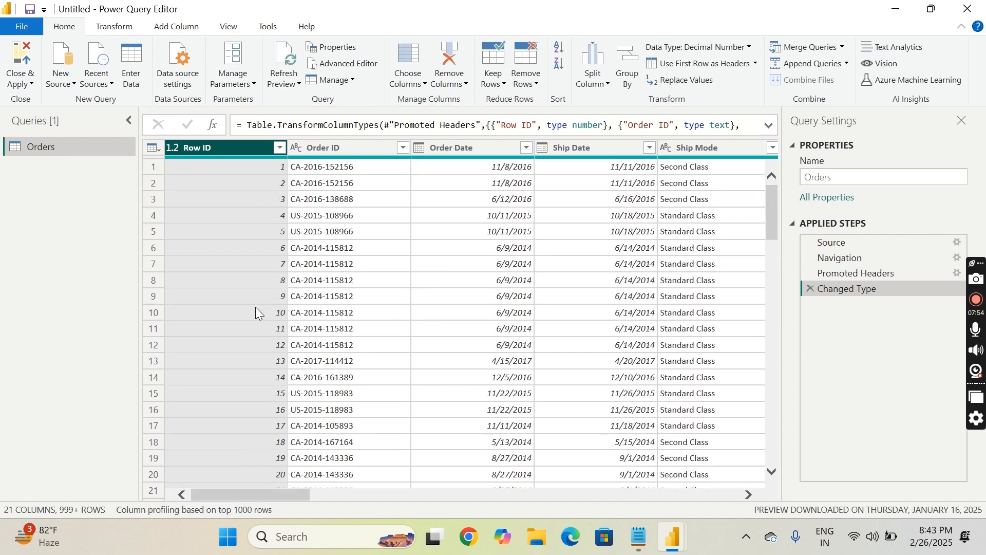
# Set the Row ID column's data type to Text, replacing the current conversion
pyautogui.click(169, 149)
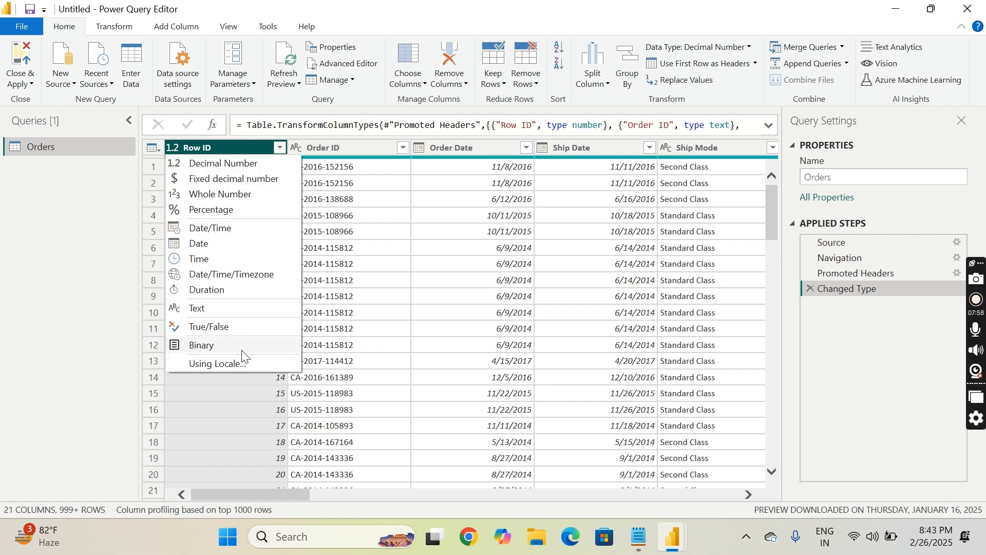
pyautogui.click(213, 311)
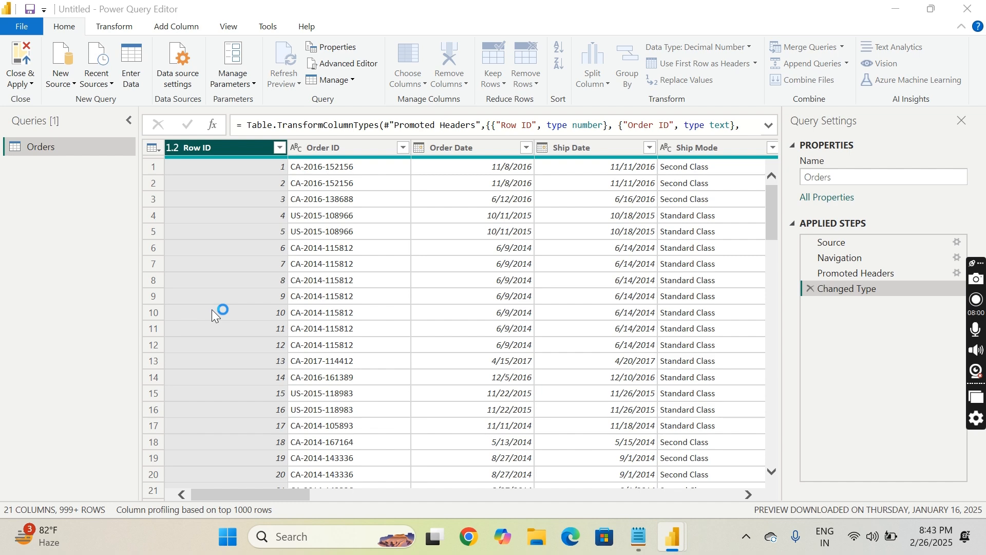
pyautogui.click(538, 297)
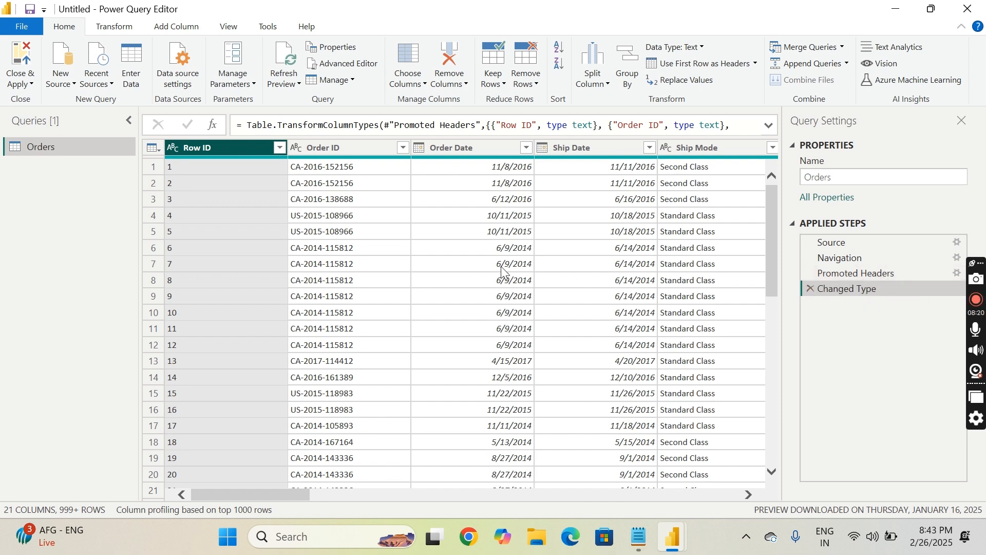
pyautogui.click(172, 146)
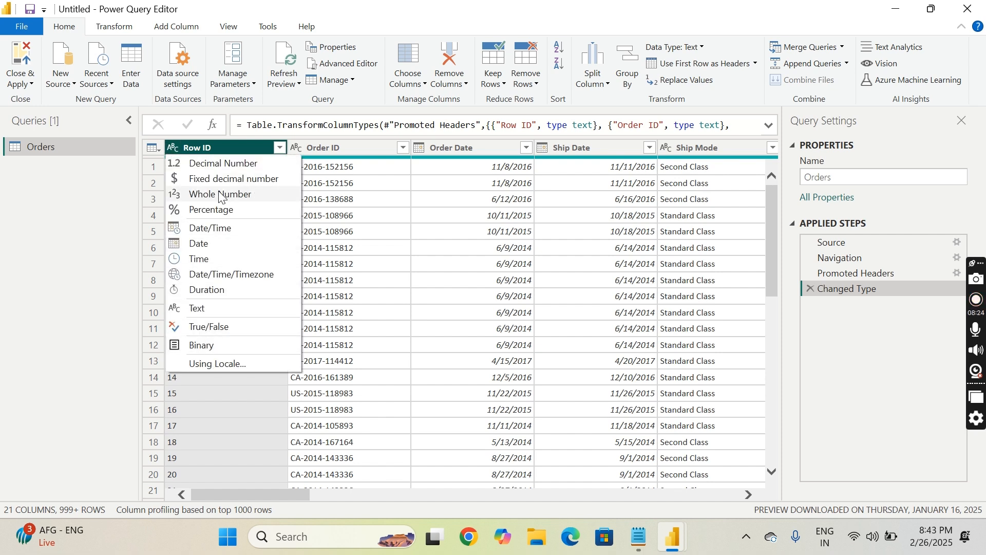
# Try converting the Order ID column to the Whole Number data type, replacing the current conversion
pyautogui.click(299, 146)
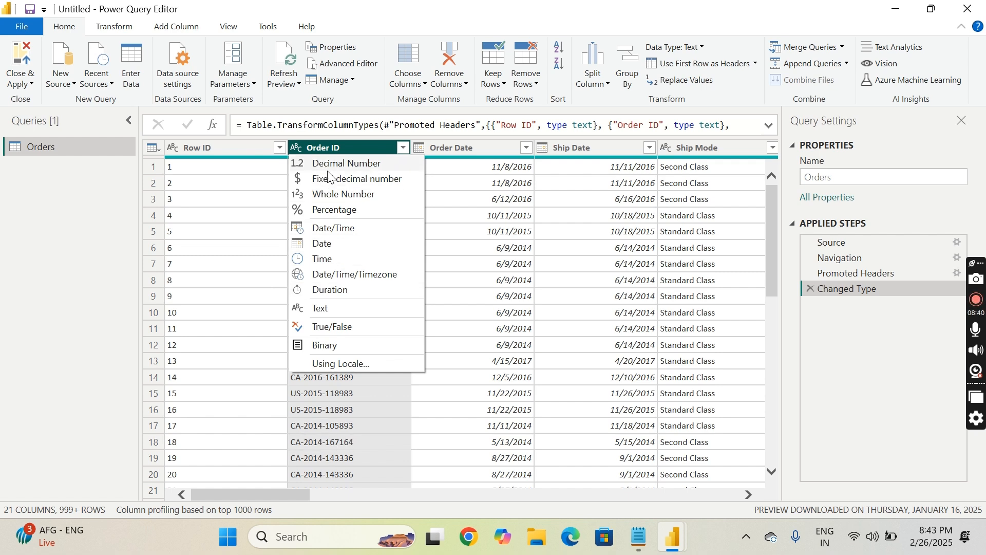
pyautogui.click(337, 195)
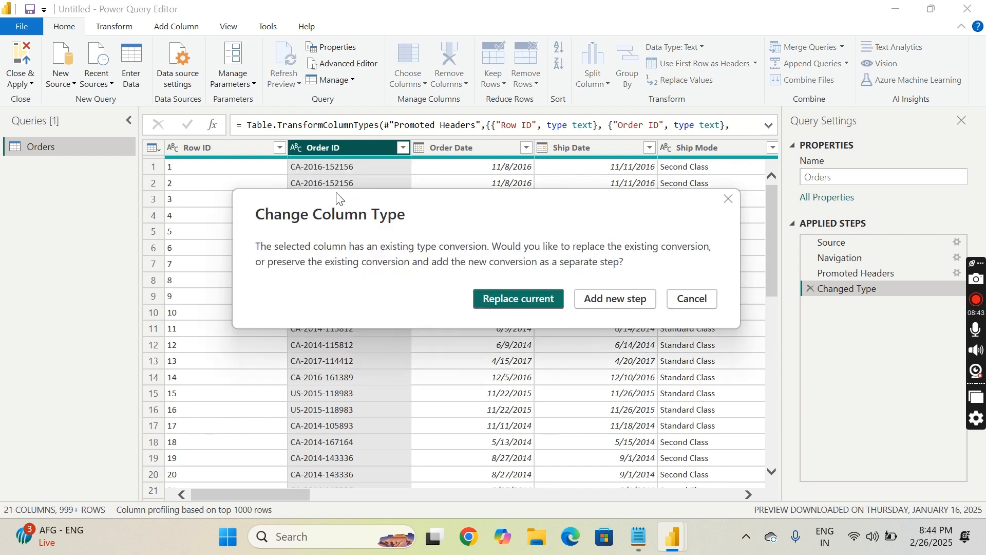
pyautogui.click(513, 296)
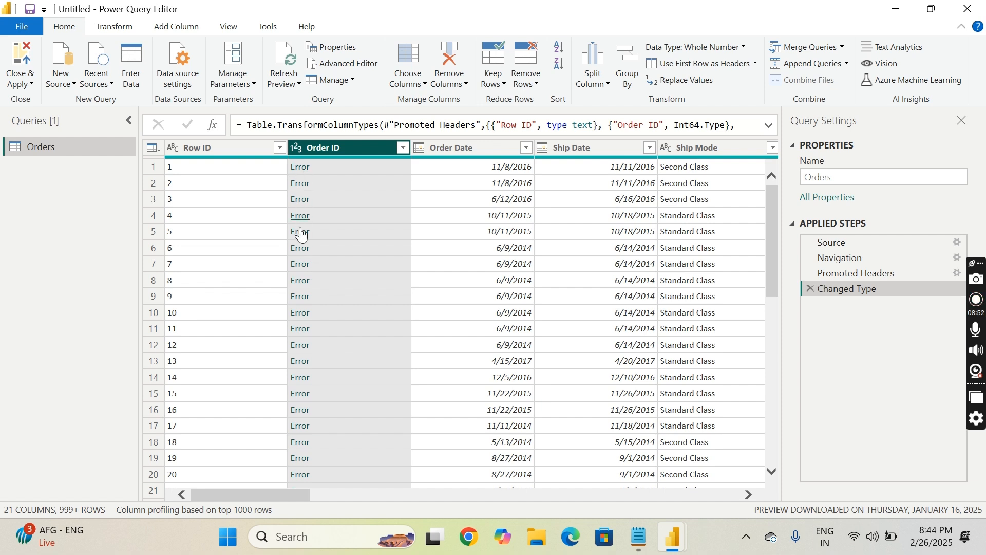
# Set the Order ID column's data type back to Text, replacing the current conversion
pyautogui.click(297, 148)
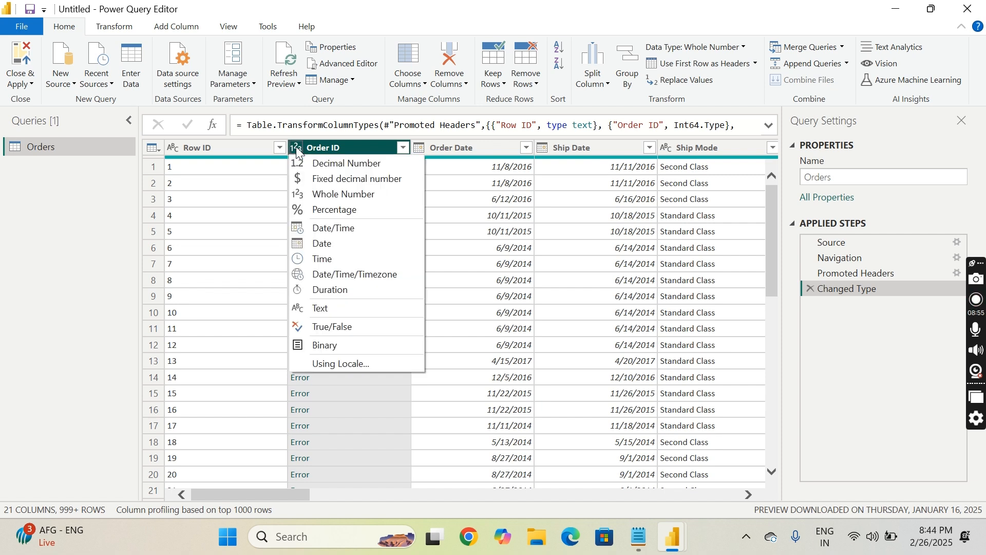
pyautogui.click(327, 308)
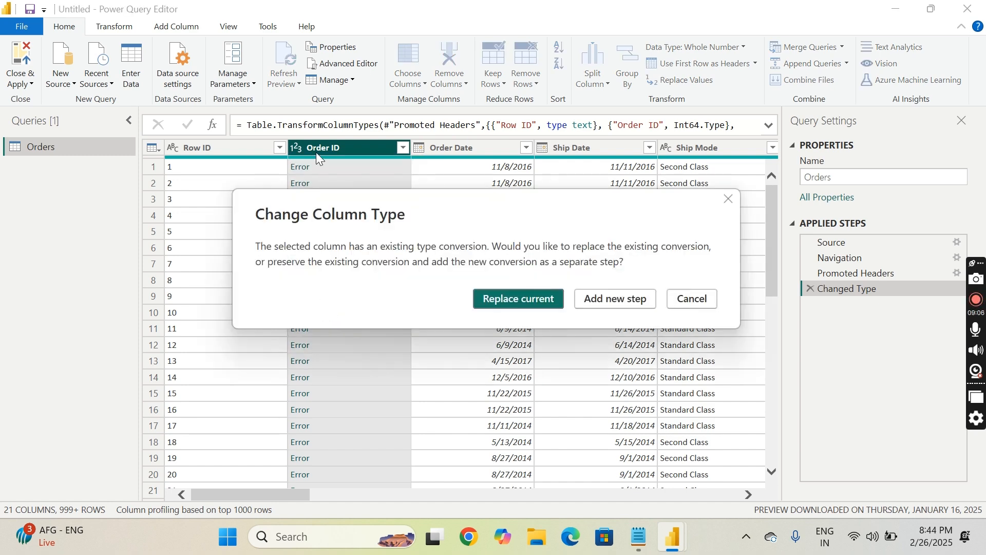
pyautogui.click(502, 296)
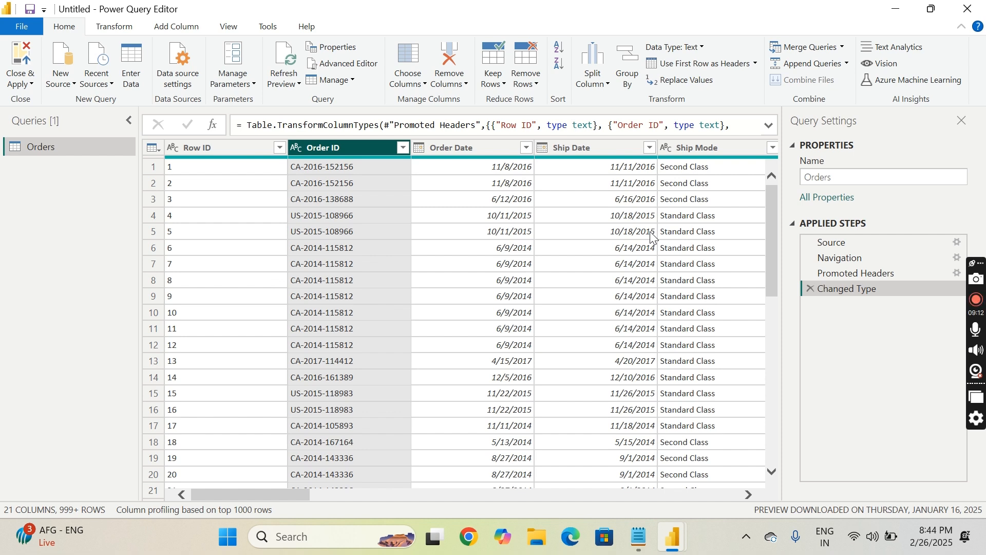
# Remove the Order Date column from the Orders query
pyautogui.click(453, 84)
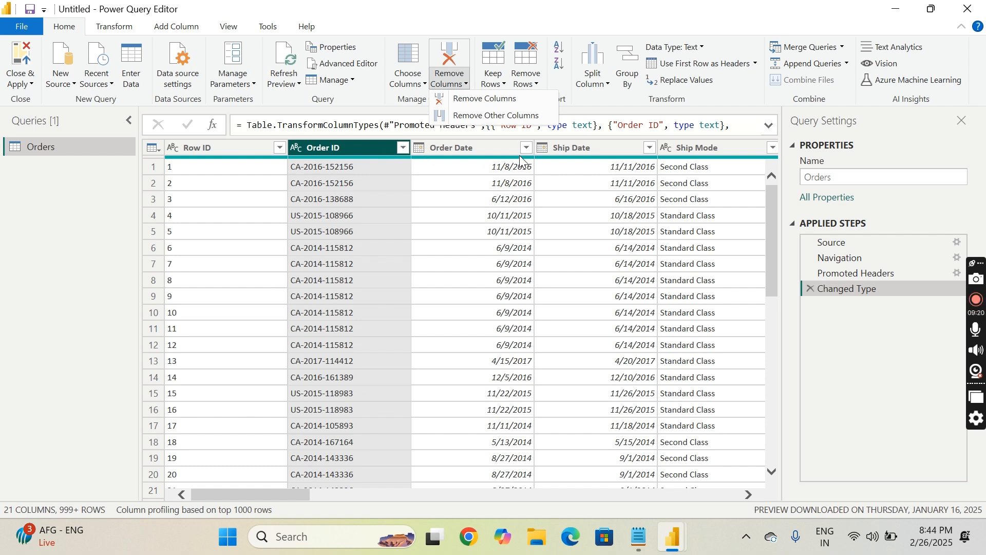
pyautogui.click(501, 146)
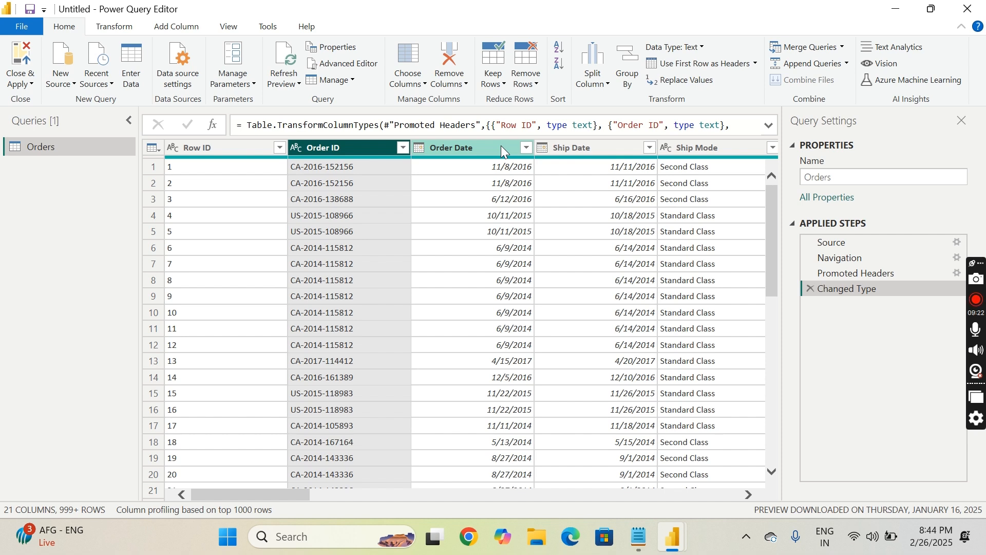
pyautogui.click(501, 146)
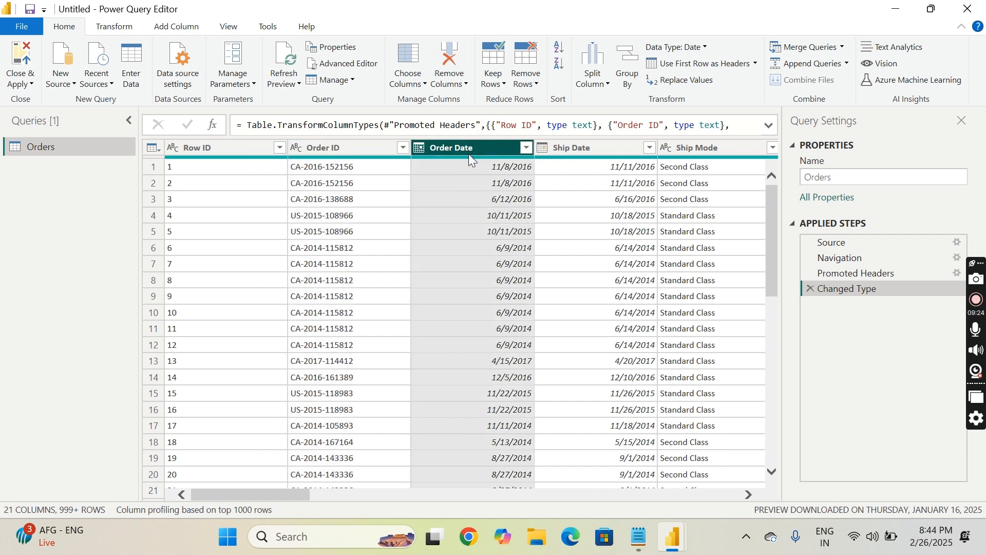
pyautogui.click(462, 85)
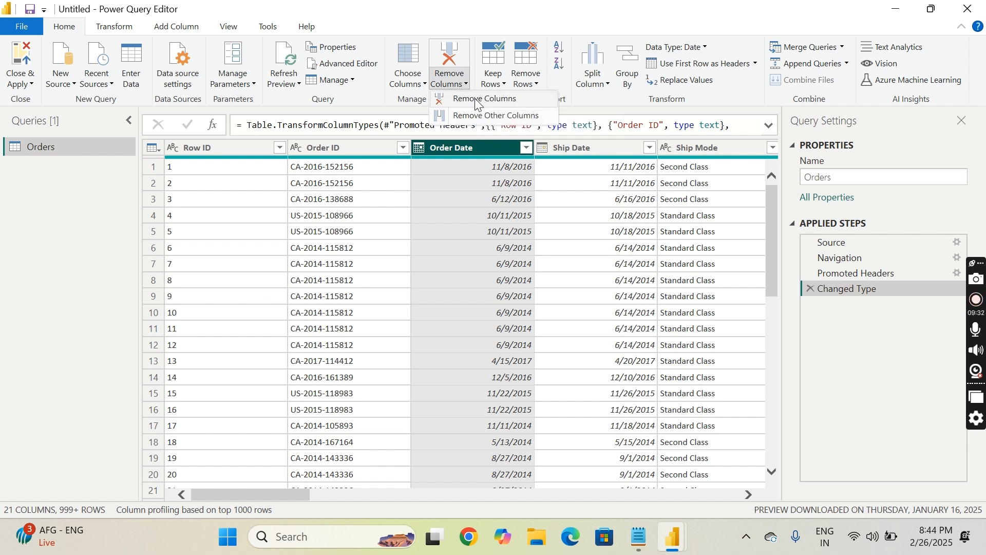
pyautogui.click(475, 99)
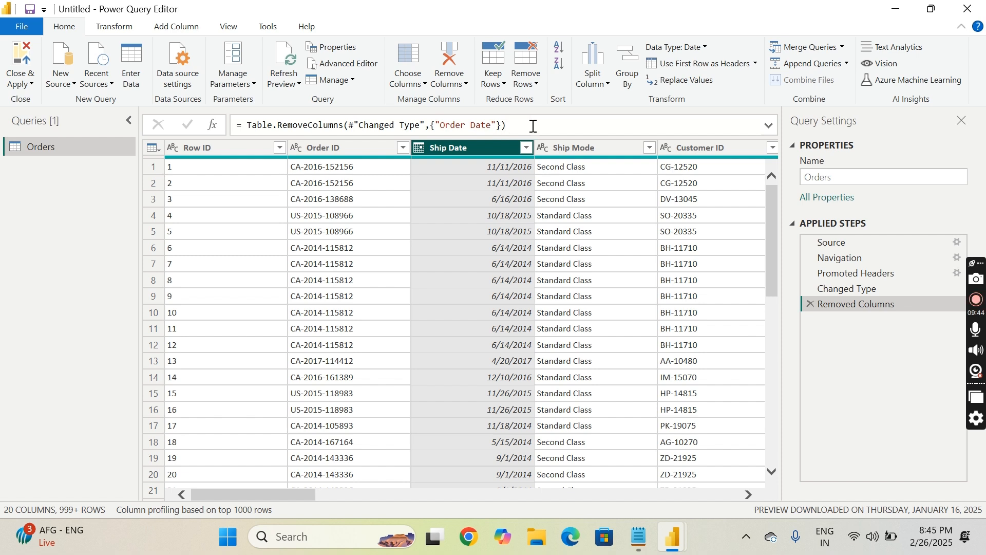
# Highlight the Table.RemoveColumns formula of the column removal step to examine it
pyautogui.moveTo(534, 126); pyautogui.dragTo(243, 127)
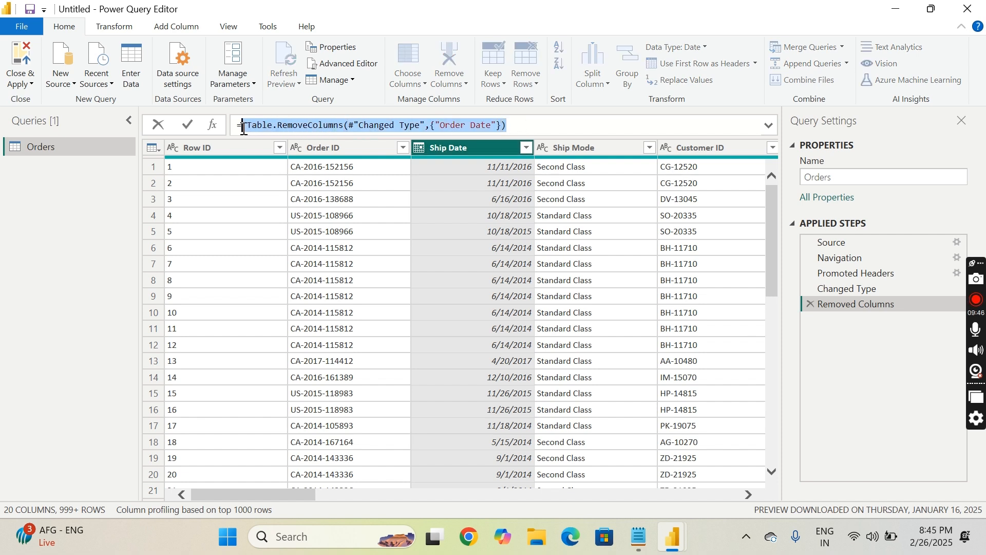
pyautogui.click(542, 125)
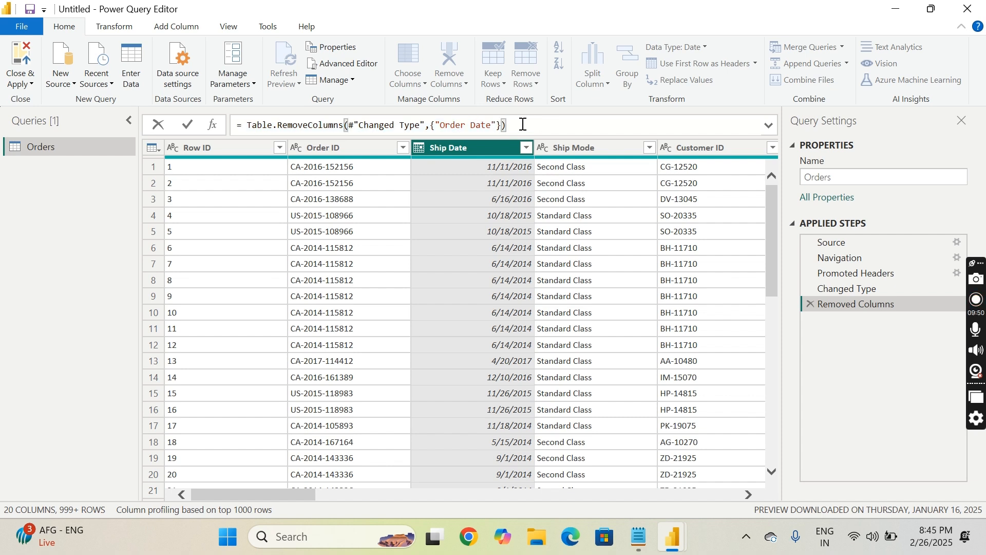
pyautogui.moveTo(523, 124); pyautogui.dragTo(251, 126)
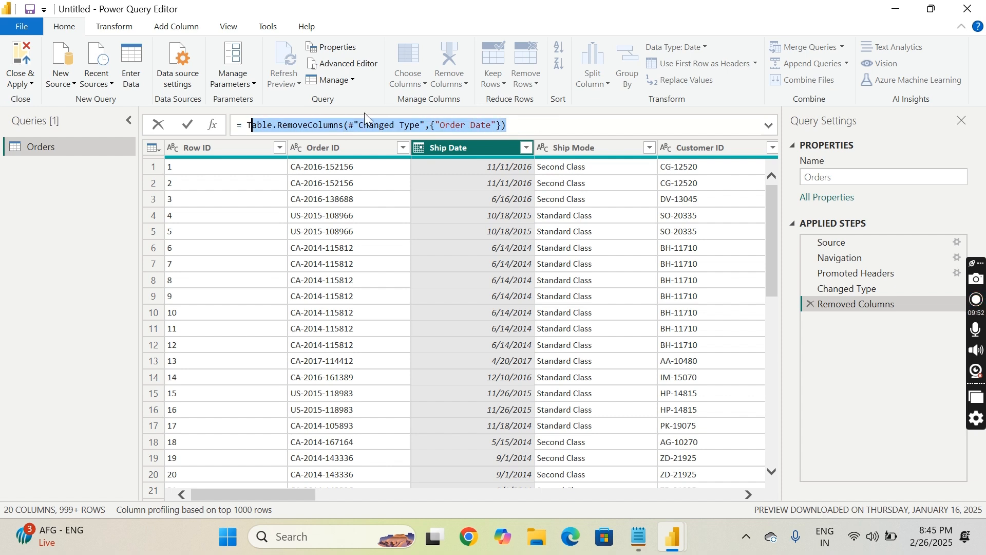
# Rename the Order ID column of the Orders query as "My Orders ID info"
pyautogui.click(557, 120)
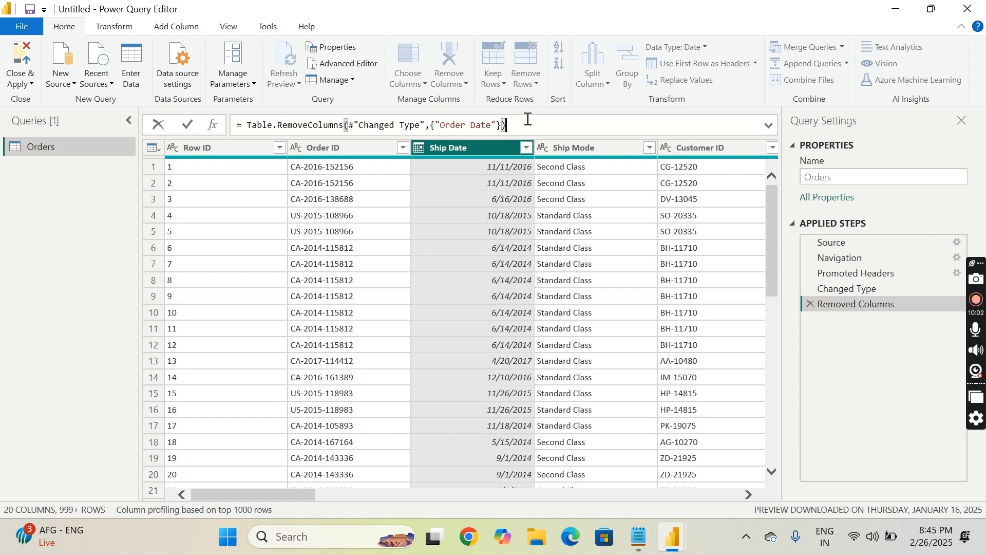
pyautogui.click(175, 149)
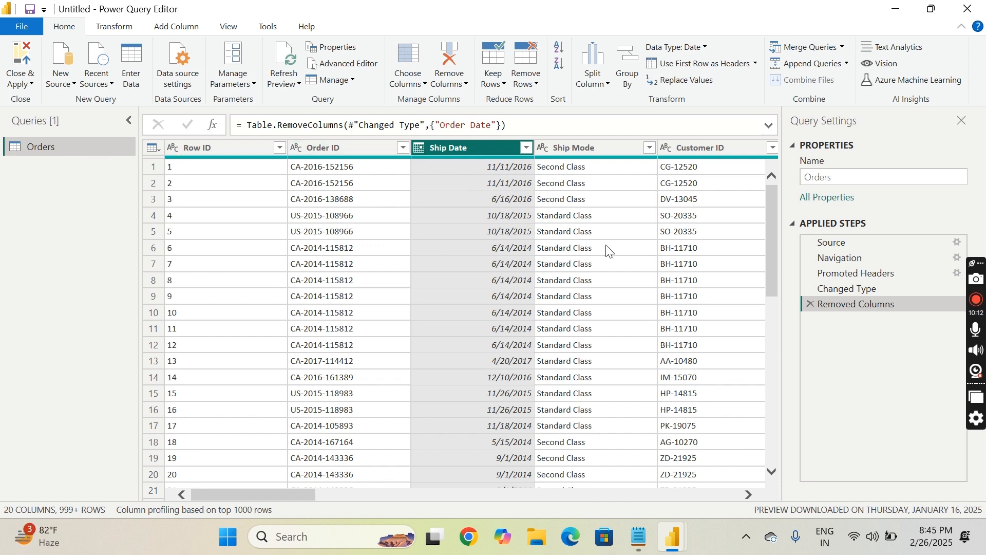
pyautogui.doubleClick(346, 149)
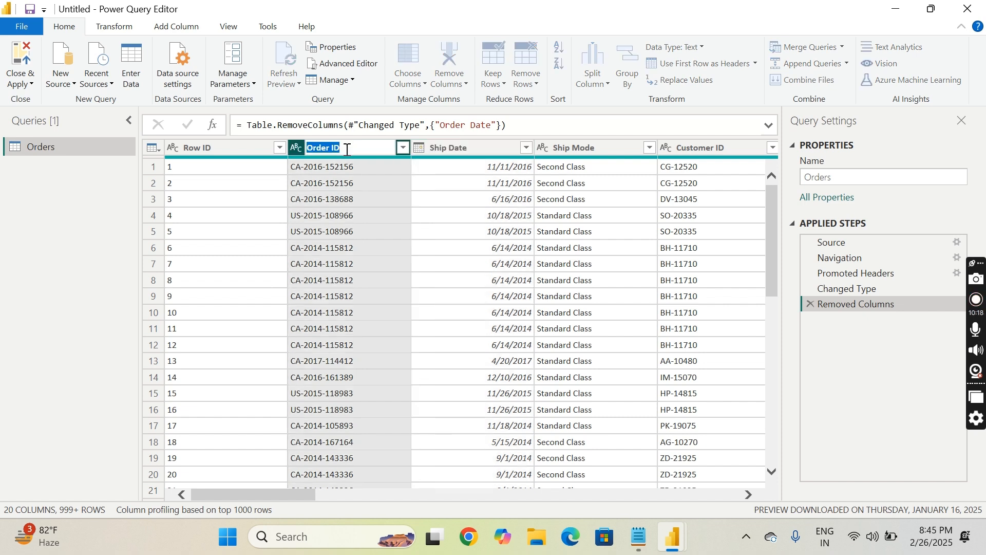
pyautogui.write('My')
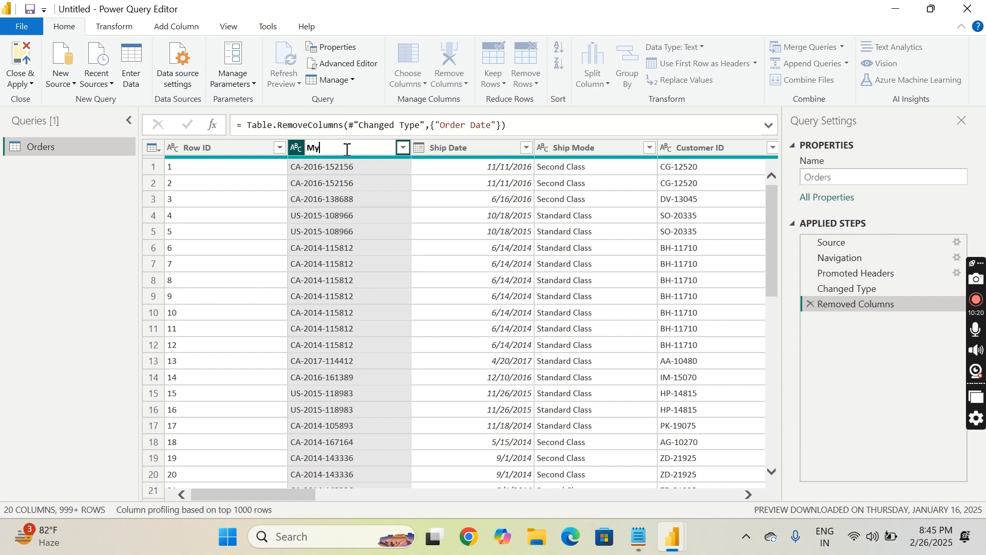
pyautogui.write(' Orders ID info')
pyautogui.press('Return')
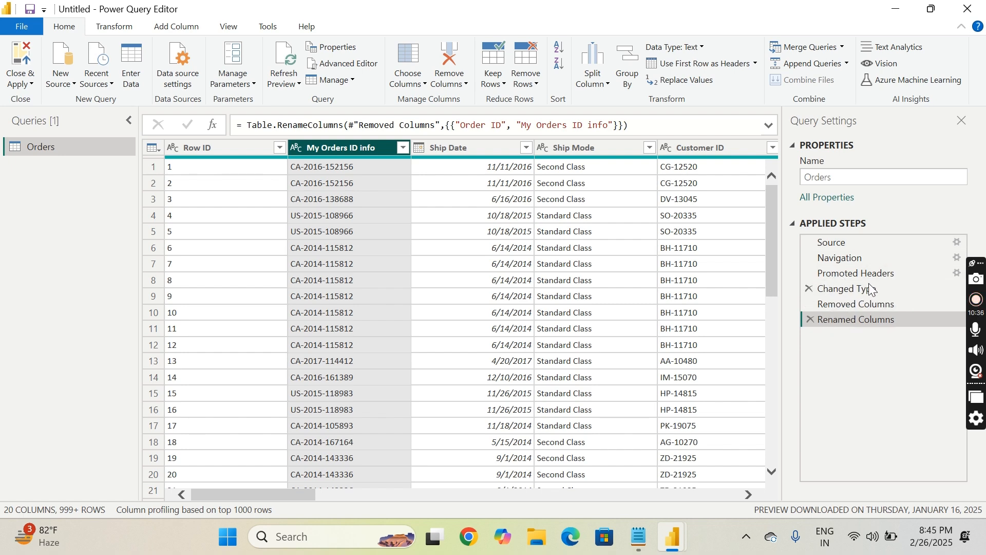
# Rename the Category column of the Orders query as "Item Names"
pyautogui.hscroll(10, 720, 302)
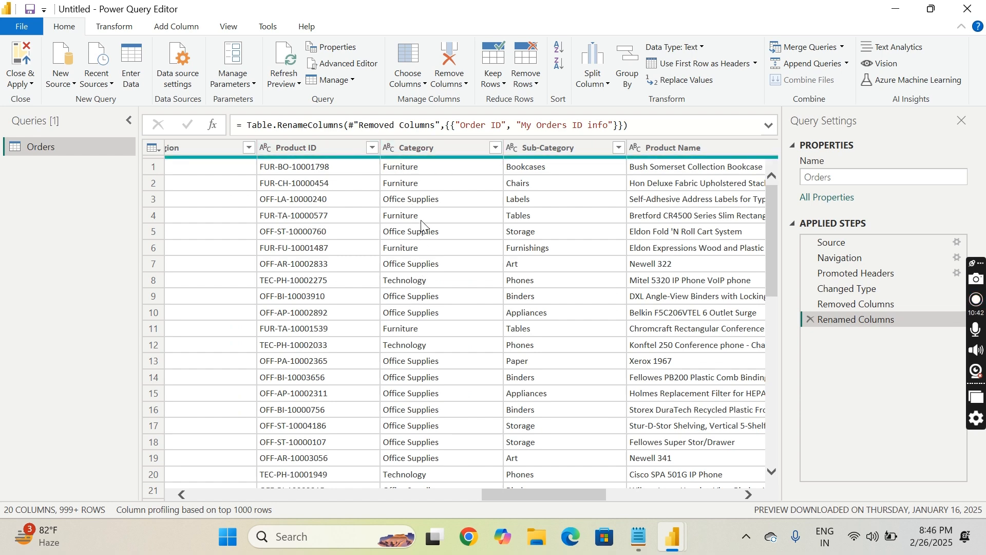
pyautogui.click(387, 149)
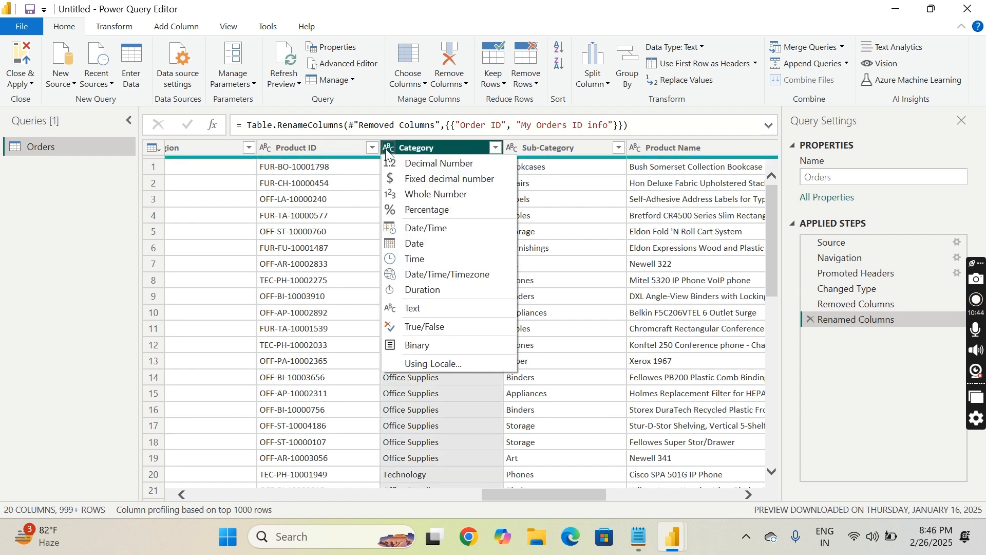
pyautogui.click(445, 149)
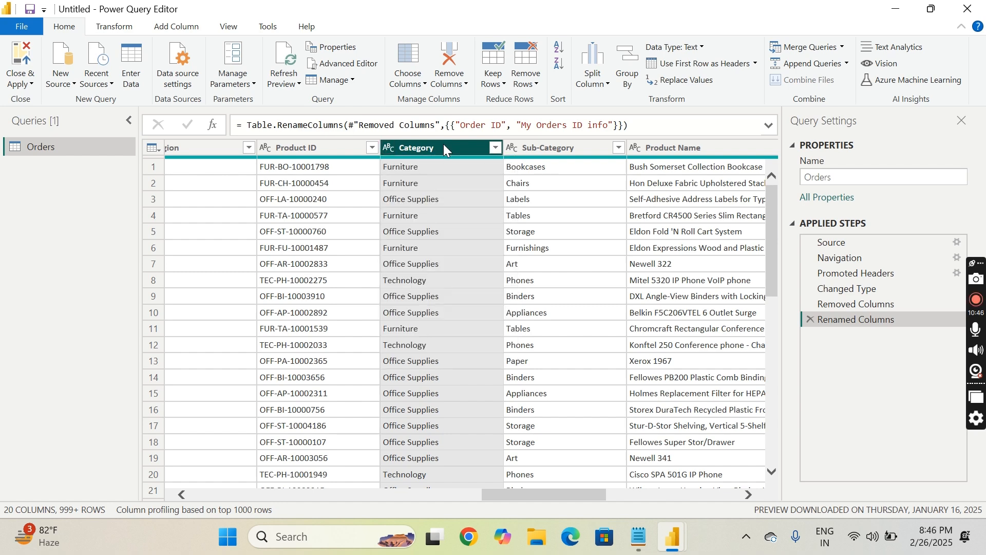
pyautogui.doubleClick(444, 148)
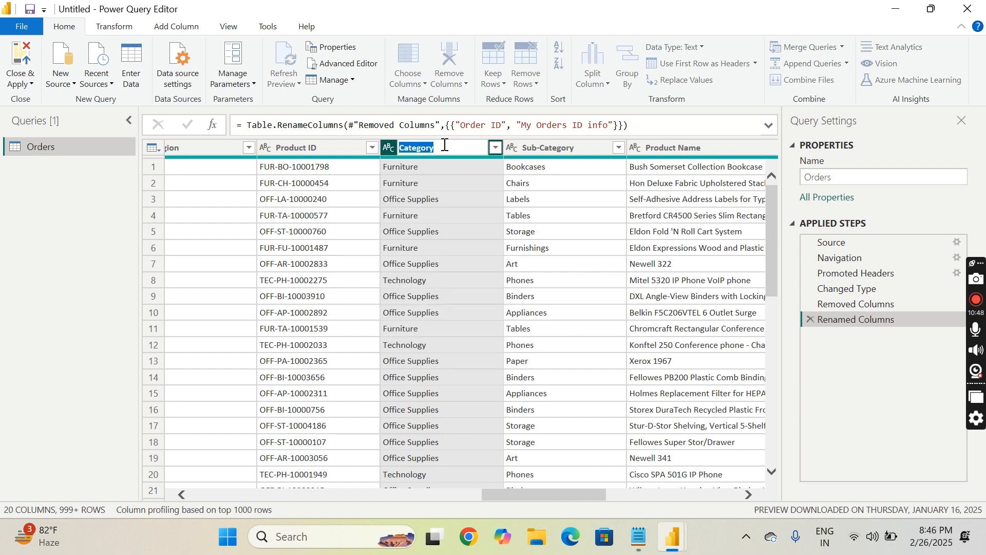
pyautogui.write('Item ')
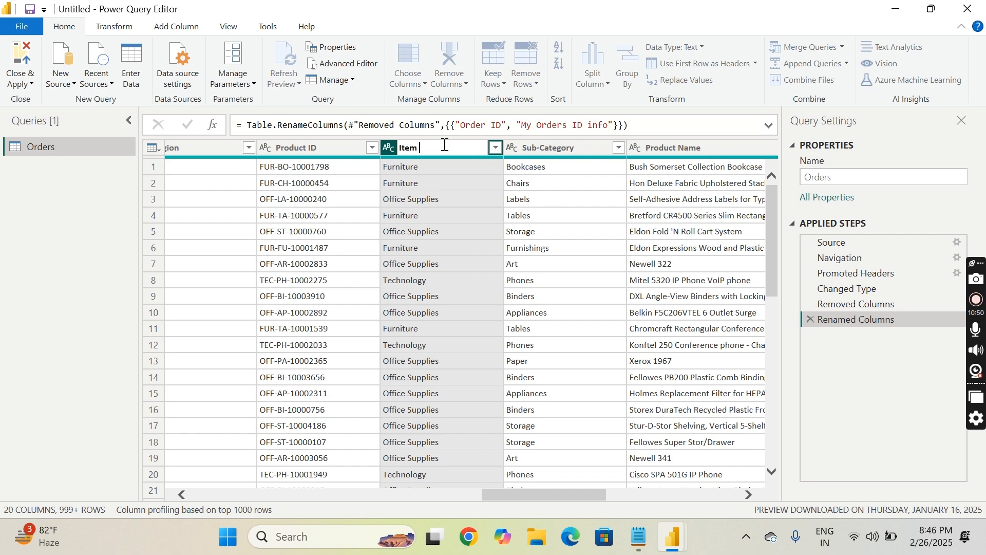
pyautogui.write('Names')
pyautogui.press('Return')
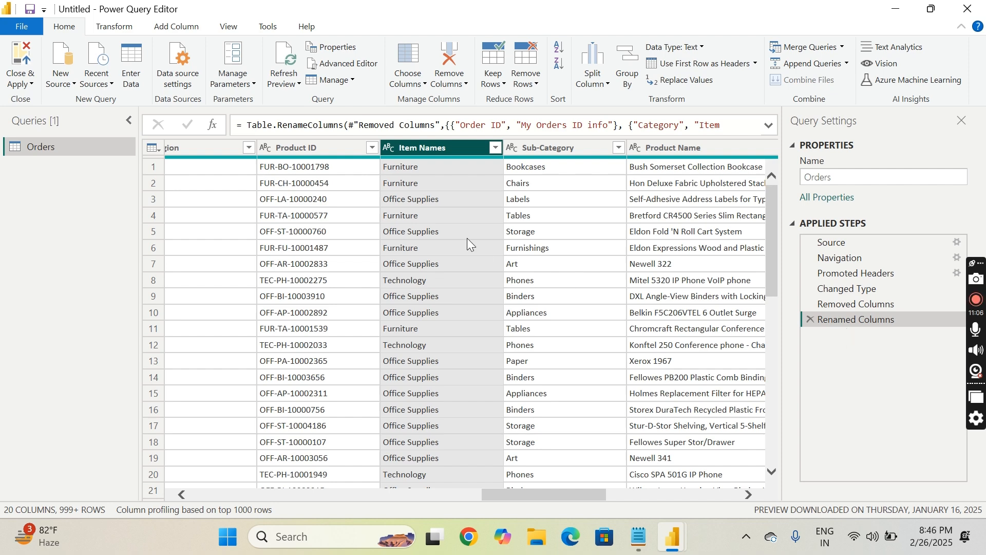
# Review both renamed columns, and close Power Query Editor while applying the pending changes to the report
pyautogui.hscroll(-10, 467, 239)
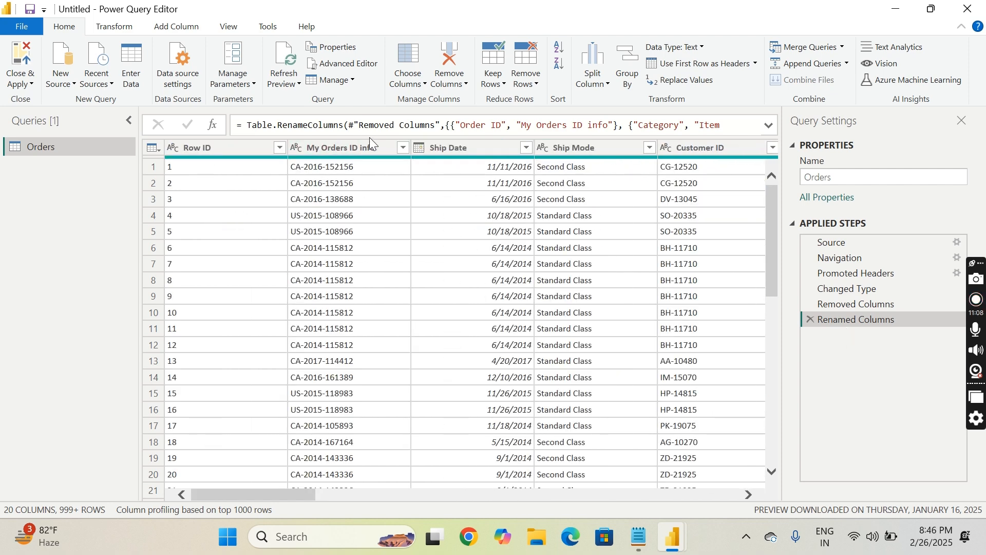
pyautogui.hscroll(8, 514, 221)
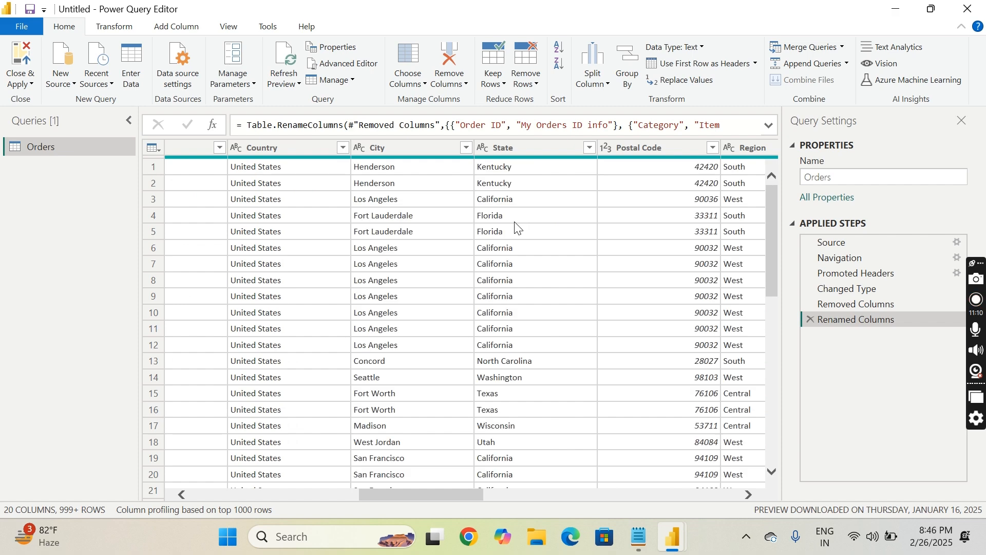
pyautogui.hscroll(6, 517, 227)
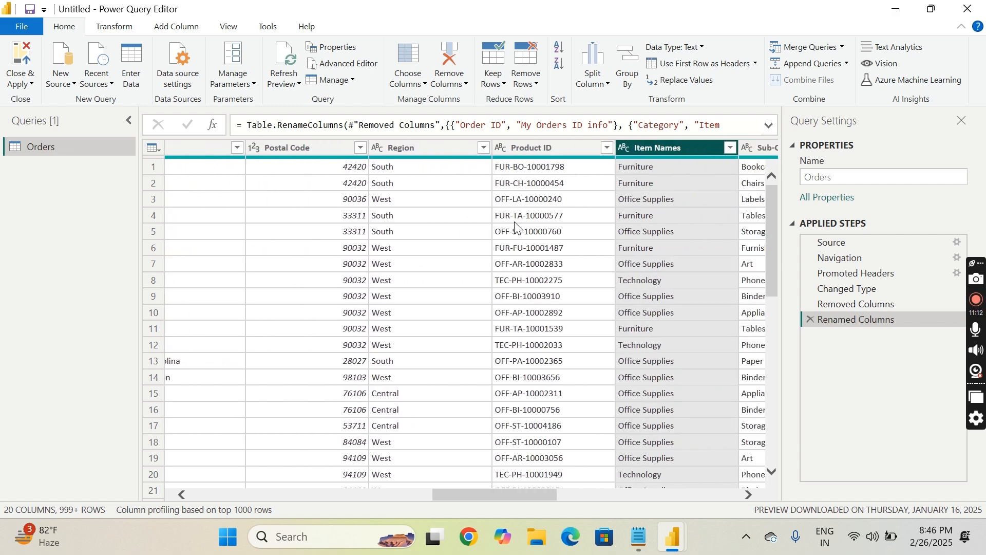
pyautogui.hscroll(1, 516, 226)
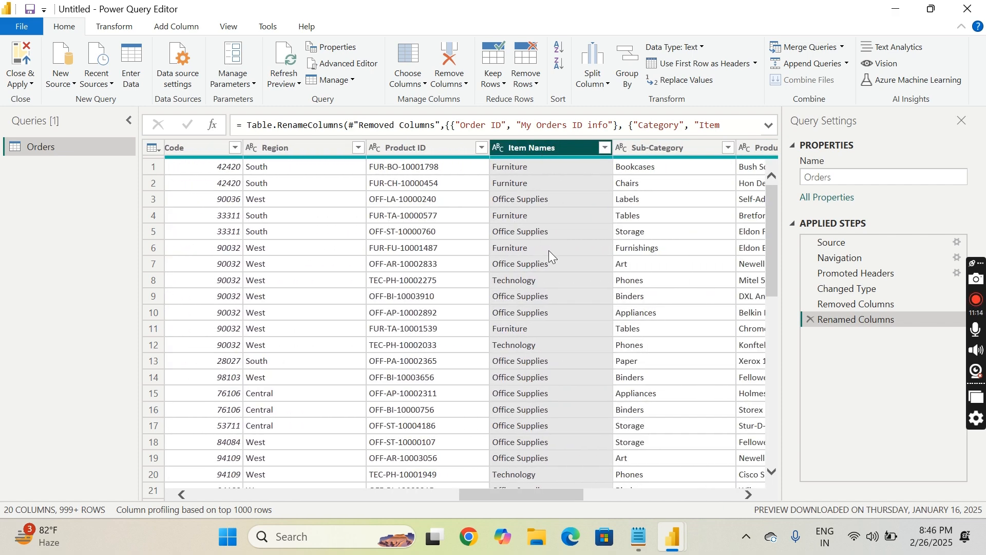
pyautogui.hscroll(-15, 264, 171)
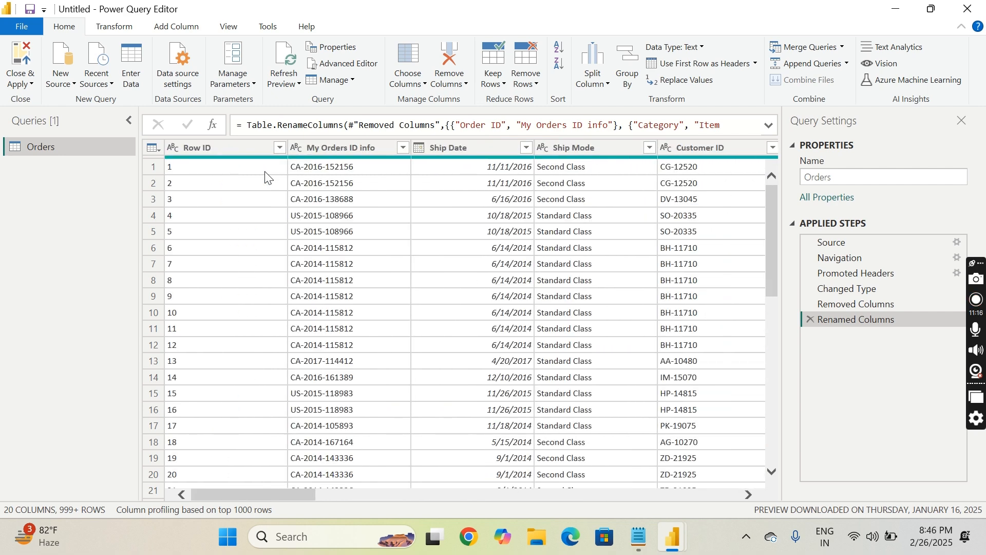
pyautogui.click(21, 63)
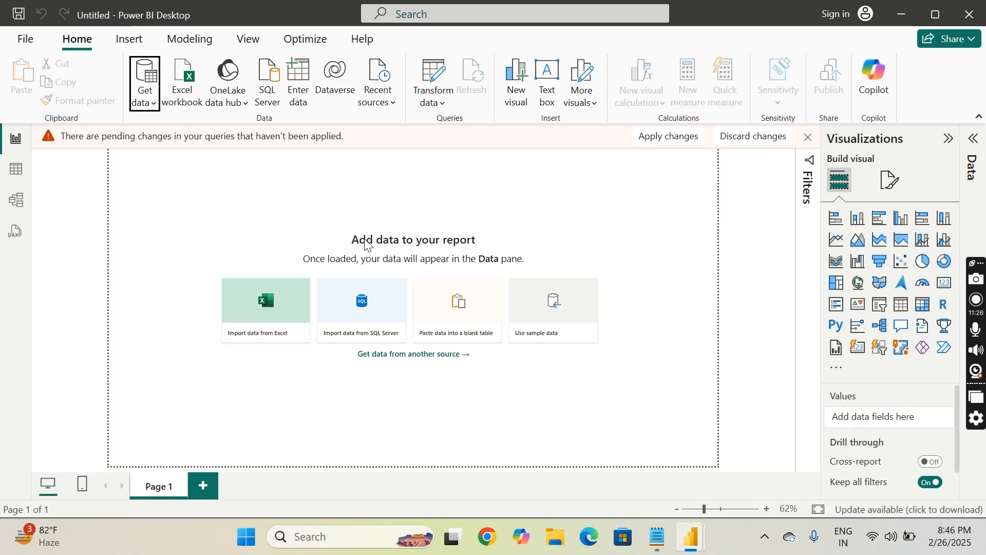
# Build a table visual from the Orders fields Item Names and My Orders ID info, and enlarge it on the report page
pyautogui.click(973, 138)
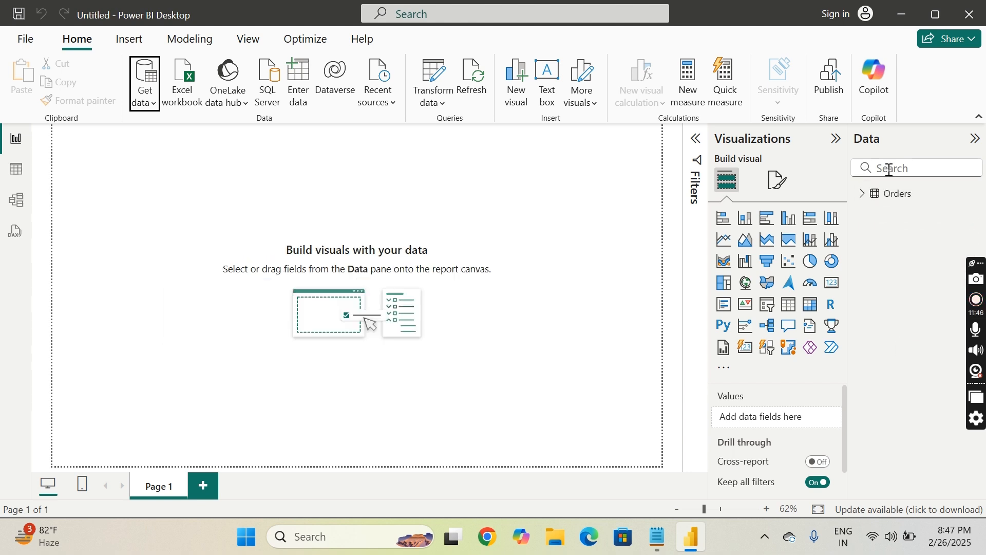
pyautogui.click(863, 194)
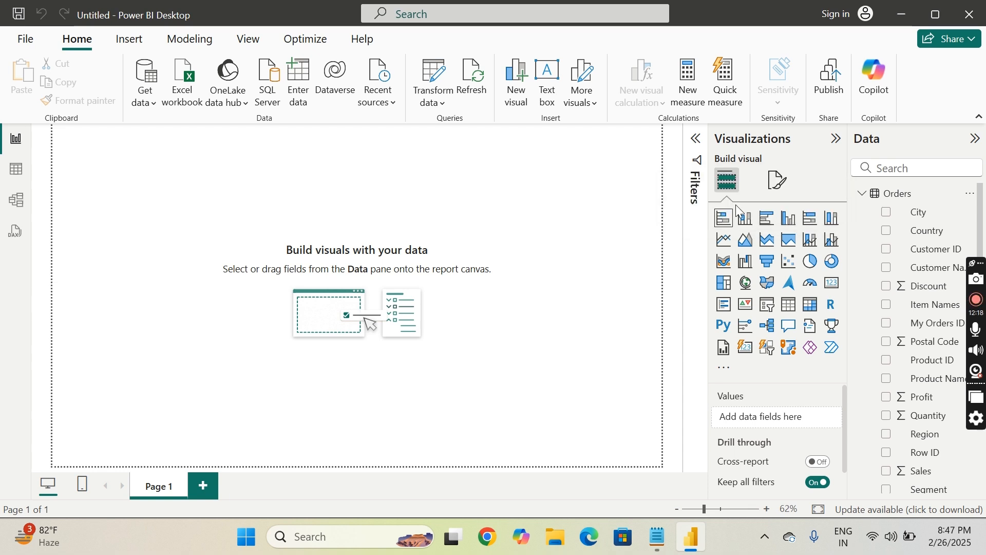
pyautogui.scroll(-3, 911, 383)
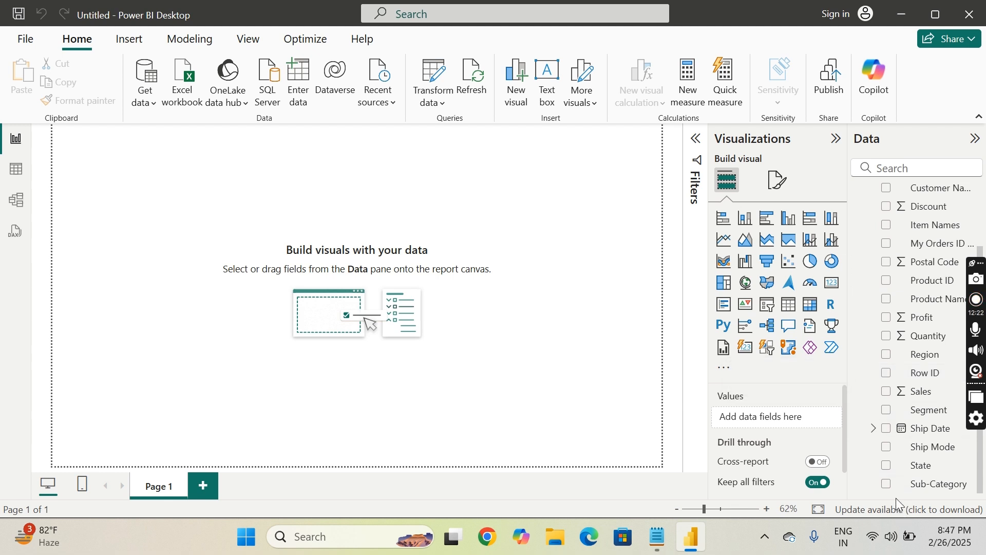
pyautogui.scroll(2, 906, 387)
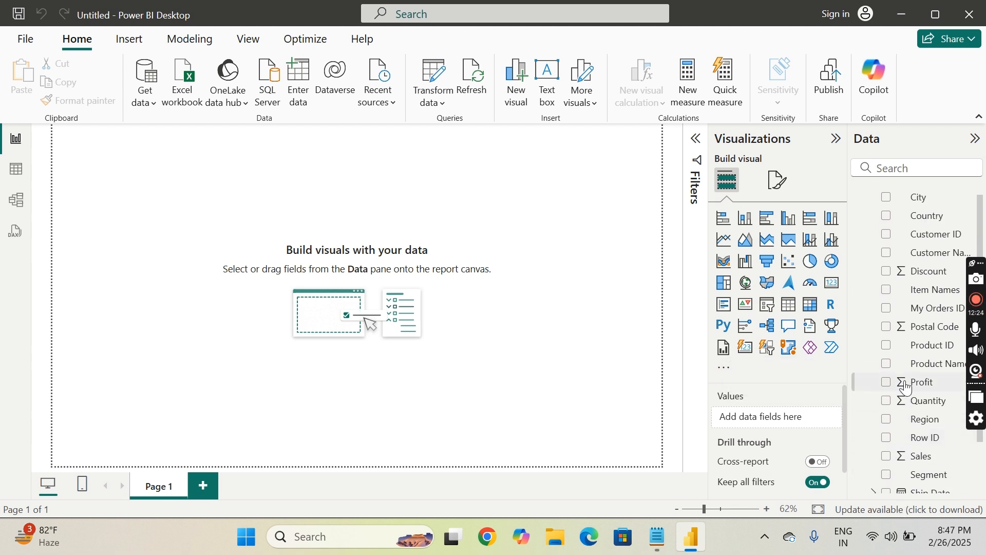
pyautogui.scroll(1, 904, 291)
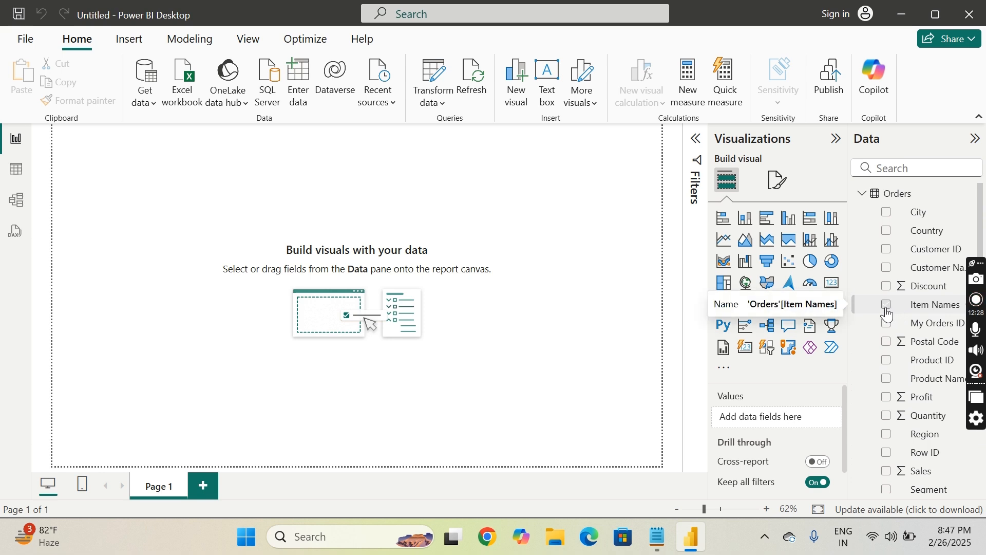
pyautogui.click(887, 307)
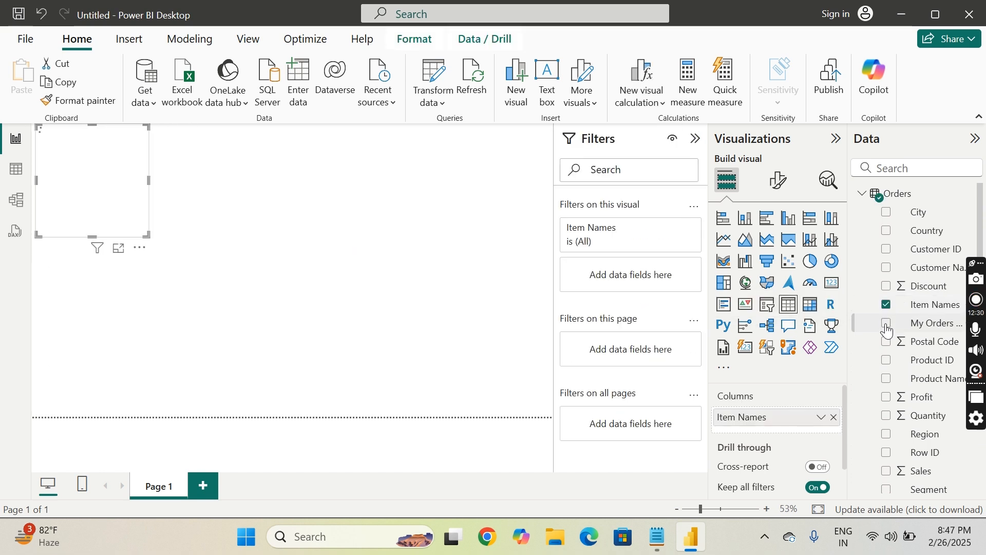
pyautogui.click(887, 325)
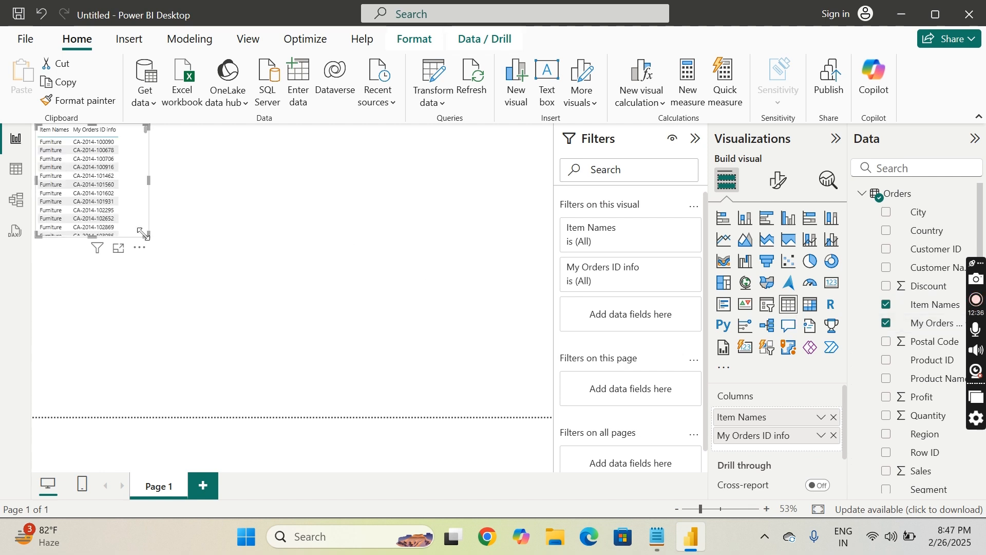
pyautogui.moveTo(143, 234); pyautogui.dragTo(351, 404)
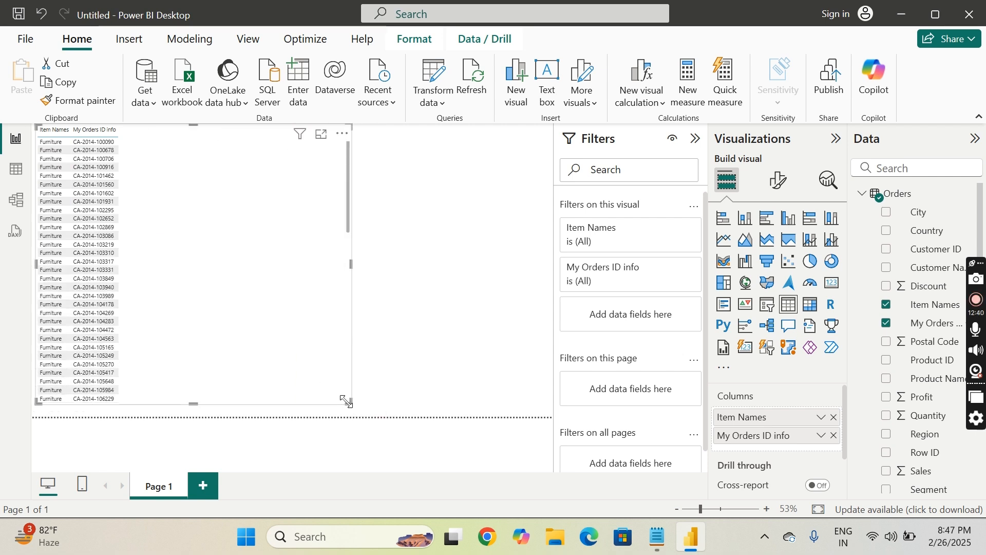
# Look through the table visual's rows and sort it by My Orders ID info in ascending order
pyautogui.scroll(-10, 77, 303)
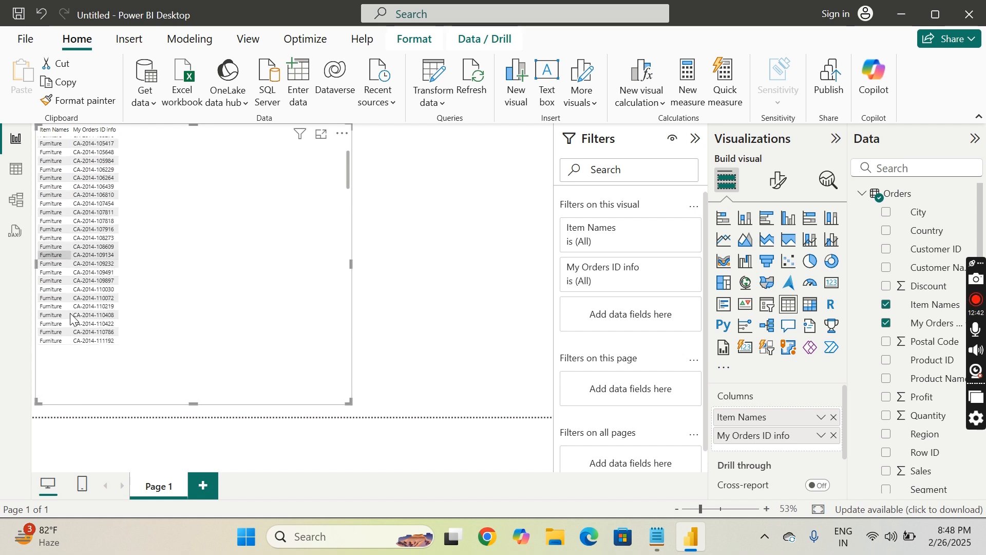
pyautogui.scroll(-10, 71, 319)
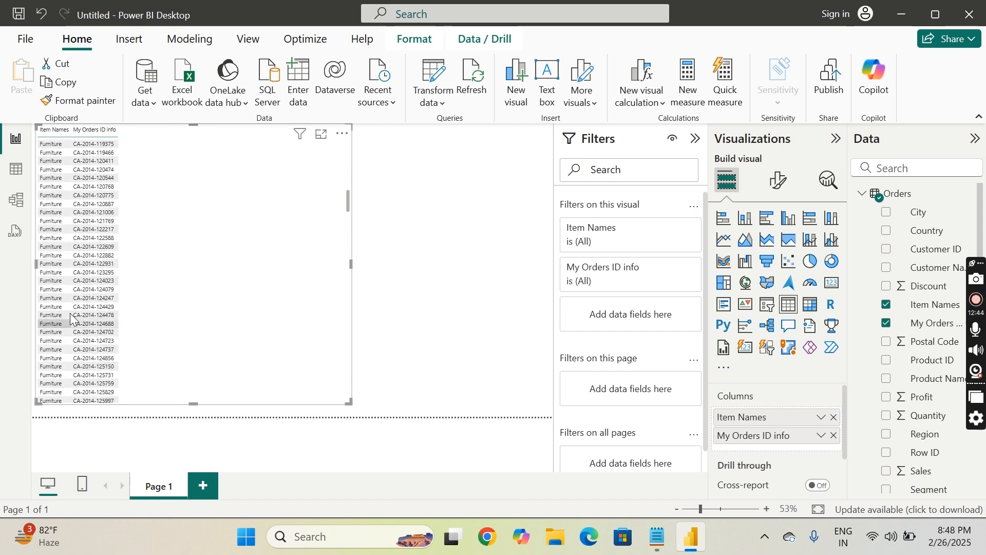
pyautogui.scroll(20, 70, 318)
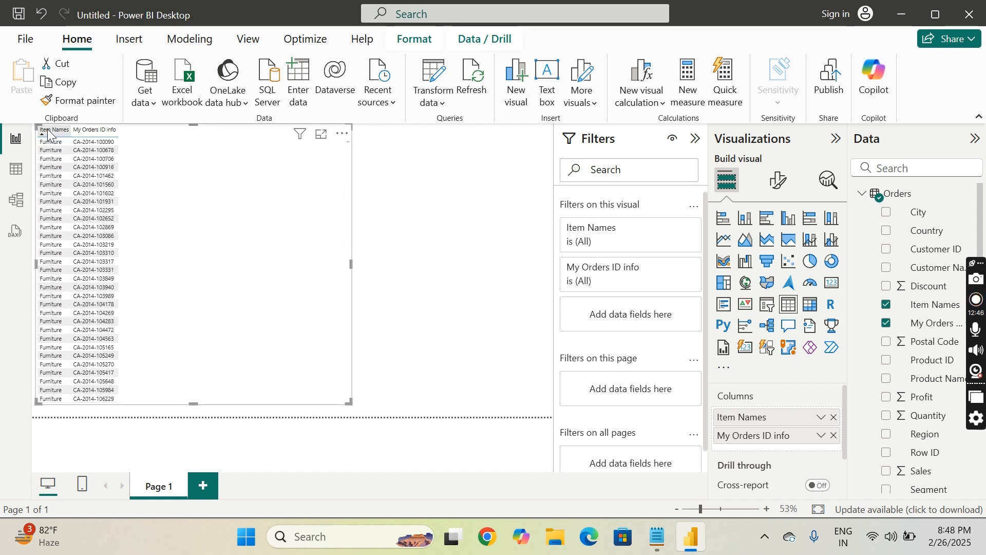
pyautogui.click(96, 130)
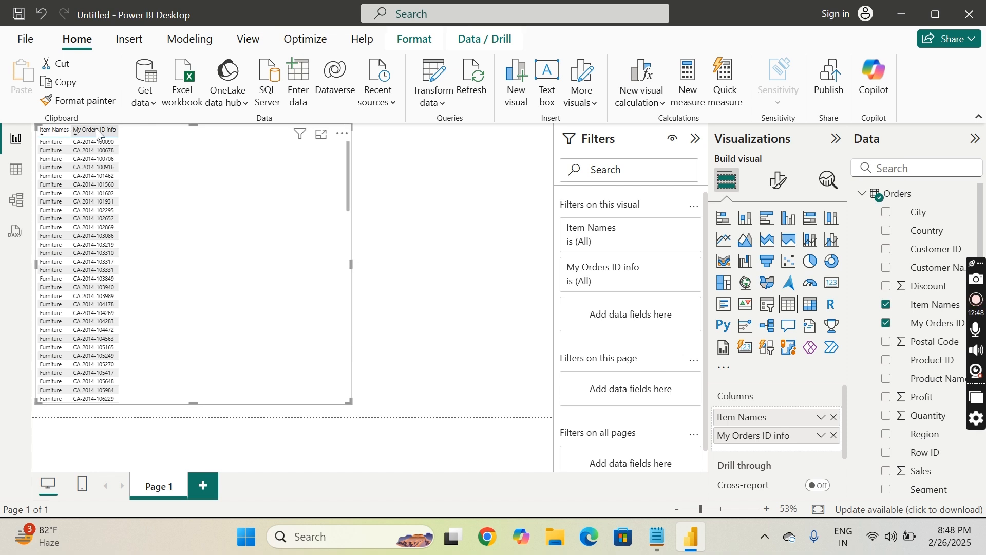
pyautogui.click(440, 234)
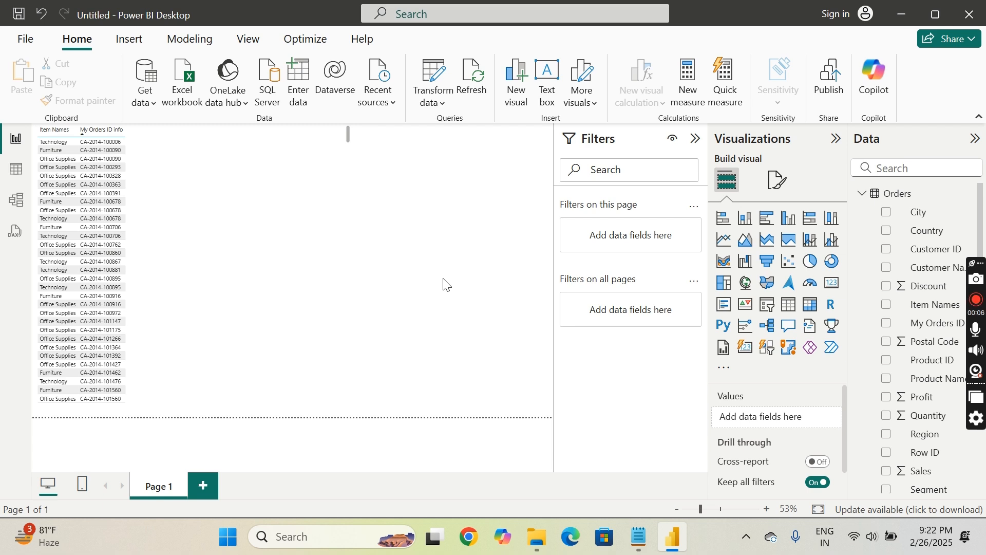
# Switch to Notepad with a blank document and maximize its window
pyautogui.click(305, 534)
pyautogui.write('no')
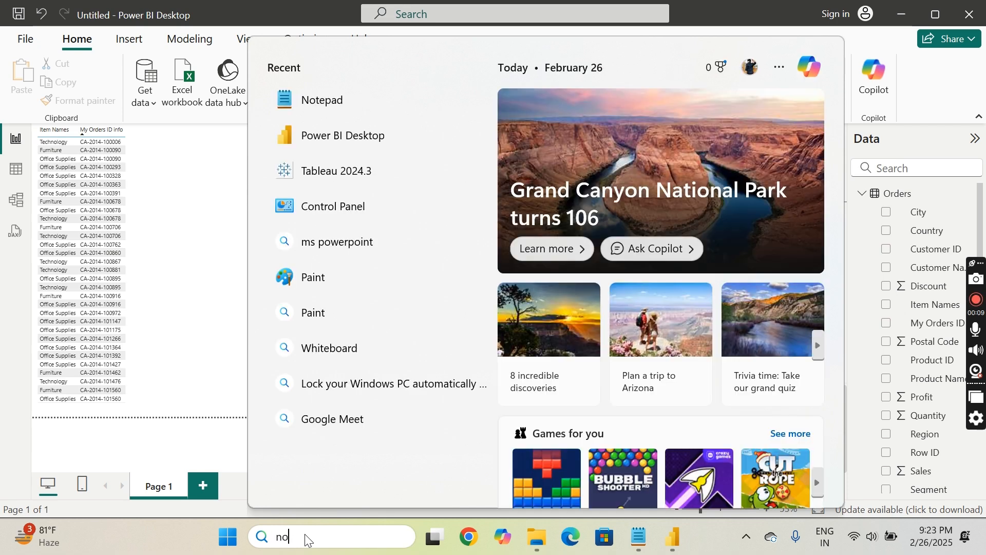
pyautogui.write('te')
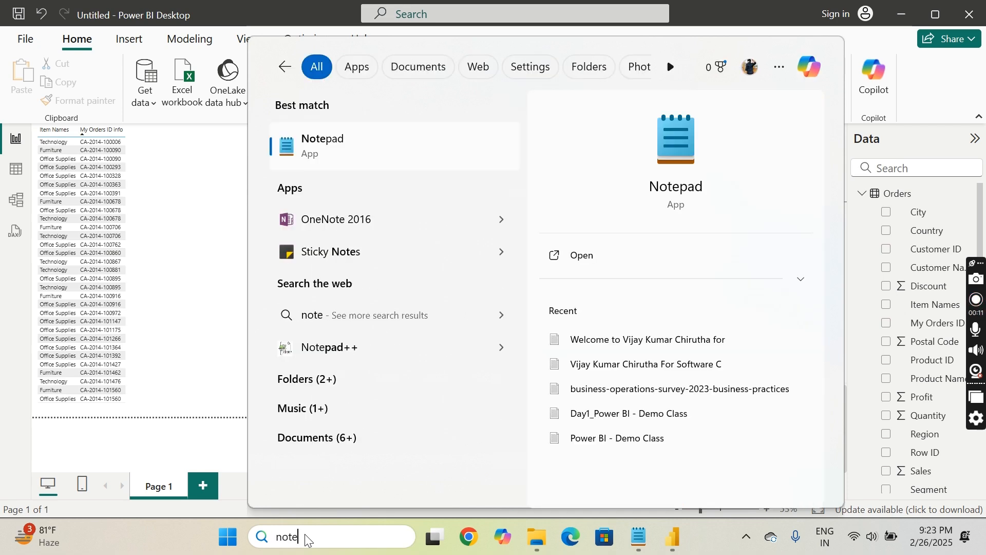
pyautogui.click(581, 257)
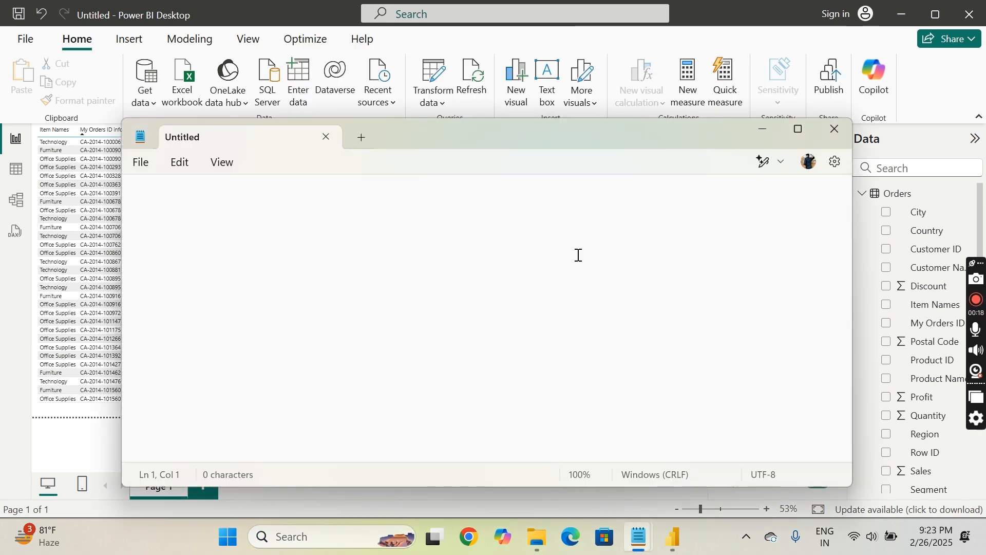
pyautogui.click(799, 129)
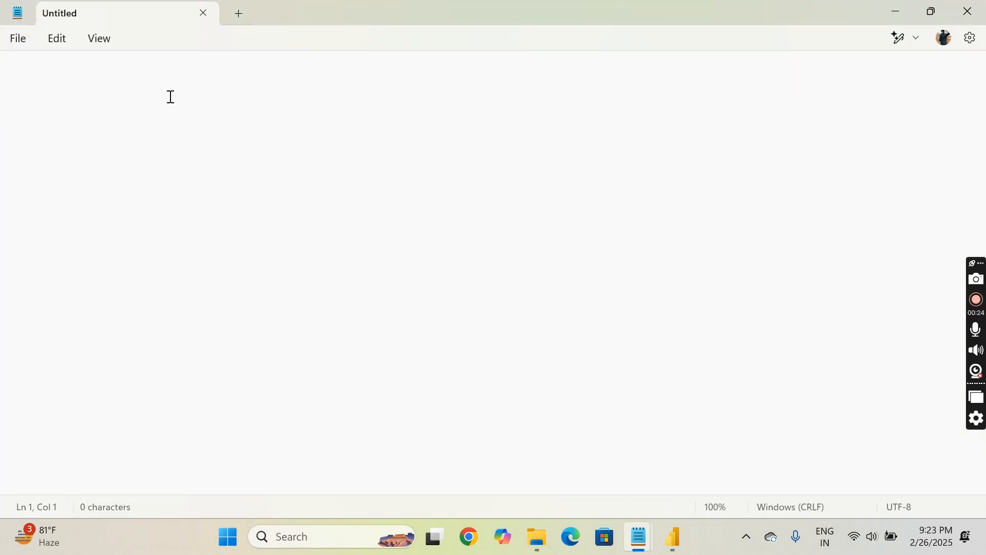
# Write the comma-separated header line "Order ID, Name, City, Country, Sales, Profit" in the blank document
pyautogui.write('Order ')
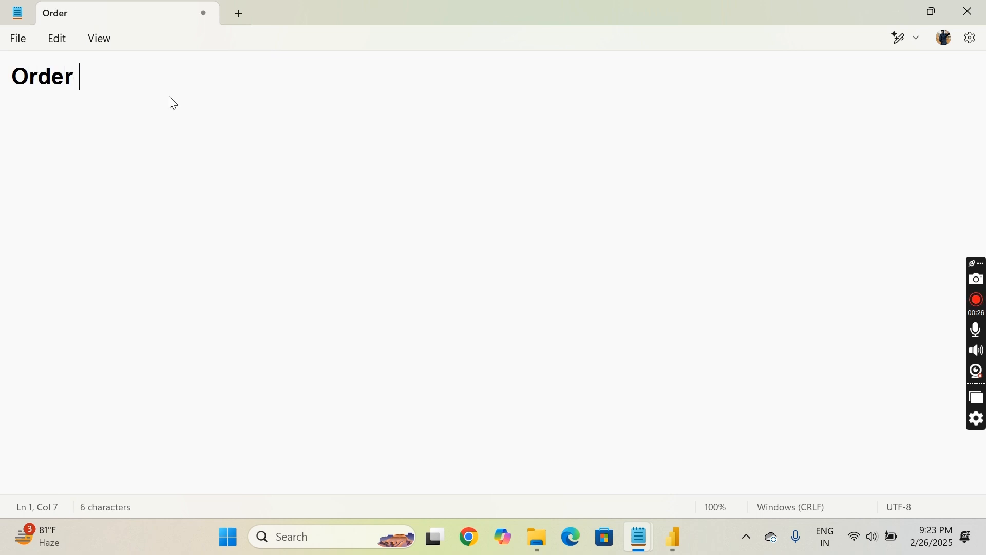
pyautogui.write('ID')
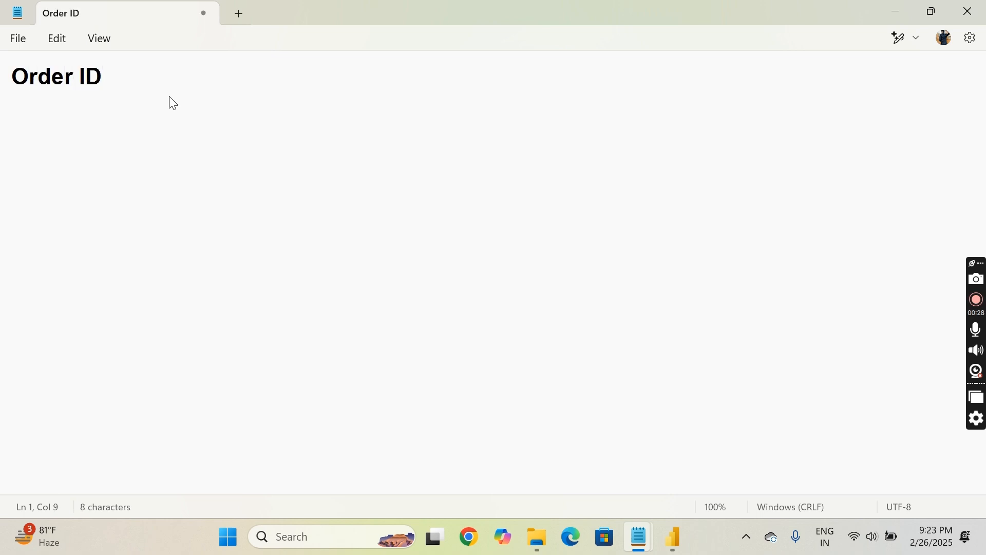
pyautogui.write(', Name,')
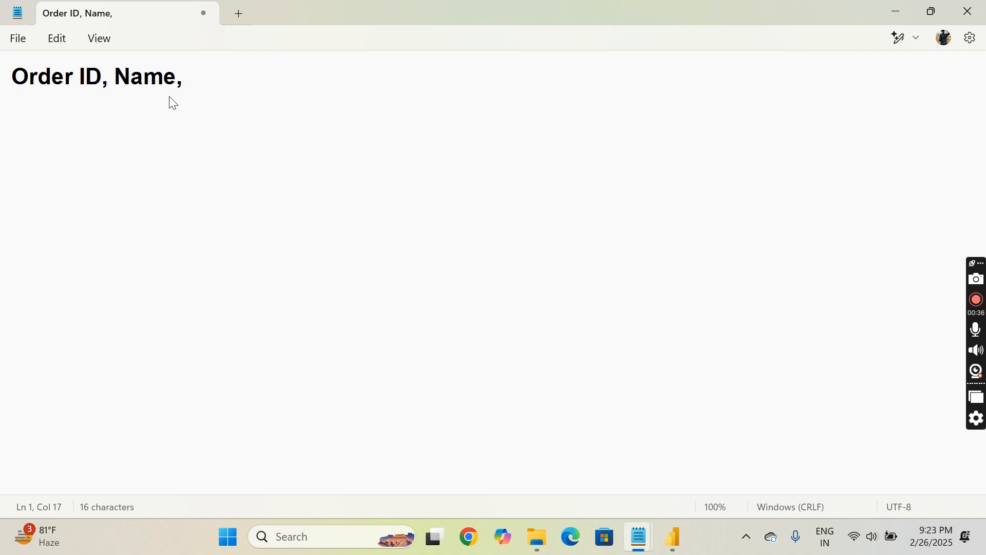
pyautogui.write('City,')
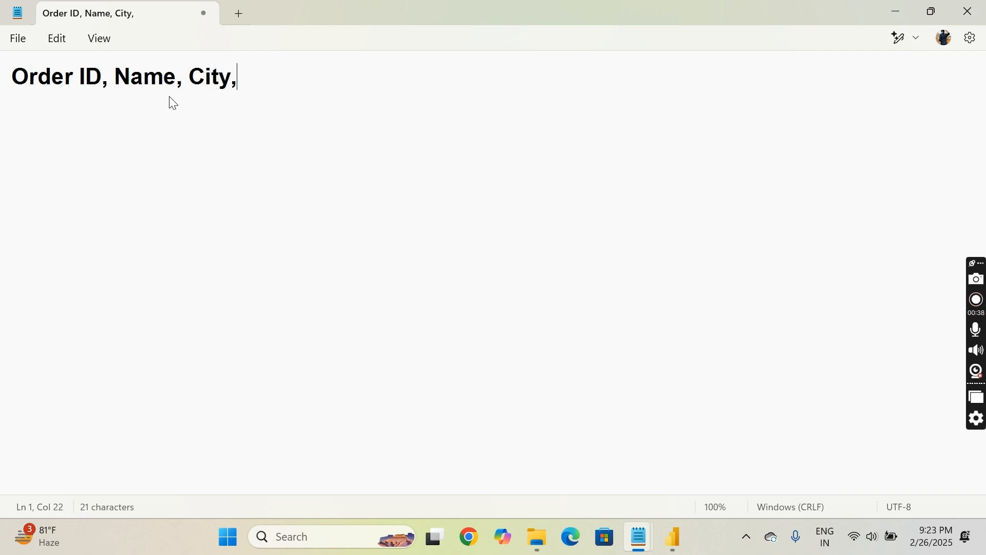
pyautogui.write(' Countr')
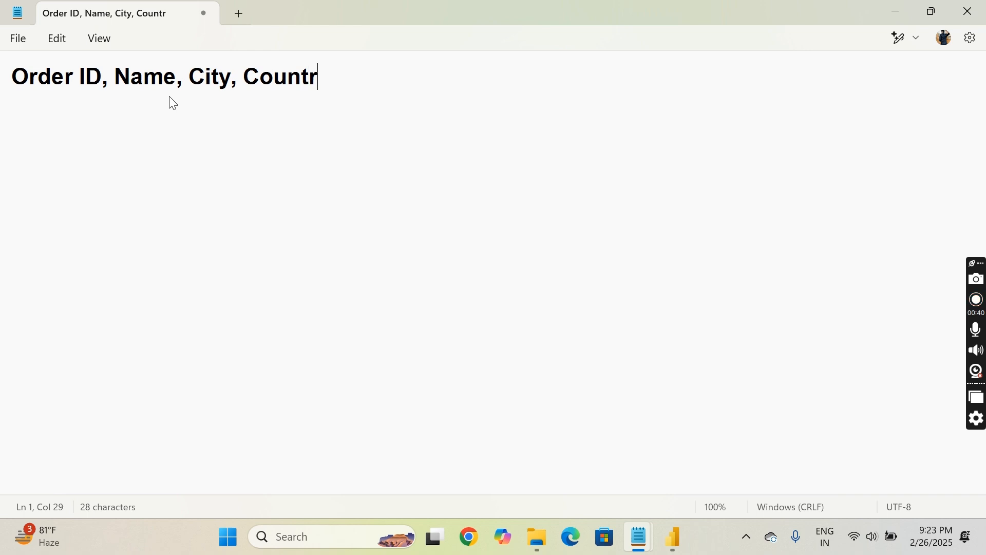
pyautogui.write('y, ')
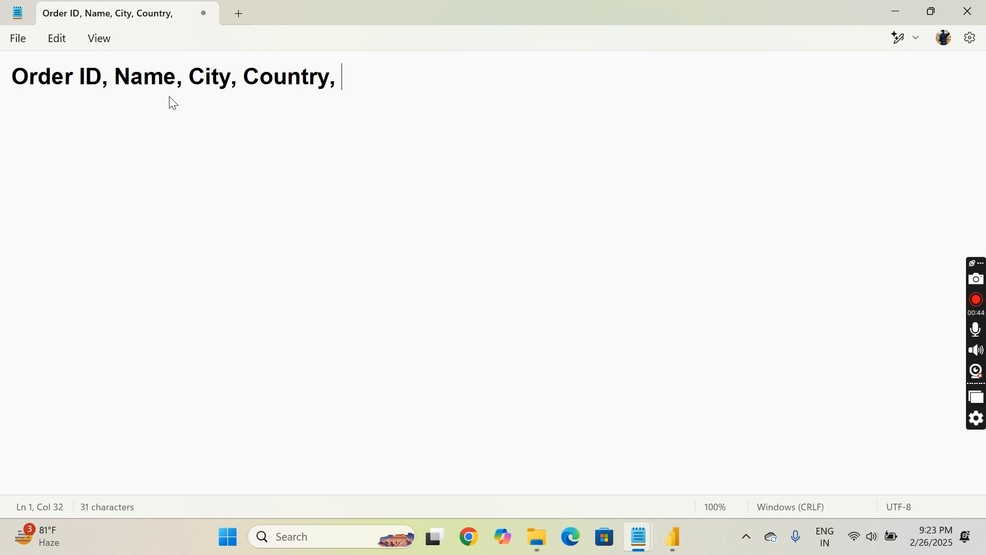
pyautogui.write('Sales')
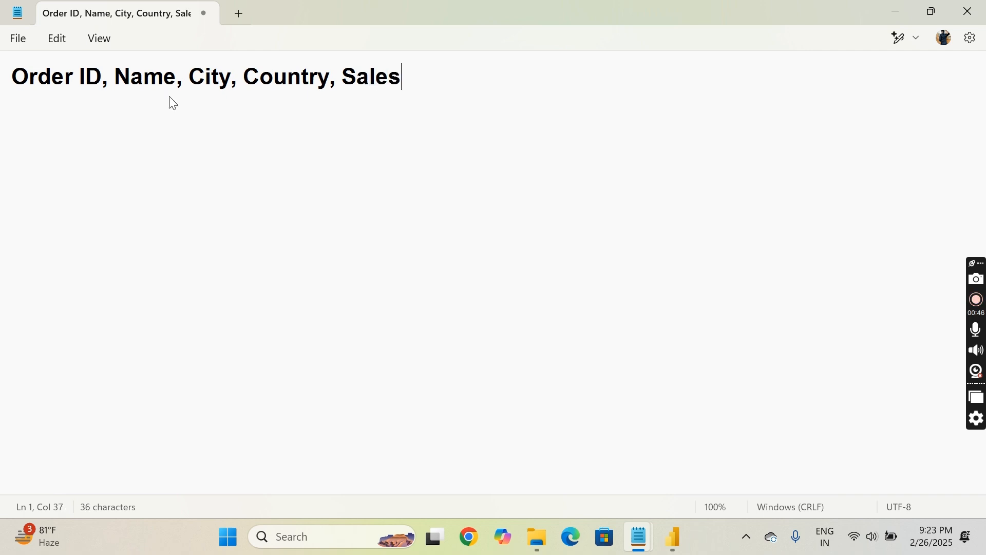
pyautogui.write(', Profit')
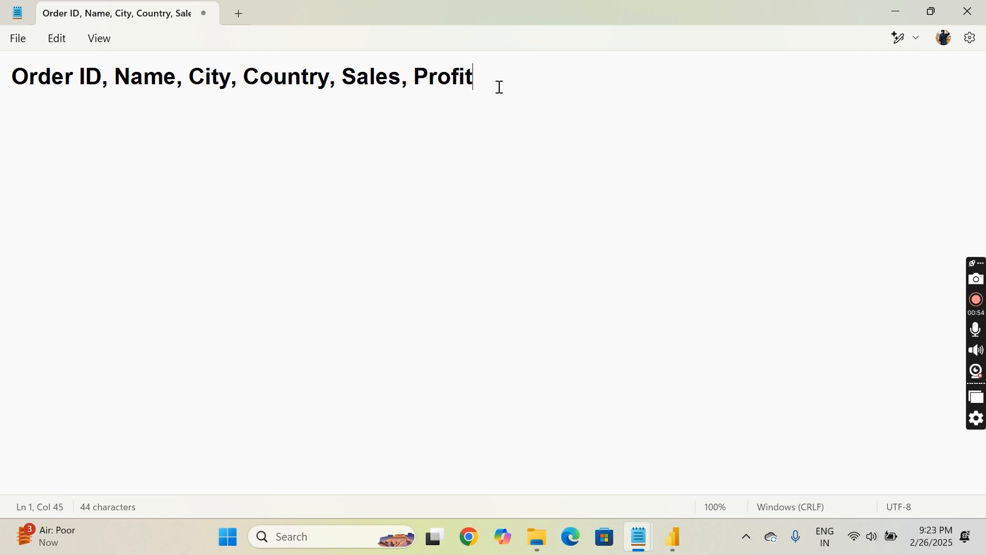
pyautogui.press('Return')
pyautogui.write('1')
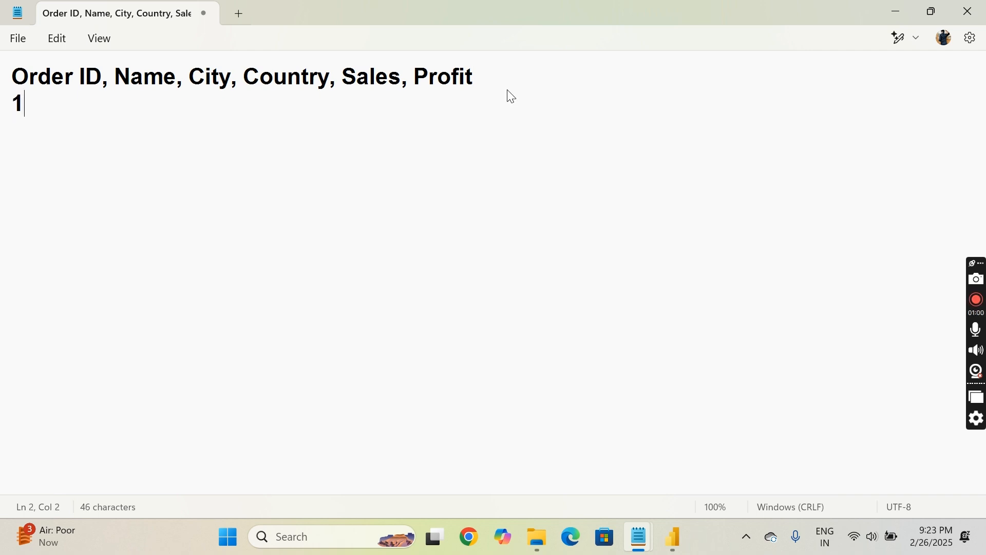
pyautogui.write(', Ramesh,')
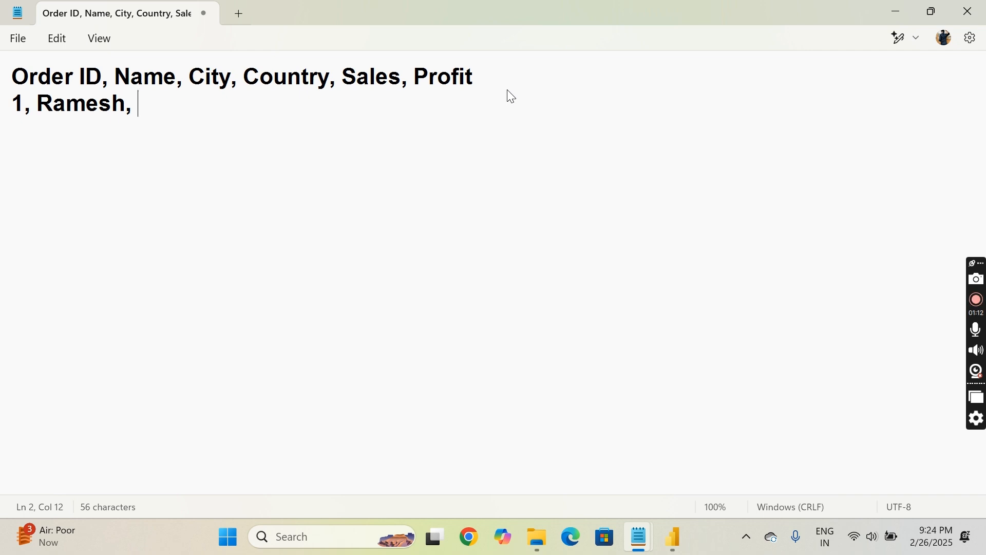
pyautogui.press('BackSpace')
pyautogui.press('BackSpace')
pyautogui.press('BackSpace')
pyautogui.press('BackSpace')
pyautogui.press('BackSpace')
pyautogui.press('BackSpace')
pyautogui.press('BackSpace')
pyautogui.press('BackSpace')
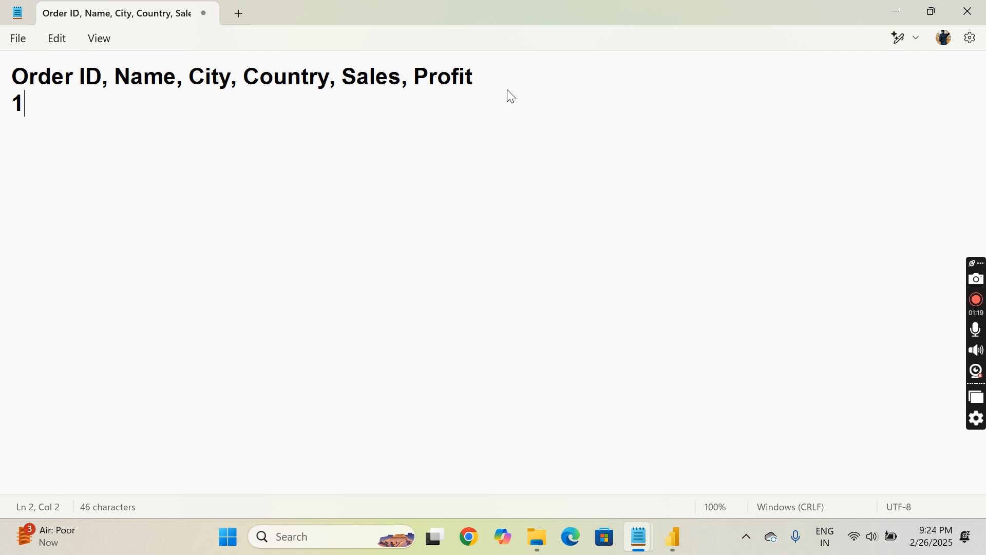
pyautogui.press('BackSpace')
pyautogui.moveTo(482, 76); pyautogui.dragTo(7, 71)
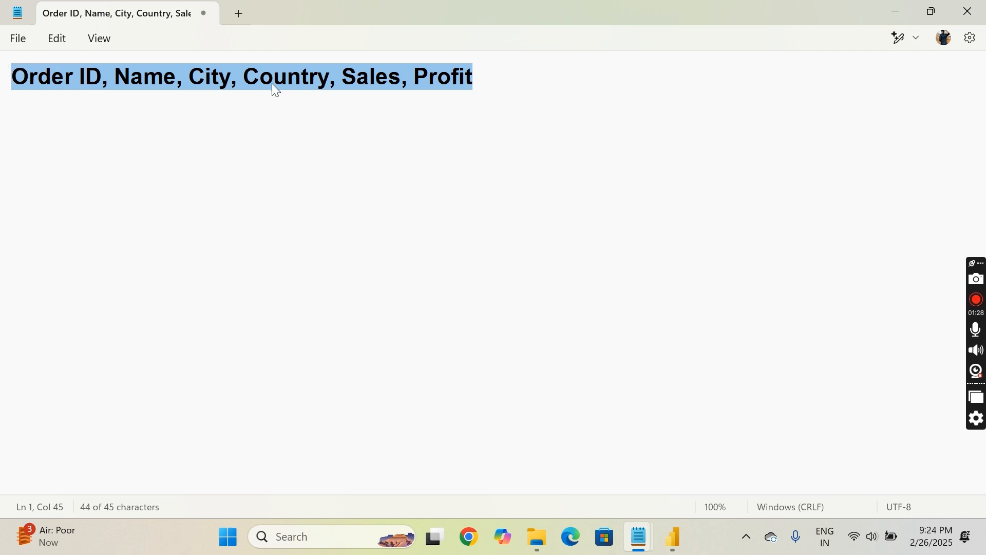
pyautogui.click(499, 82)
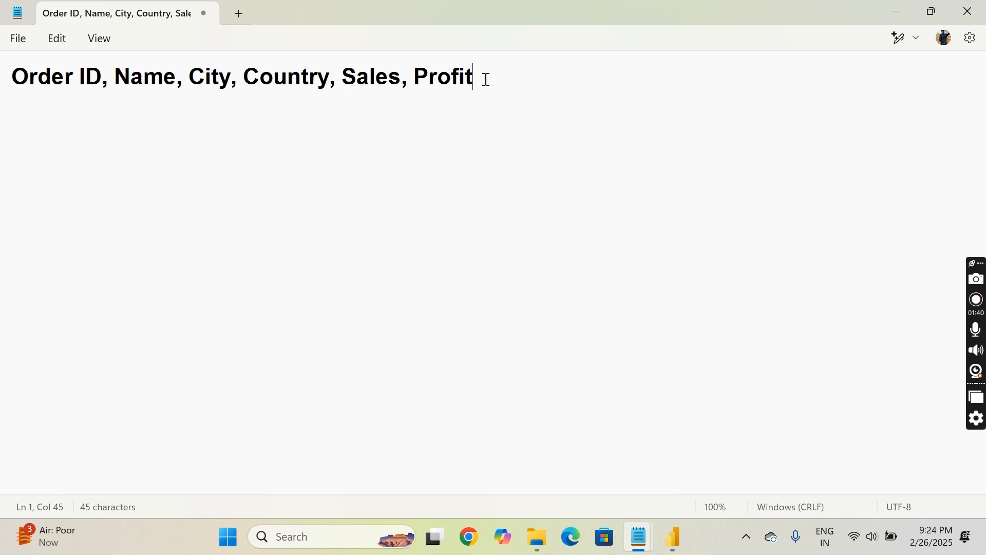
# Add the first comma-separated data row below the header with a sequential order ID, a person's name, Hyd, Ind, 1000 and 300
pyautogui.press('Return')
pyautogui.write('1, ')
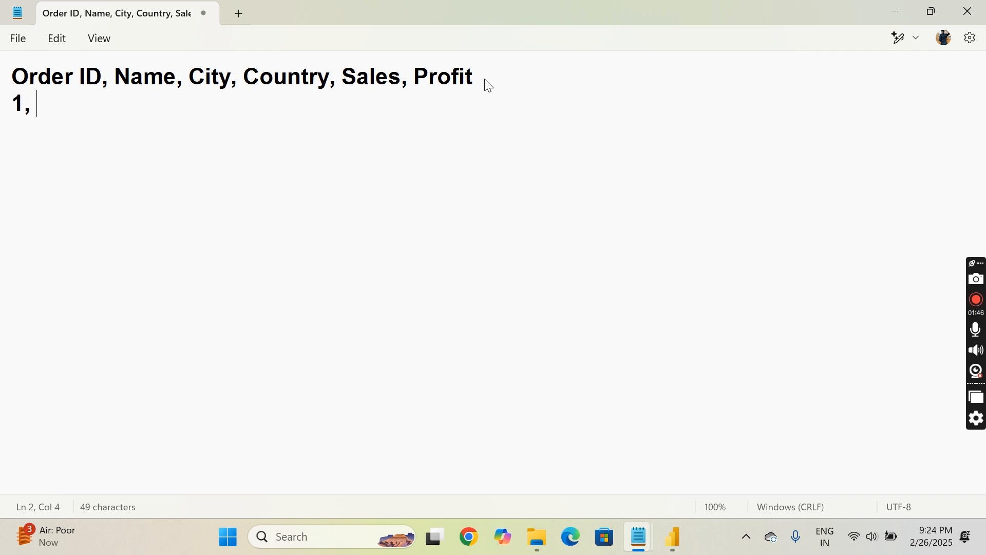
pyautogui.write('Vijay')
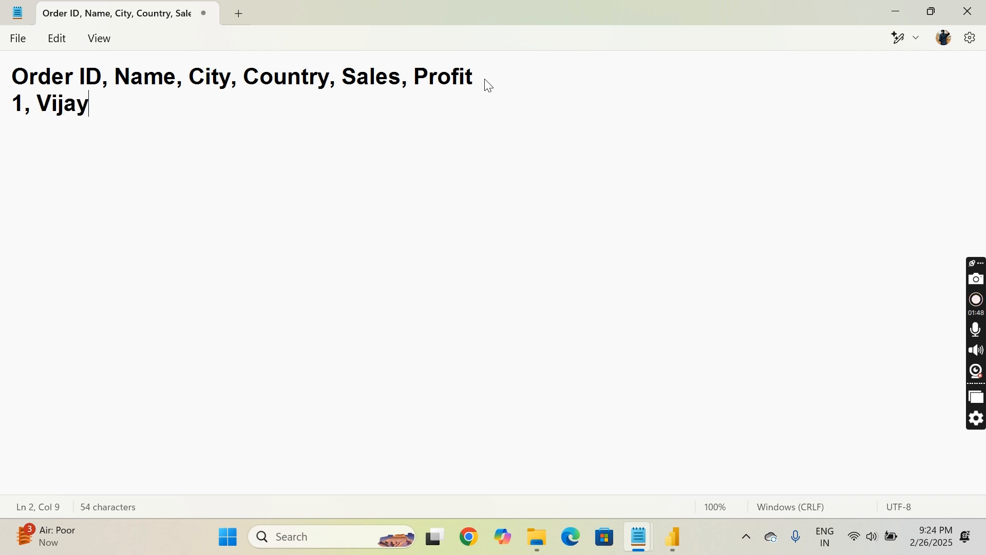
pyautogui.write(', Hyd')
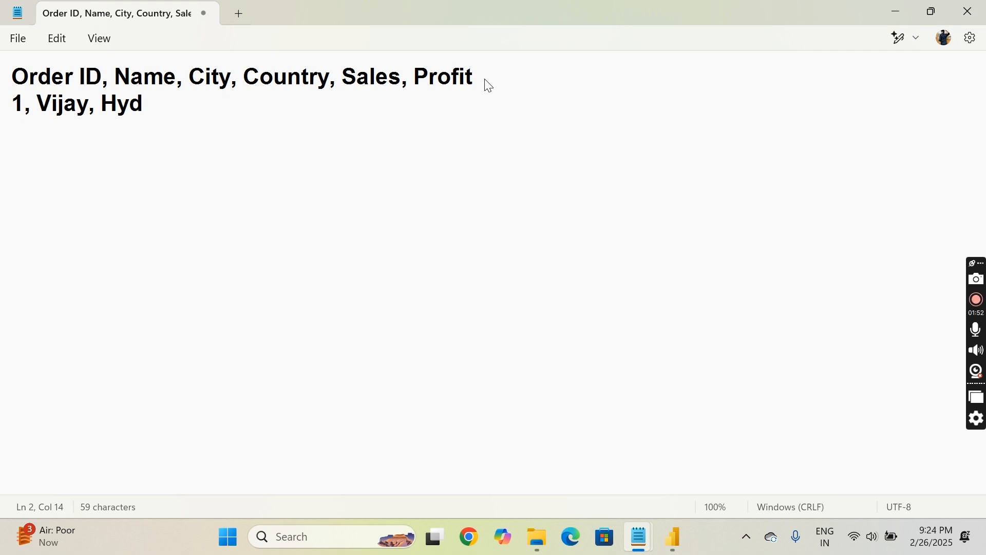
pyautogui.write(', ')
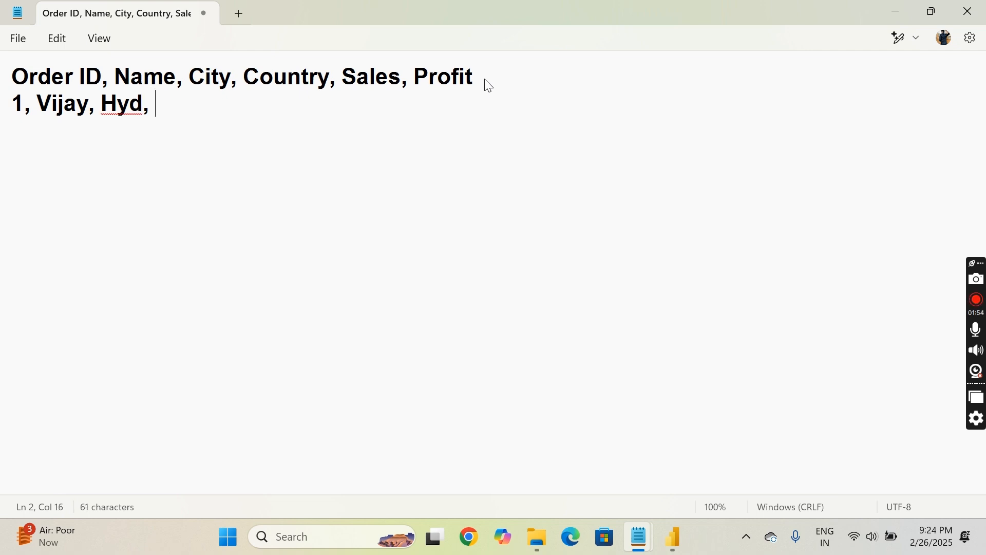
pyautogui.write('Ind')
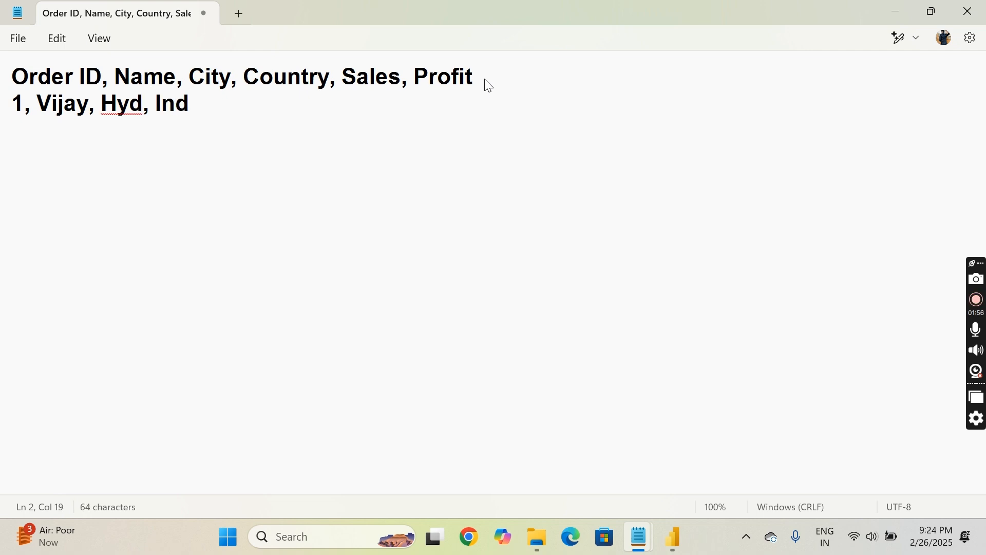
pyautogui.write(', 1000, ')
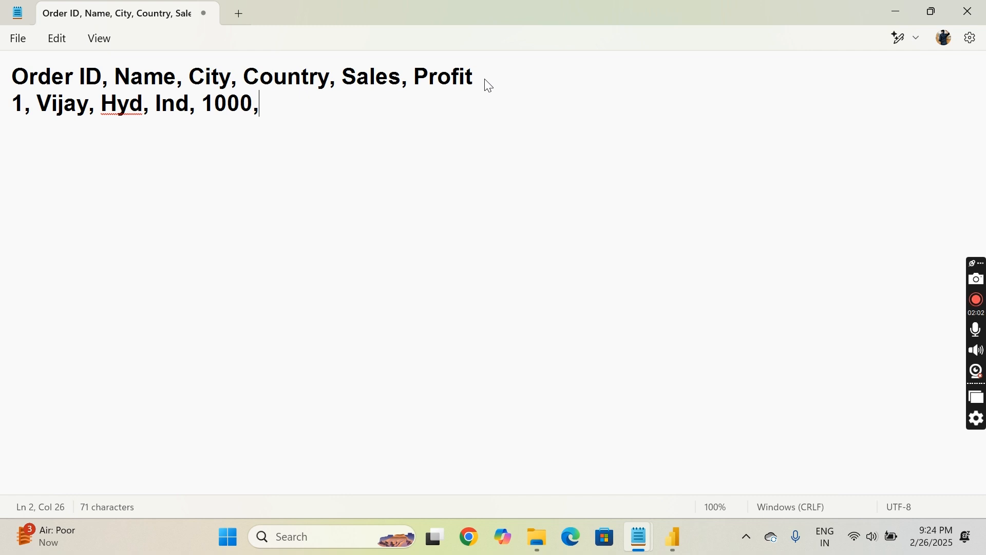
pyautogui.write('300')
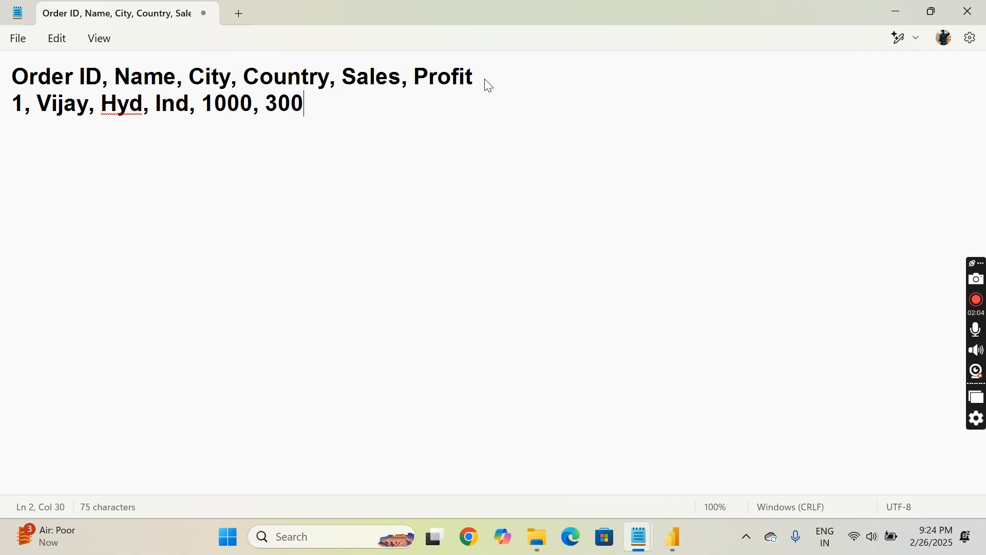
# Add the second data row with the next order ID, a person's name, Bang, Ind, 30000 and 2000
pyautogui.press('Return')
pyautogui.write('2,')
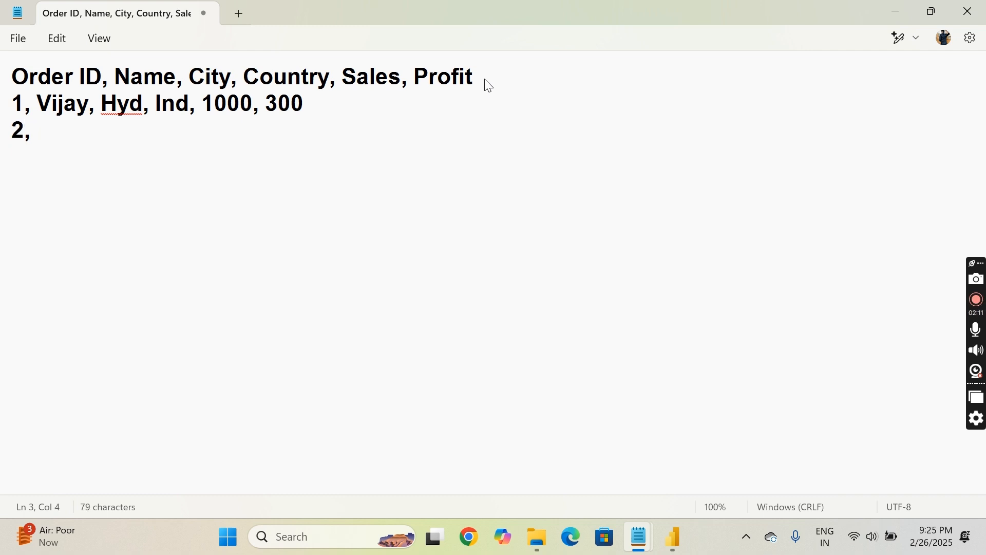
pyautogui.write(' Kum')
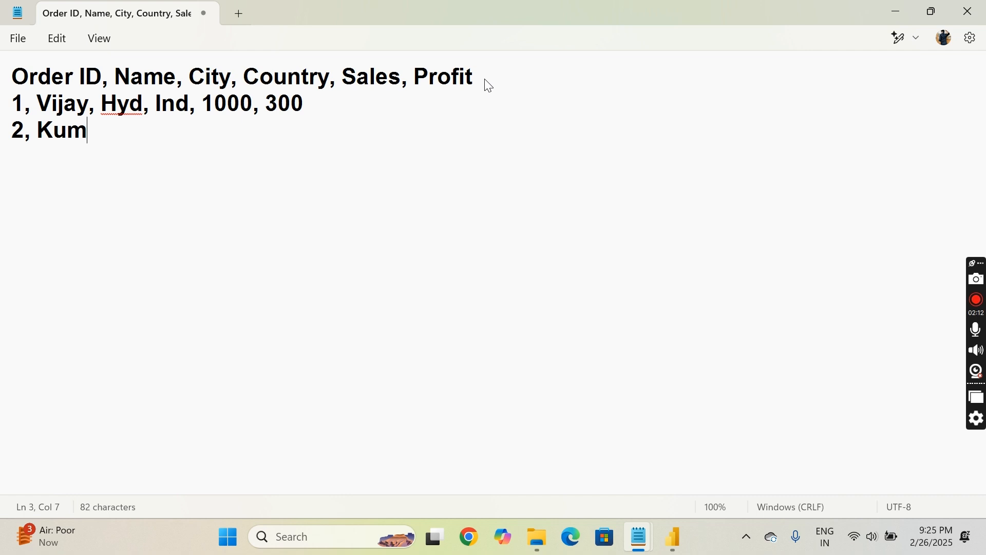
pyautogui.write('ar, Bang')
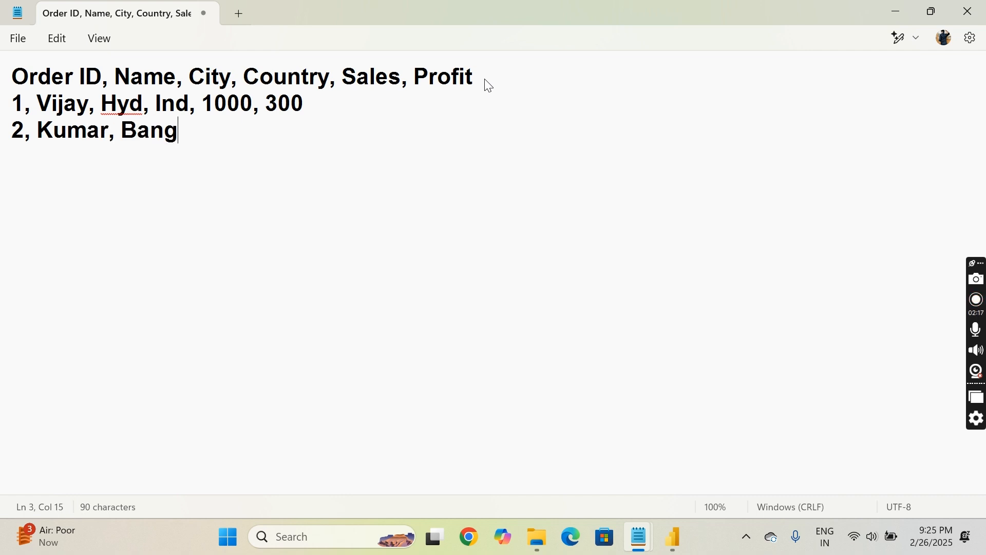
pyautogui.write(', Ind, 3000')
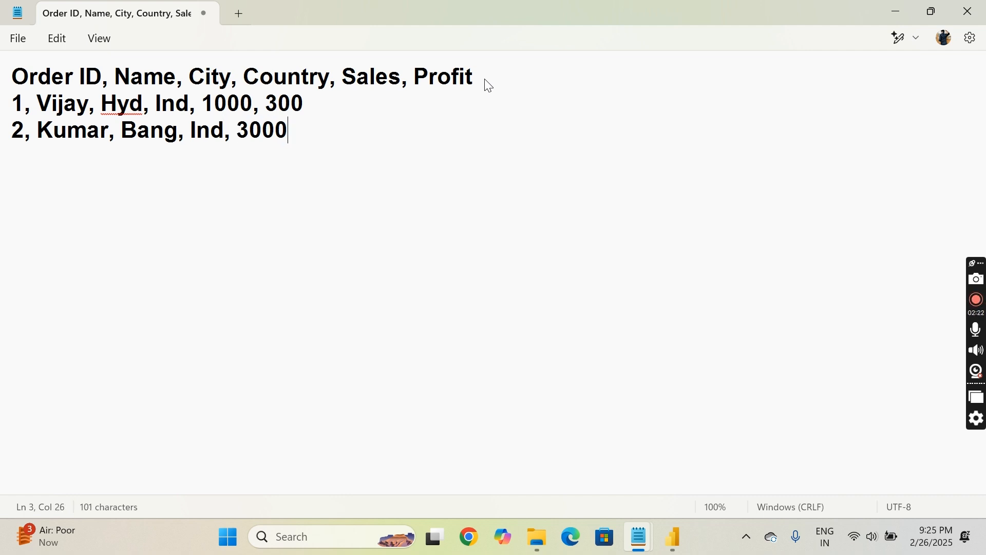
pyautogui.write('0, ')
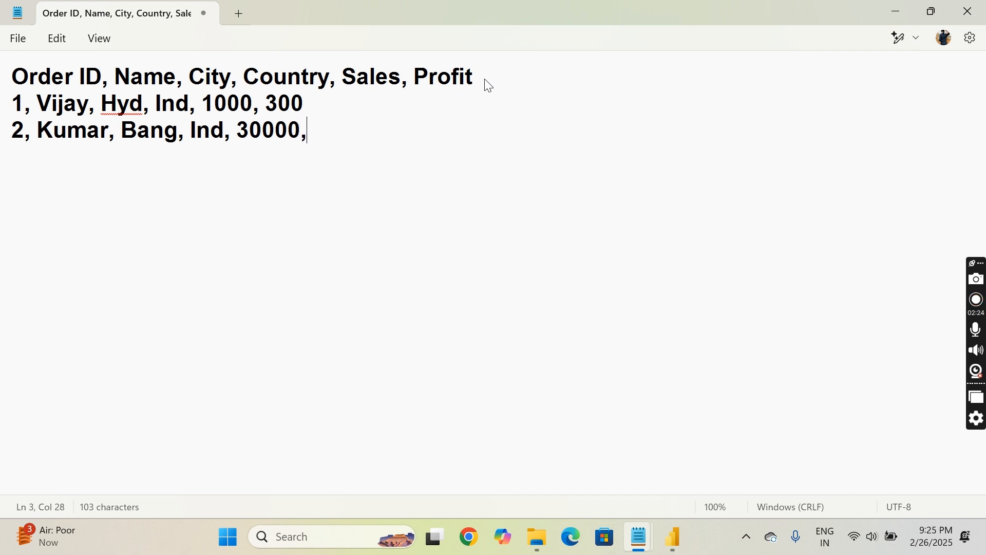
pyautogui.write('2000')
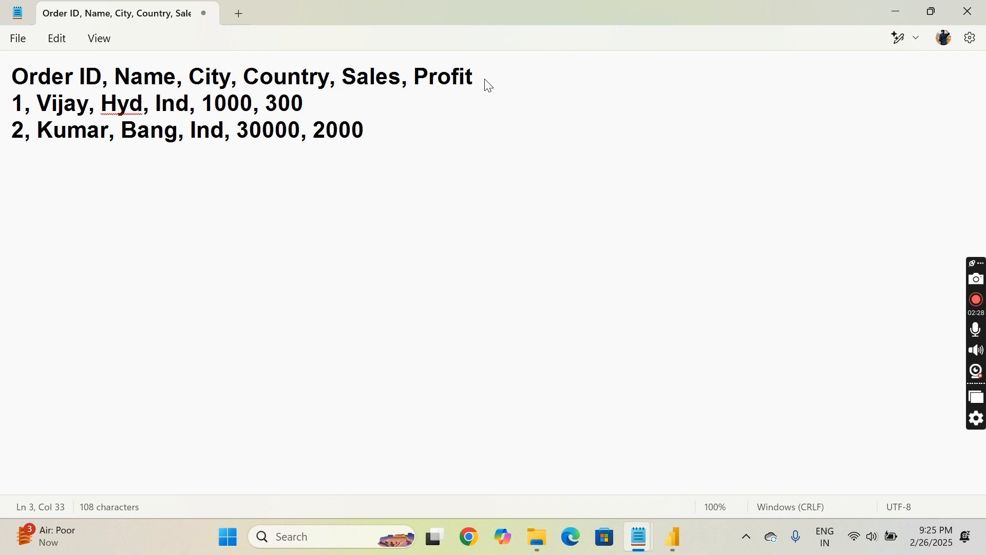
# Add the third data row with the next order ID, a person's name, Ny, USA, 5000 and 1000
pyautogui.press('Return')
pyautogui.write('3,')
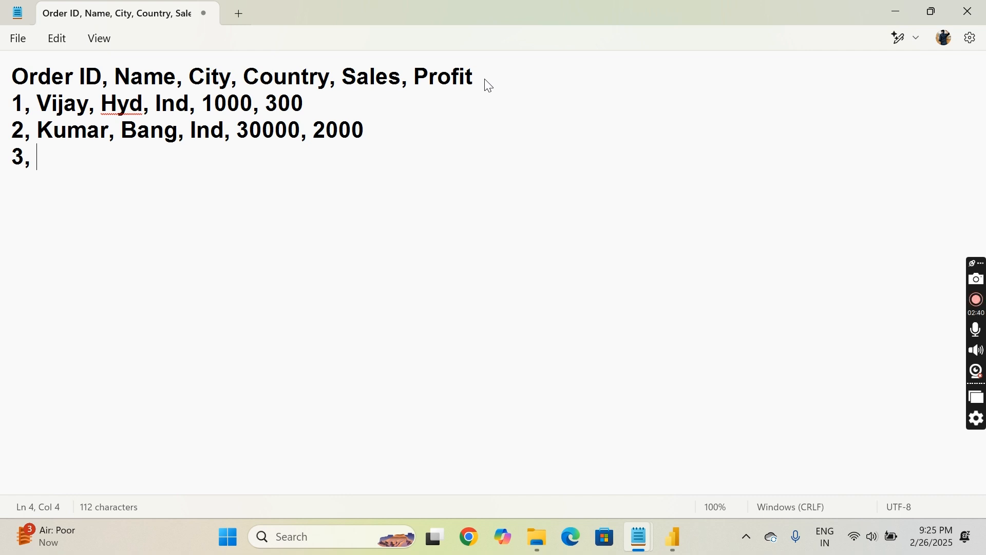
pyautogui.write('Bhart')
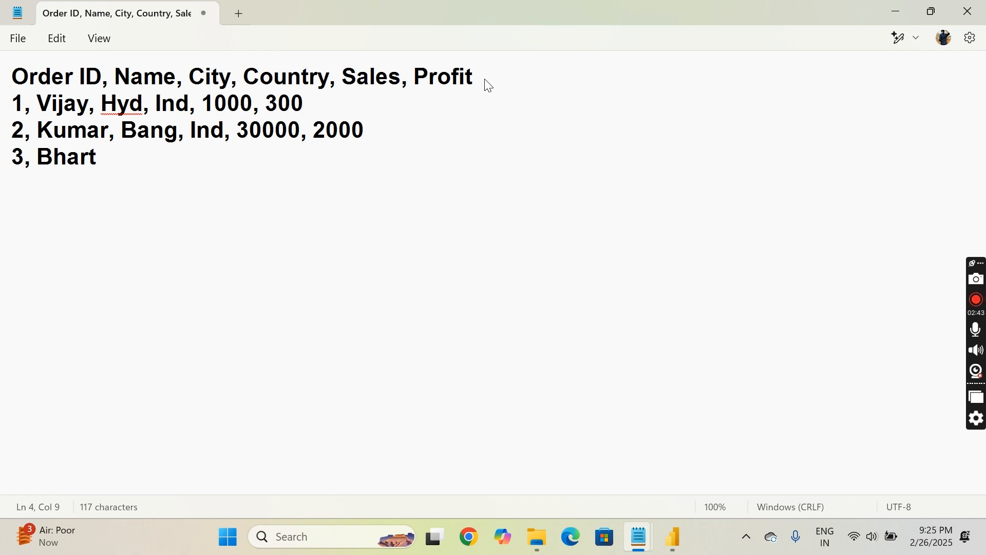
pyautogui.press('BackSpace')
pyautogui.write('at')
pyautogui.write(', ')
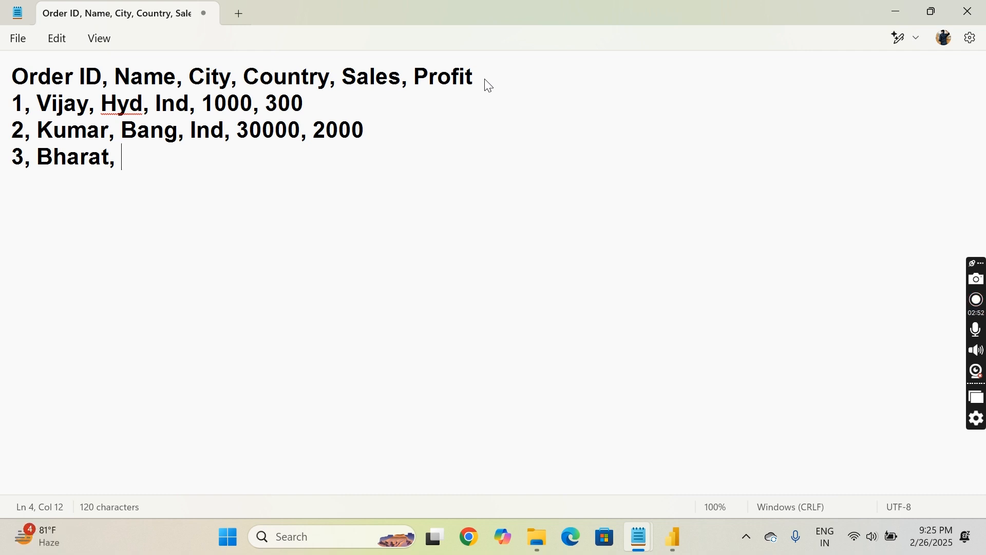
pyautogui.write('Ny')
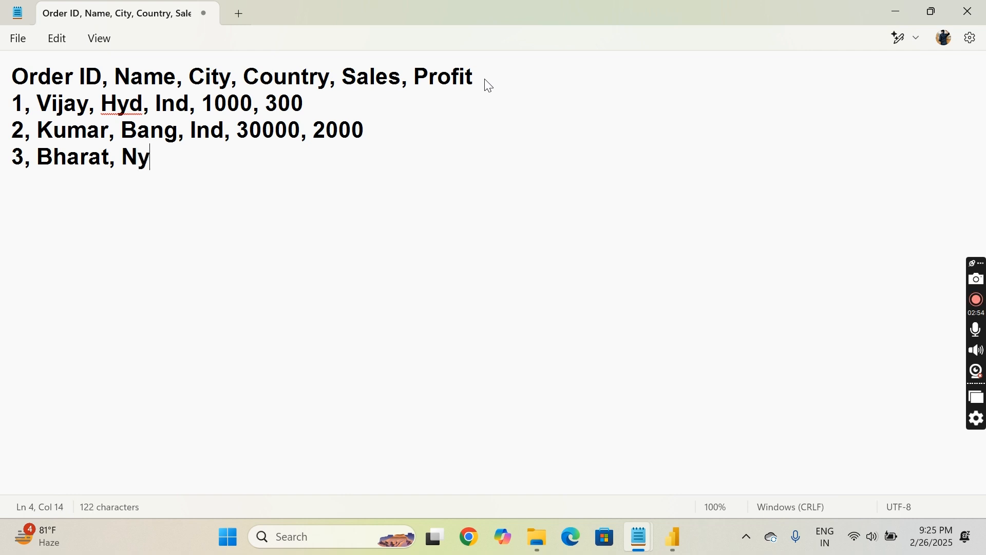
pyautogui.write(', USA, ')
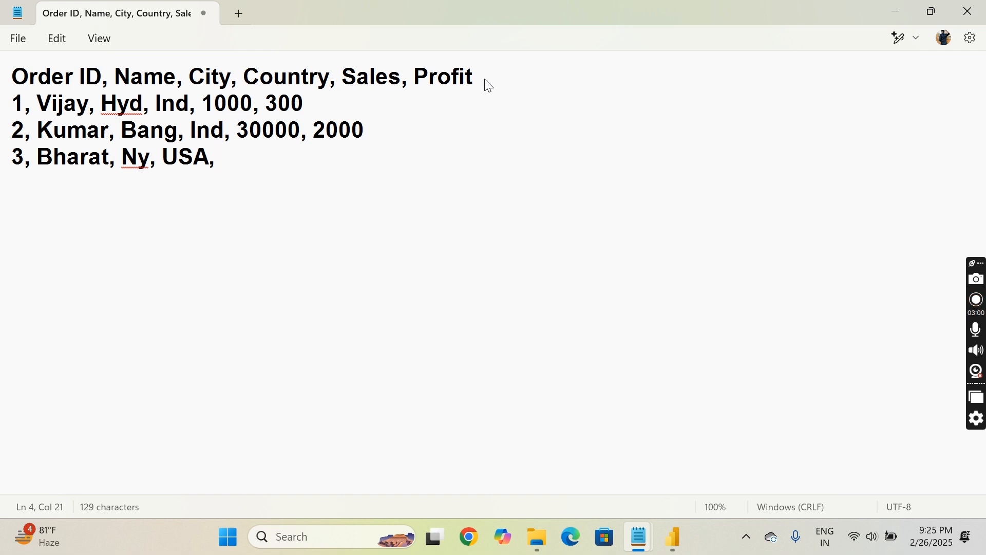
pyautogui.write('3')
pyautogui.press('BackSpace')
pyautogui.write('5000, 1000')
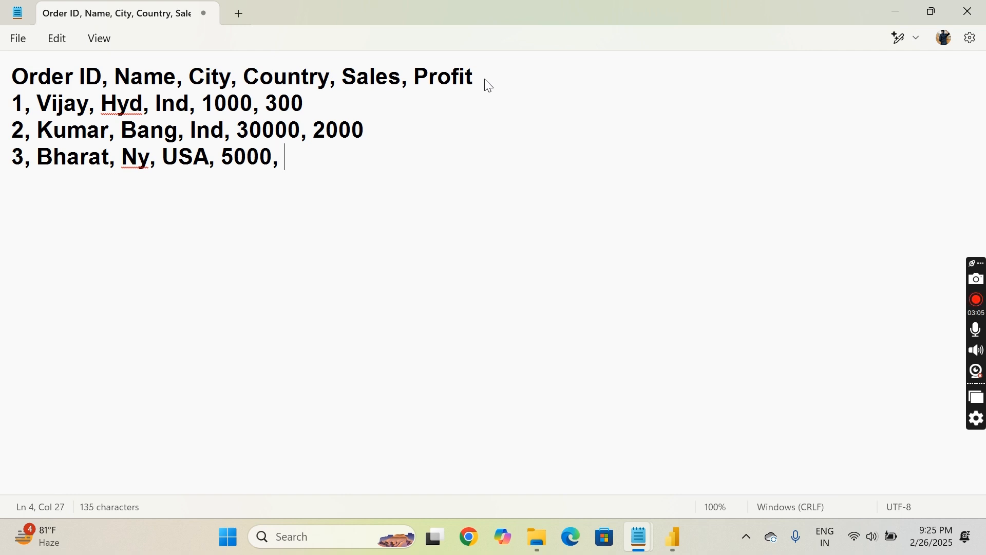
# Add the fourth data row with the next order ID, a person's name, London, UK, 60000 and 20000
pyautogui.press('Return')
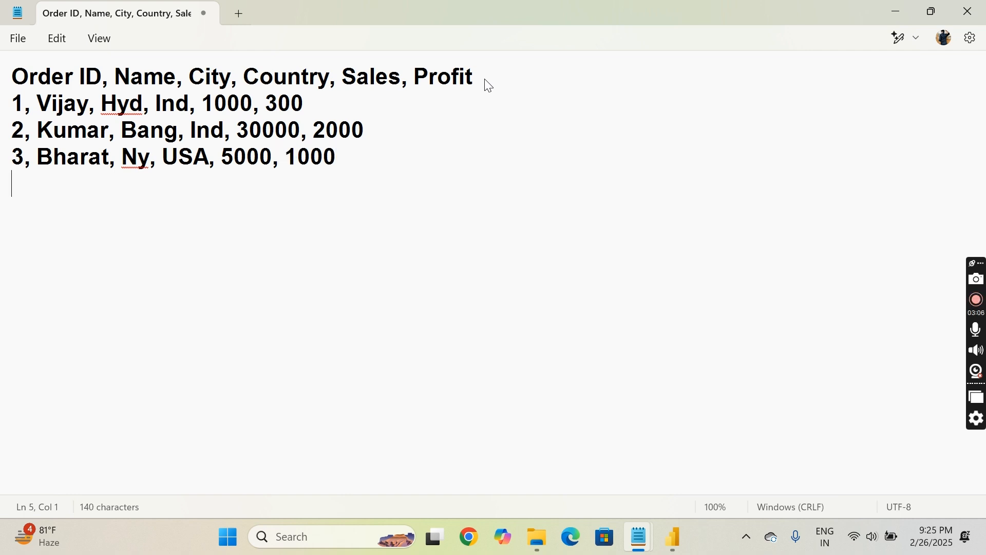
pyautogui.write('4')
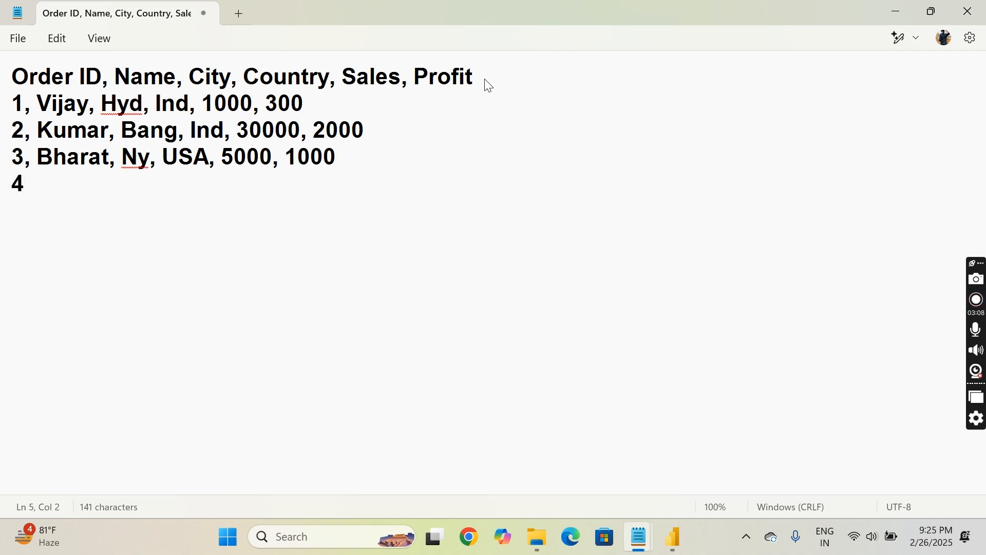
pyautogui.write(', Jhone')
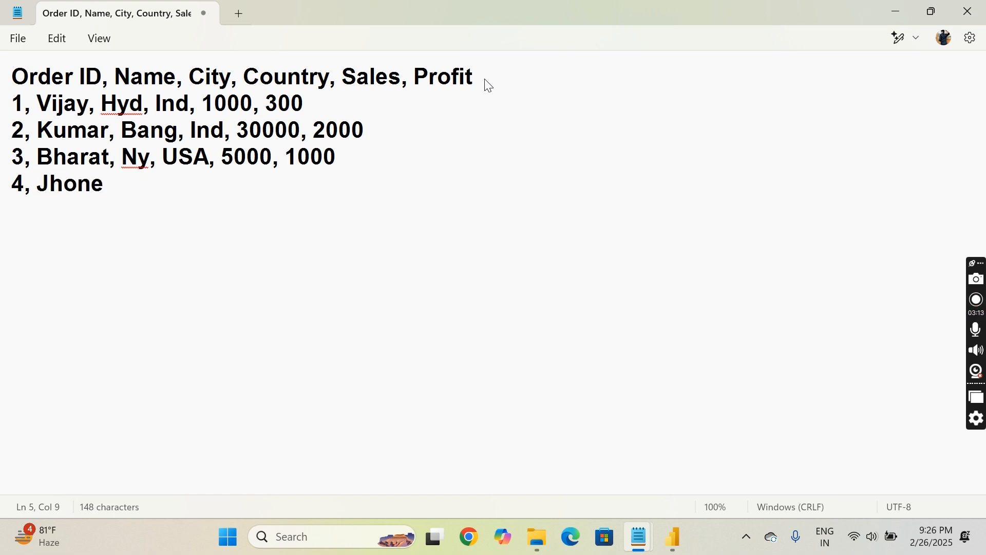
pyautogui.press('BackSpace')
pyautogui.write('ey,')
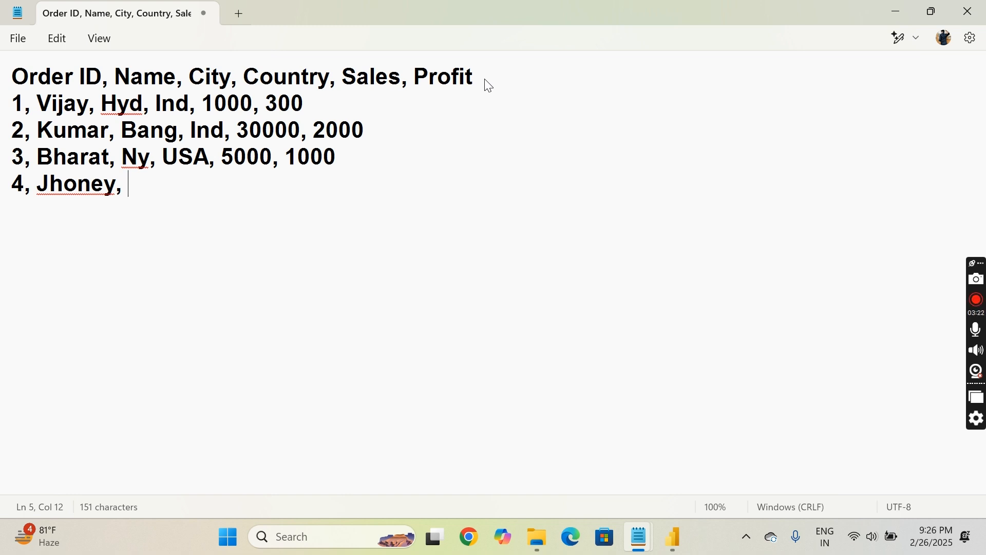
pyautogui.write('Lo')
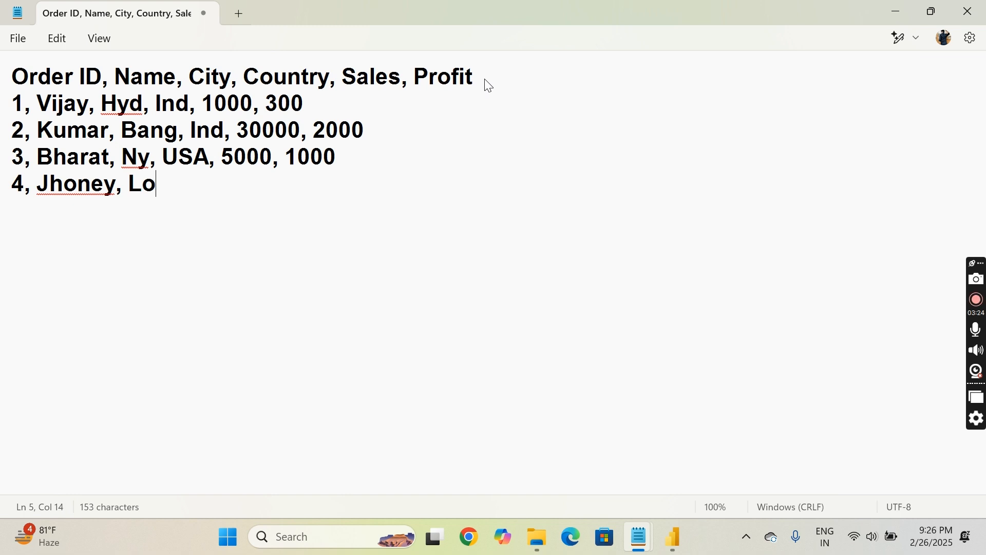
pyautogui.write('ndon, ')
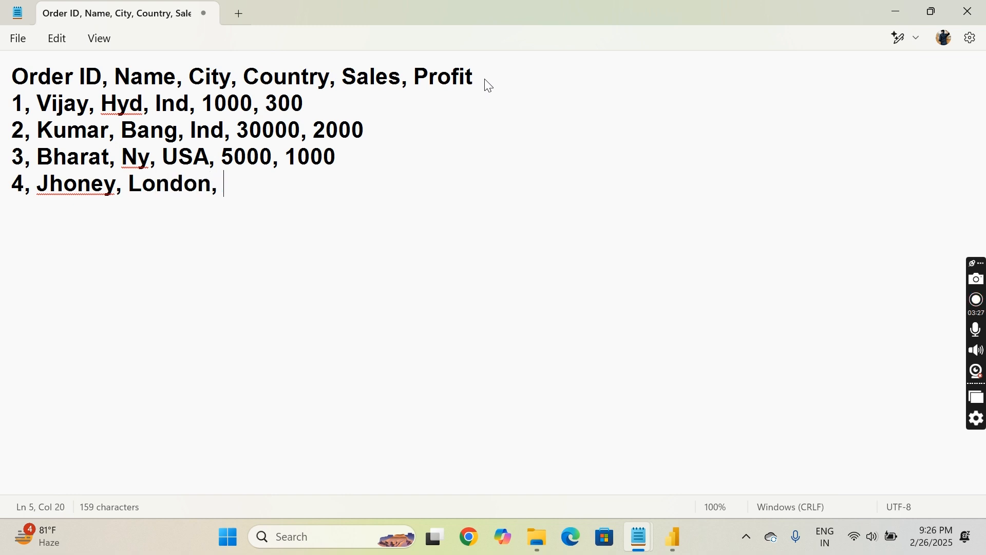
pyautogui.write('UK, ')
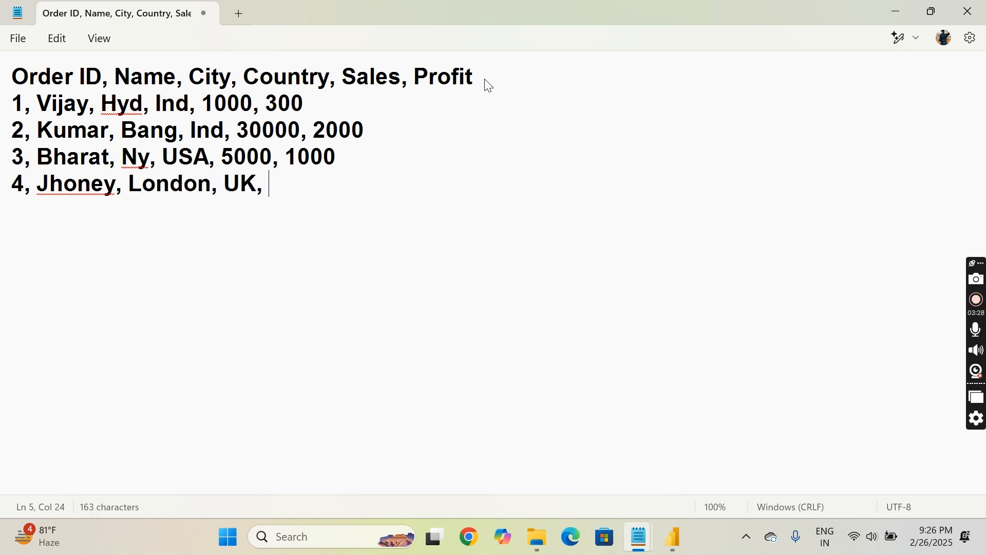
pyautogui.write('60000')
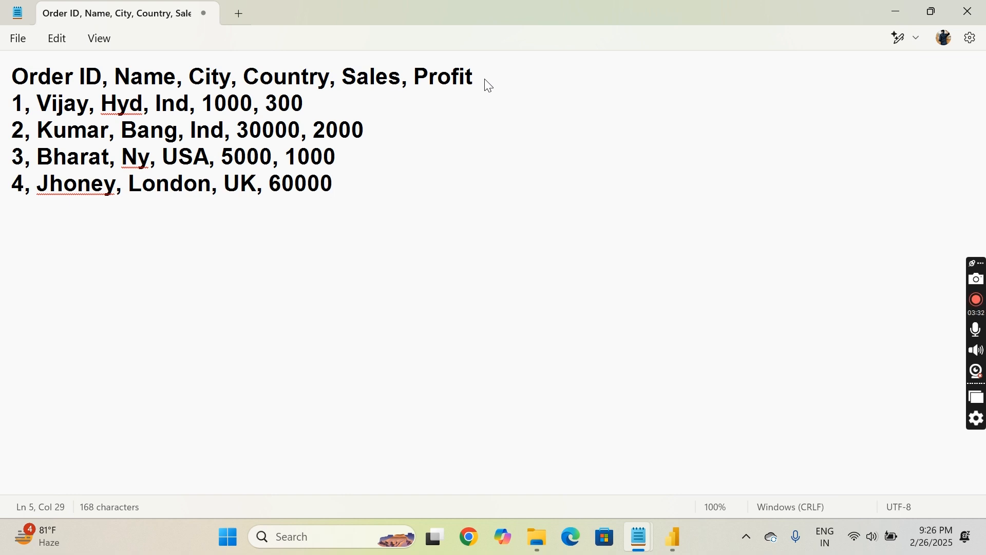
pyautogui.write(', 20000')
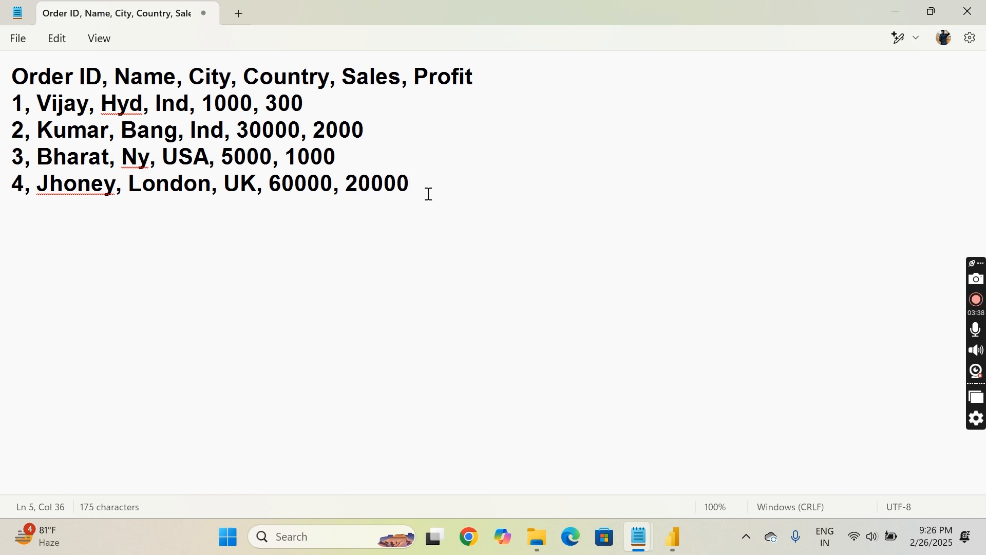
# Save the document to the Desktop as a text file named "Sample Changes Data"
pyautogui.moveTo(422, 183); pyautogui.dragTo(2, 90)
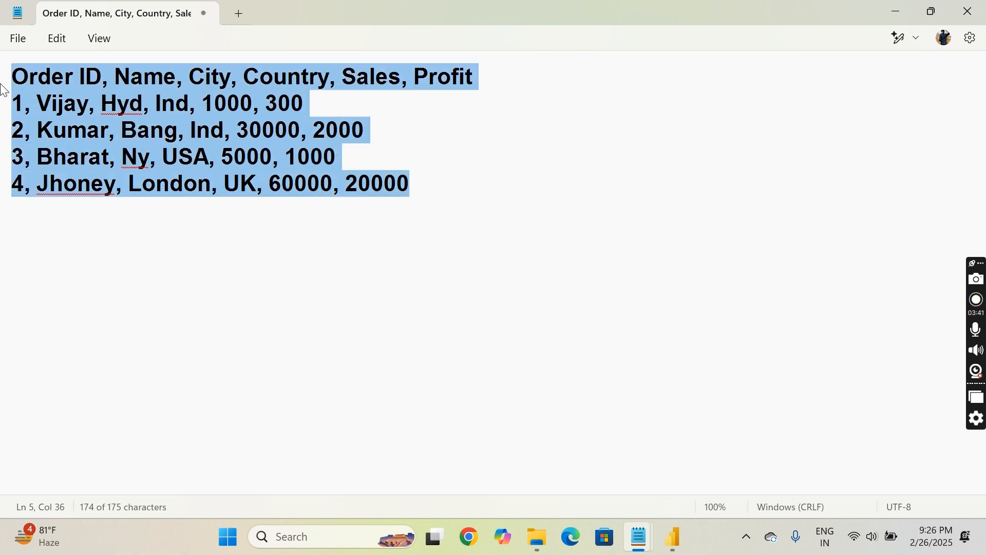
pyautogui.click(15, 39)
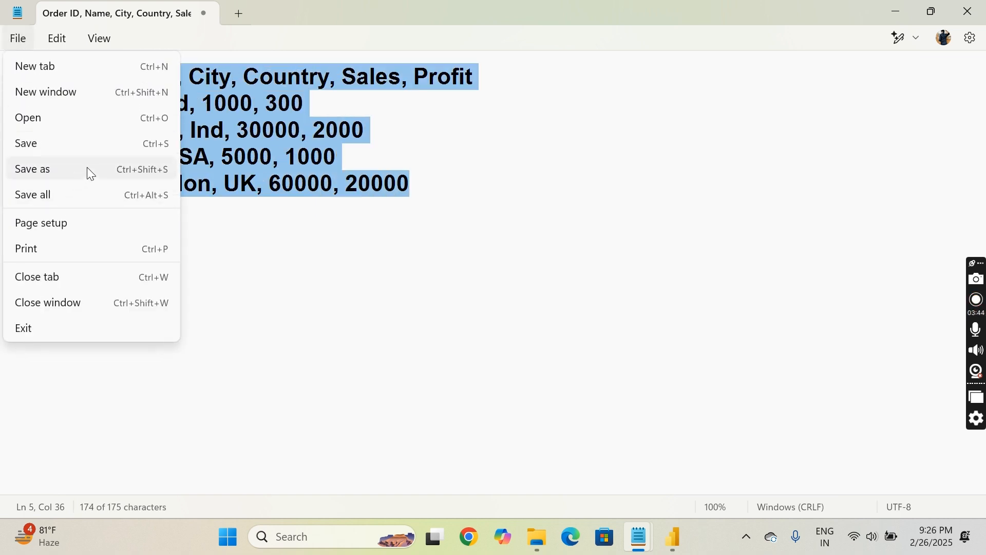
pyautogui.click(89, 170)
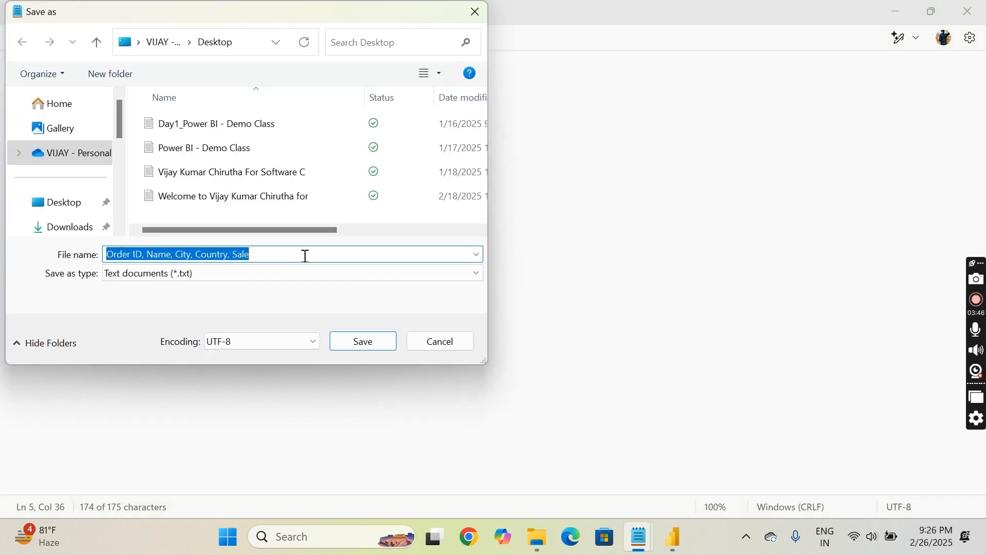
pyautogui.click(66, 194)
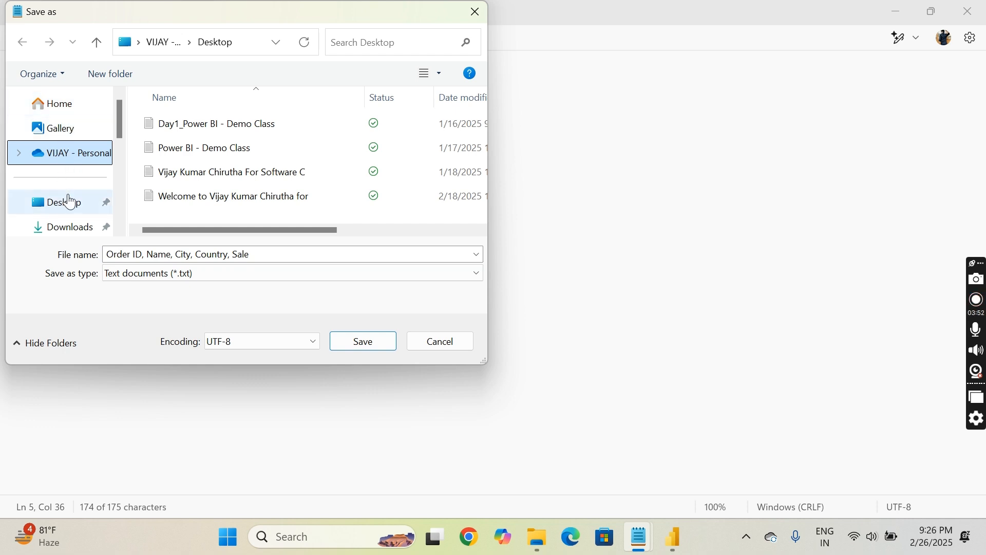
pyautogui.click(67, 200)
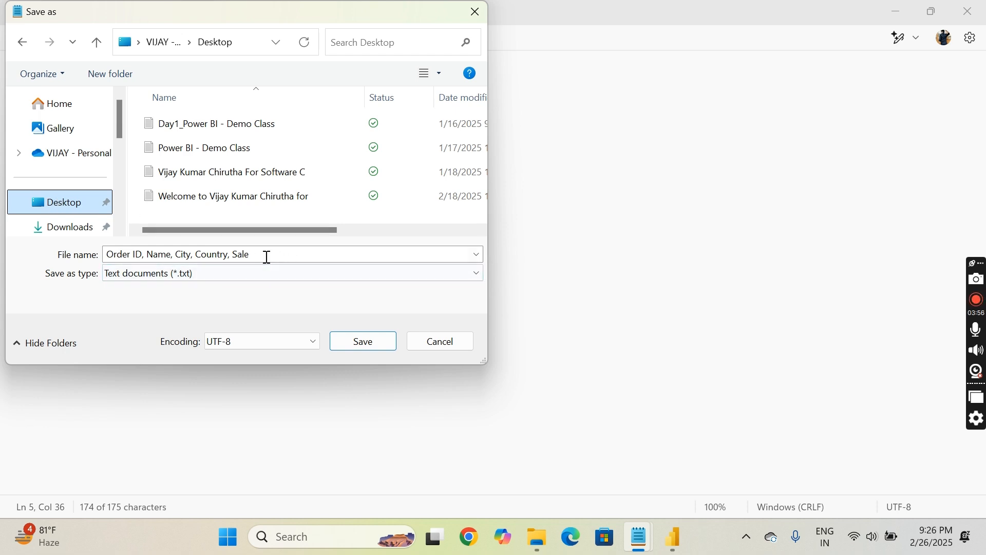
pyautogui.click(267, 257)
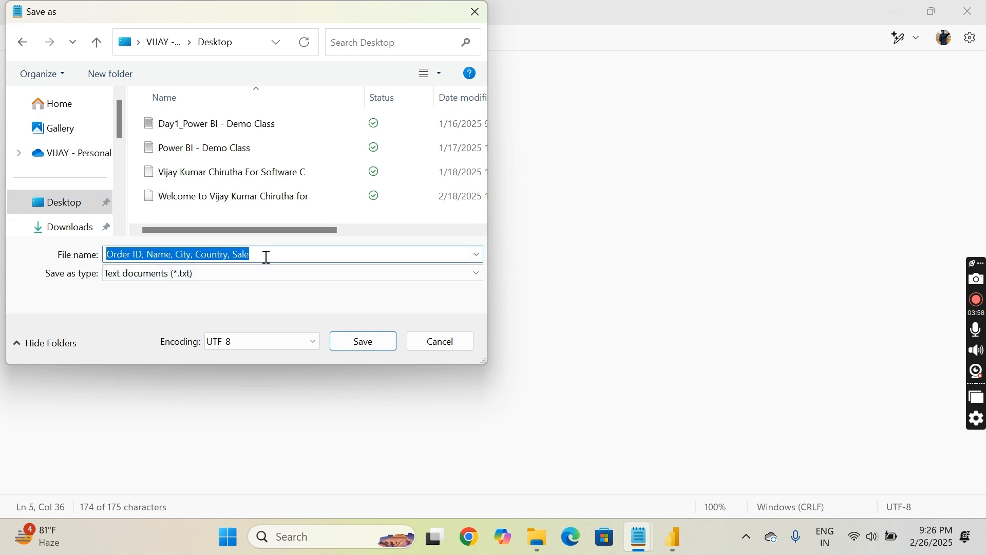
pyautogui.write('Sample')
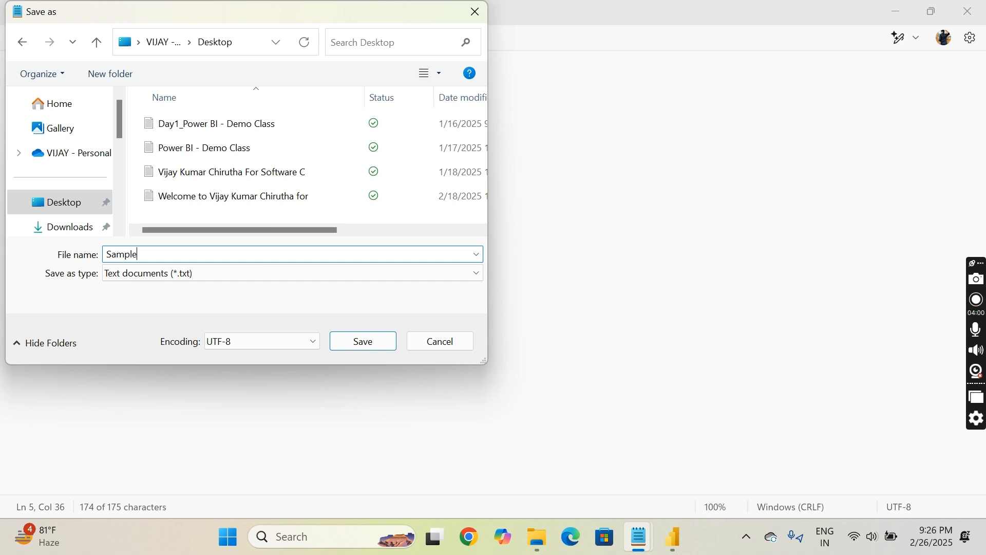
pyautogui.write(' Changes Data')
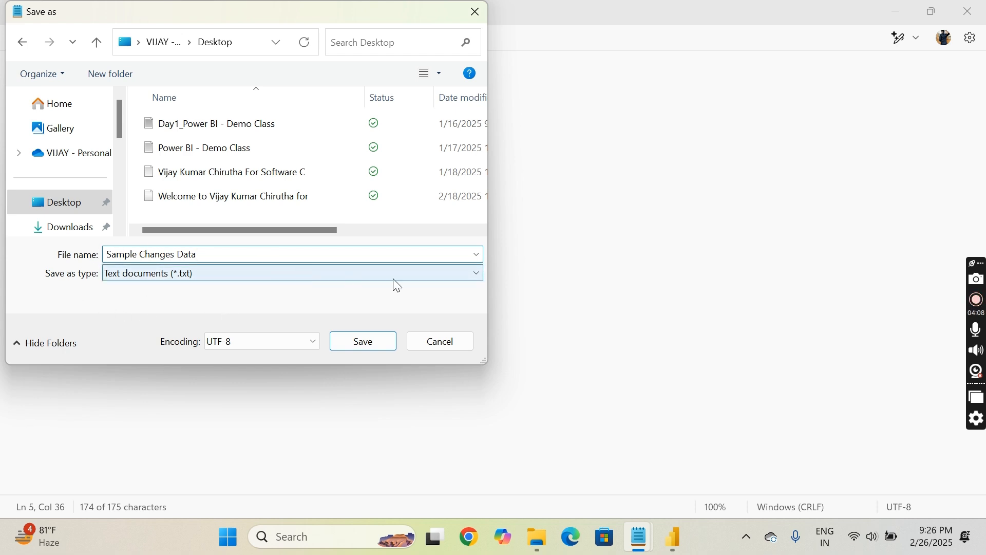
pyautogui.click(364, 343)
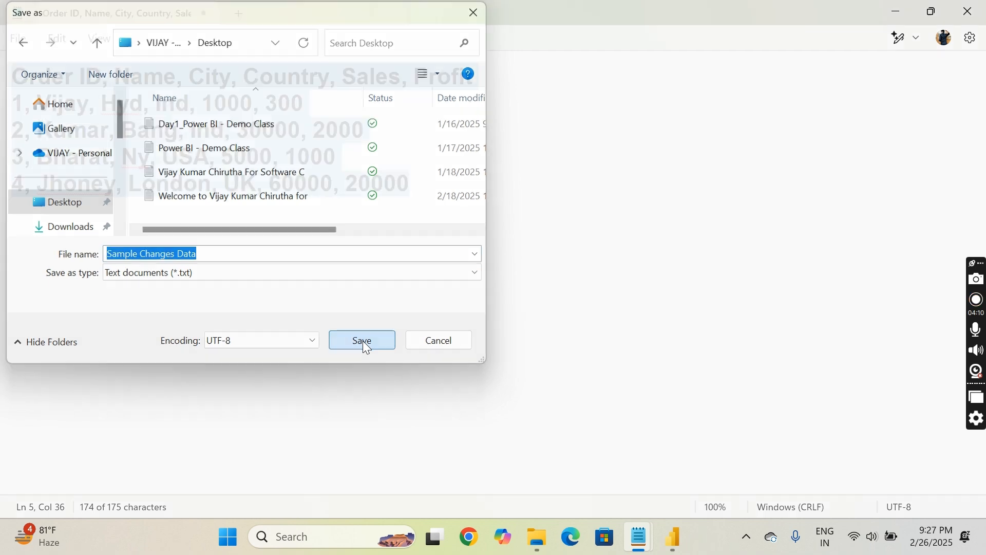
# Switch to Power BI Desktop and open the Sample Changes Data text file from the Desktop as a Text/CSV source
pyautogui.click(673, 537)
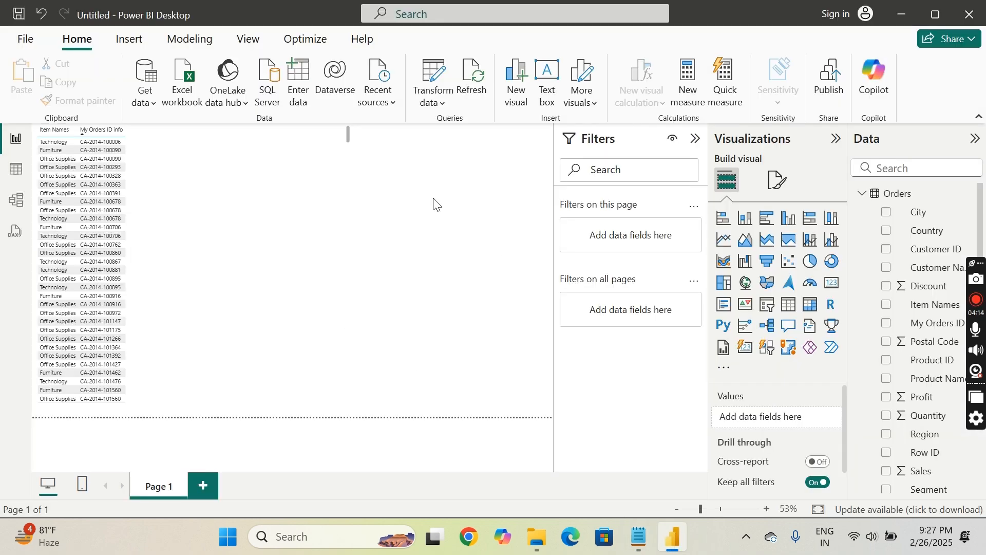
pyautogui.click(138, 105)
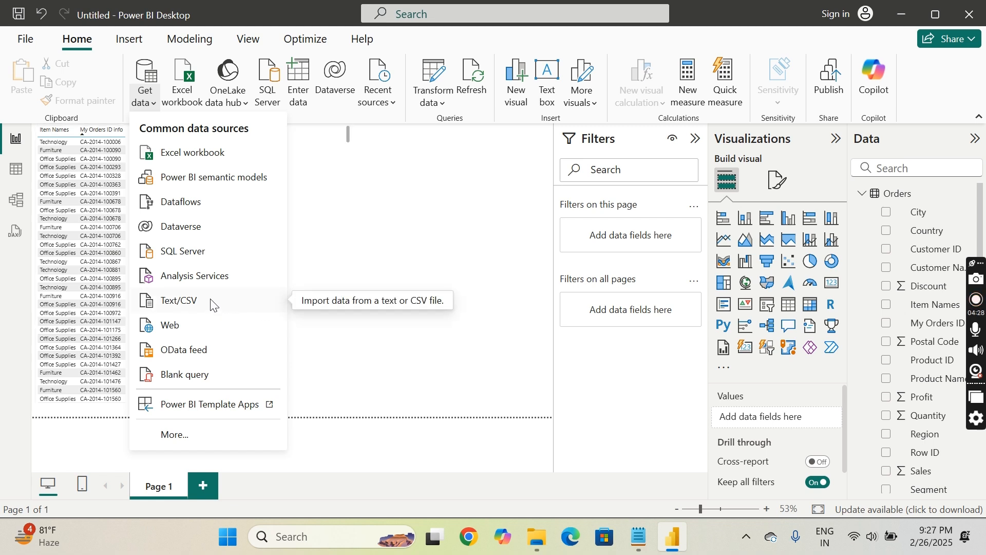
pyautogui.click(180, 306)
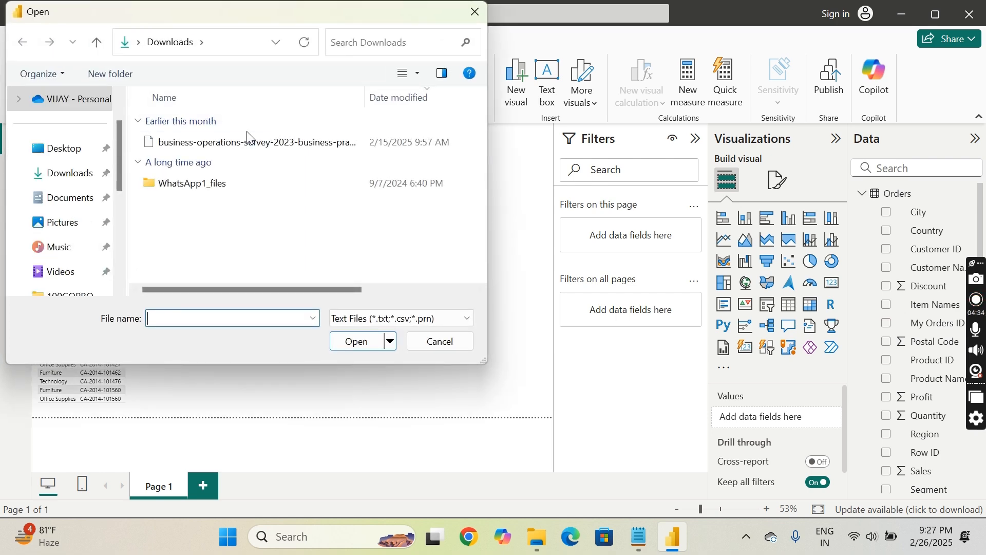
pyautogui.click(57, 150)
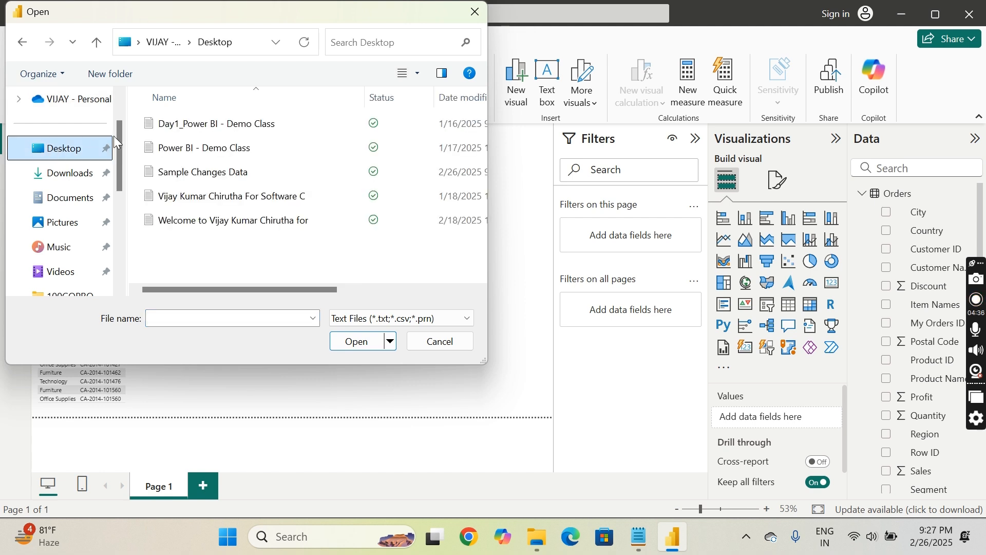
pyautogui.hscroll(3, 222, 270)
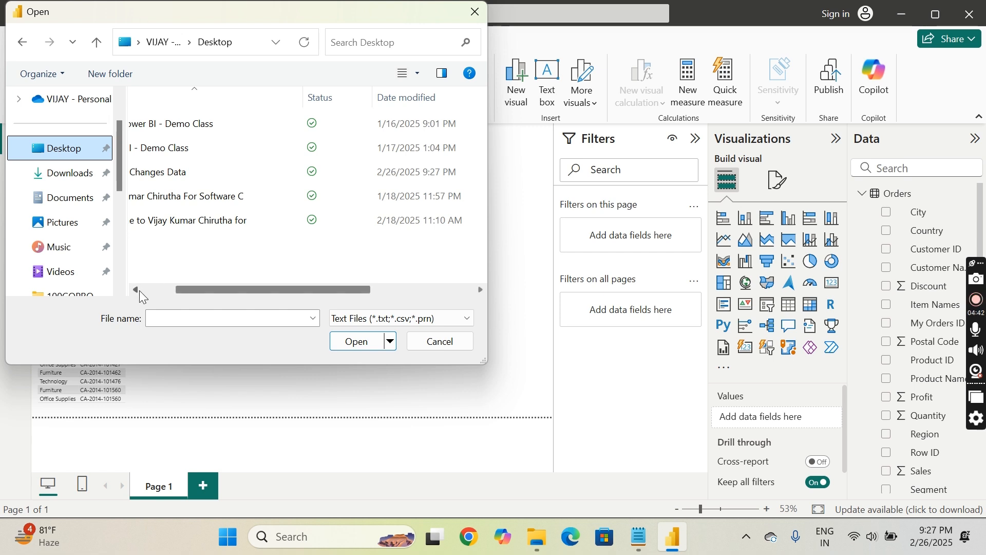
pyautogui.moveTo(134, 291); pyautogui.dragTo(134, 291)
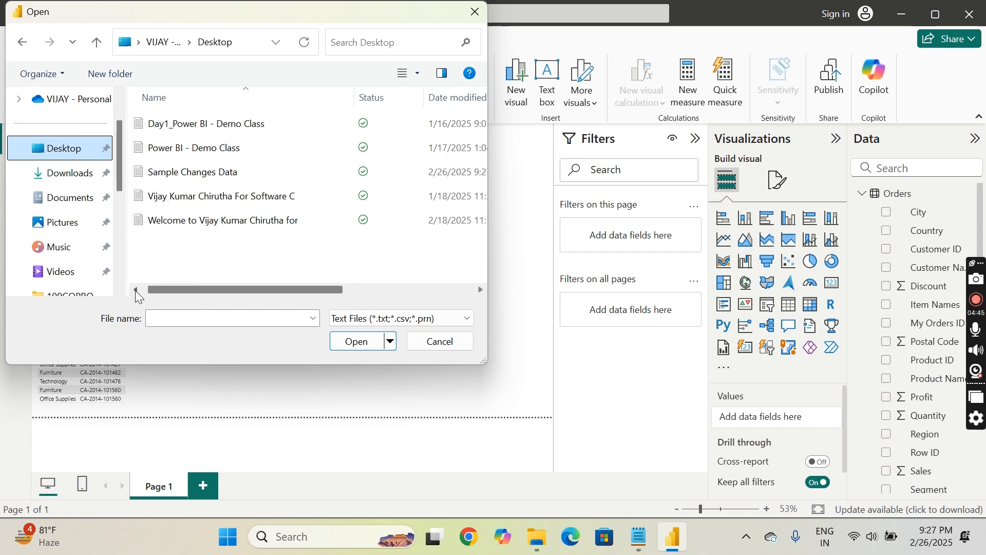
pyautogui.click(201, 177)
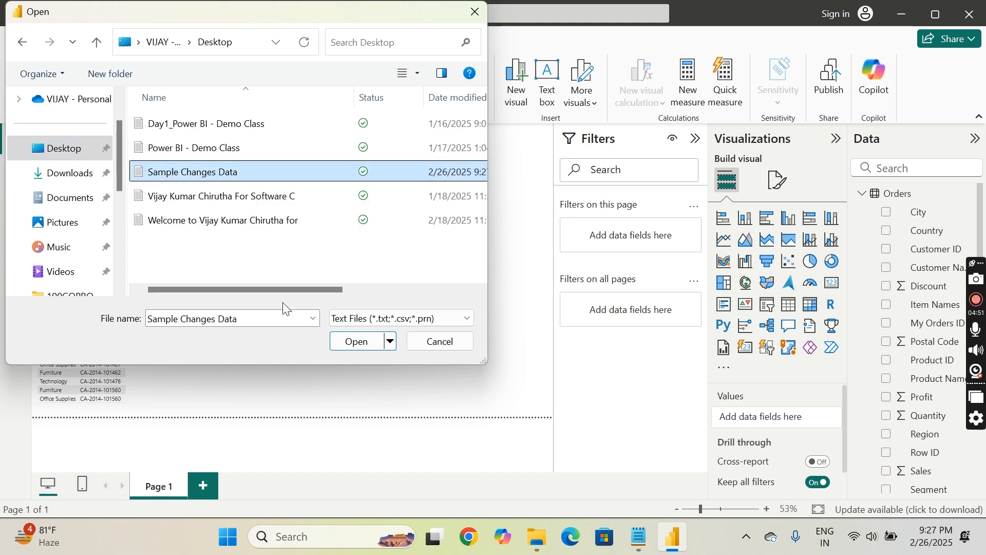
pyautogui.click(358, 341)
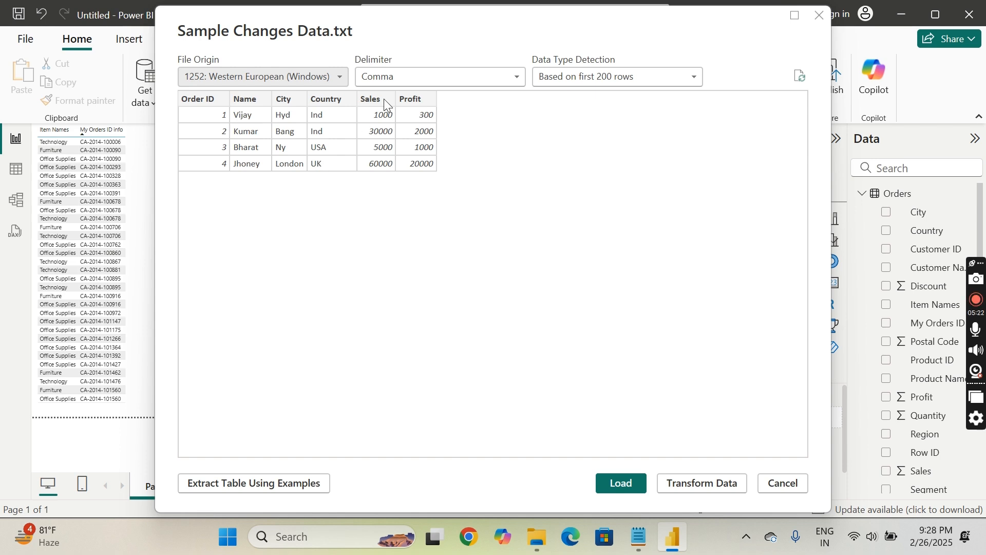
# Examine the available delimiter, data type detection and file origin options for the text file import, keeping detection based on the first 200 rows
pyautogui.click(508, 80)
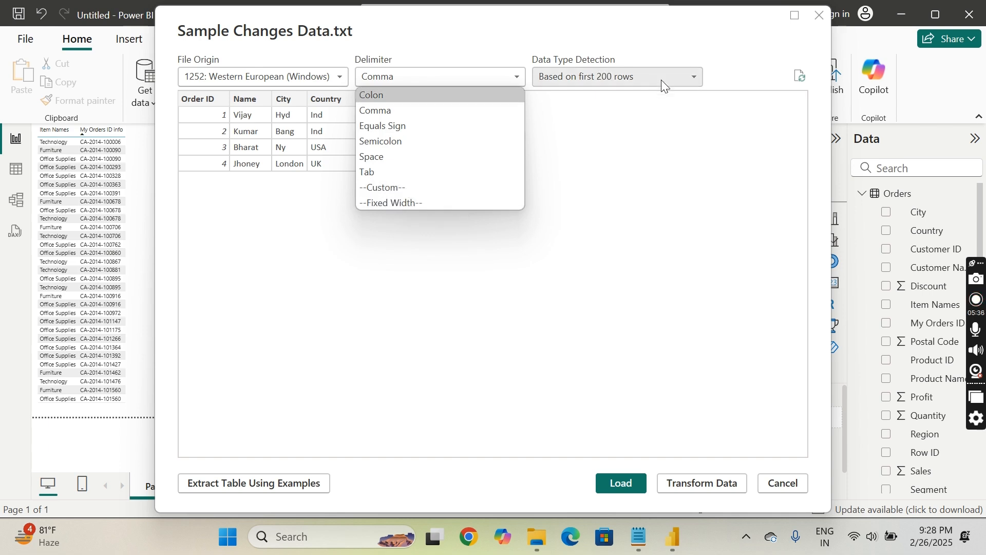
pyautogui.click(682, 82)
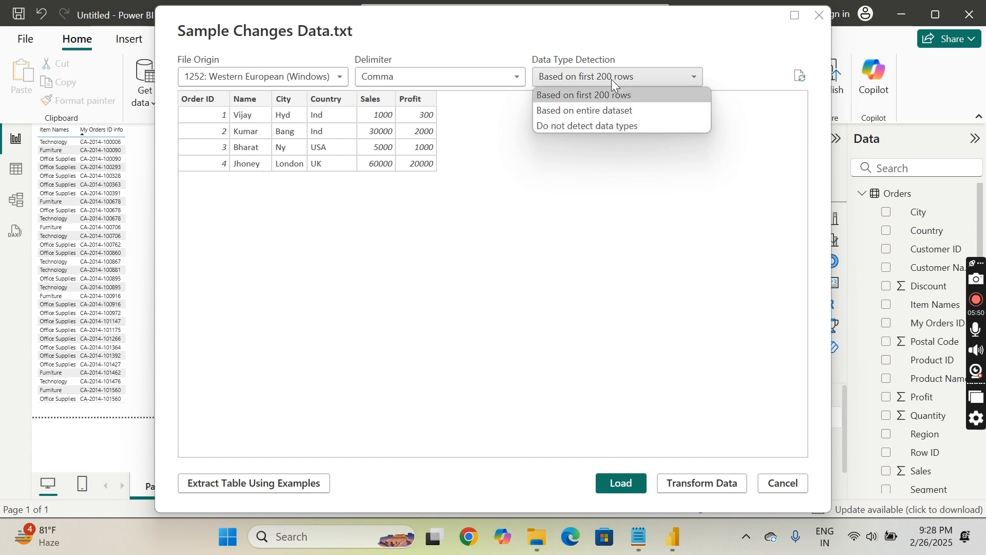
pyautogui.click(376, 207)
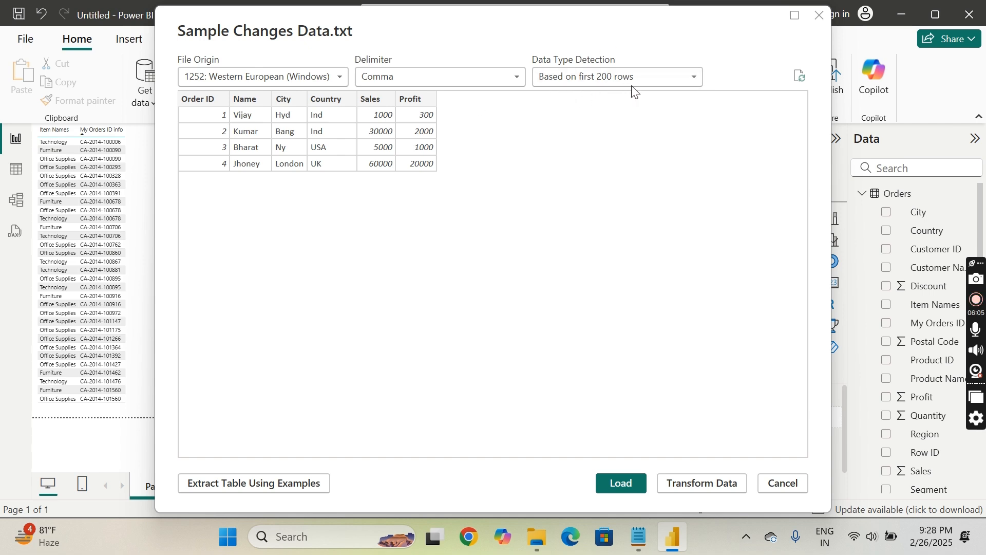
pyautogui.click(667, 83)
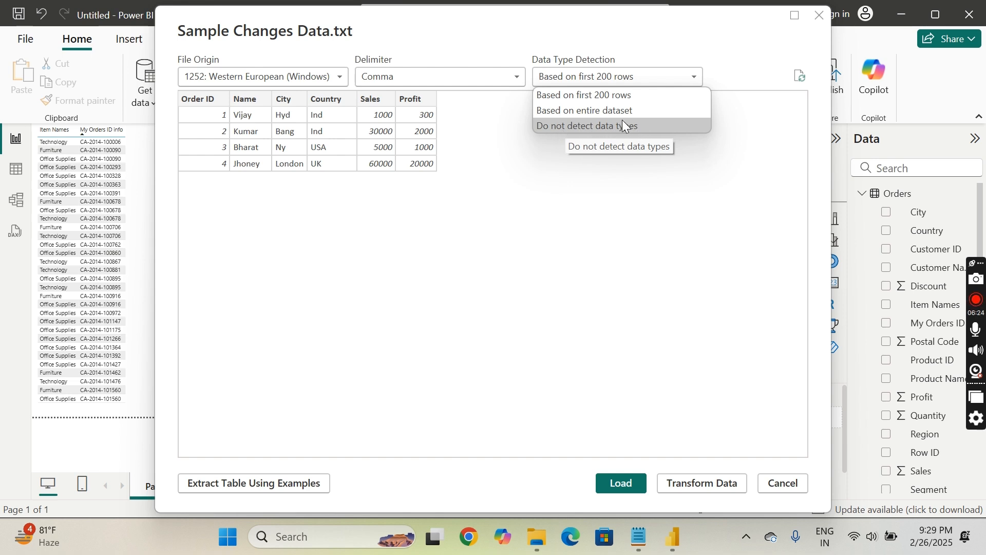
pyautogui.click(604, 96)
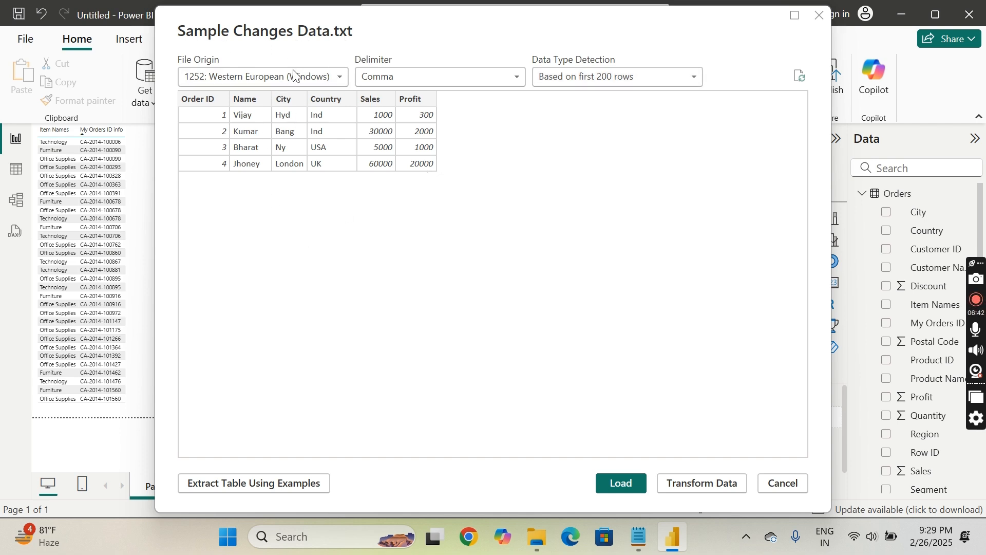
pyautogui.click(338, 79)
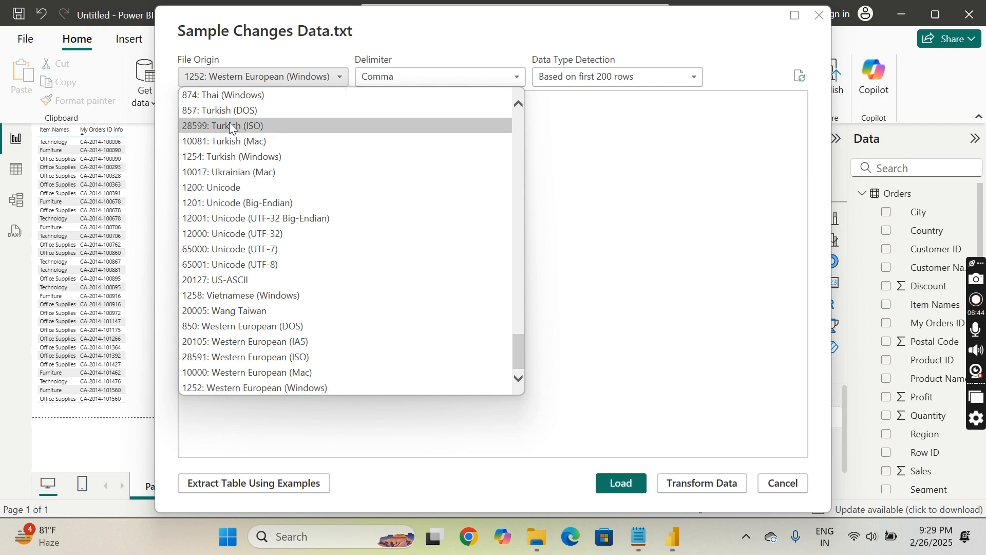
pyautogui.scroll(1, 261, 319)
pyautogui.scroll(-1, 261, 318)
pyautogui.scroll(15, 261, 322)
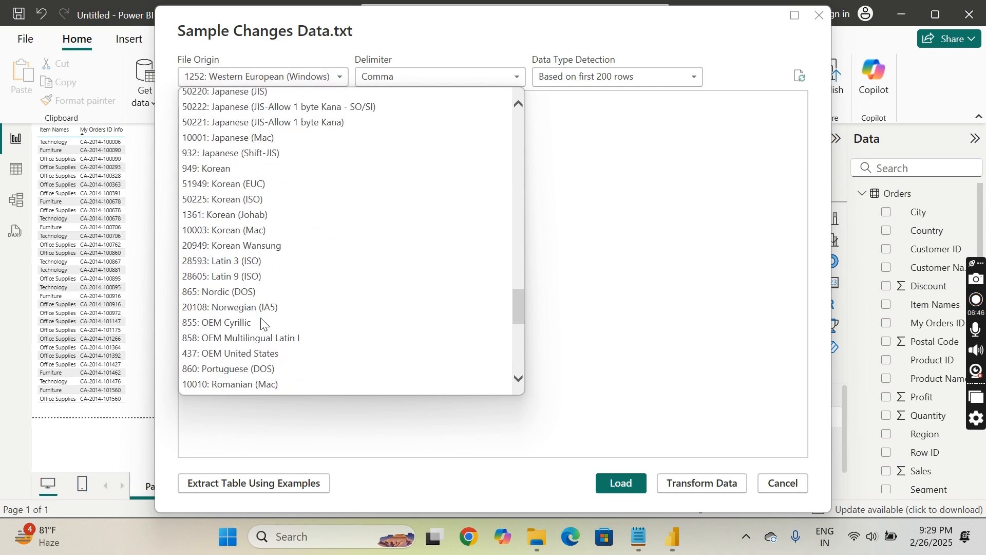
pyautogui.click(595, 225)
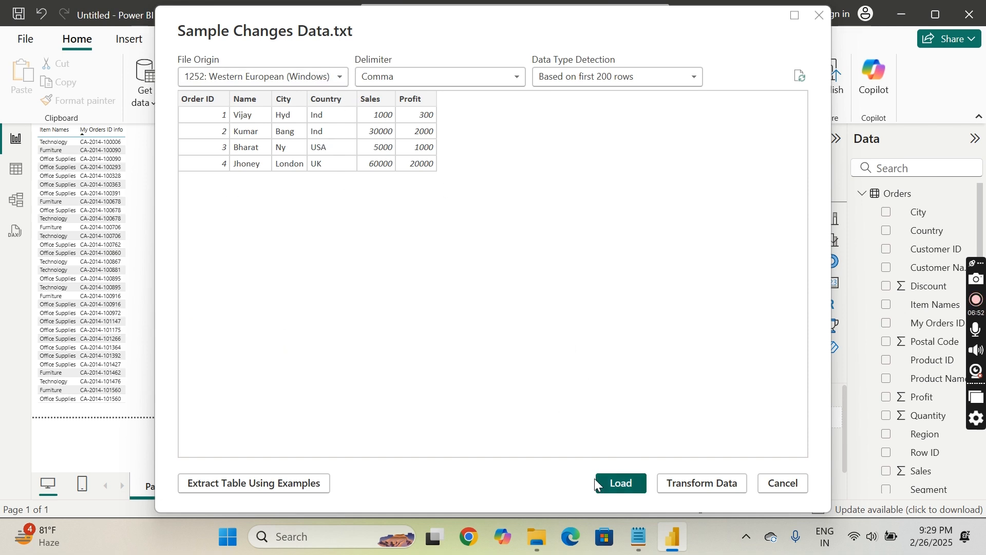
# Load the previewed Sample Changes Data table into the report
pyautogui.click(626, 489)
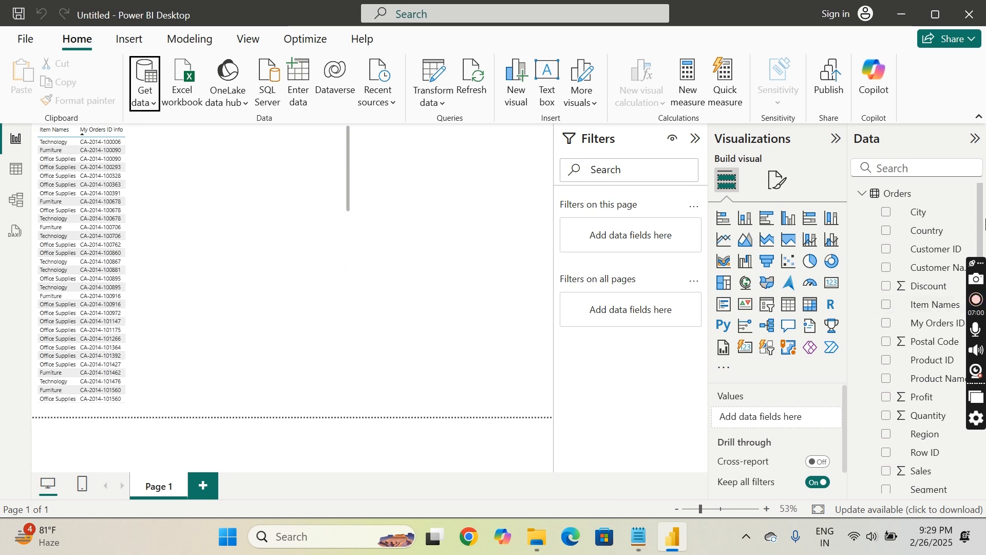
# Collapse the Orders fields, expand the Sample Changes Data fields, and add a new report page
pyautogui.click(862, 196)
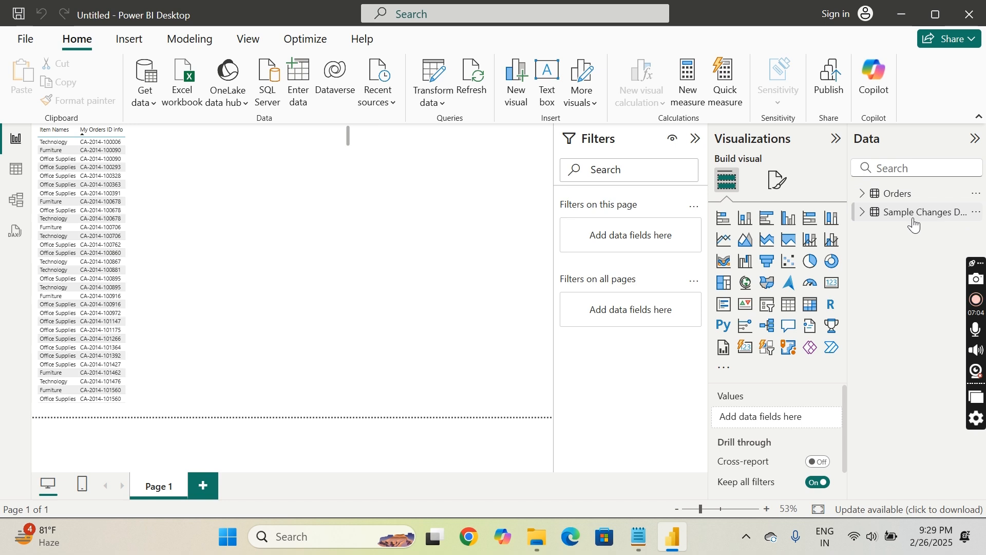
pyautogui.click(863, 213)
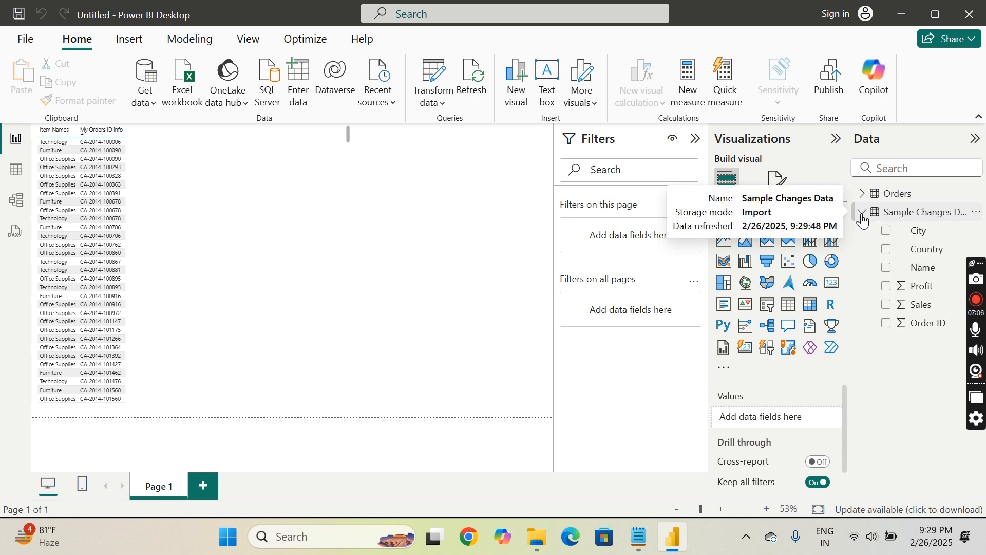
pyautogui.click(204, 493)
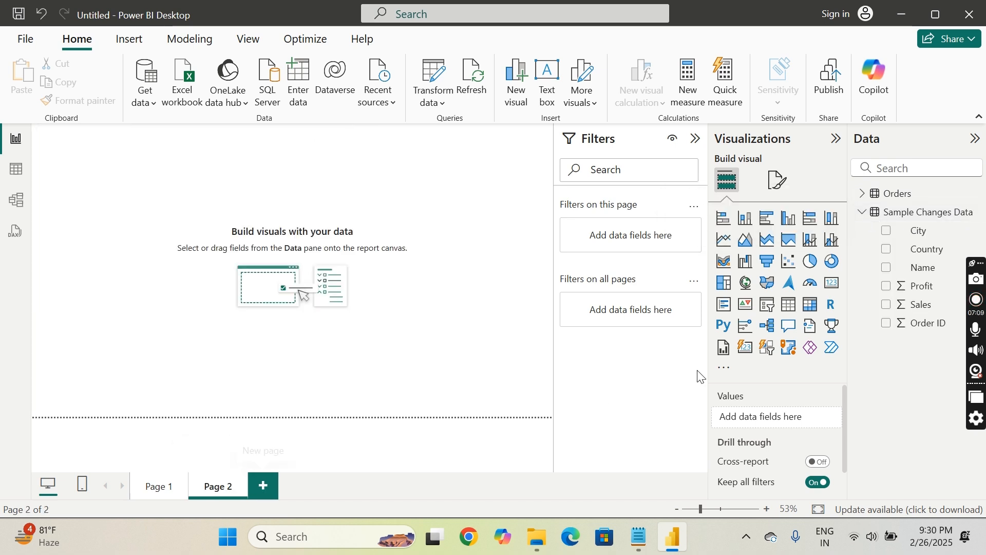
# Build a table visual from the Sample Changes Data fields Name, Country, City, Profit, Sales and Order ID, and enlarge it to show all columns
pyautogui.click(891, 249)
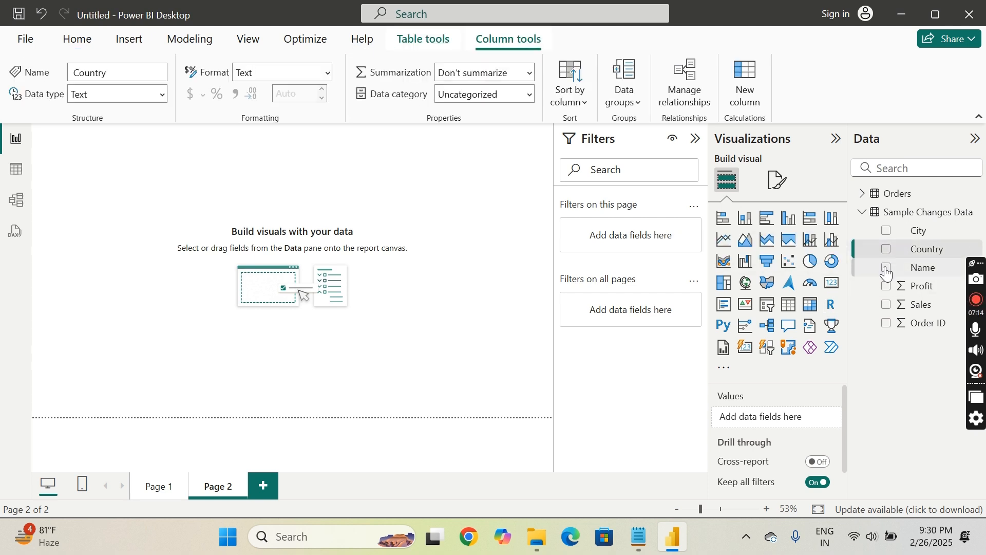
pyautogui.click(887, 267)
pyautogui.click(888, 249)
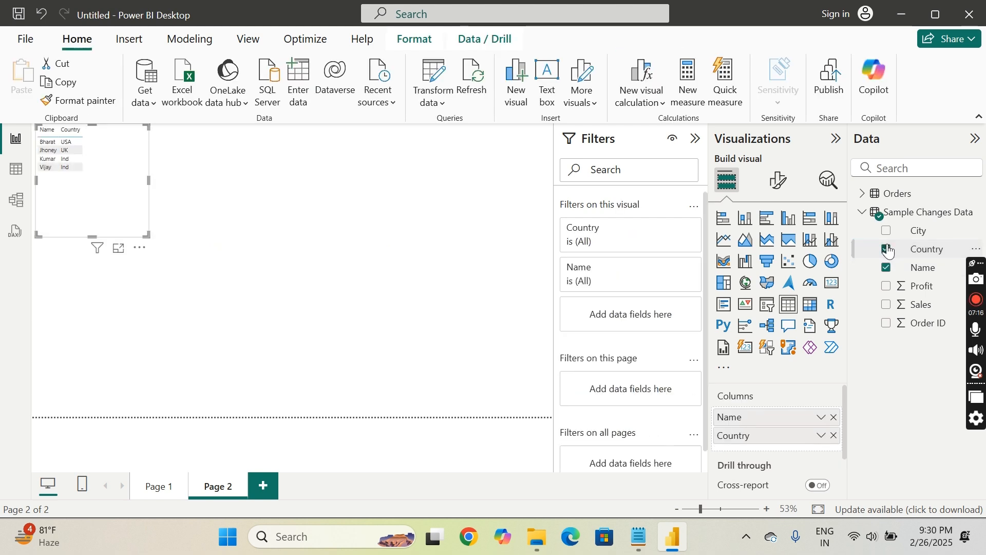
pyautogui.click(888, 232)
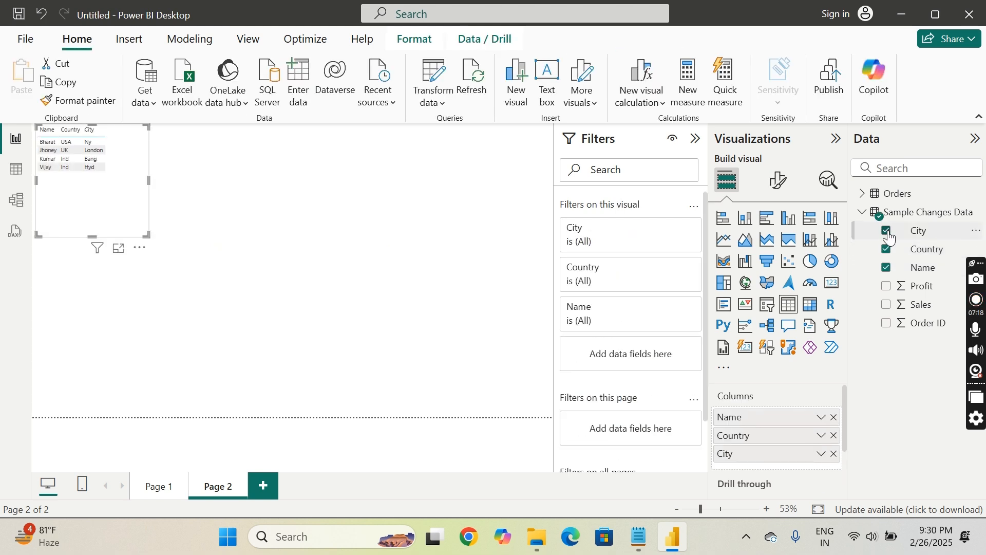
pyautogui.click(887, 288)
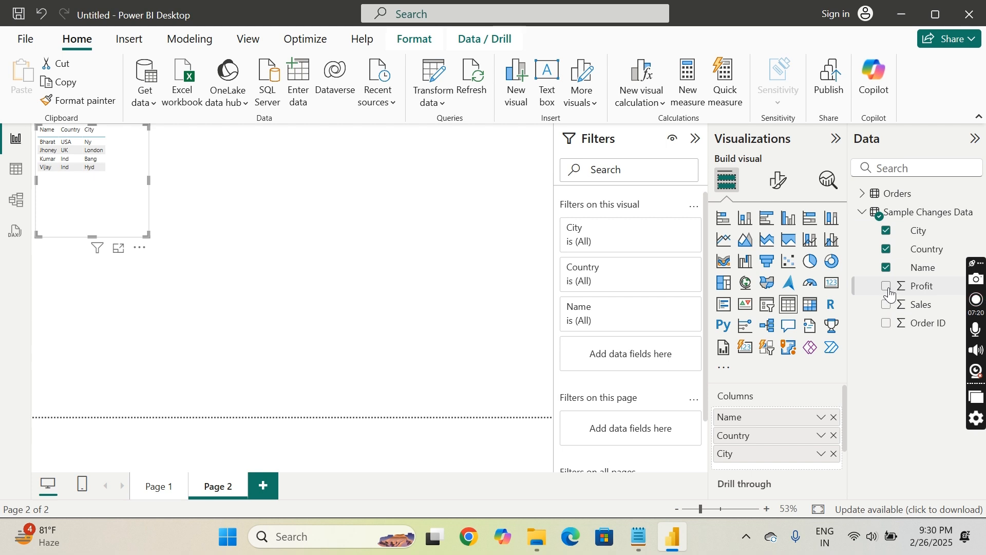
pyautogui.click(888, 305)
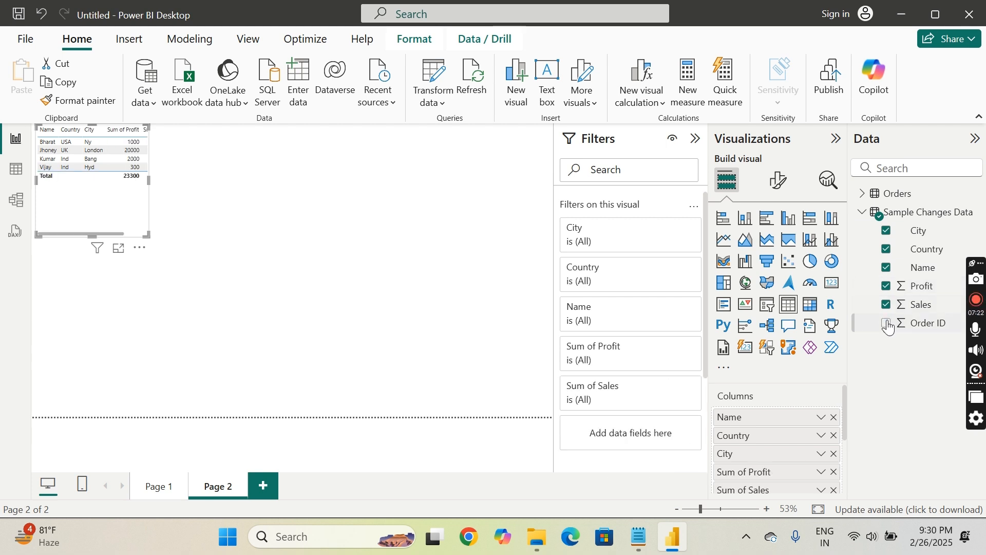
pyautogui.click(888, 325)
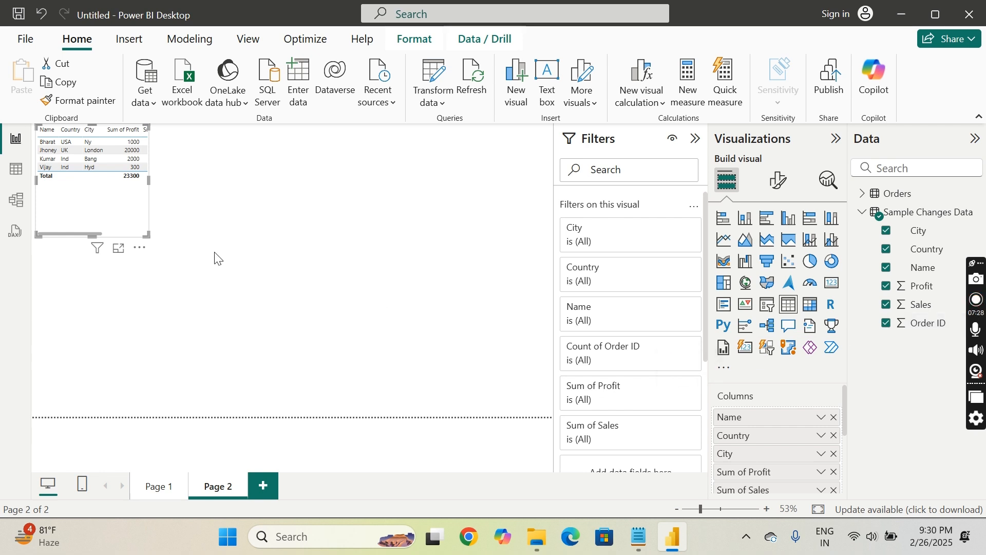
pyautogui.moveTo(145, 234); pyautogui.dragTo(315, 268)
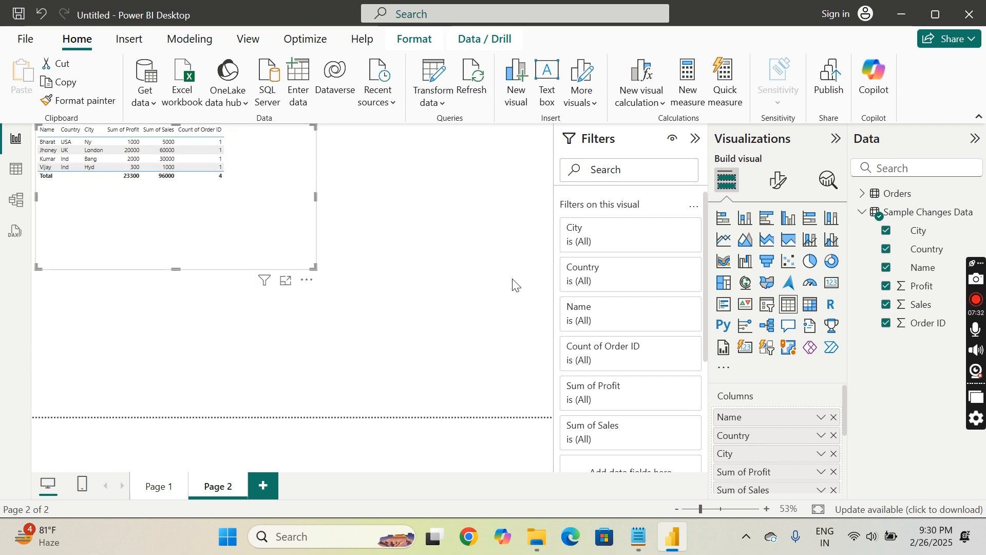
# Move Count of Order ID ahead of Name so it is the first column of the table visual
pyautogui.scroll(-3, 756, 436)
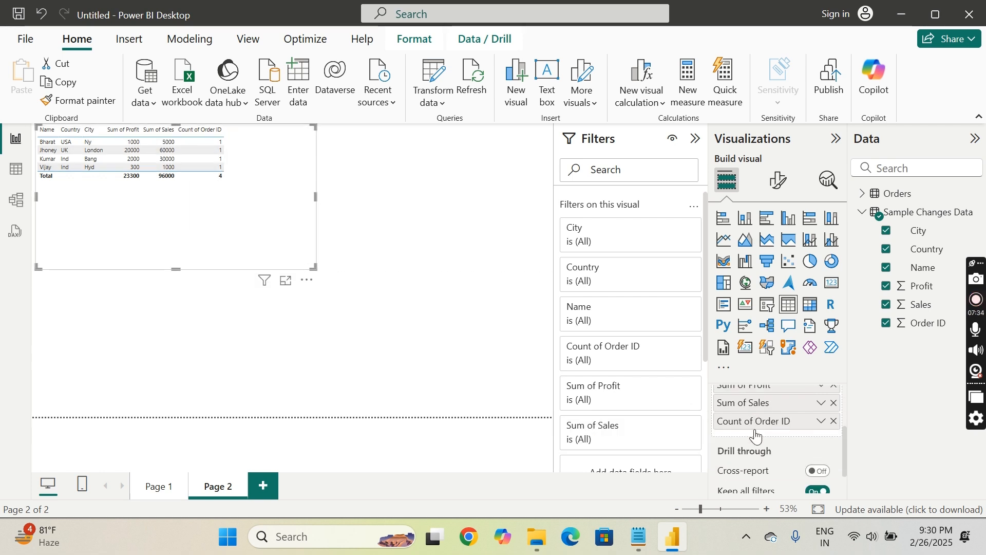
pyautogui.scroll(1, 755, 440)
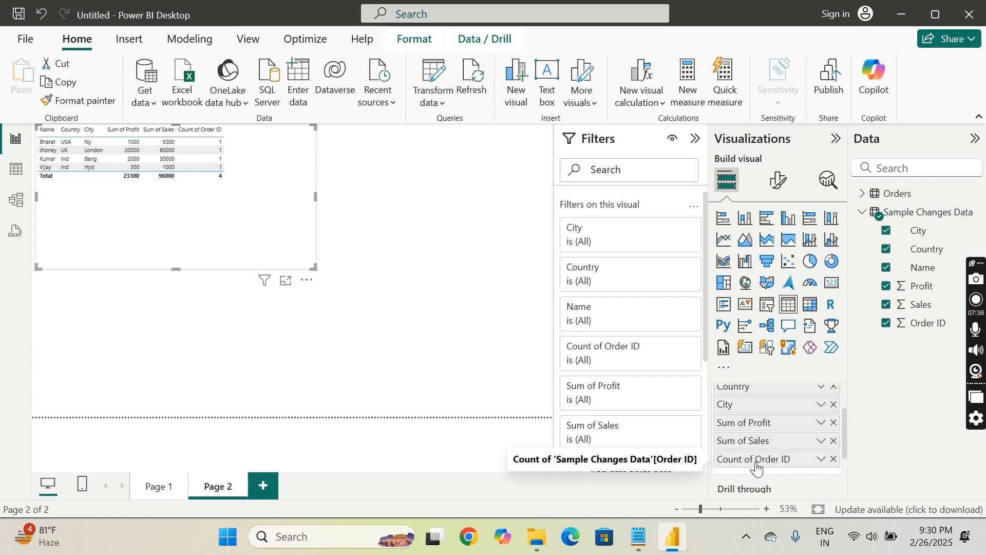
pyautogui.moveTo(754, 461); pyautogui.dragTo(754, 396)
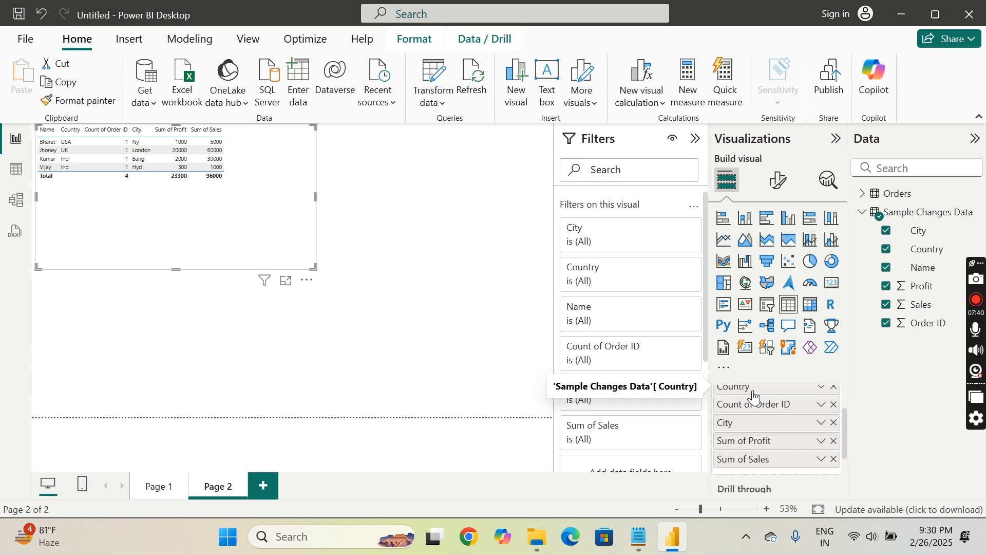
pyautogui.scroll(1, 754, 396)
pyautogui.scroll(1, 753, 391)
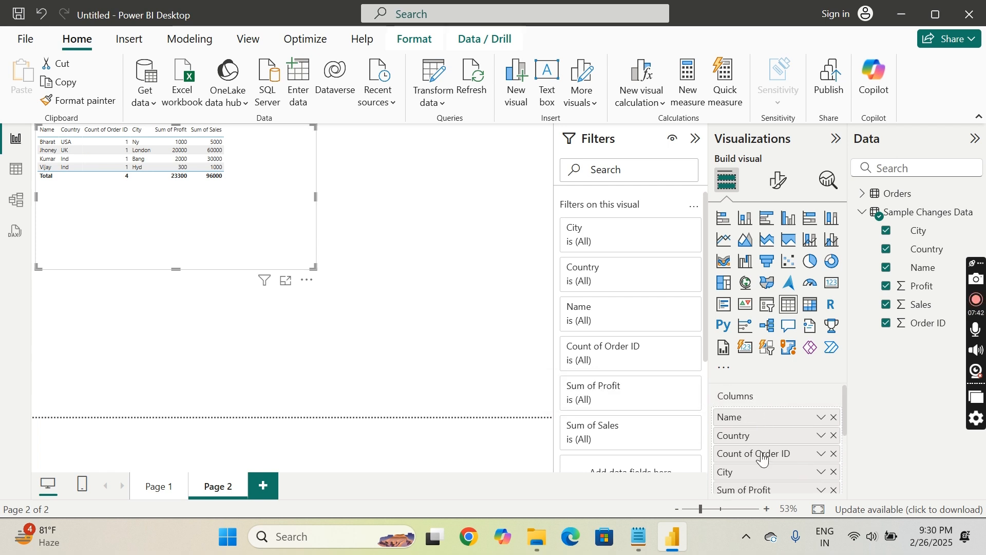
pyautogui.moveTo(746, 458); pyautogui.dragTo(743, 409)
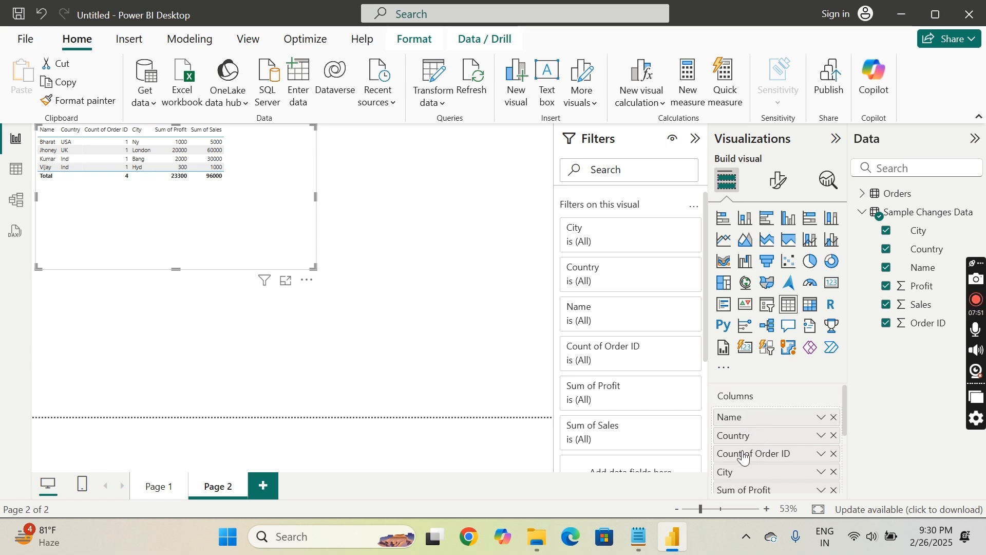
pyautogui.moveTo(746, 453); pyautogui.dragTo(745, 416)
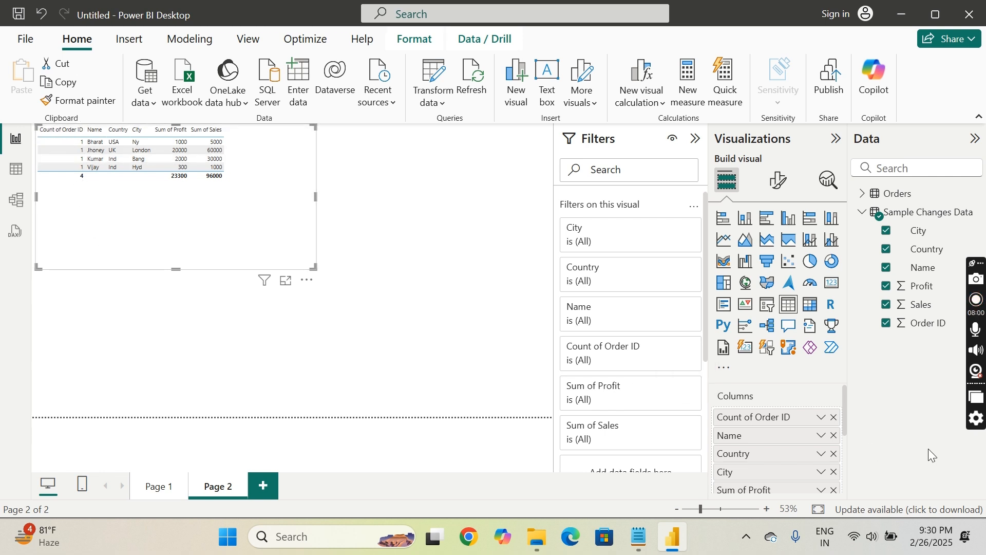
# Reorder the table visual's columns so Sum of Profit comes after Sum of Sales, and deselect the visual
pyautogui.click(351, 211)
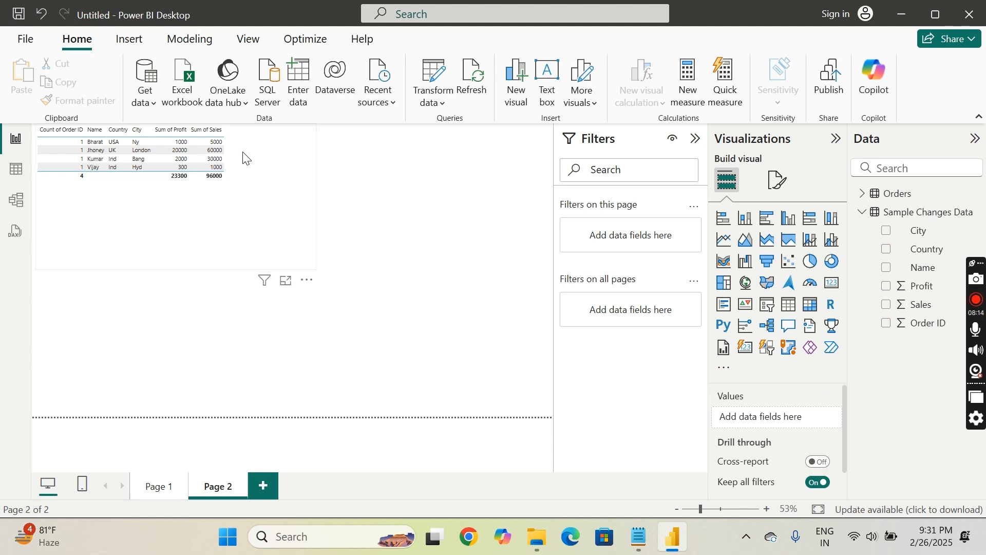
pyautogui.click(285, 207)
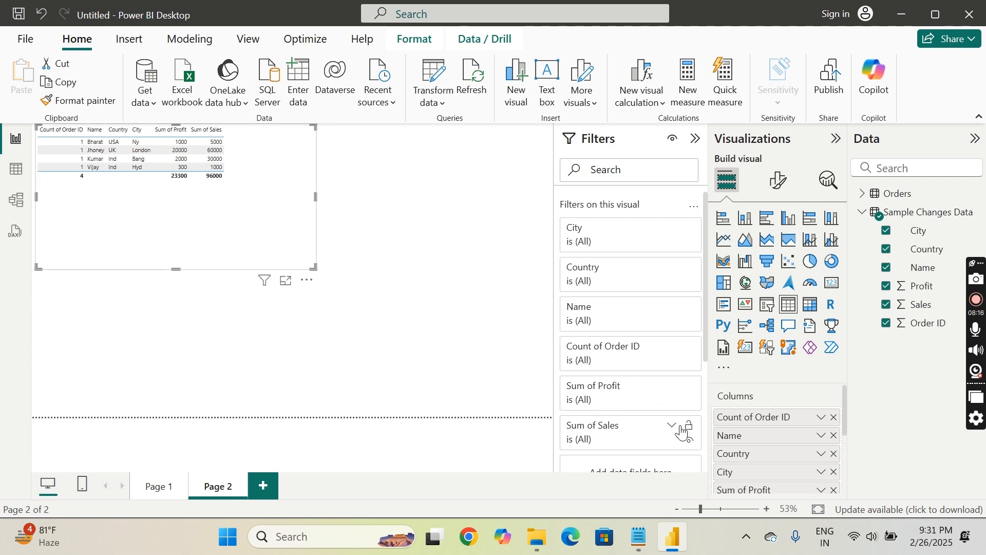
pyautogui.scroll(-2, 809, 469)
pyautogui.scroll(-2, 808, 469)
pyautogui.scroll(3, 806, 467)
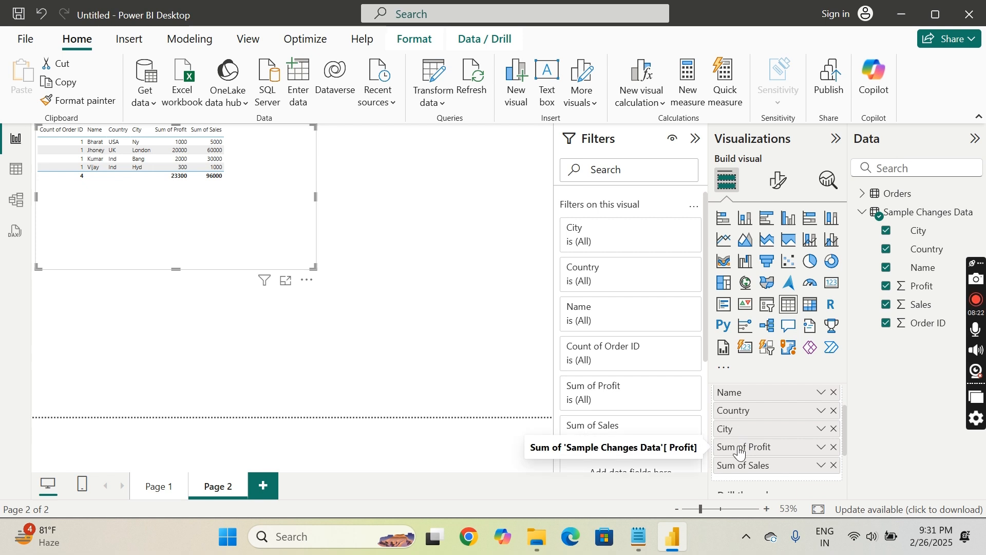
pyautogui.moveTo(743, 446); pyautogui.dragTo(743, 484)
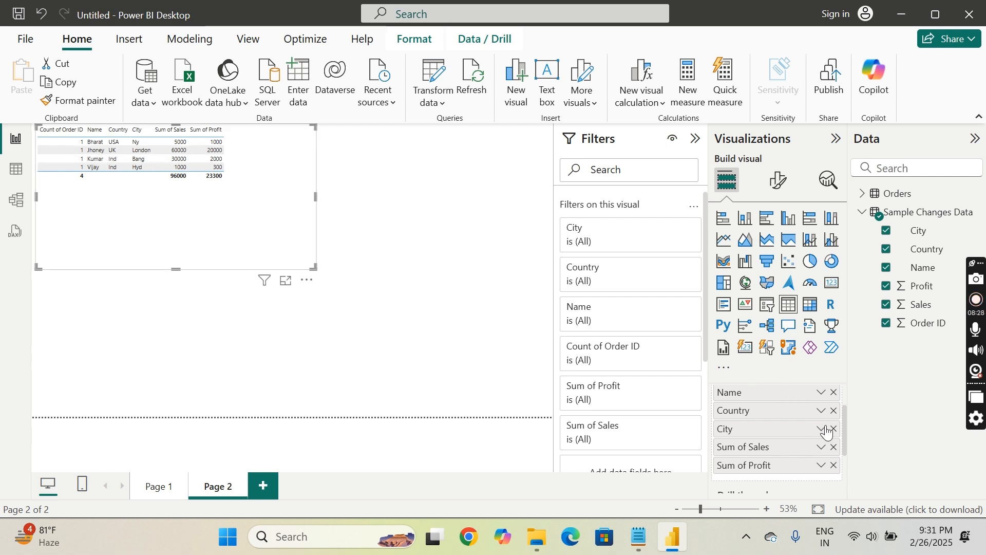
pyautogui.scroll(2, 824, 430)
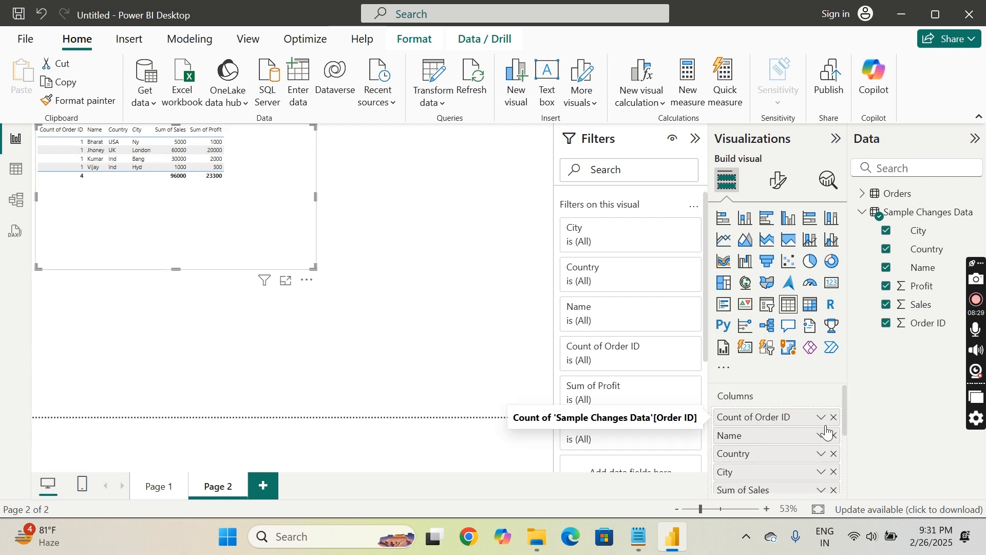
pyautogui.click(440, 322)
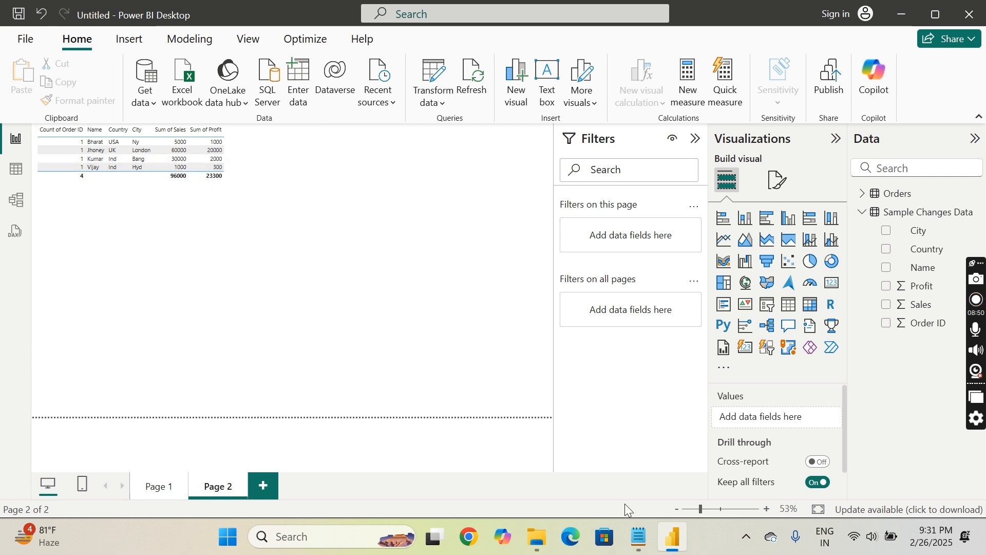
# Switch to Sample Changes Data.txt in Notepad and set the sales to 1000 and the profit to 20 for order 4
pyautogui.moveTo(645, 530)
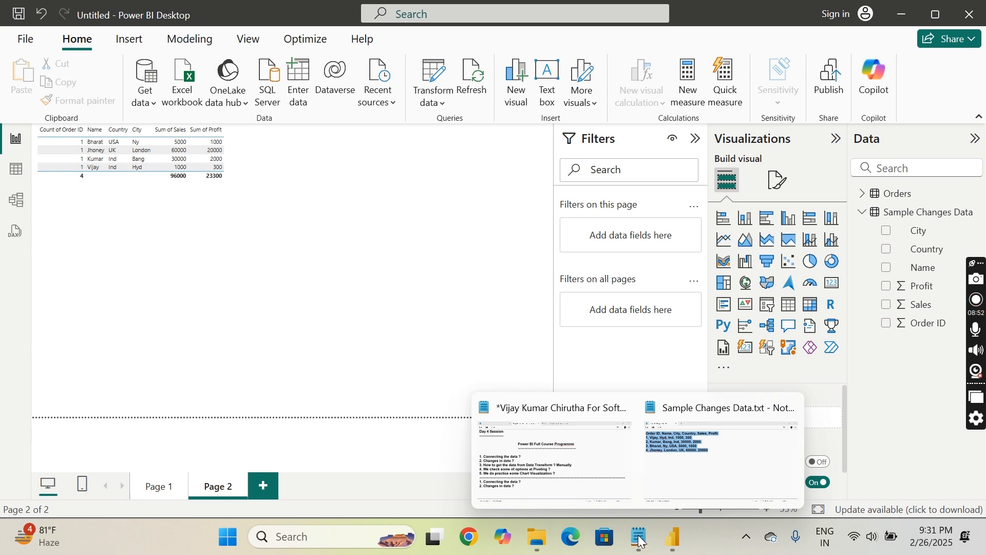
pyautogui.click(711, 457)
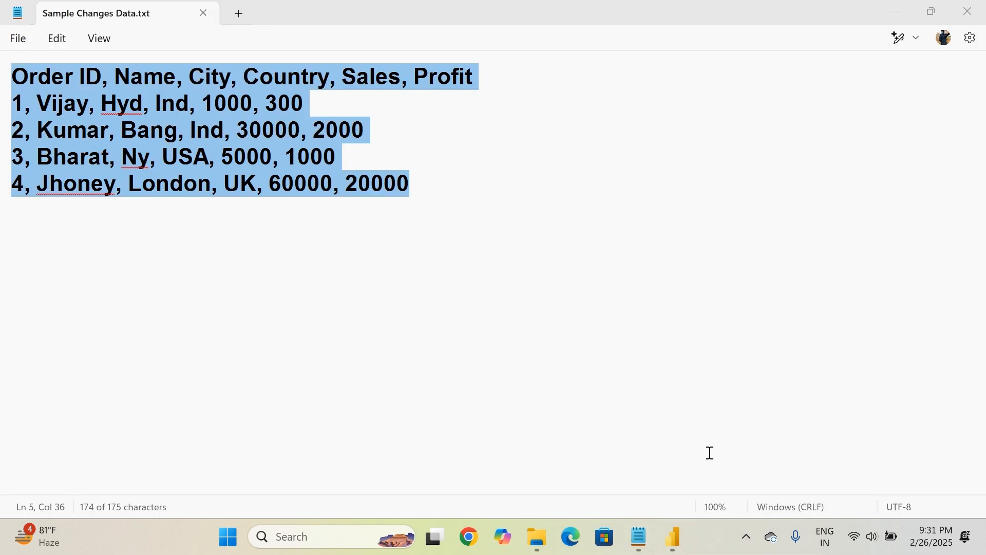
pyautogui.click(322, 183)
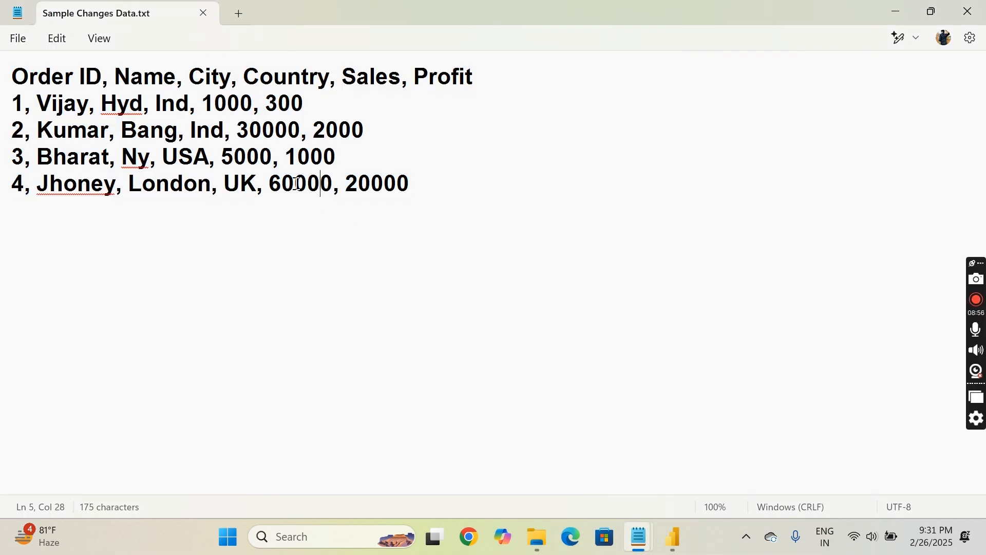
pyautogui.press('BackSpace')
pyautogui.press('BackSpace')
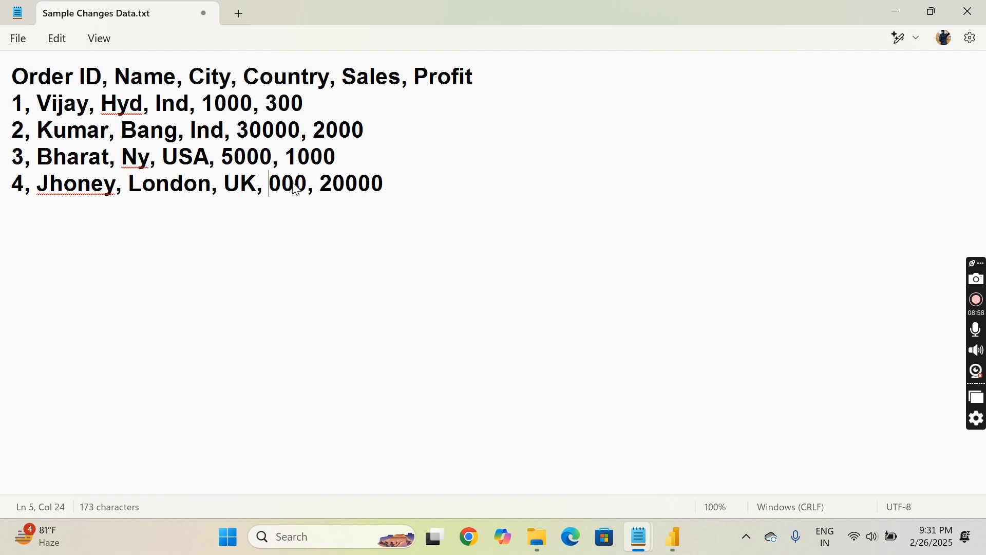
pyautogui.write('1')
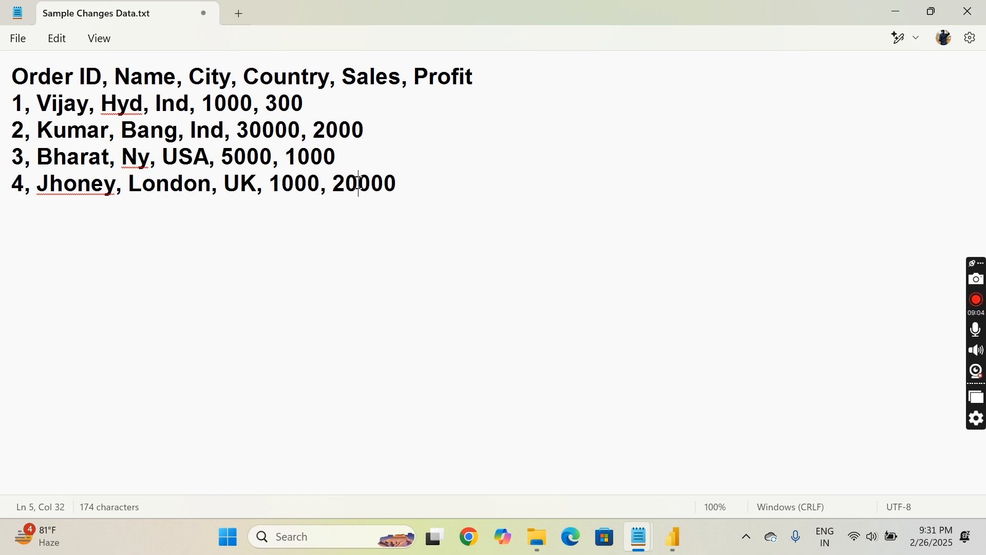
pyautogui.press('BackSpace')
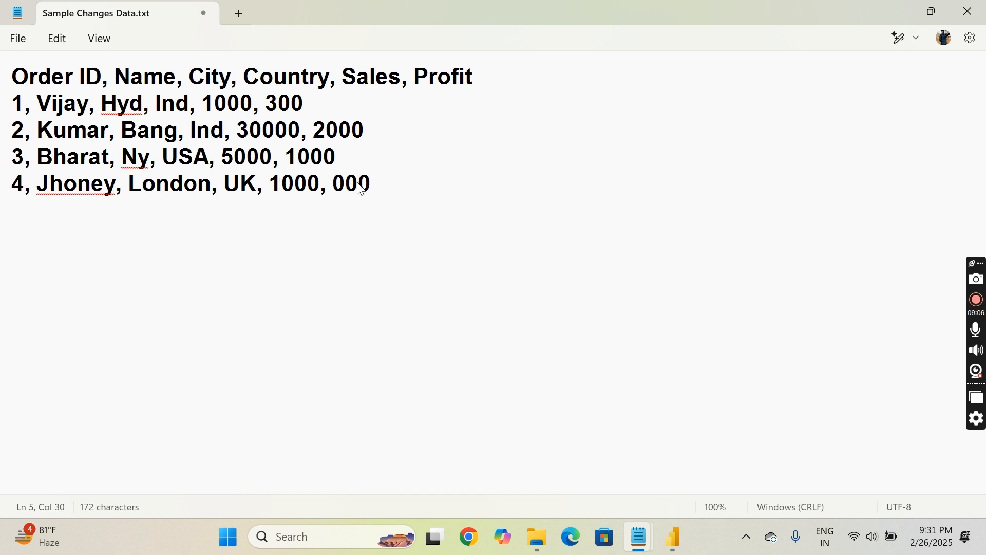
pyautogui.press('Delete')
pyautogui.press('Delete')
pyautogui.write('2')
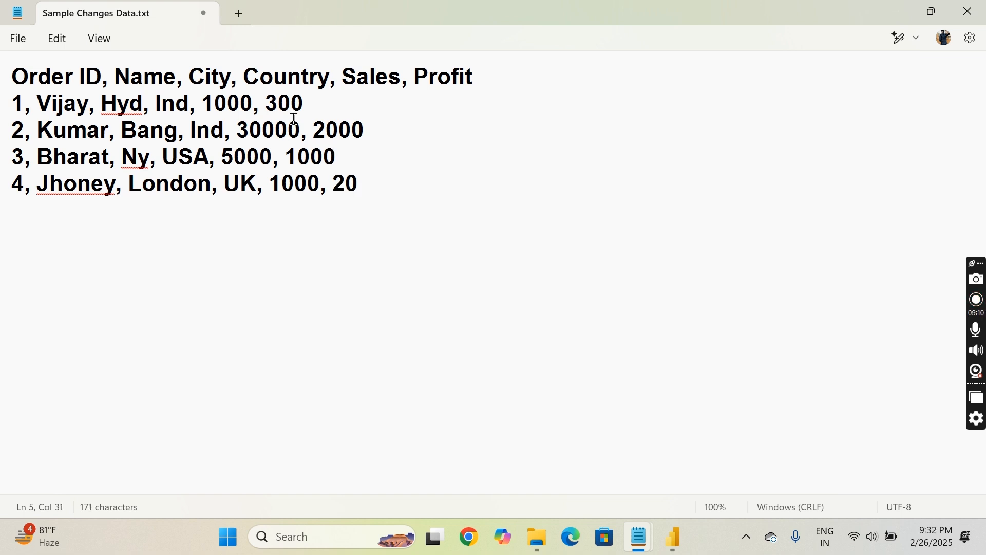
# Set the sales to 400 and the profit to 0 in the order 2 row
pyautogui.click(275, 131)
pyautogui.press('BackSpace')
pyautogui.press('BackSpace')
pyautogui.press('BackSpace')
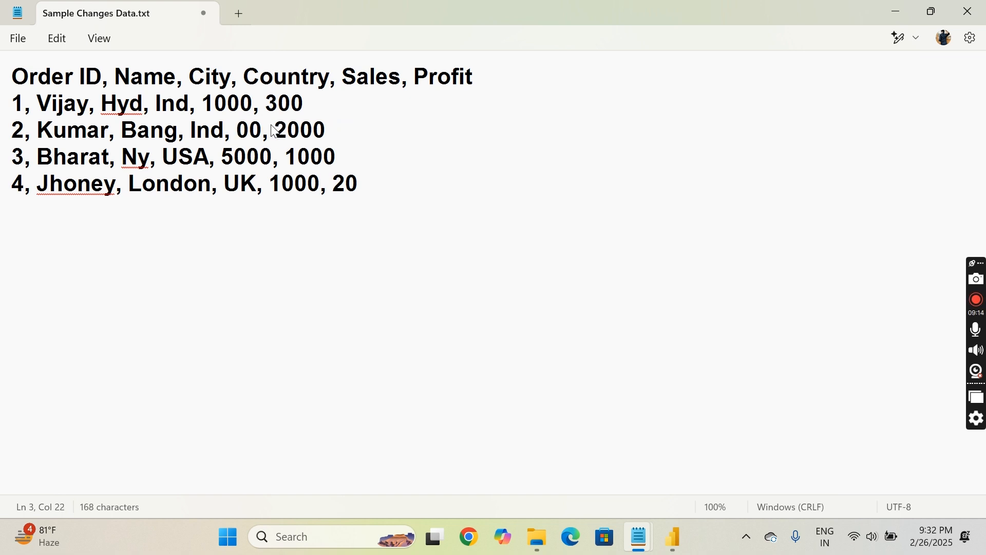
pyautogui.write('4')
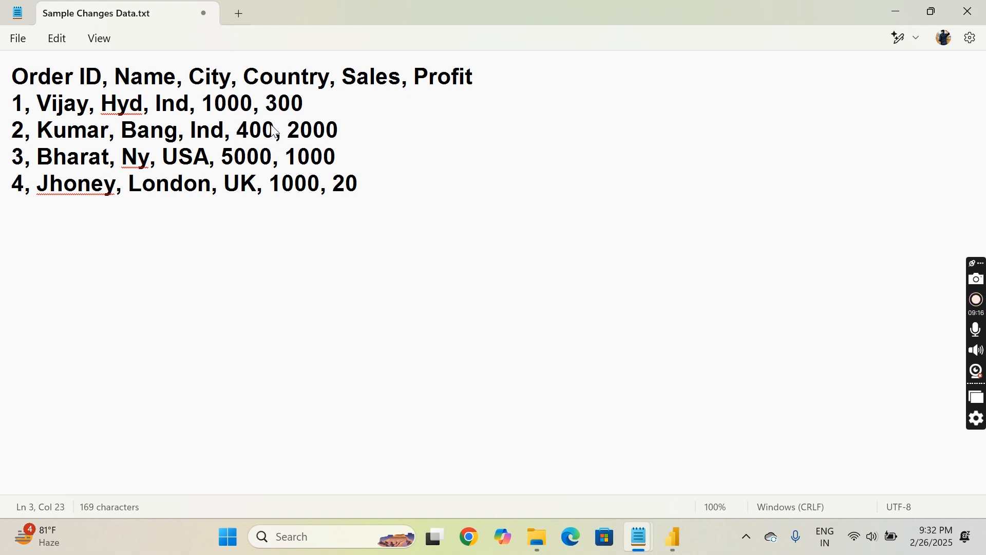
pyautogui.click(327, 131)
pyautogui.press('BackSpace')
pyautogui.press('BackSpace')
pyautogui.press('BackSpace')
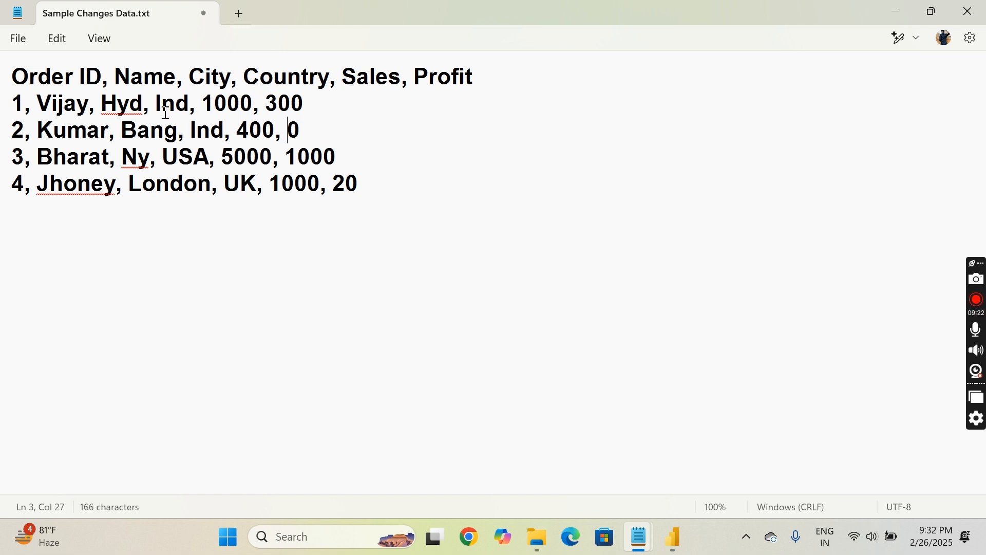
# Spell out the countries in the text file as India in the first order row and United Kingdom in the fourth
pyautogui.click(190, 104)
pyautogui.write('ia')
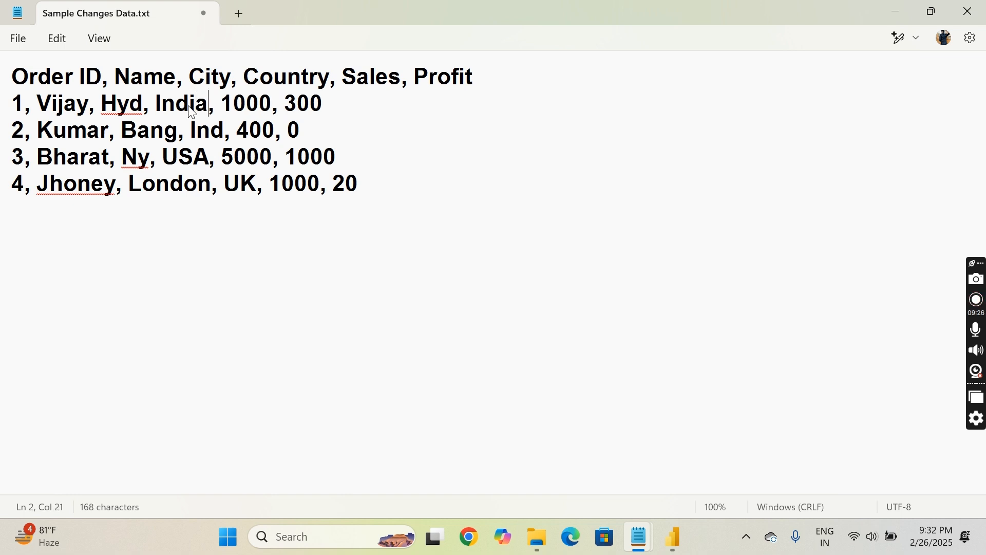
pyautogui.click(251, 182)
pyautogui.press('BackSpace')
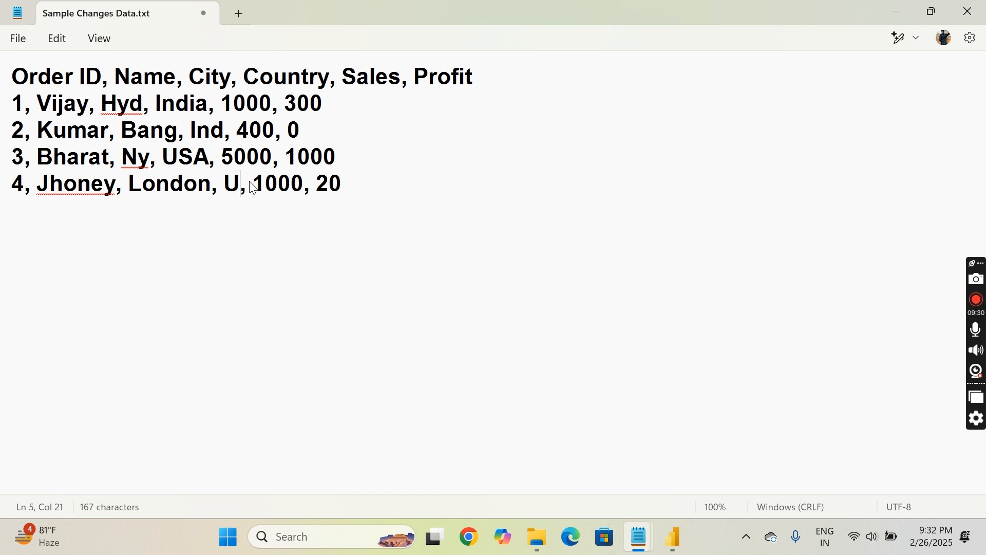
pyautogui.write('nited ')
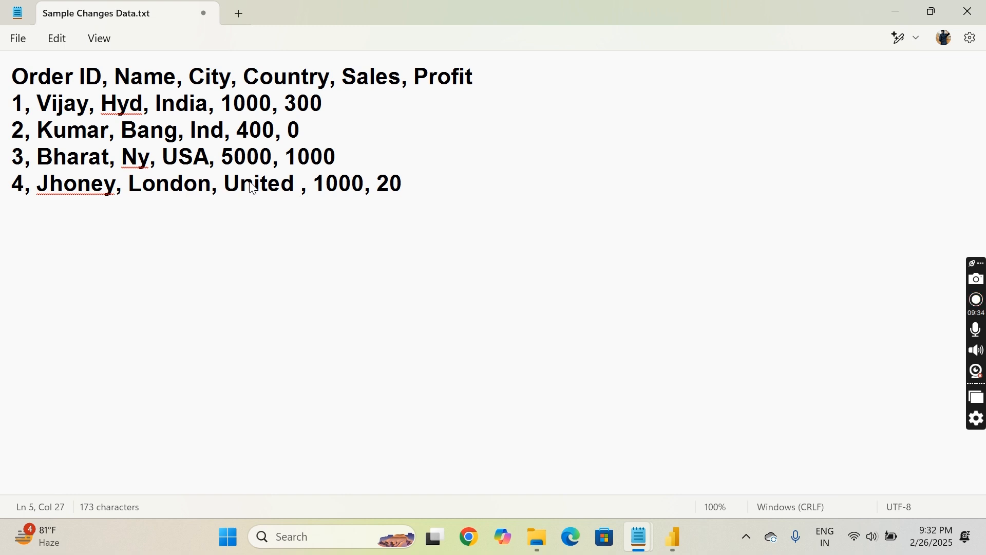
pyautogui.write('ki')
pyautogui.press('BackSpace')
pyautogui.press('BackSpace')
pyautogui.write('L')
pyautogui.press('BackSpace')
pyautogui.write('Kin')
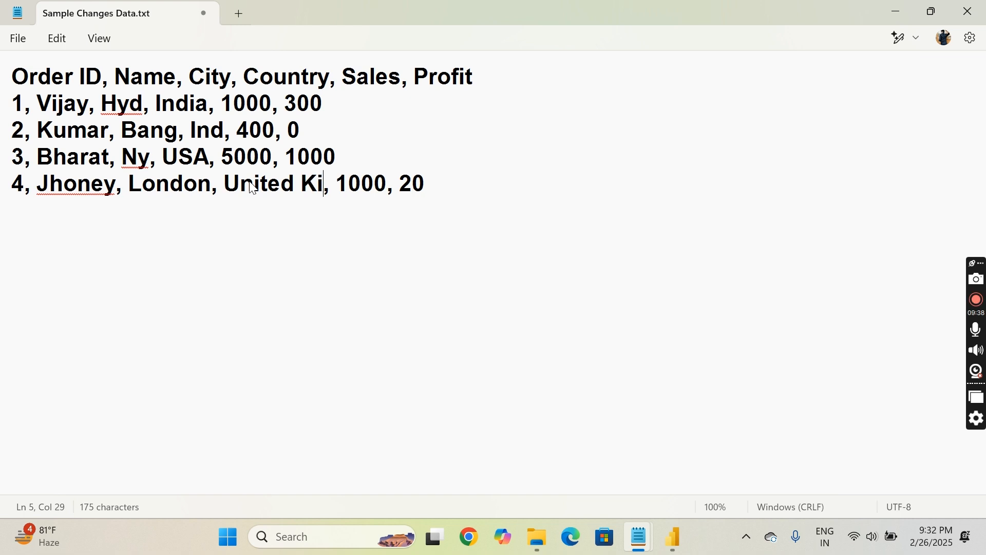
pyautogui.write('gdom')
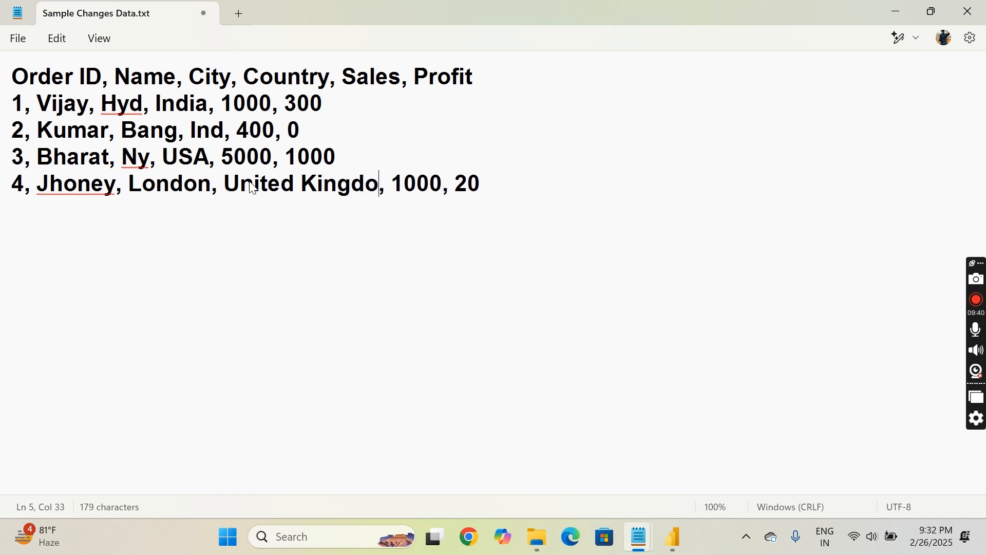
# Replace the misspelled customer name in the fourth order row with the fourth suggested spelling
pyautogui.click(88, 187)
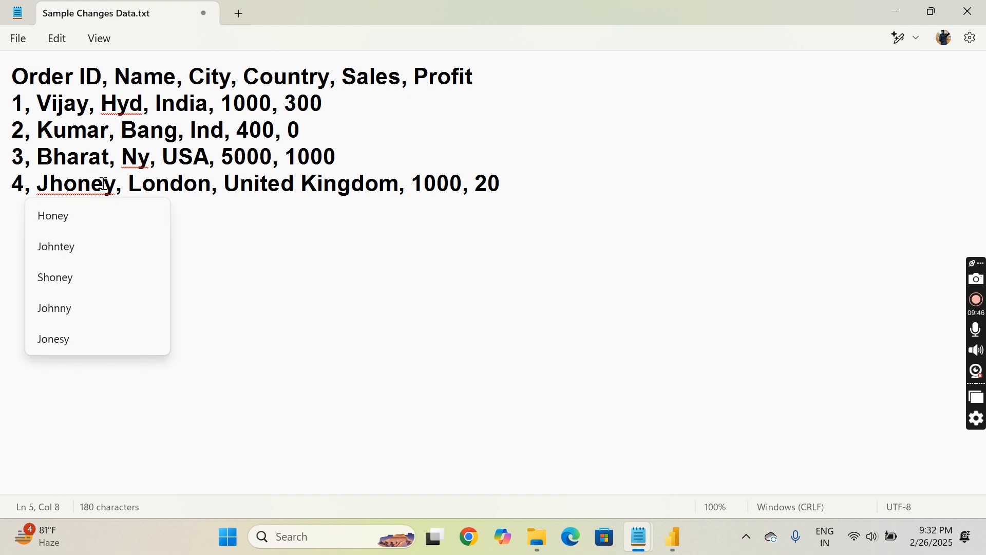
pyautogui.click(80, 310)
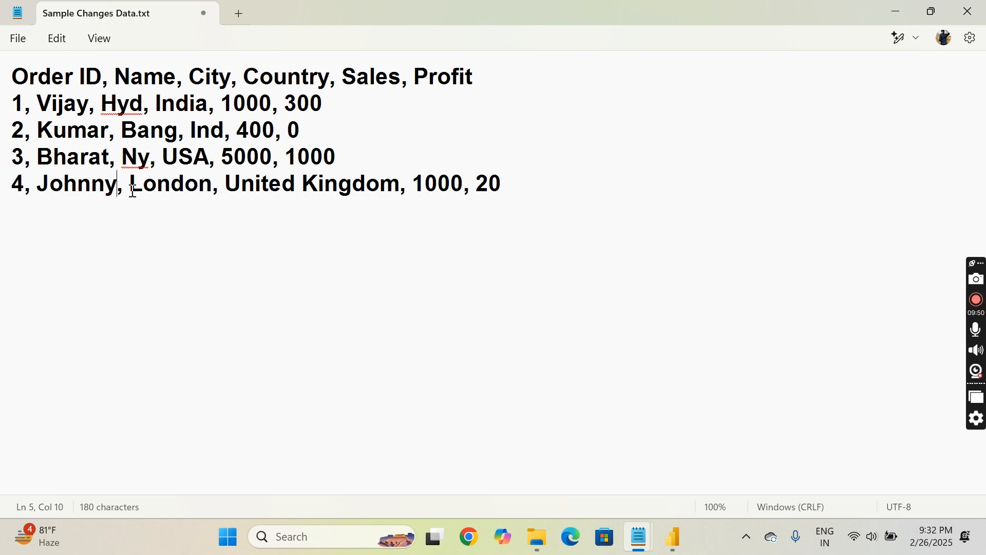
# Prefix the order IDs with 20 in the first two rows, 50 in the third row and 80 in the fourth
pyautogui.click(12, 103)
pyautogui.write('2')
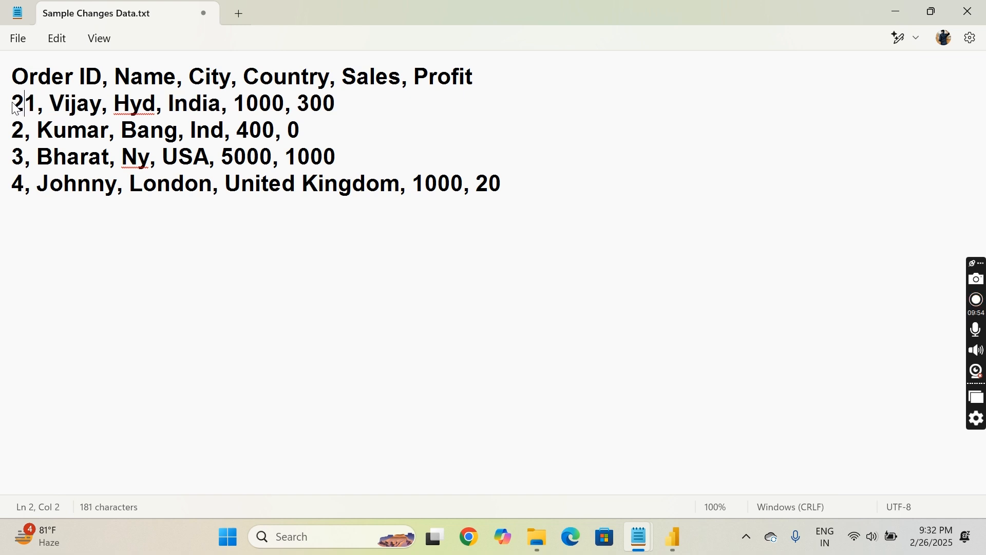
pyautogui.write('0')
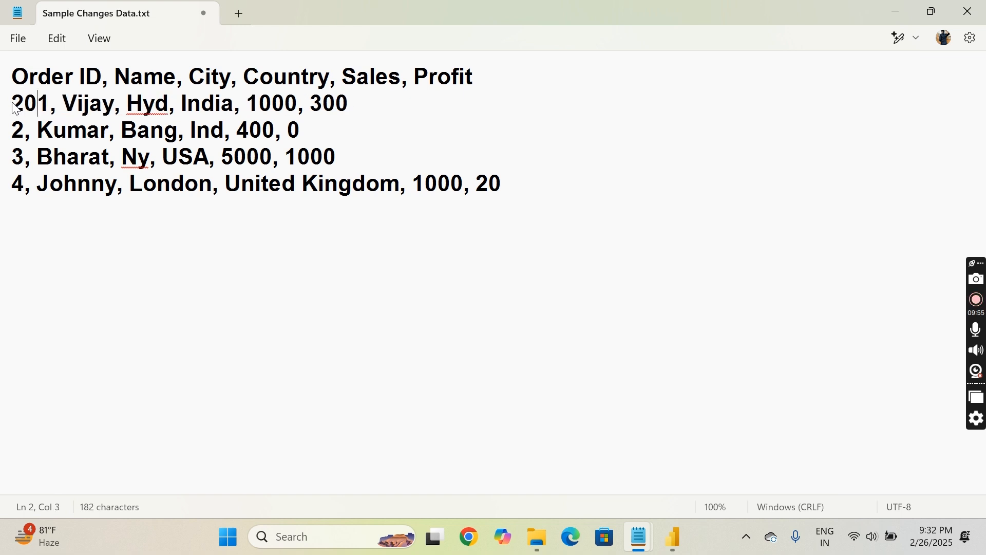
pyautogui.click(12, 130)
pyautogui.write('20')
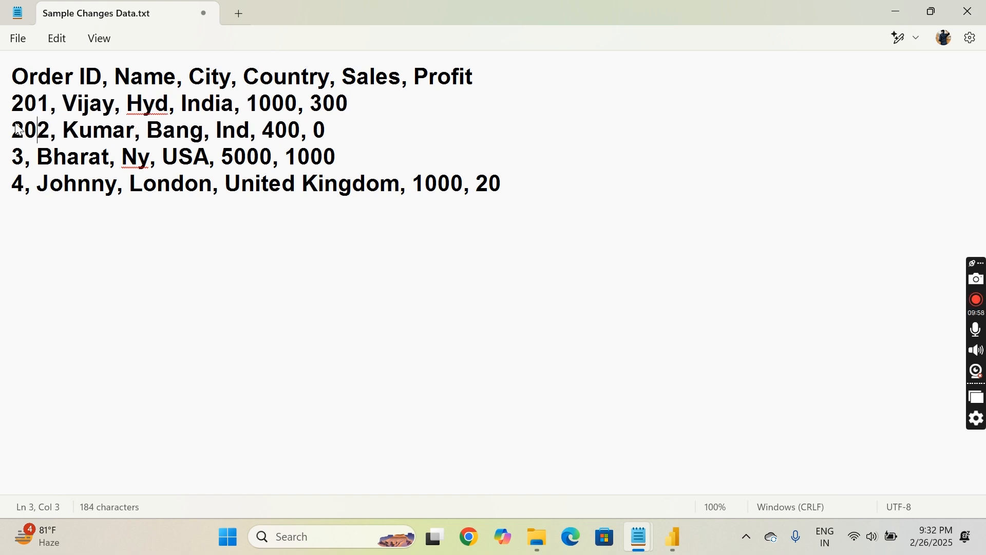
pyautogui.click(16, 157)
pyautogui.write('50')
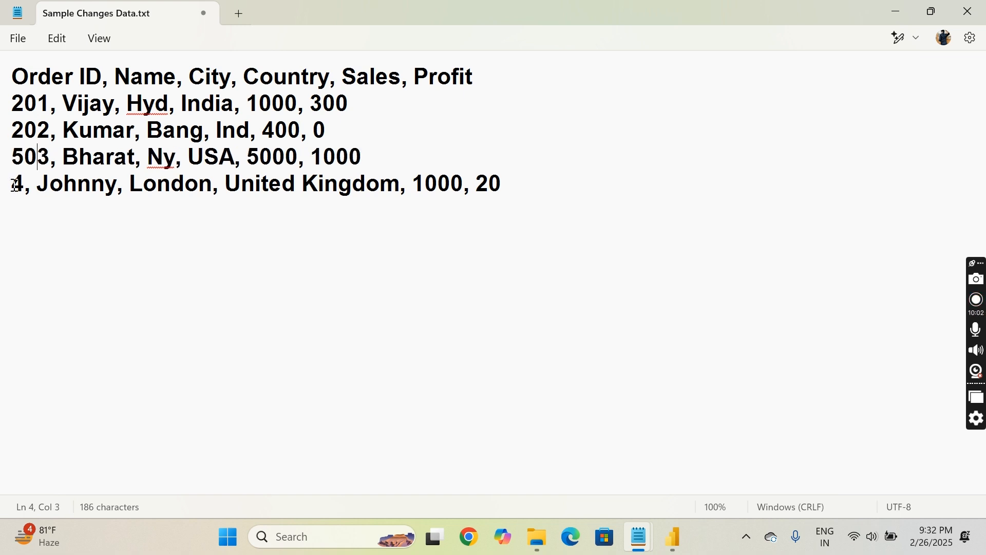
pyautogui.click(16, 185)
pyautogui.write('80')
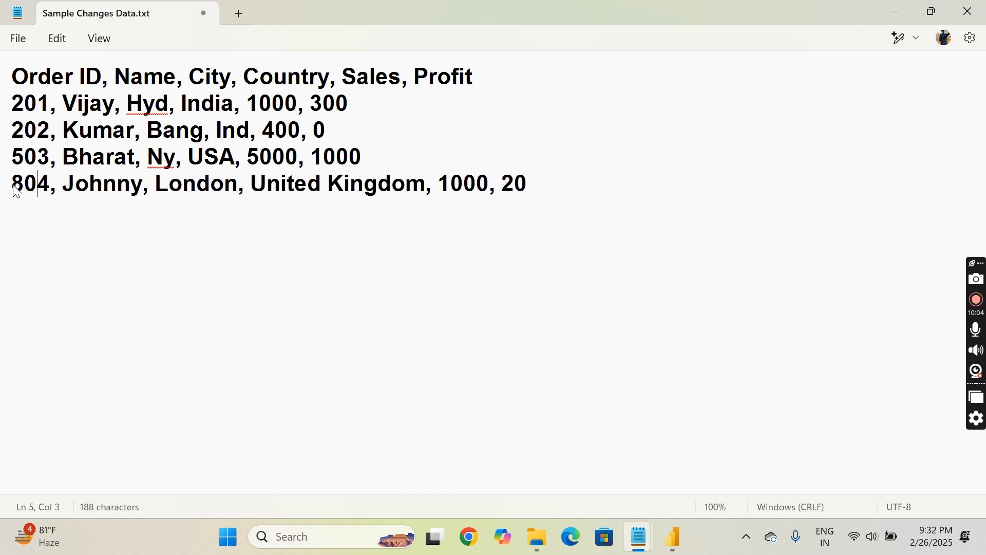
# Save the edited Sample Changes Data.txt file
pyautogui.click(312, 239)
pyautogui.click(18, 44)
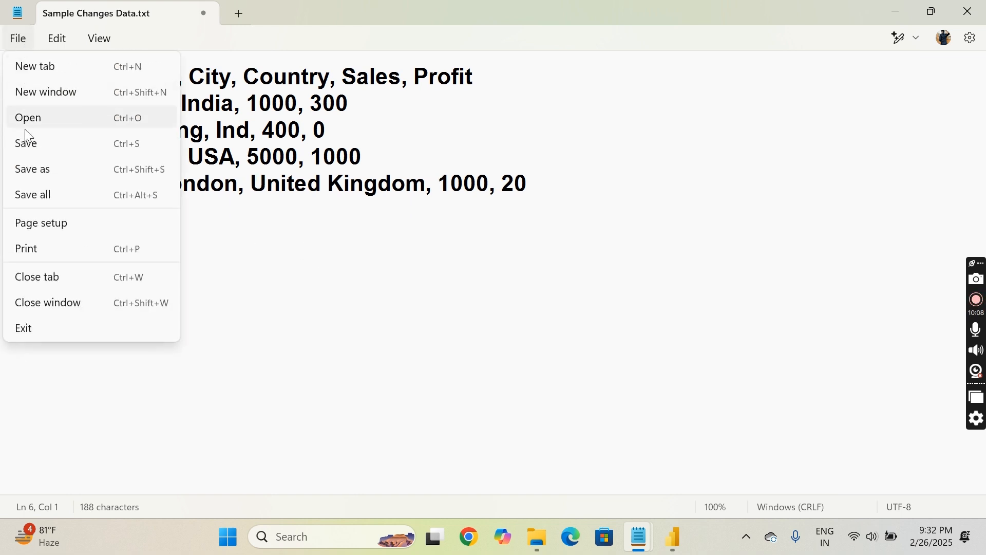
pyautogui.click(39, 146)
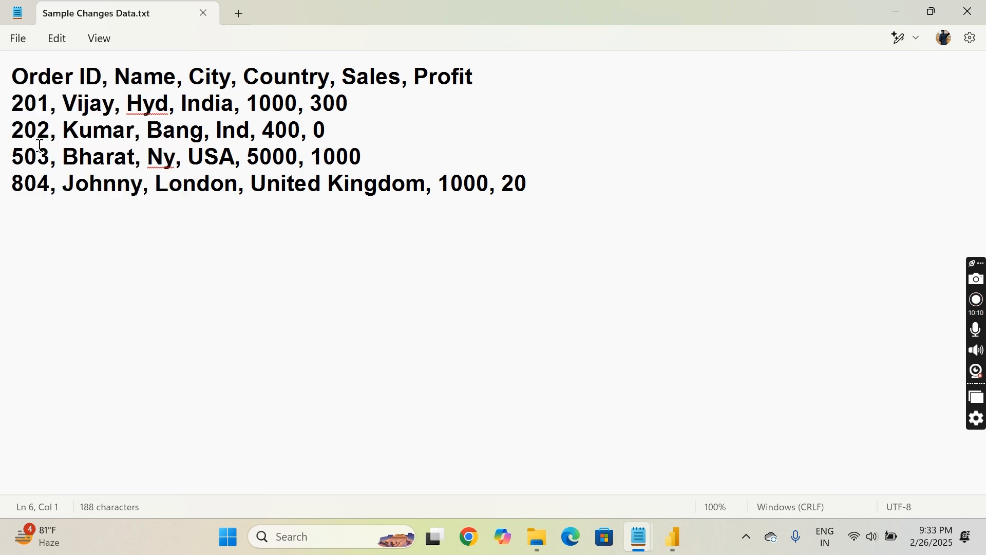
# Switch to Power BI Desktop and refresh the report data so the table visual picks up the edited text file
pyautogui.click(591, 470)
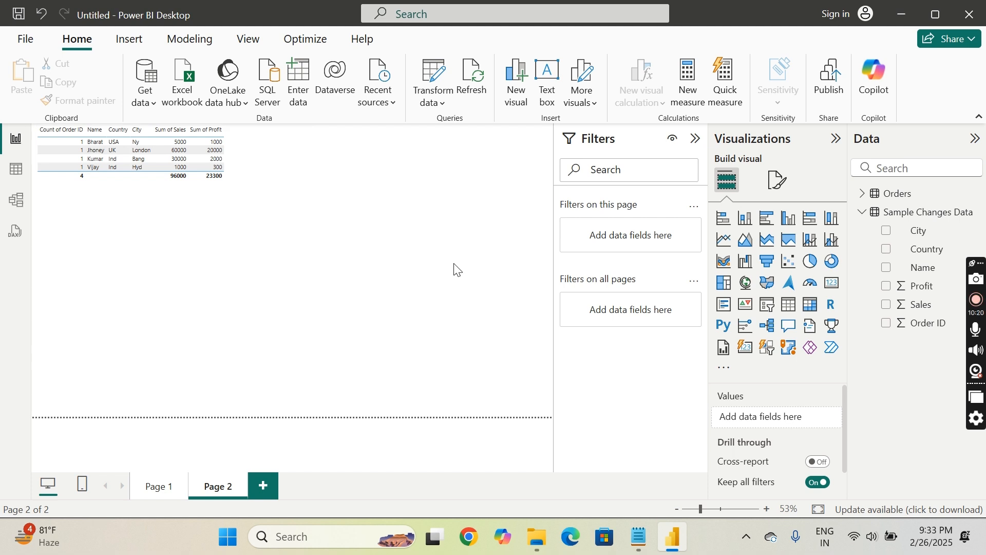
pyautogui.rightClick(875, 216)
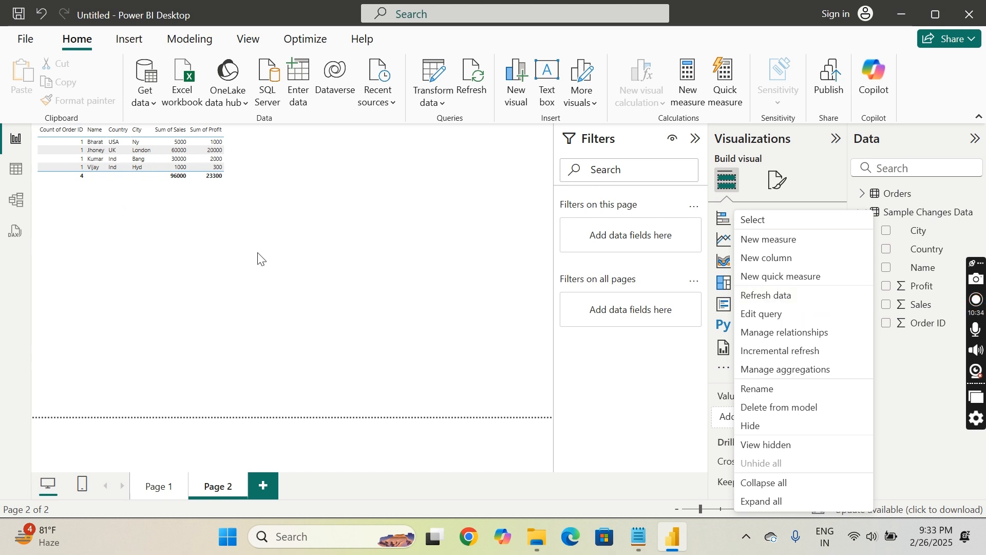
pyautogui.click(380, 101)
pyautogui.click(390, 103)
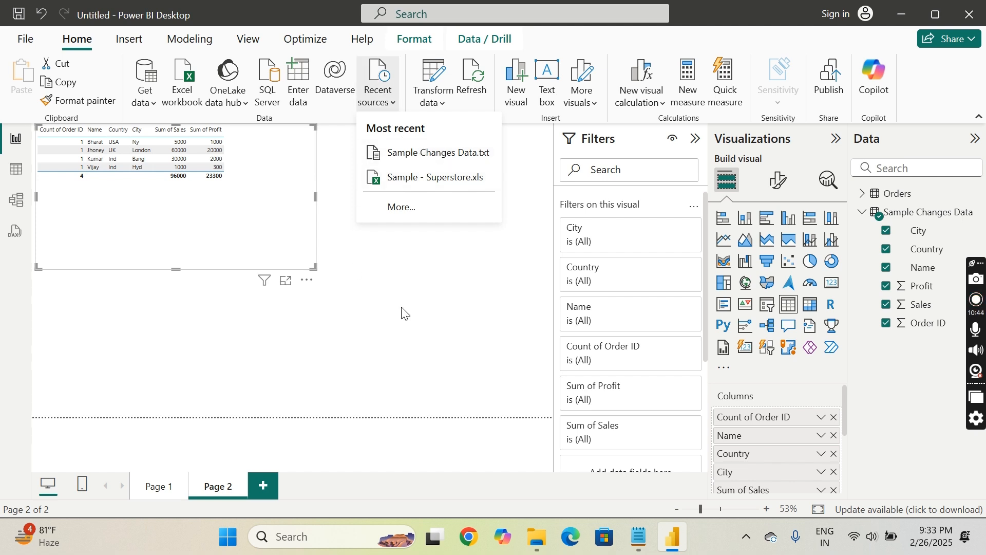
pyautogui.click(386, 244)
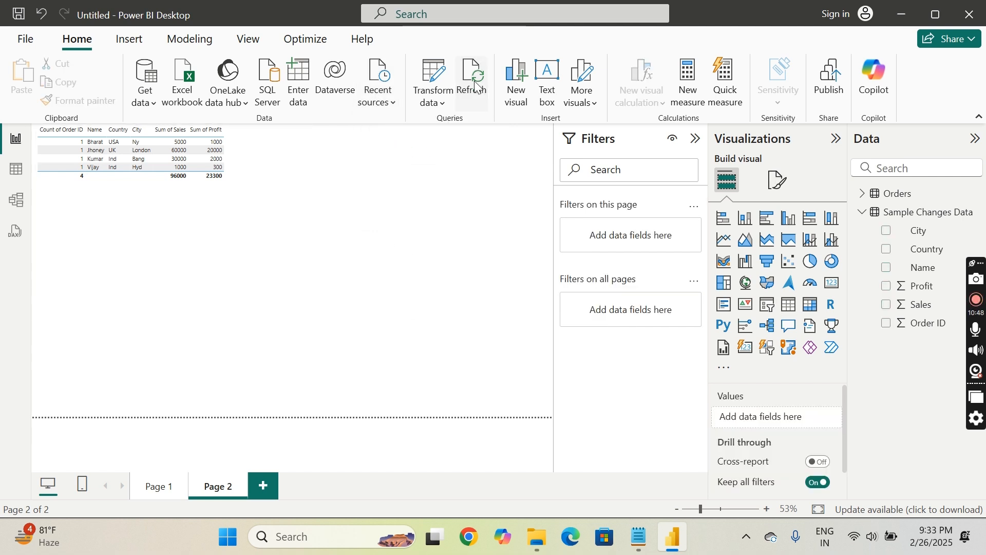
pyautogui.click(475, 84)
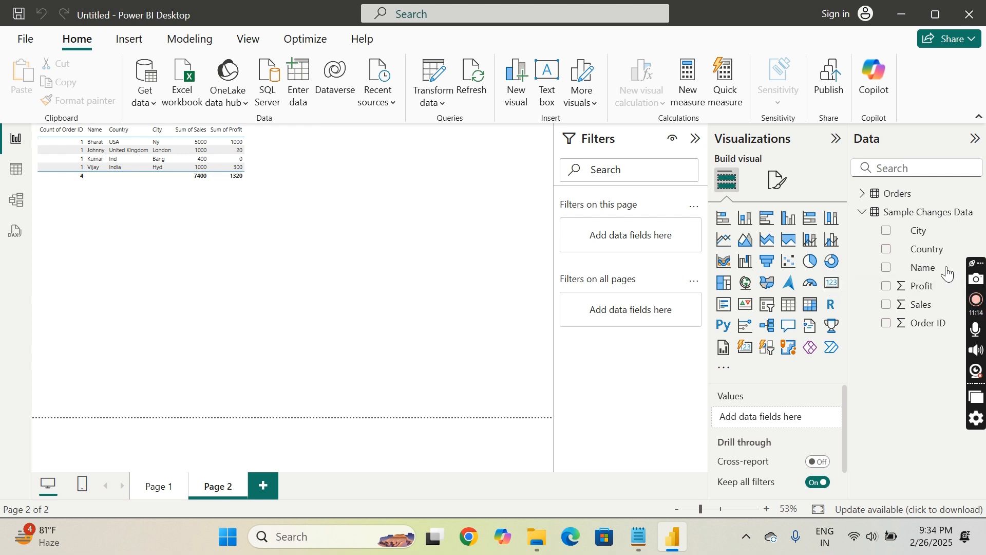
# Create a new chart visual from the Order ID field of Sample Changes Data, and leave no visual selected
pyautogui.click(886, 324)
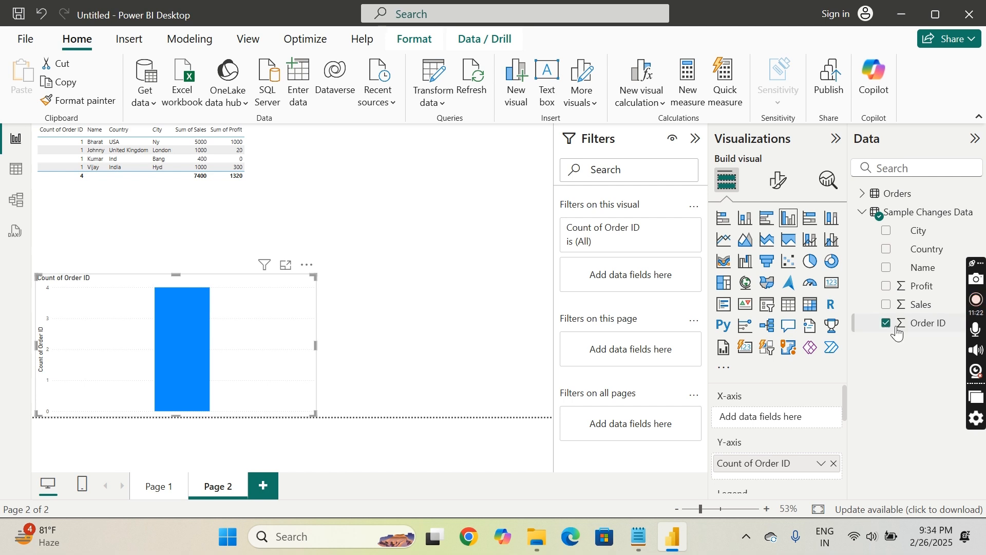
pyautogui.scroll(-2, 794, 478)
pyautogui.scroll(2, 792, 476)
pyautogui.click(251, 209)
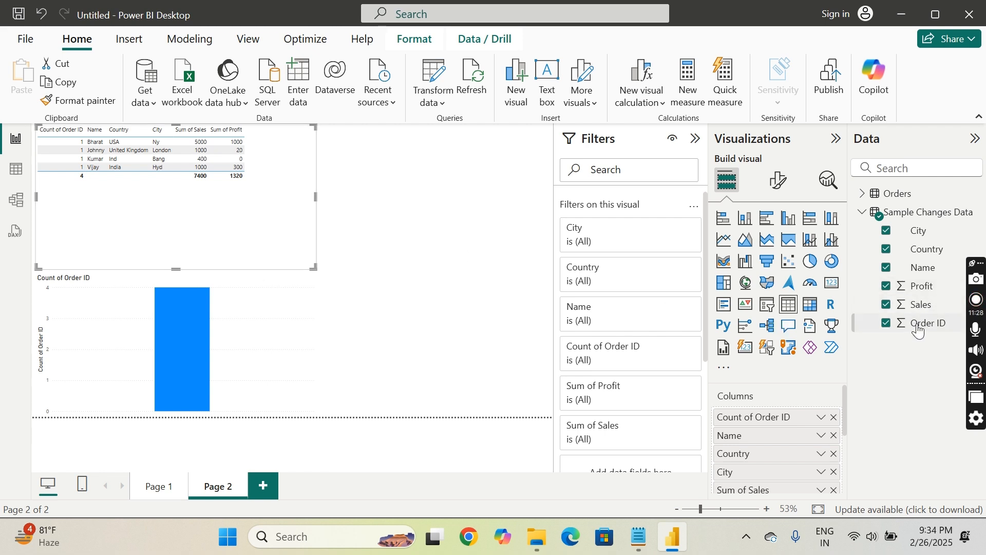
pyautogui.click(407, 348)
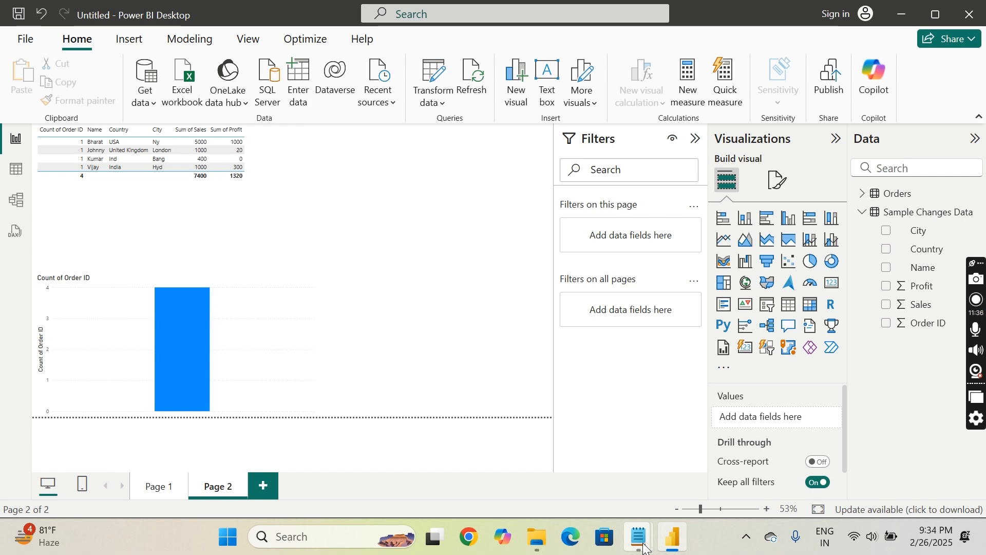
# Review the saved rows of Sample Changes Data.txt in Notepad and return to Power BI Desktop
pyautogui.moveTo(642, 545)
pyautogui.click(708, 440)
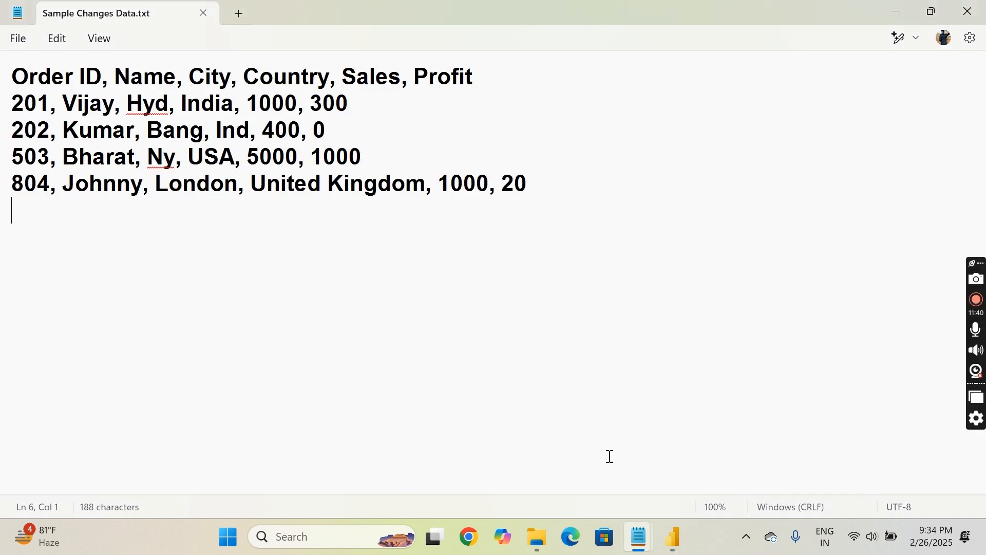
pyautogui.click(674, 546)
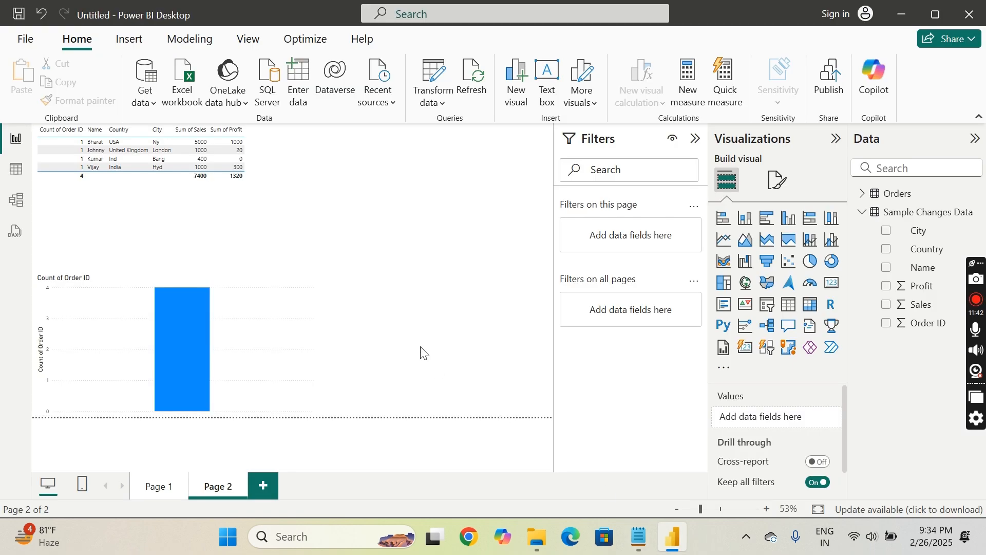
# Refresh the Sample Changes Data table on its own, followed by a refresh of all report data
pyautogui.rightClick(883, 217)
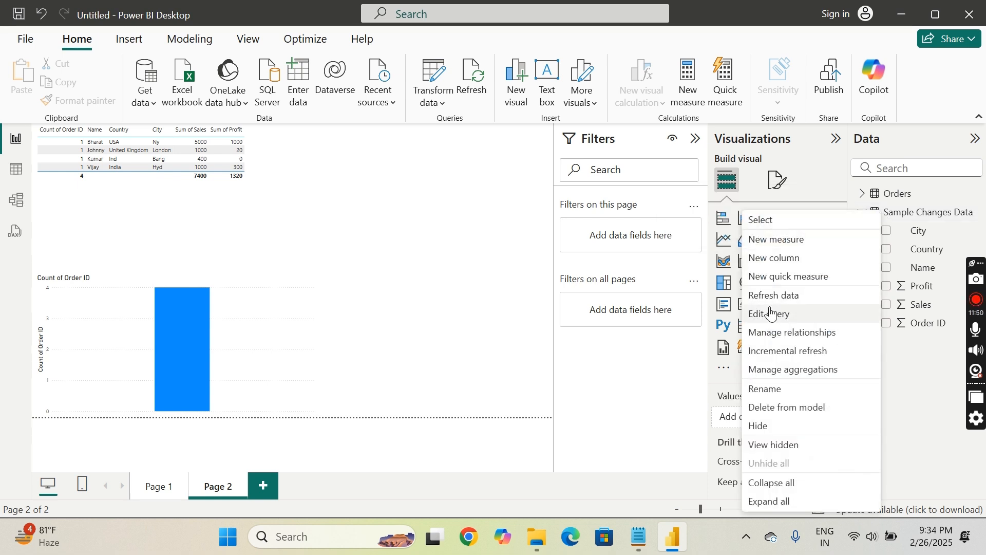
pyautogui.click(790, 302)
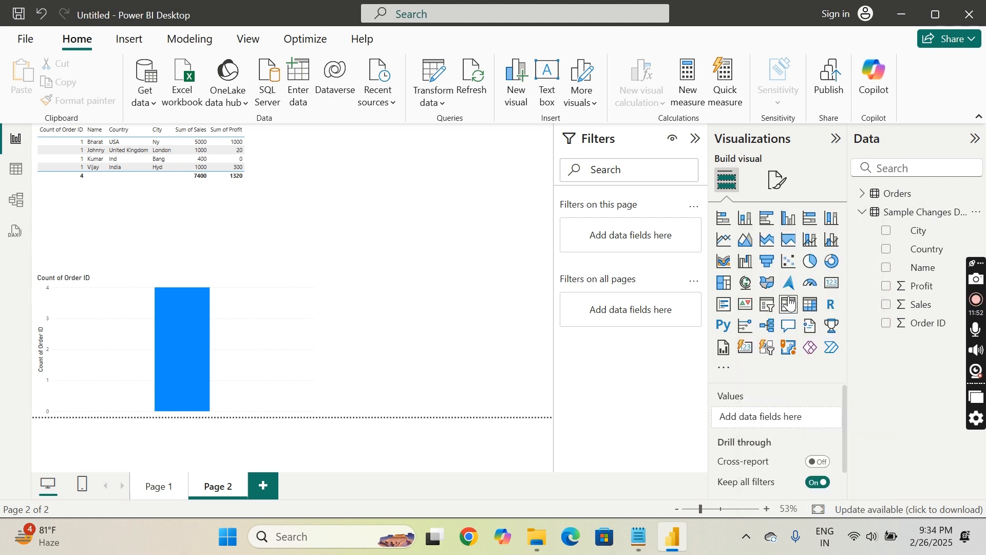
pyautogui.click(479, 79)
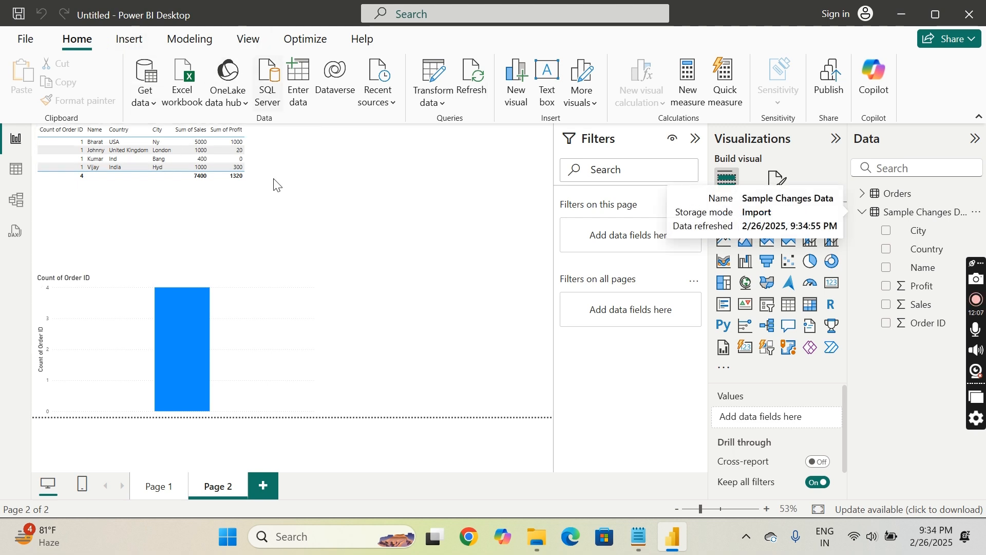
pyautogui.click(123, 41)
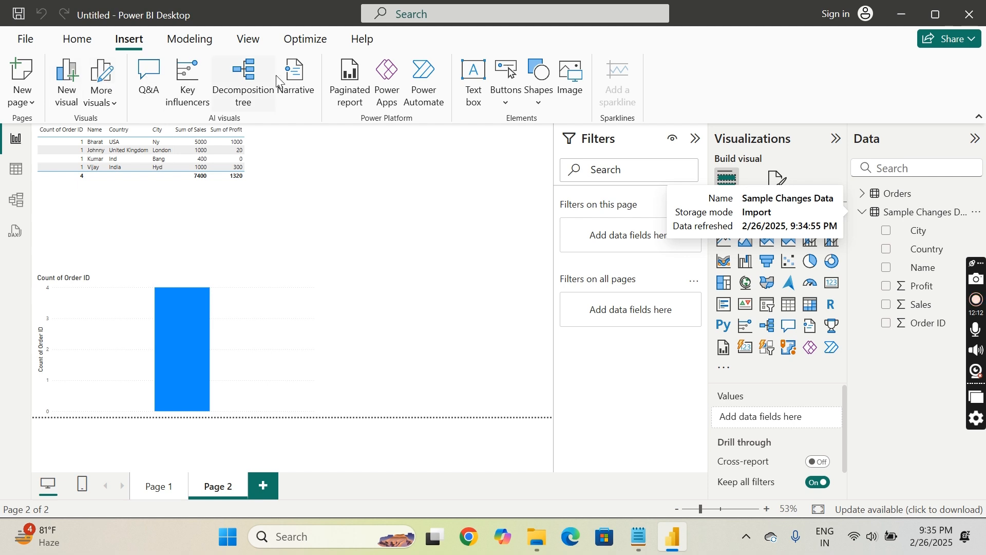
pyautogui.click(71, 42)
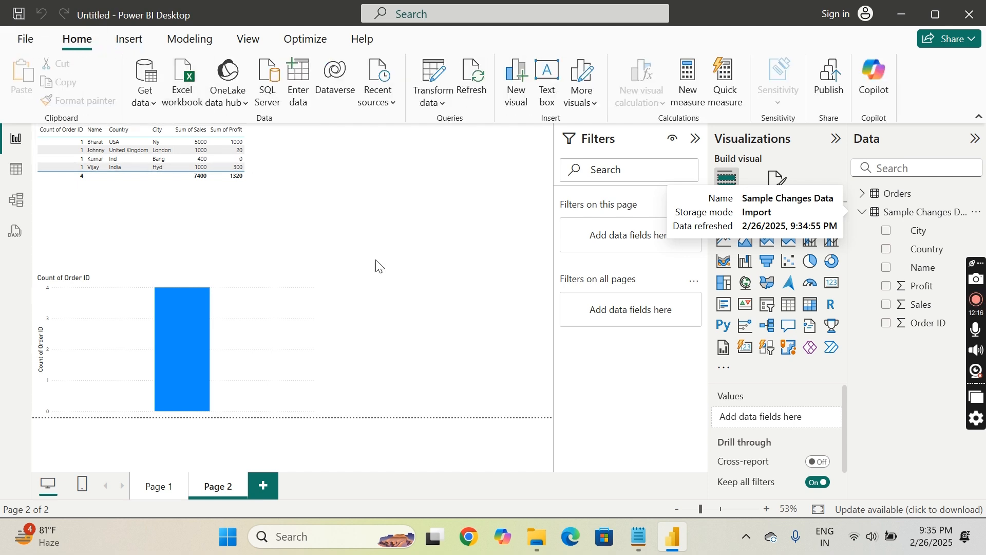
# Switch to the Day 4 Session notes in Notepad and copy "3. How to get the data from Data Transform ? Manually" below item 2 of the lower list
pyautogui.moveTo(638, 537)
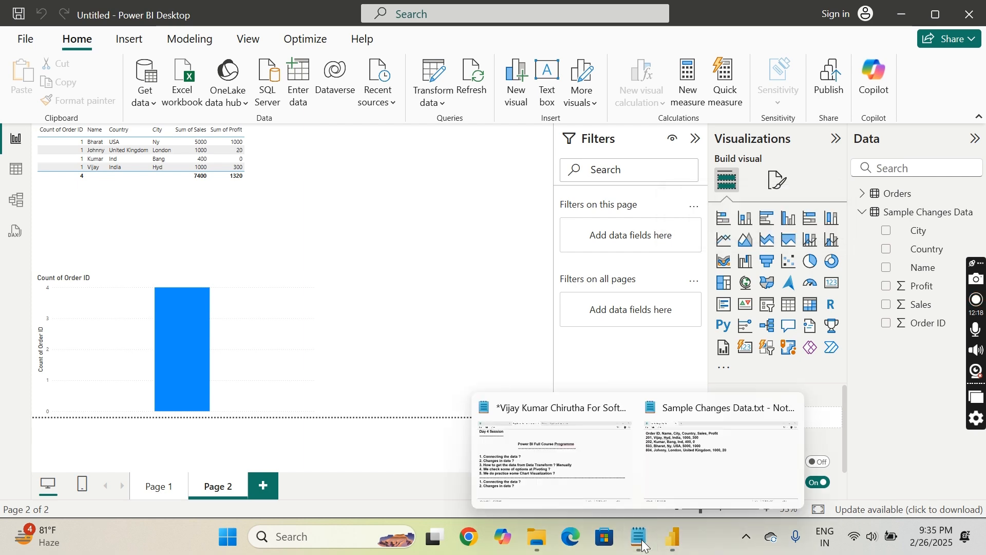
pyautogui.click(520, 454)
pyautogui.click(238, 419)
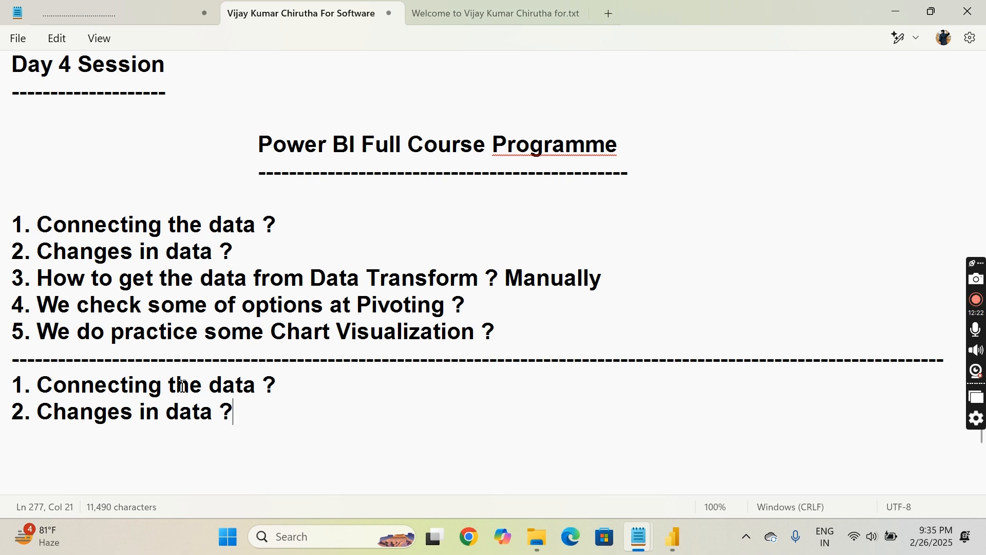
pyautogui.moveTo(620, 281); pyautogui.dragTo(6, 288)
pyautogui.hotkey('ctrl', 'c')
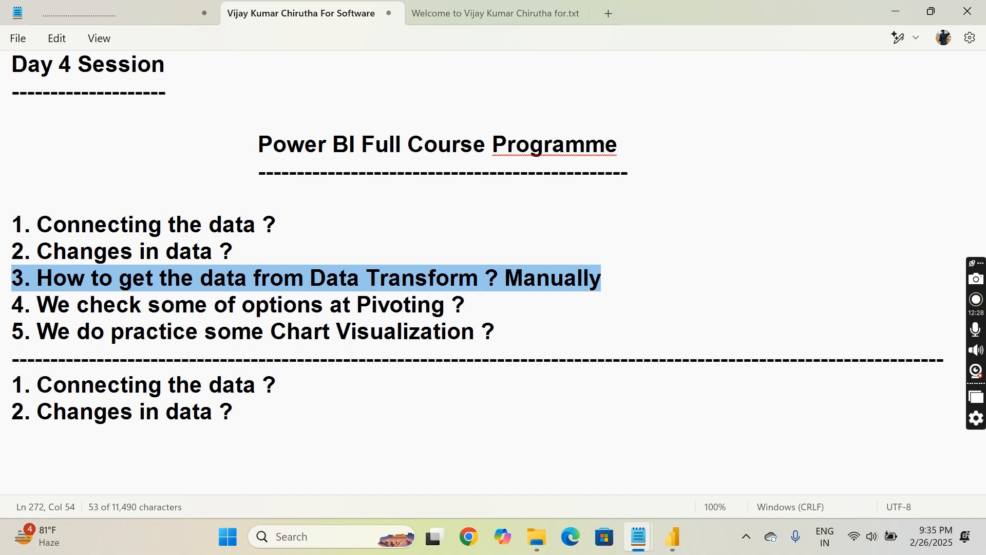
pyautogui.click(250, 413)
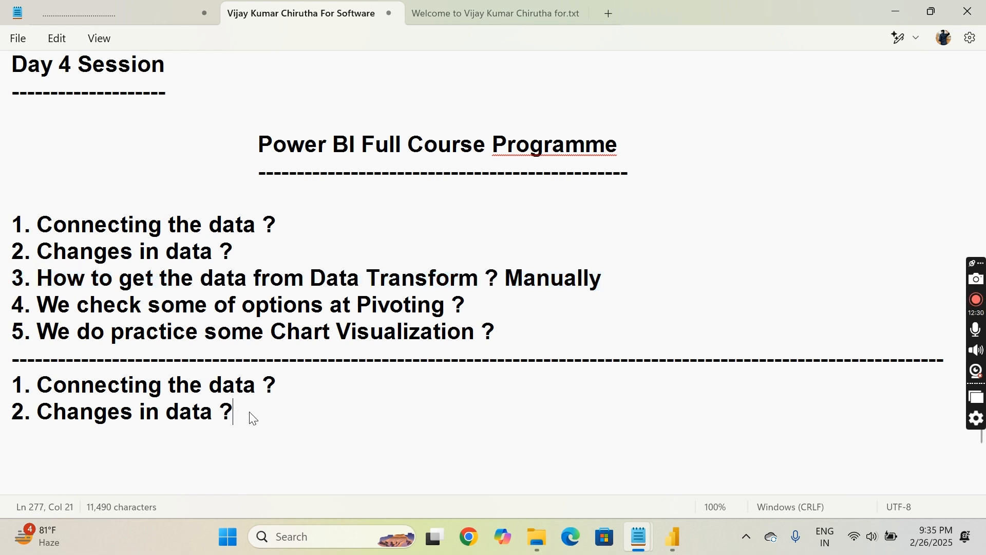
pyautogui.press('Return')
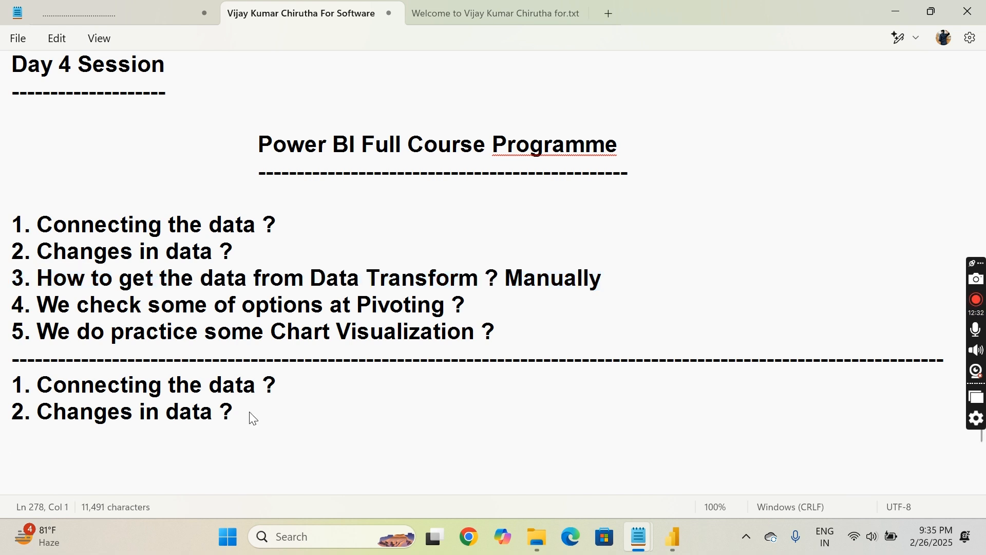
pyautogui.hotkey('ctrl', 'v')
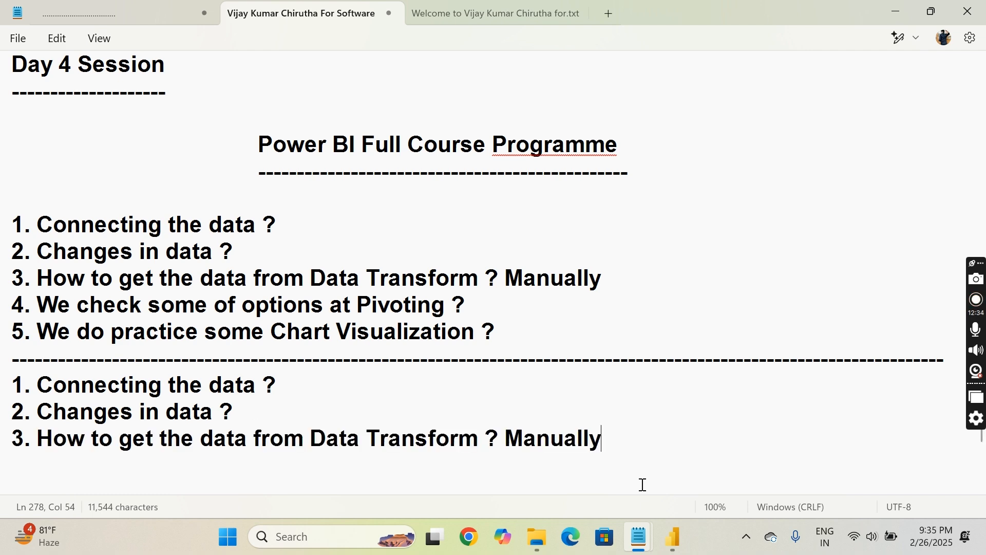
# Switch to Power BI Desktop, add a new report page, and open the Power Query Editor
pyautogui.click(674, 549)
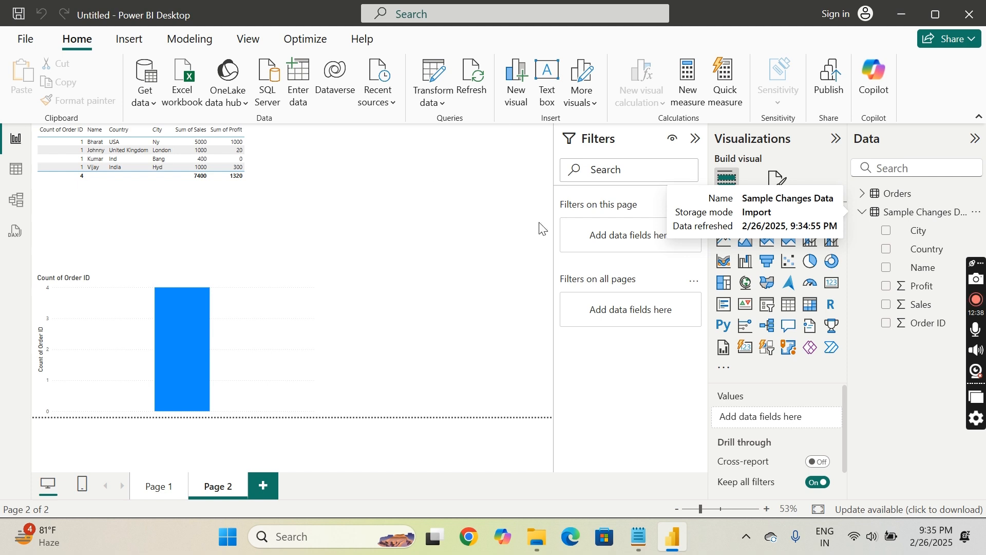
pyautogui.click(267, 484)
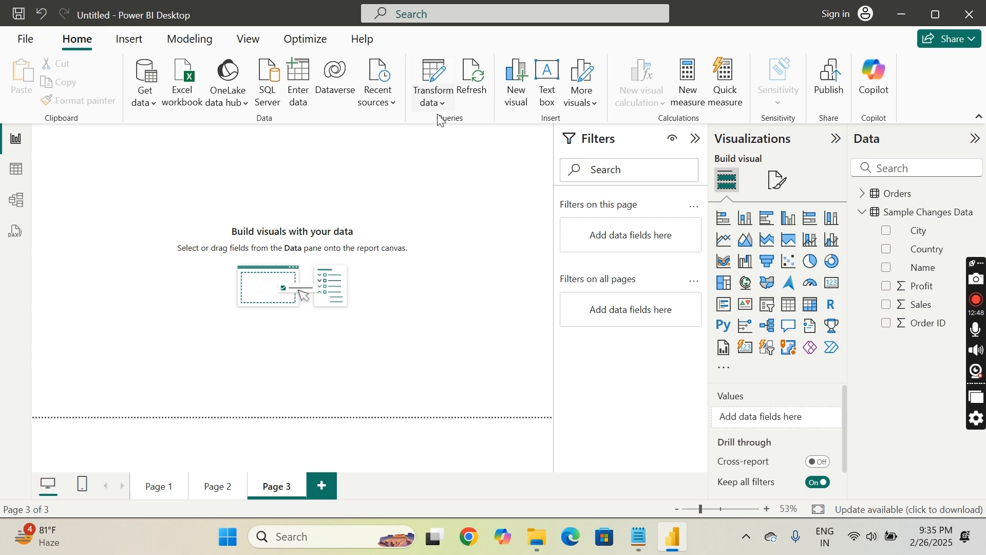
pyautogui.click(428, 89)
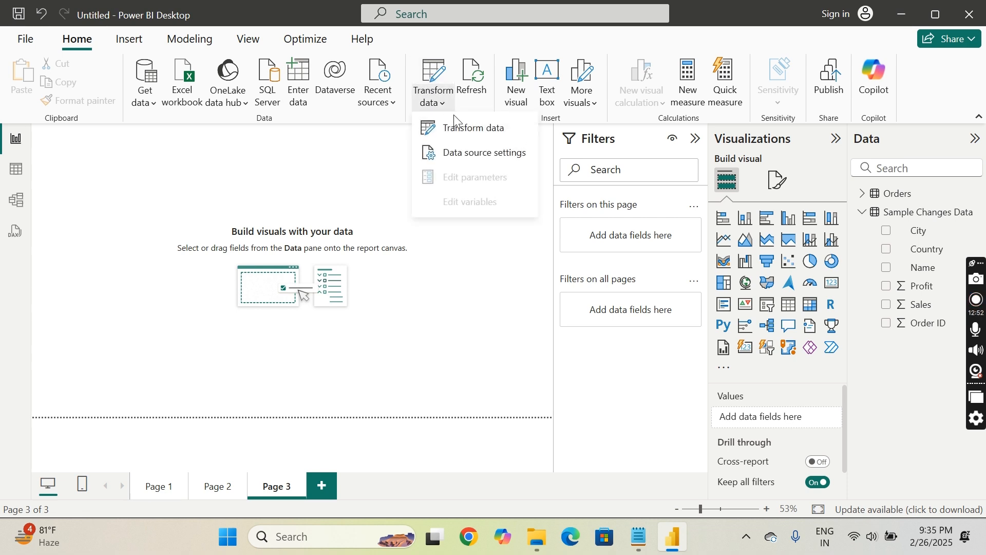
pyautogui.click(478, 132)
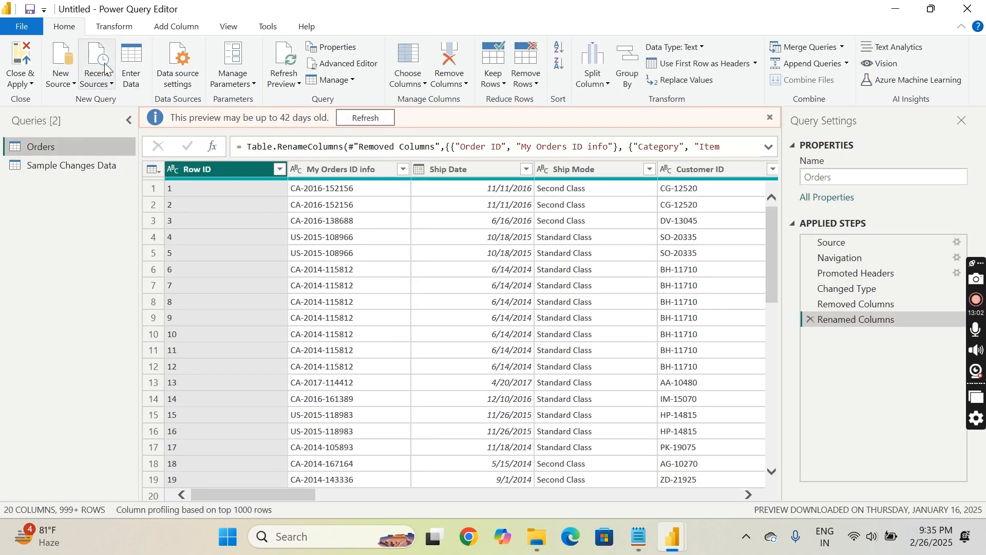
# Start a manually entered table and name its first three columns ID, Name and Product
pyautogui.click(131, 68)
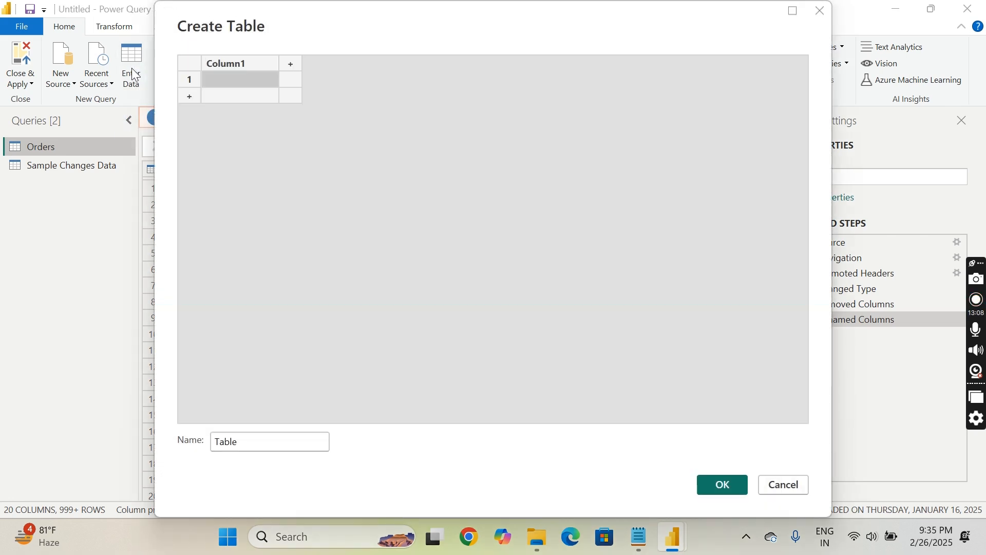
pyautogui.doubleClick(252, 63)
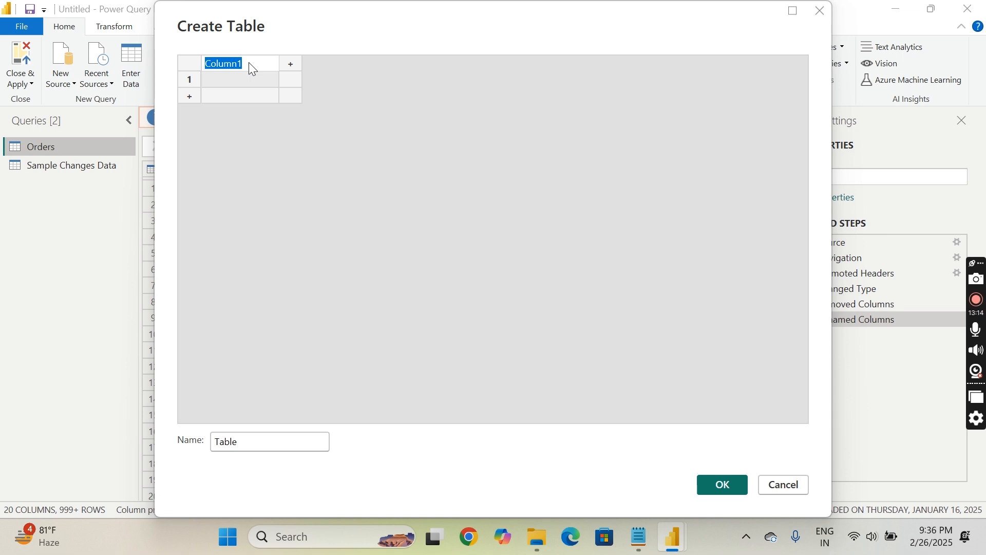
pyautogui.press('BackSpace')
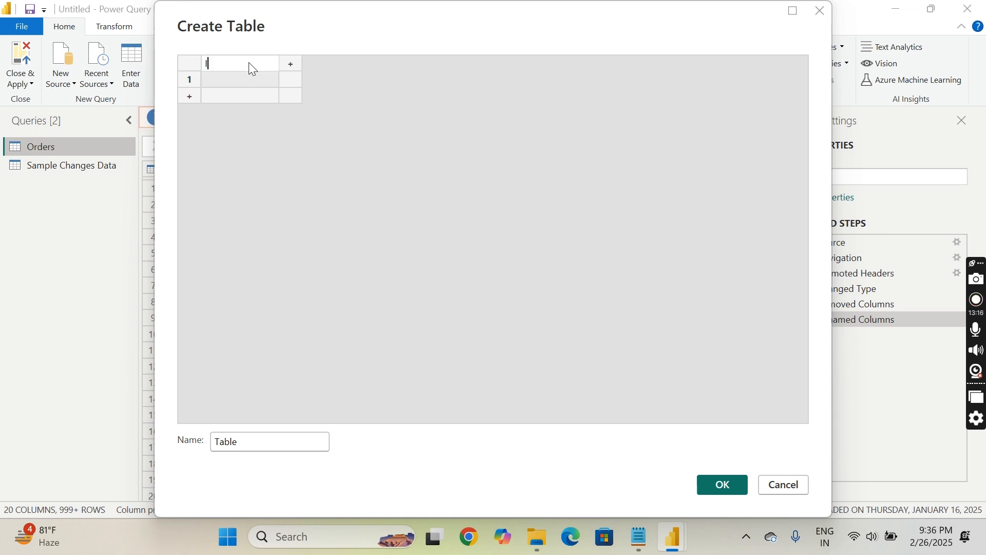
pyautogui.write('ID')
pyautogui.click(291, 61)
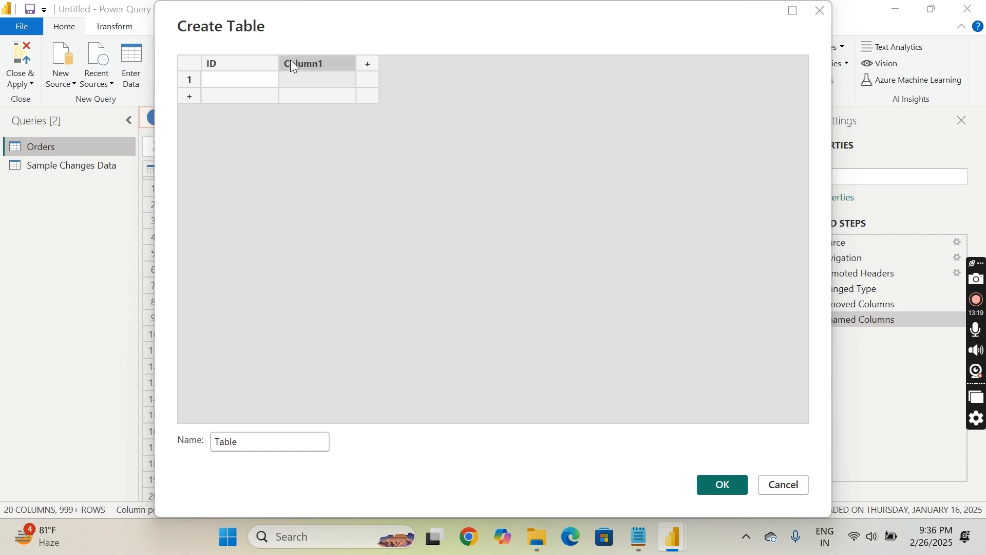
pyautogui.doubleClick(326, 60)
pyautogui.write('Name')
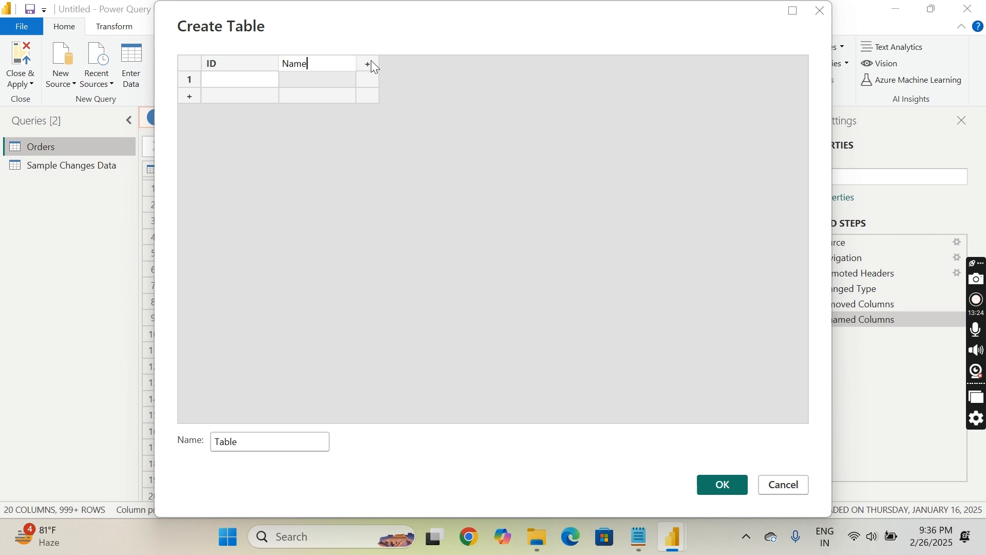
pyautogui.click(372, 61)
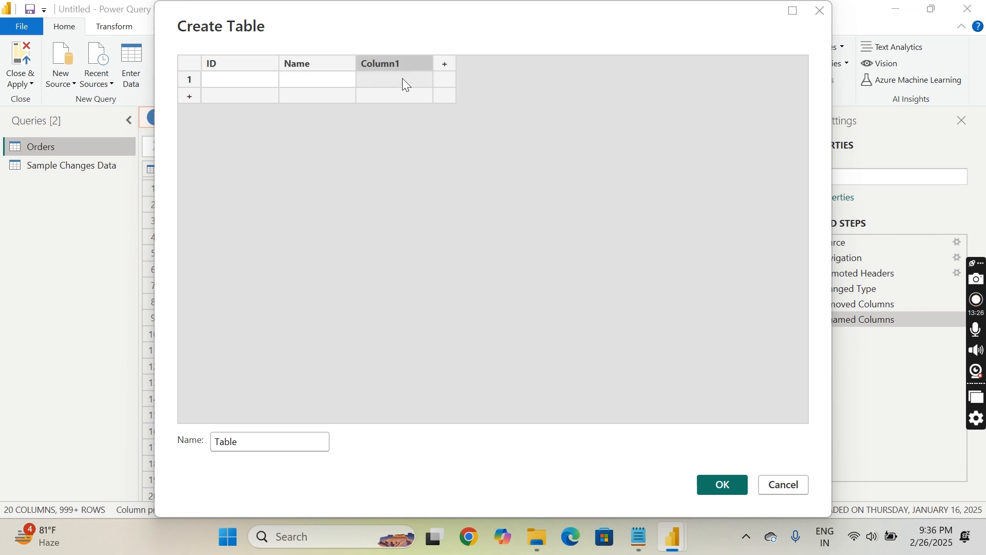
pyautogui.doubleClick(406, 65)
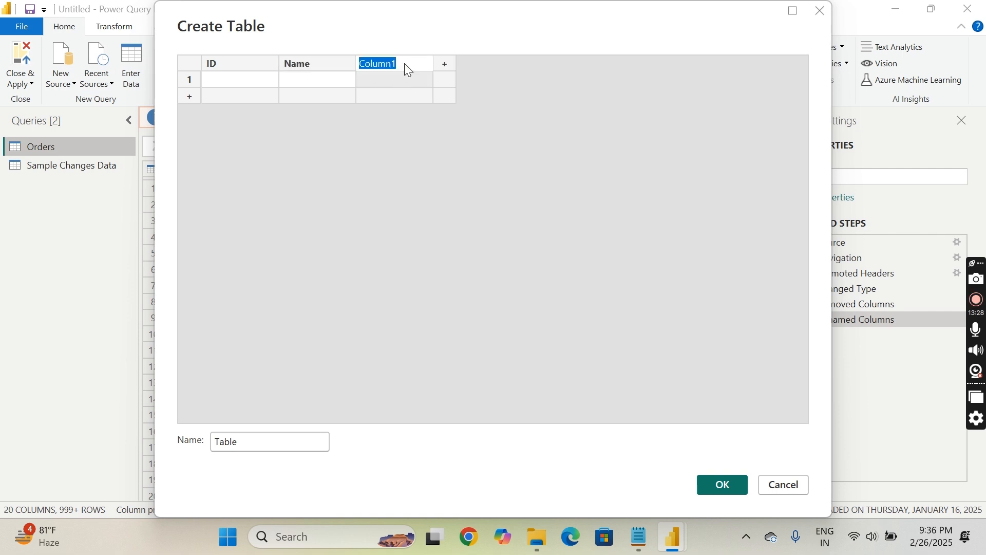
pyautogui.write('Product')
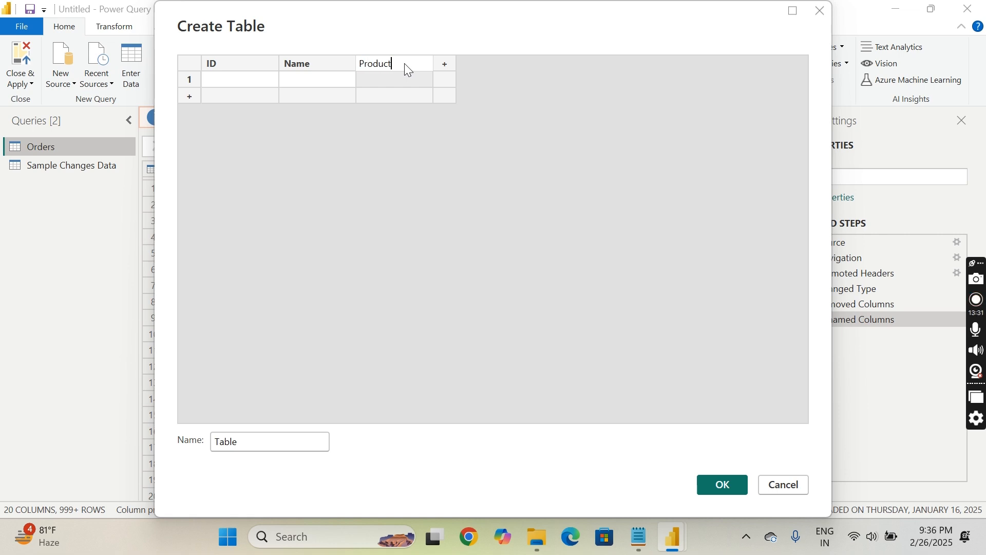
# Add three more columns to the new table, named Sales, Profit and Shipping date
pyautogui.click(443, 62)
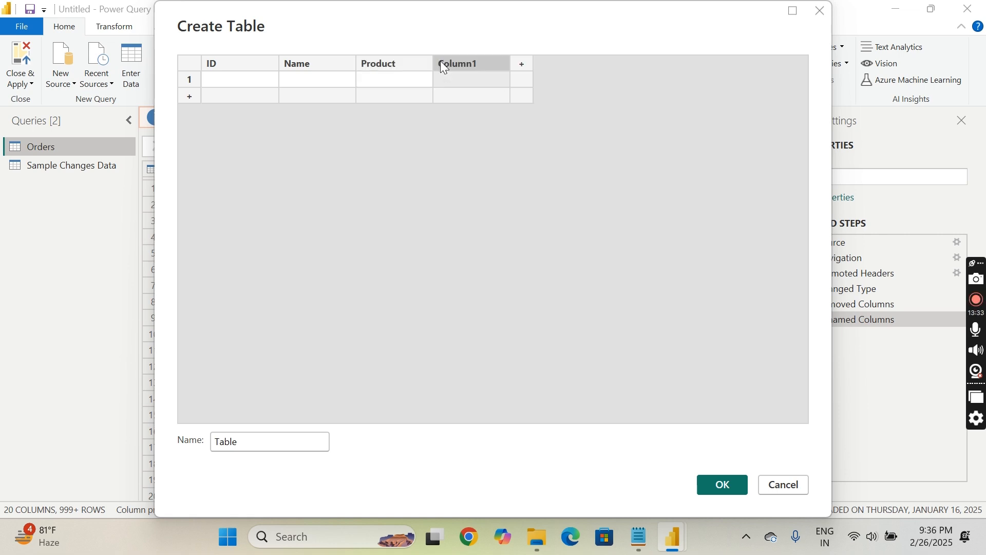
pyautogui.doubleClick(478, 62)
pyautogui.write('Sales')
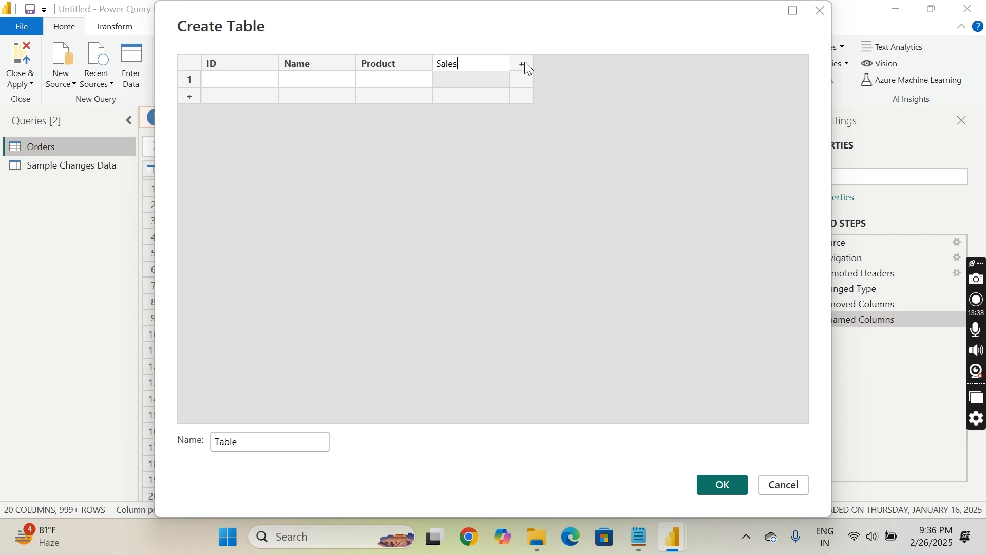
pyautogui.click(525, 62)
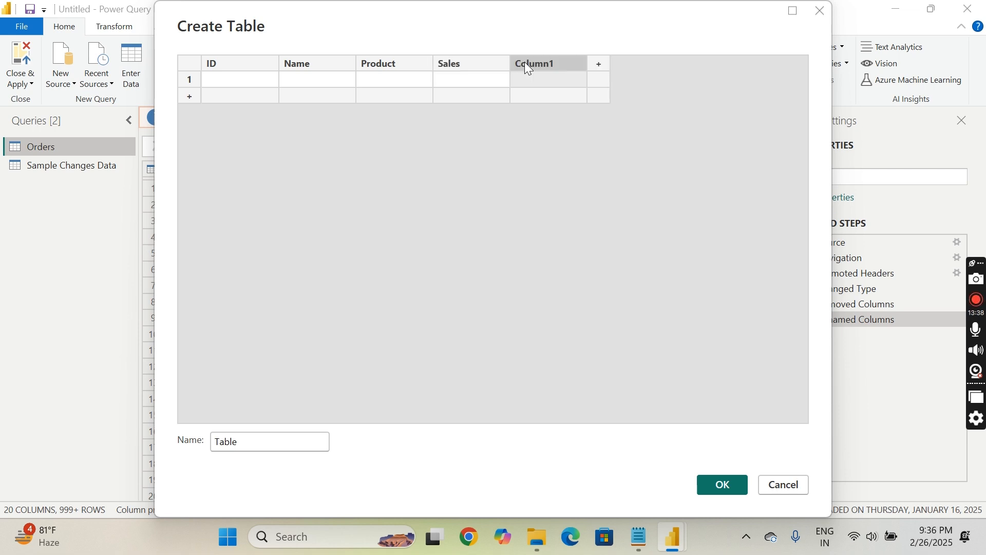
pyautogui.doubleClick(556, 60)
pyautogui.write('Profit')
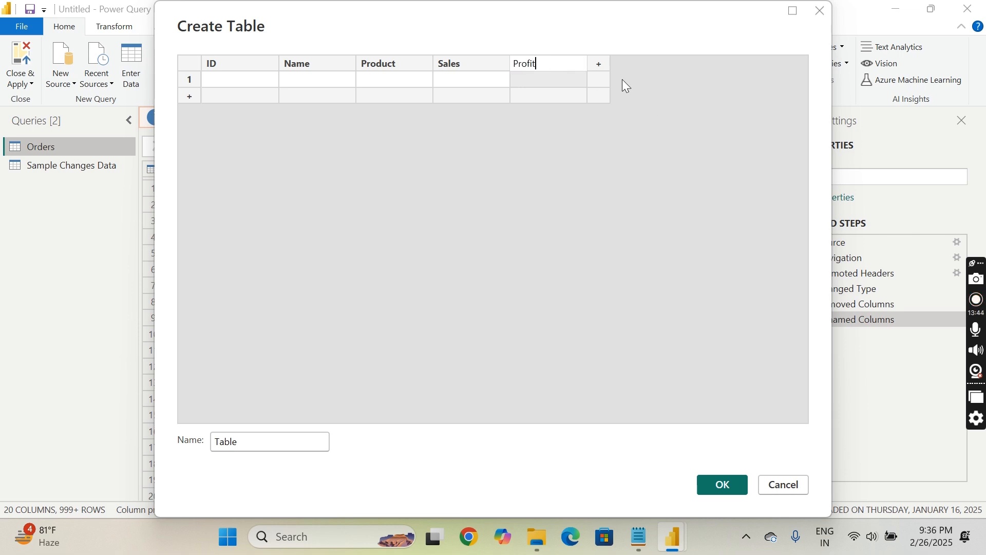
pyautogui.click(600, 63)
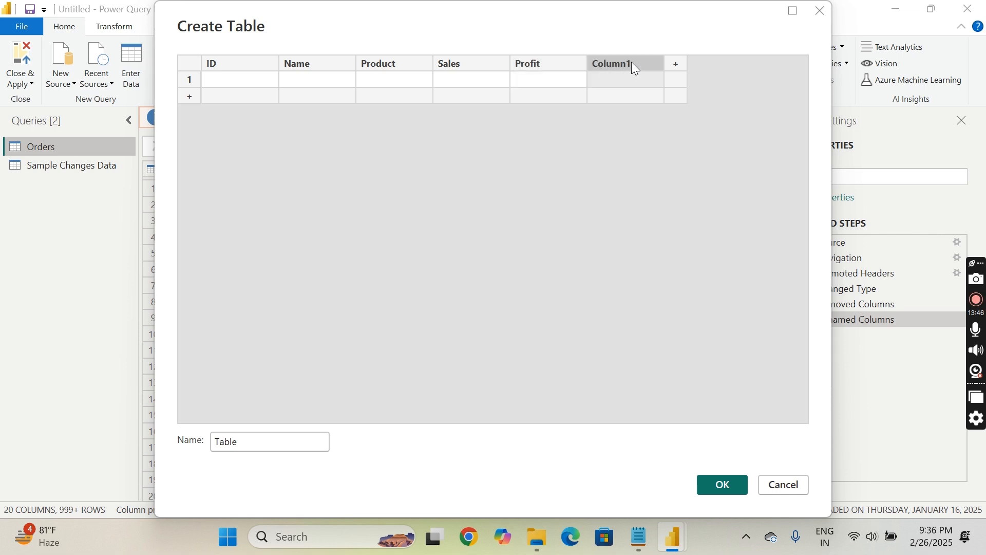
pyautogui.doubleClick(632, 63)
pyautogui.write('Shipping date')
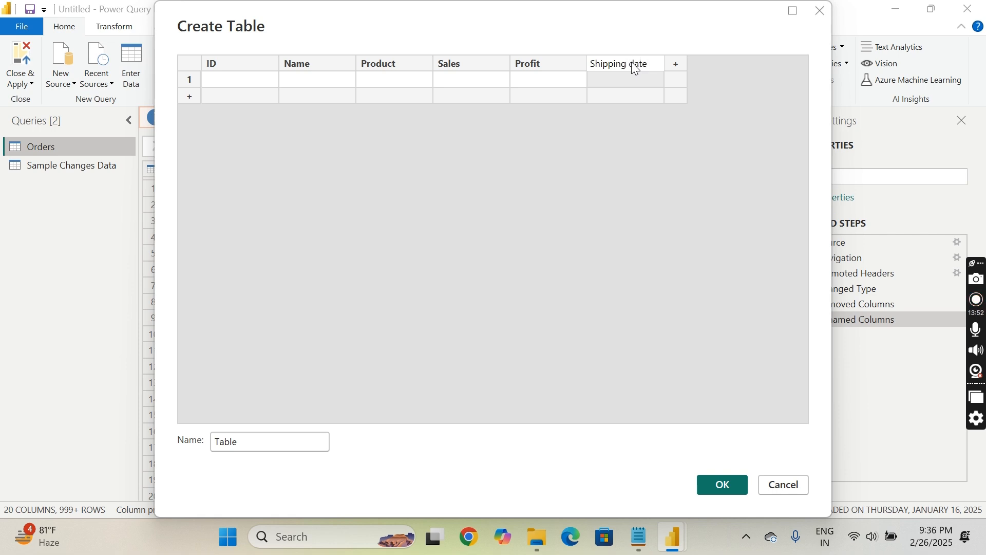
pyautogui.click(568, 179)
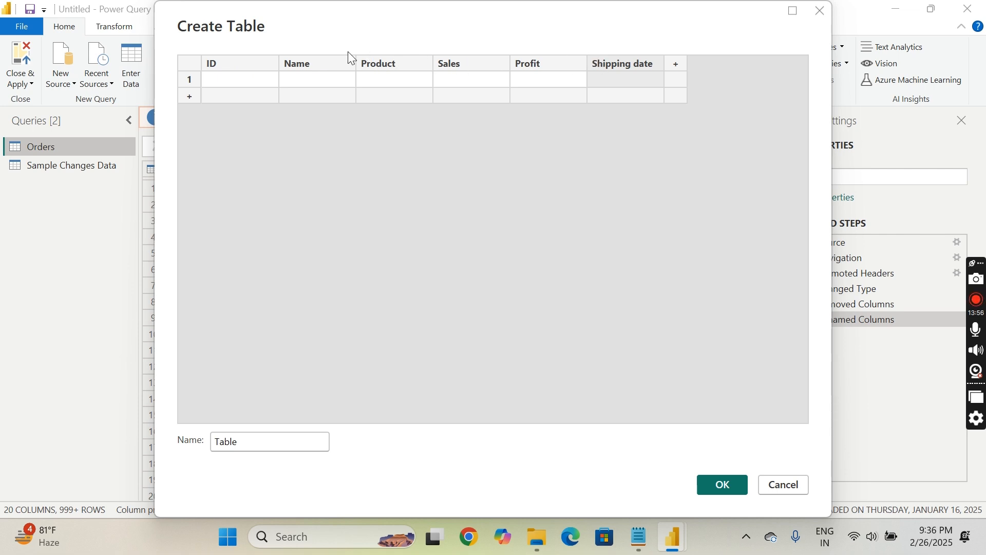
# Fill the first row with ID 1001, Name ABC and Product Iphone
pyautogui.click(232, 84)
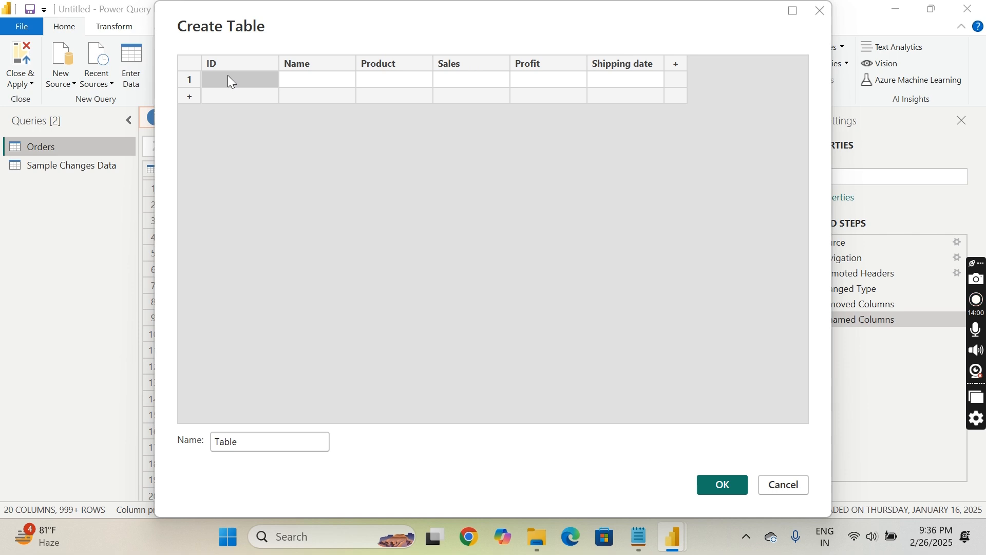
pyautogui.write('1001')
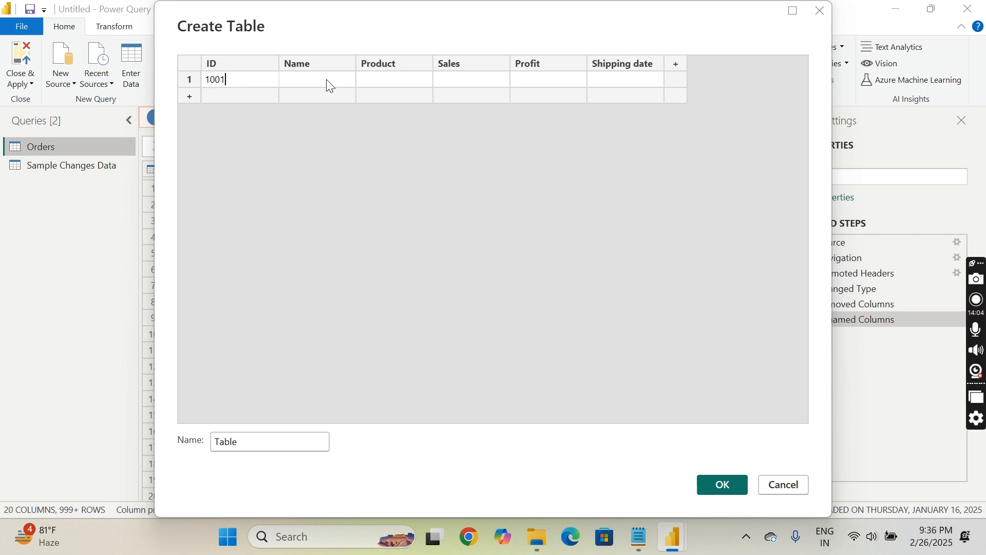
pyautogui.click(329, 85)
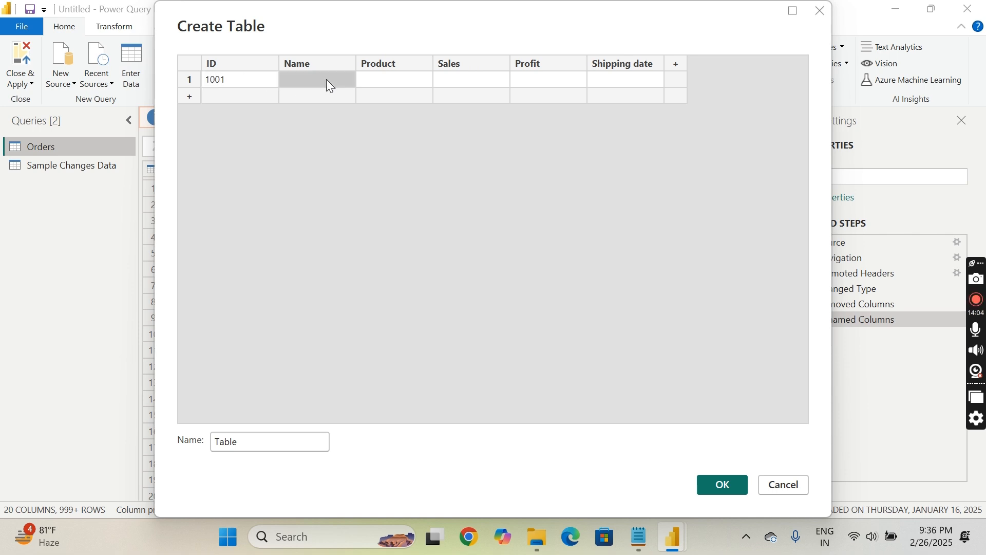
pyautogui.write('A')
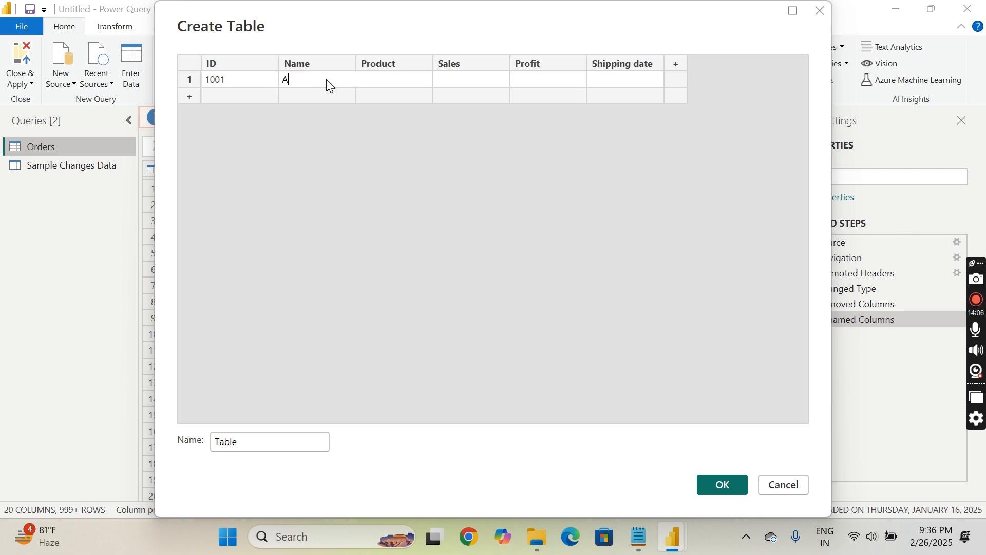
pyautogui.write('BC')
pyautogui.click(403, 85)
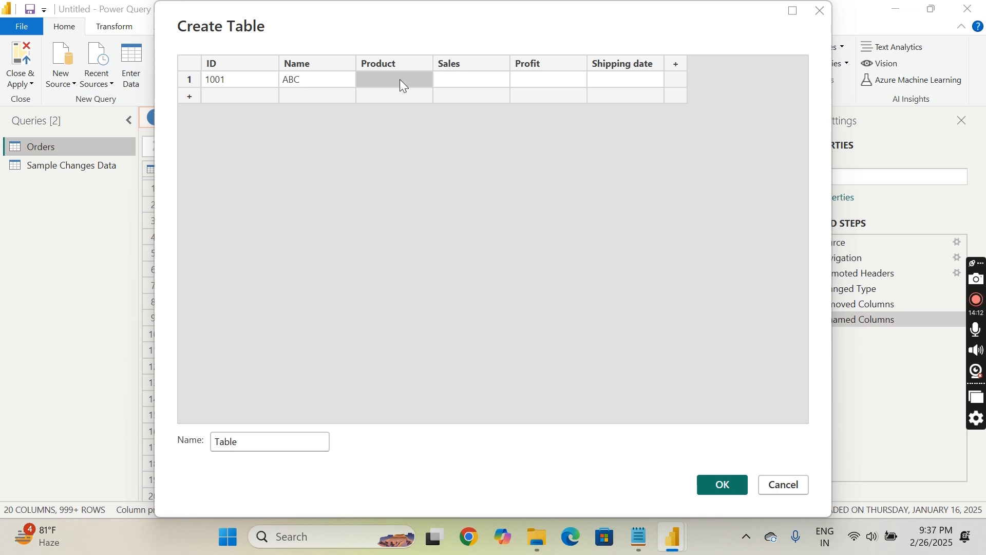
pyautogui.write('Iphone')
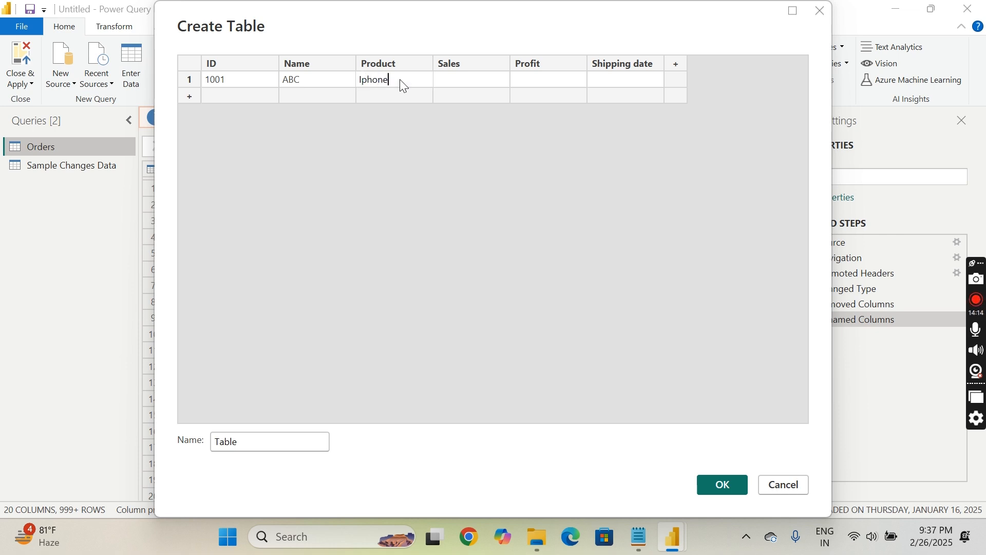
# Complete the first row with Sales 65000, Profit 20000 and Shipping date 1/3/2025
pyautogui.click(474, 82)
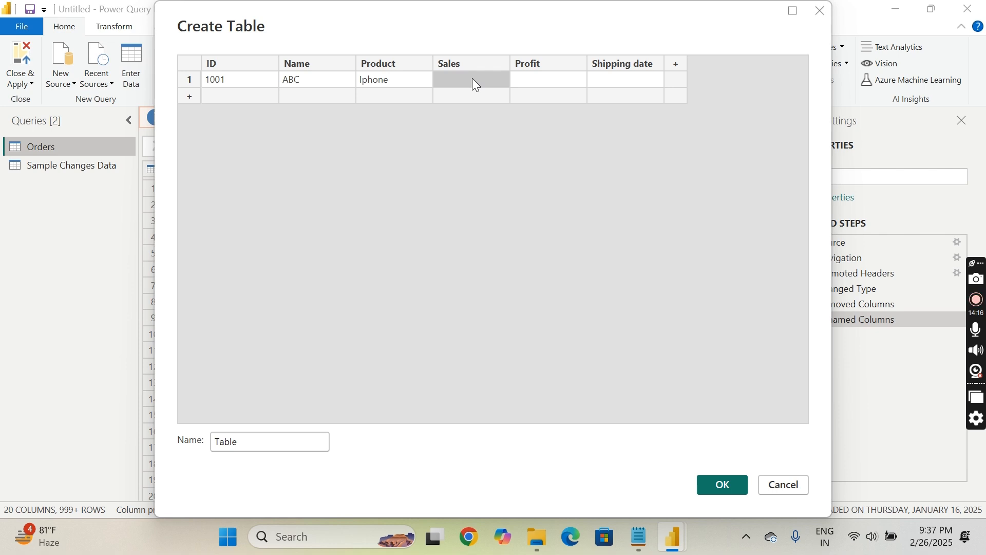
pyautogui.write('65000')
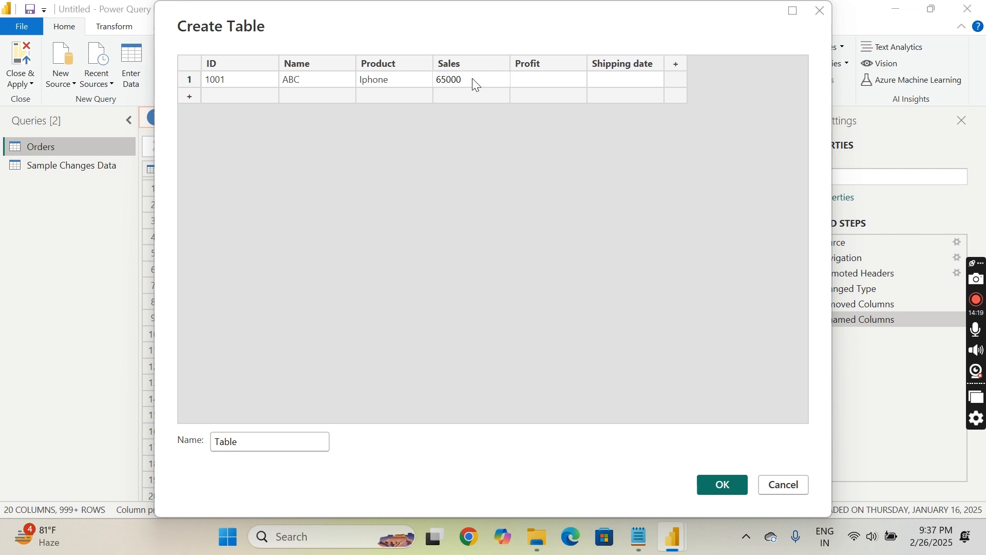
pyautogui.click(559, 86)
pyautogui.write('20000')
pyautogui.click(614, 82)
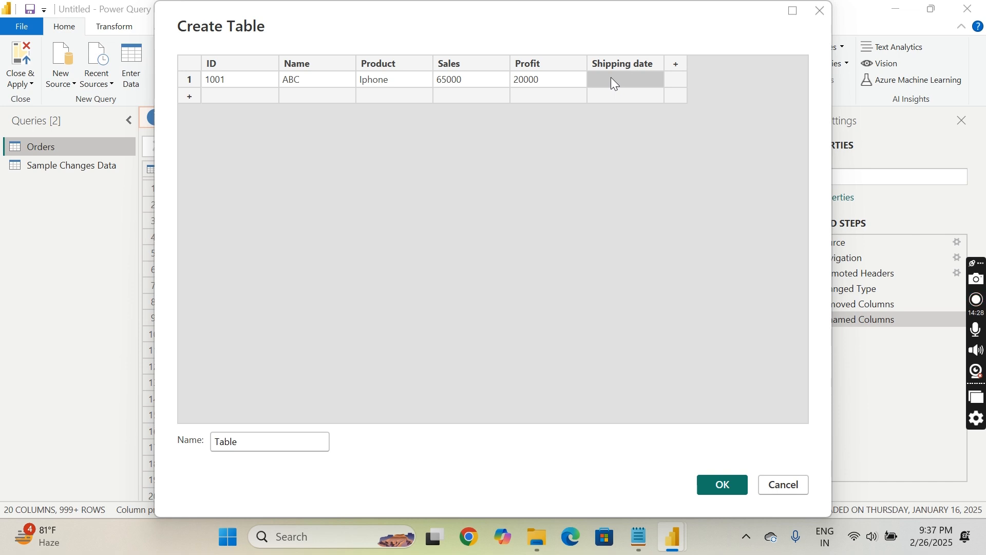
pyautogui.write('1')
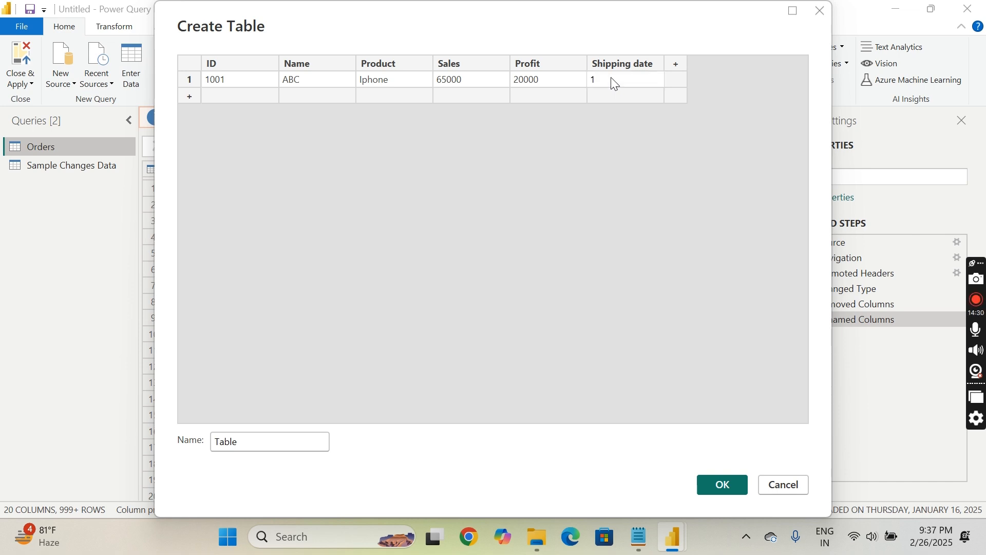
pyautogui.write('/3/2025')
# Add a second row to the table with ID 1002, Name DEF and Product Samsung
pyautogui.click(189, 97)
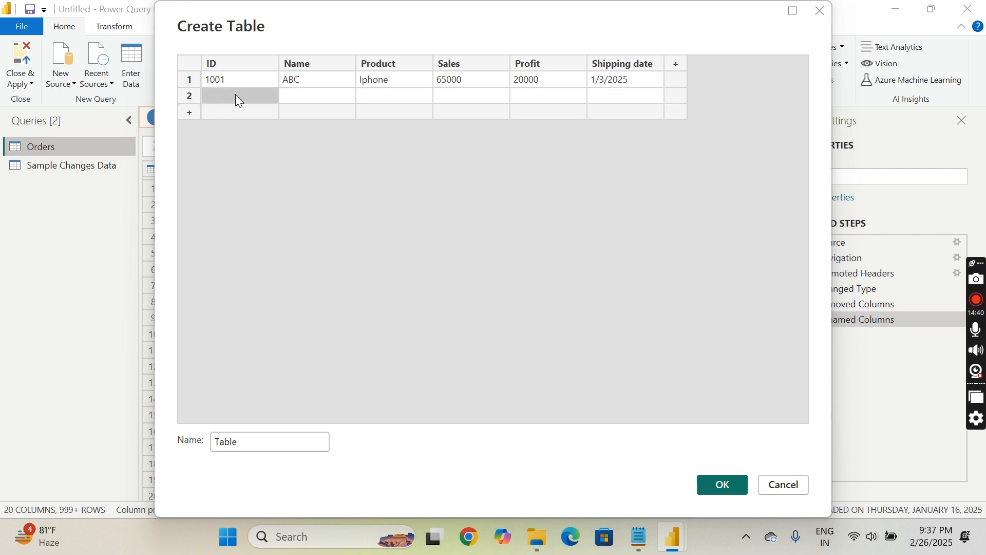
pyautogui.write('1002')
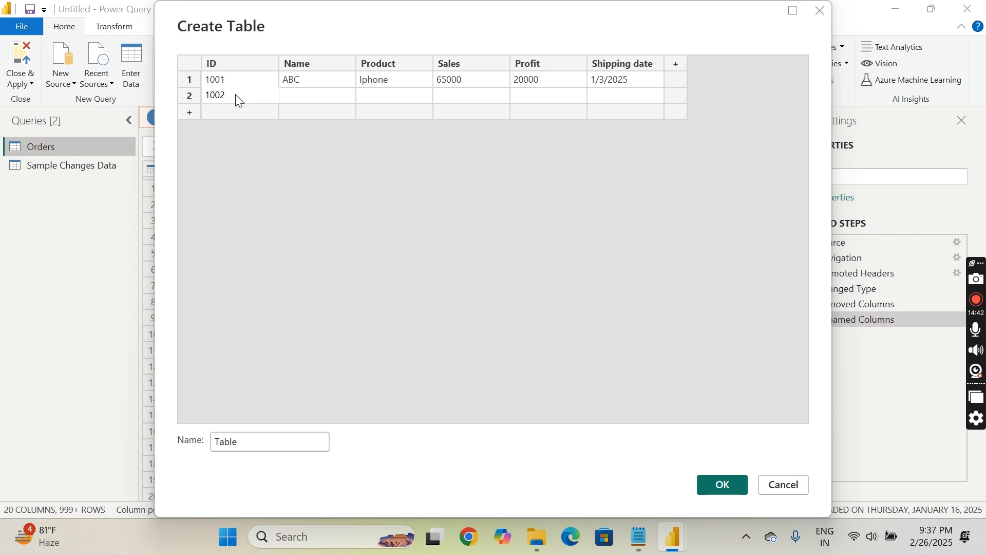
pyautogui.click(316, 100)
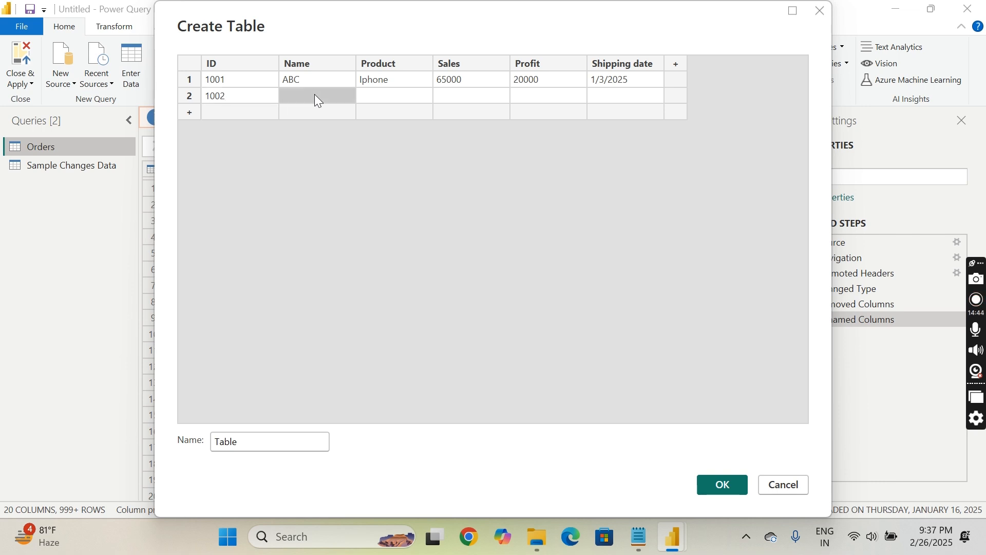
pyautogui.write('DEF')
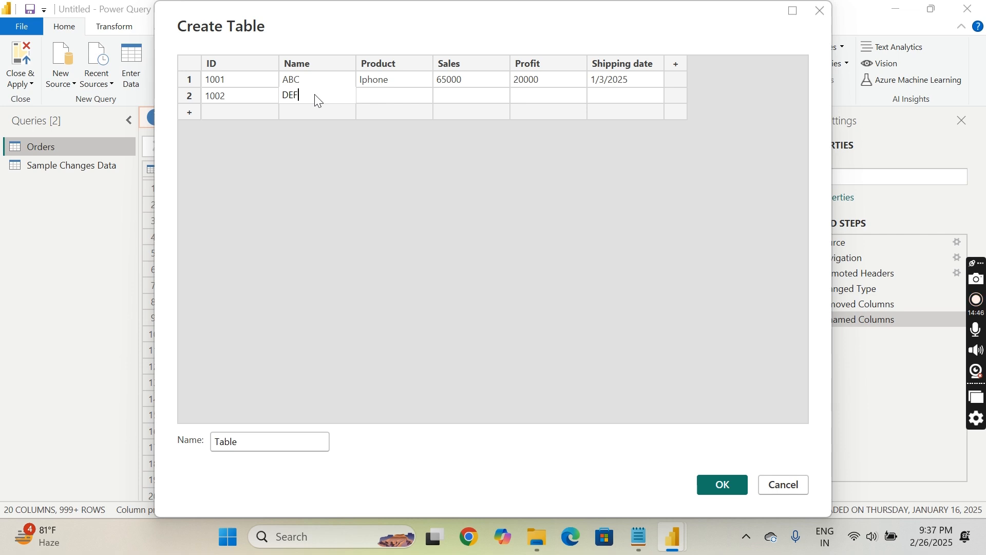
pyautogui.click(387, 96)
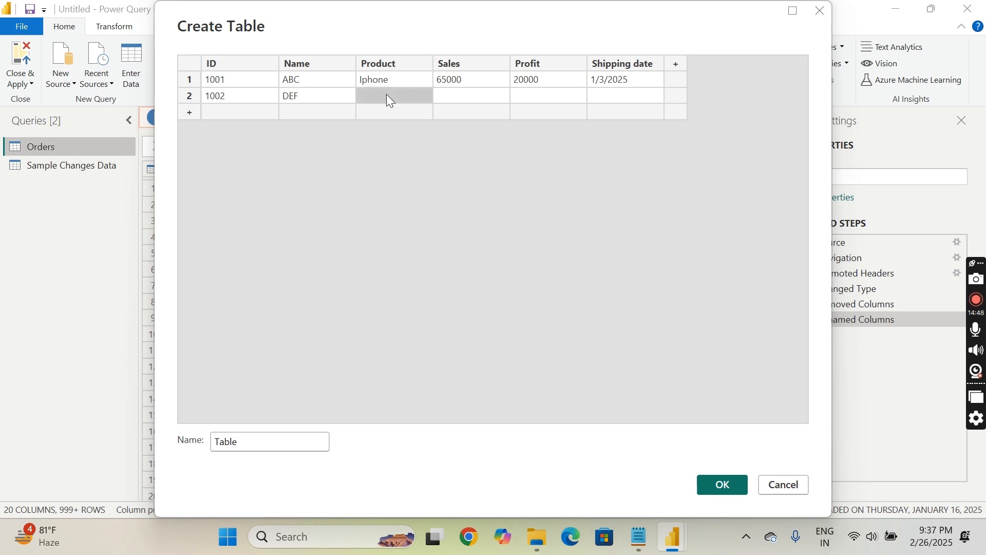
pyautogui.write('Sa')
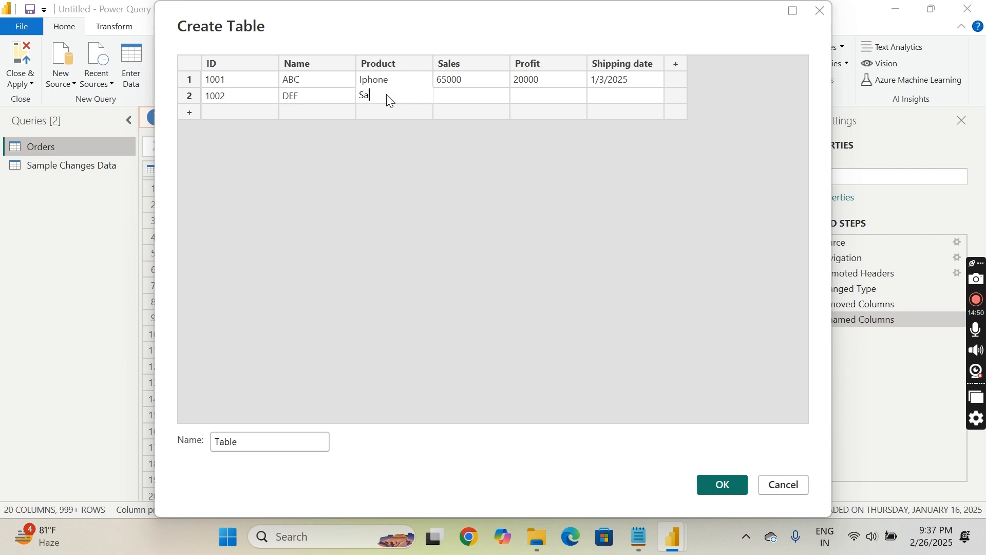
pyautogui.write('msung')
# Complete the second row with Sales 17000, Profit 3000 and Shipping date 3/3/2025
pyautogui.click(485, 99)
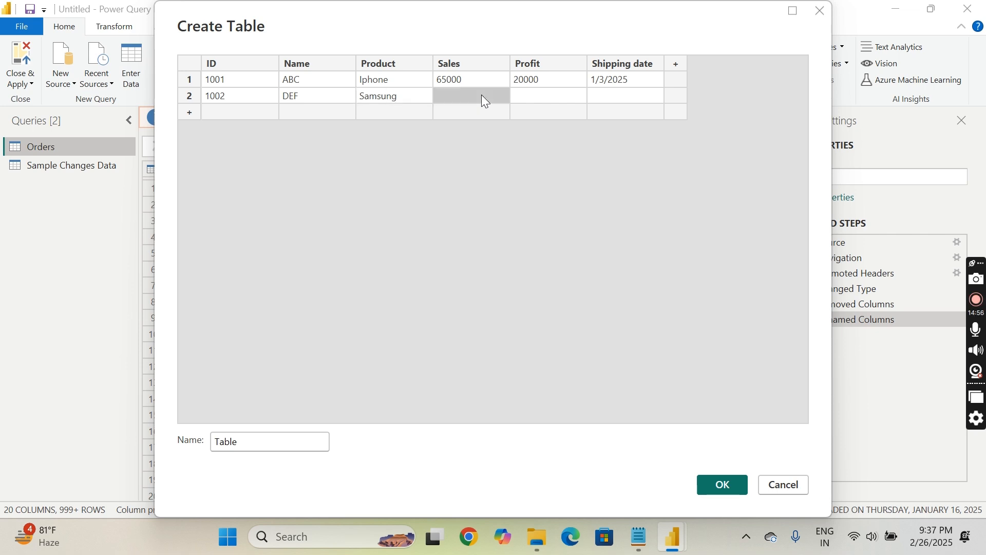
pyautogui.write('7')
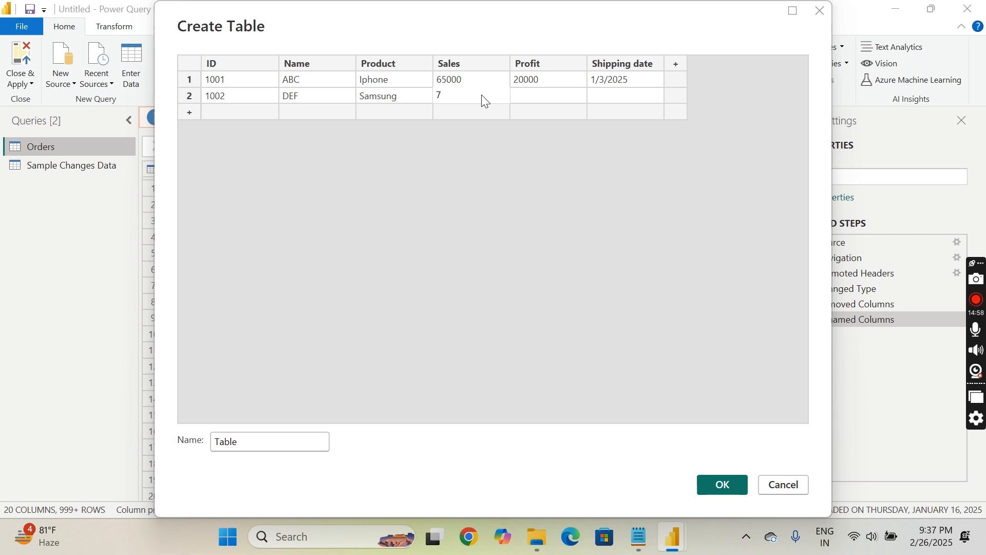
pyautogui.press('BackSpace')
pyautogui.write('17000')
pyautogui.click(539, 98)
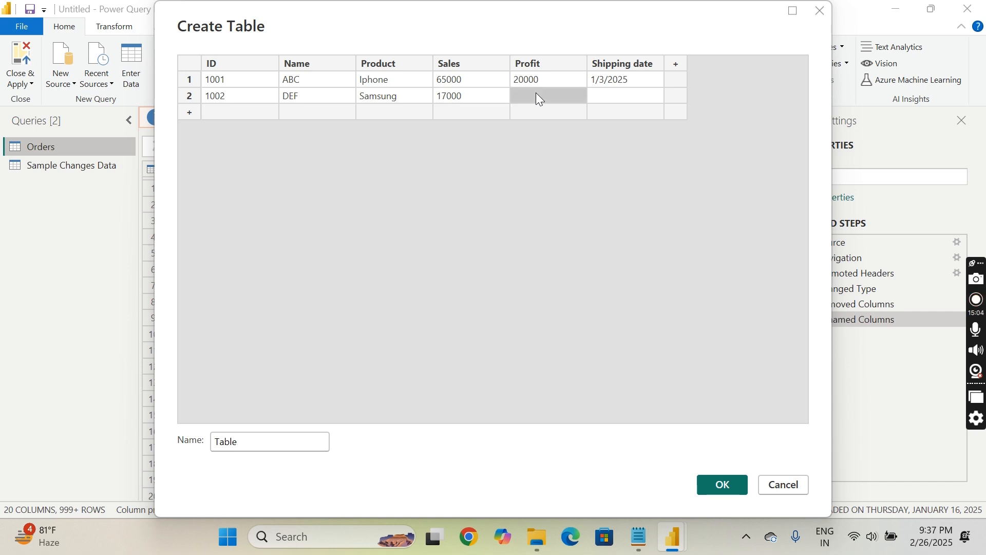
pyautogui.write('3000')
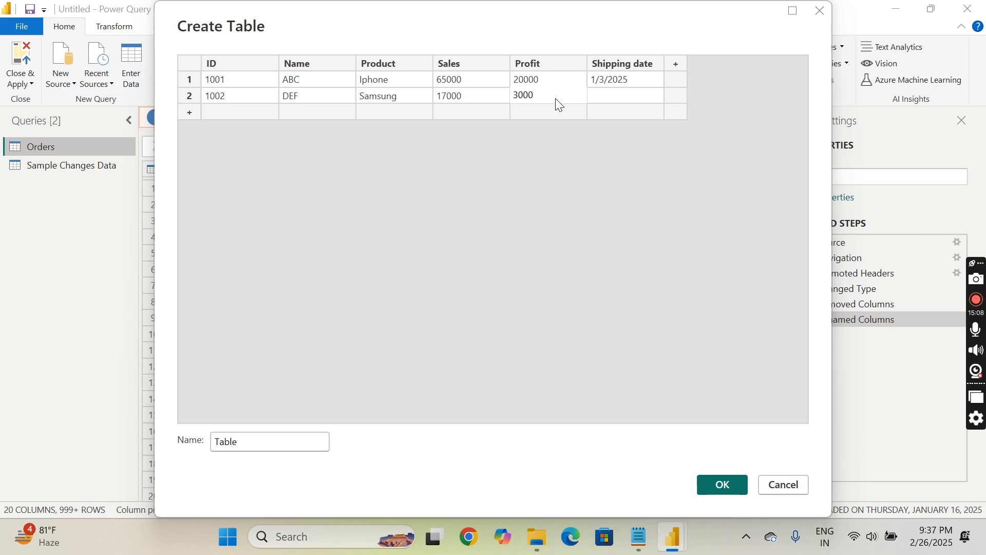
pyautogui.click(617, 97)
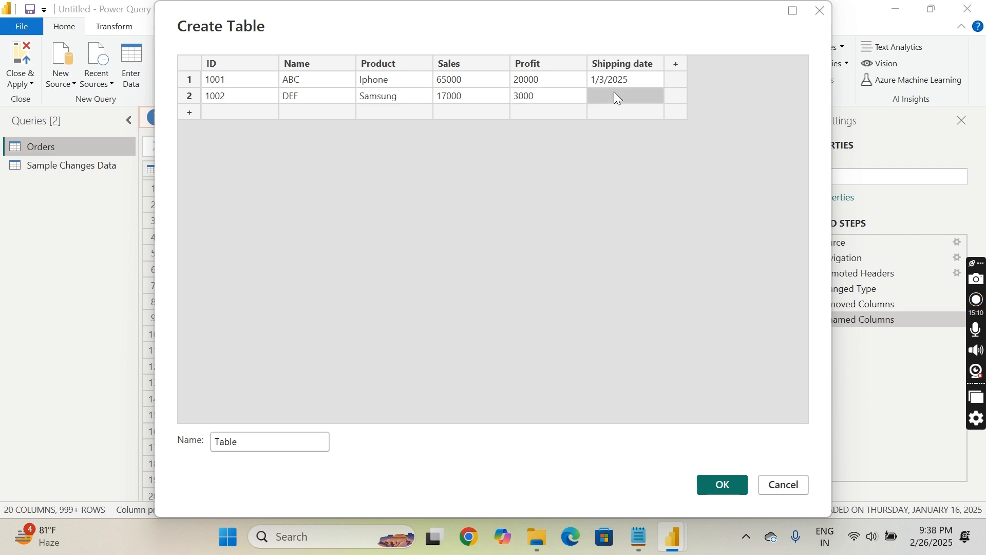
pyautogui.write('3')
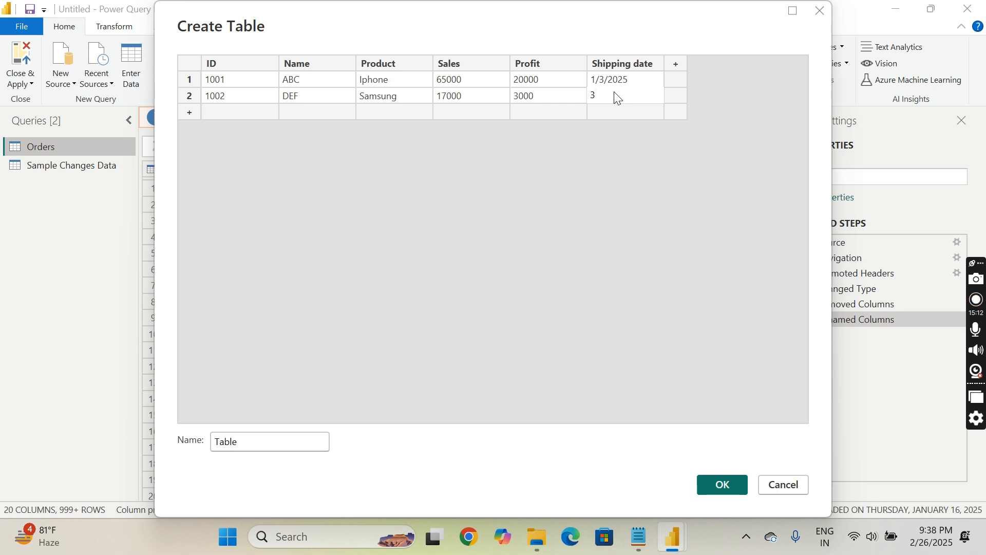
pyautogui.write('/3/2025')
# Add a third row with ID 1003, Name GHI and Product Car
pyautogui.click(189, 111)
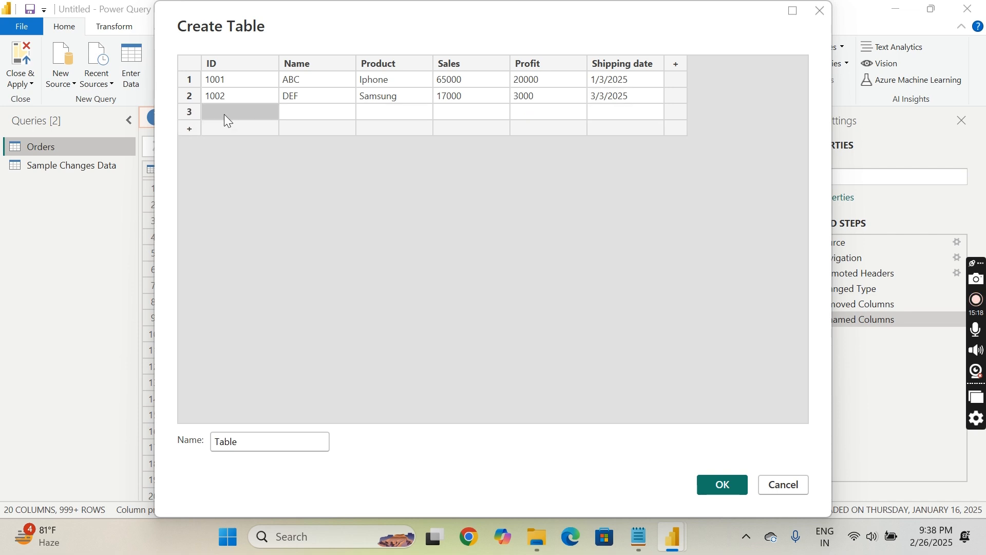
pyautogui.write('1003')
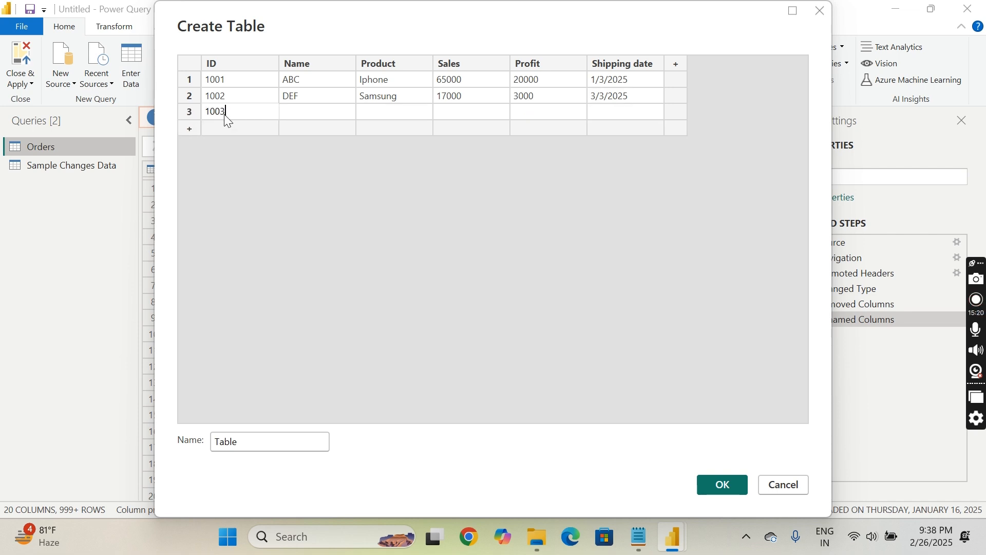
pyautogui.click(298, 111)
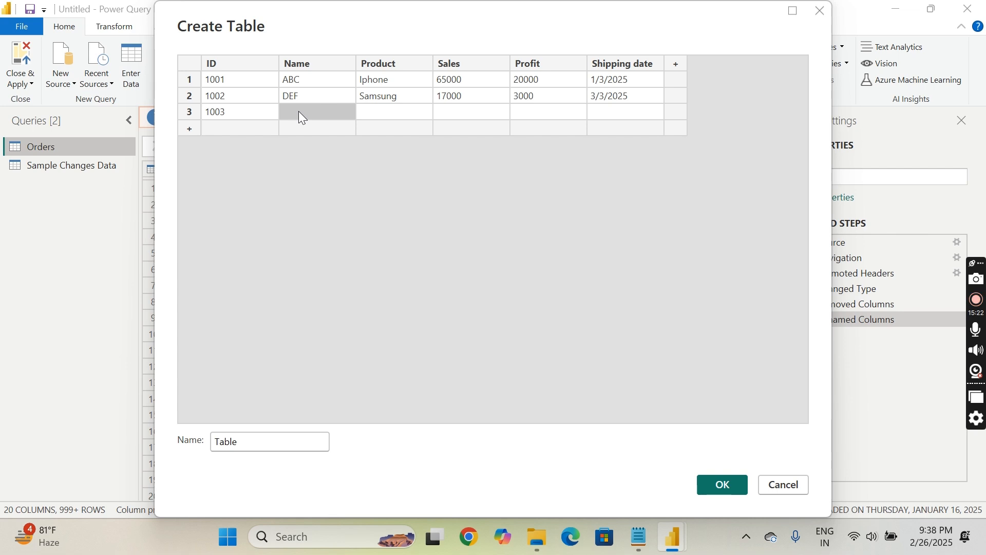
pyautogui.write('G')
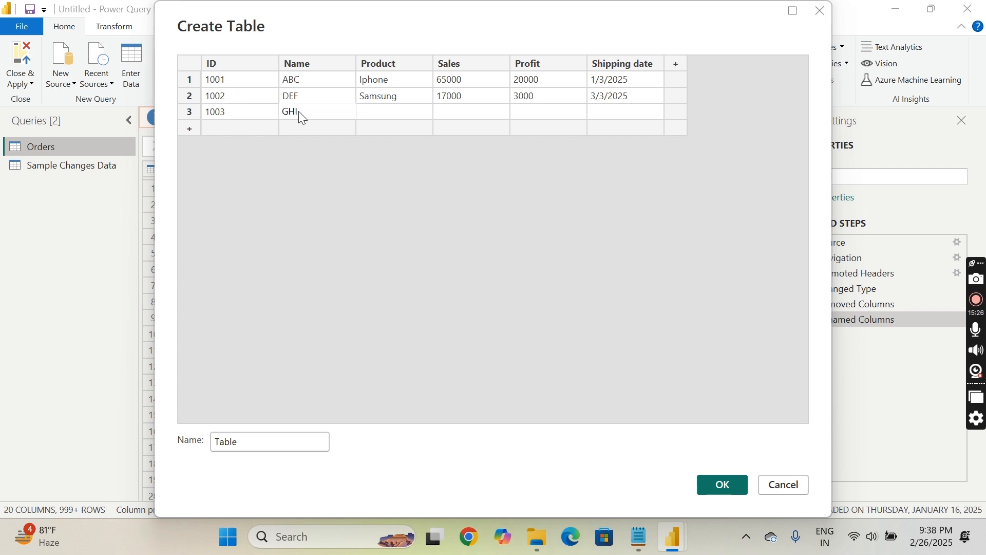
pyautogui.write('HI')
pyautogui.click(373, 110)
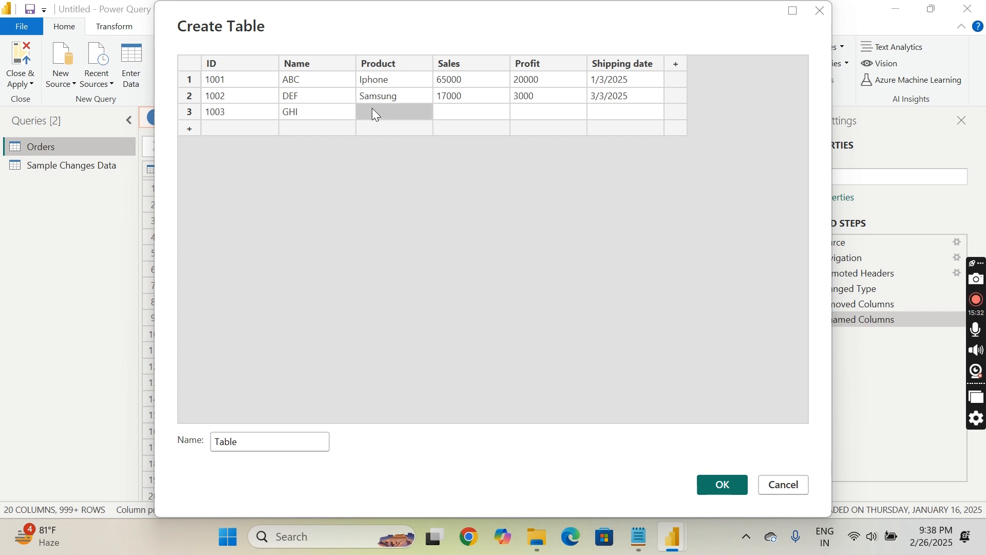
pyautogui.write('Car')
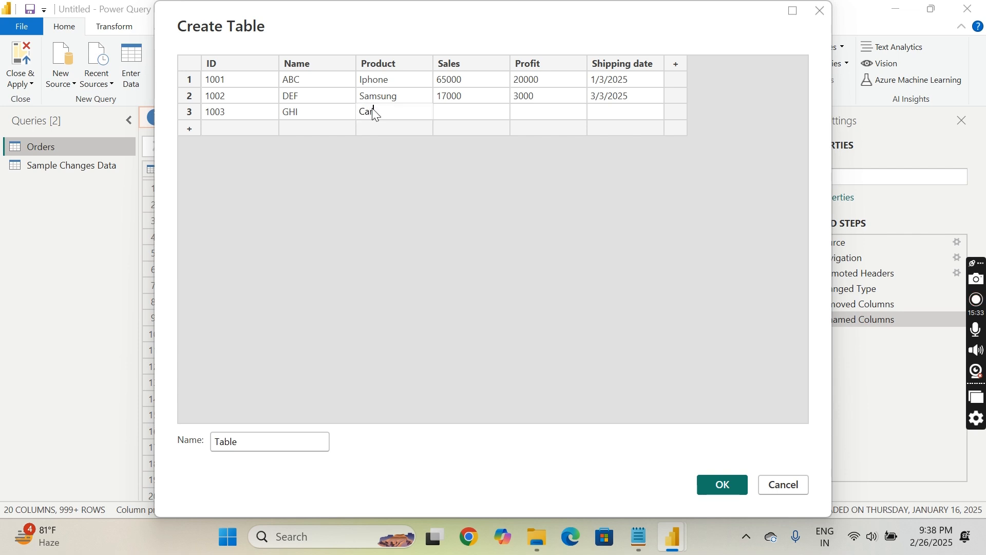
# Complete the third row with Sales 1000000, Profit 10000 and Shipping date 20/3/2025
pyautogui.click(448, 110)
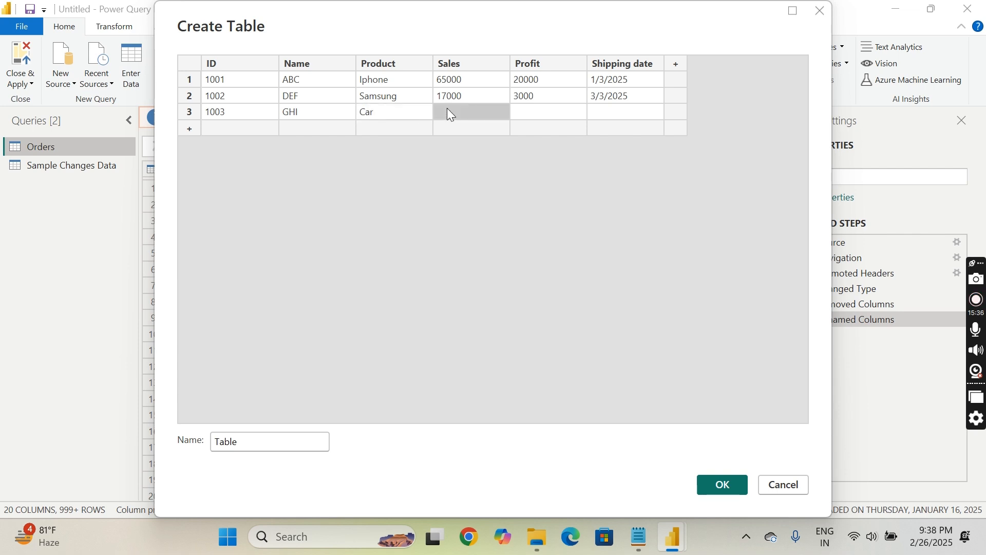
pyautogui.write('1')
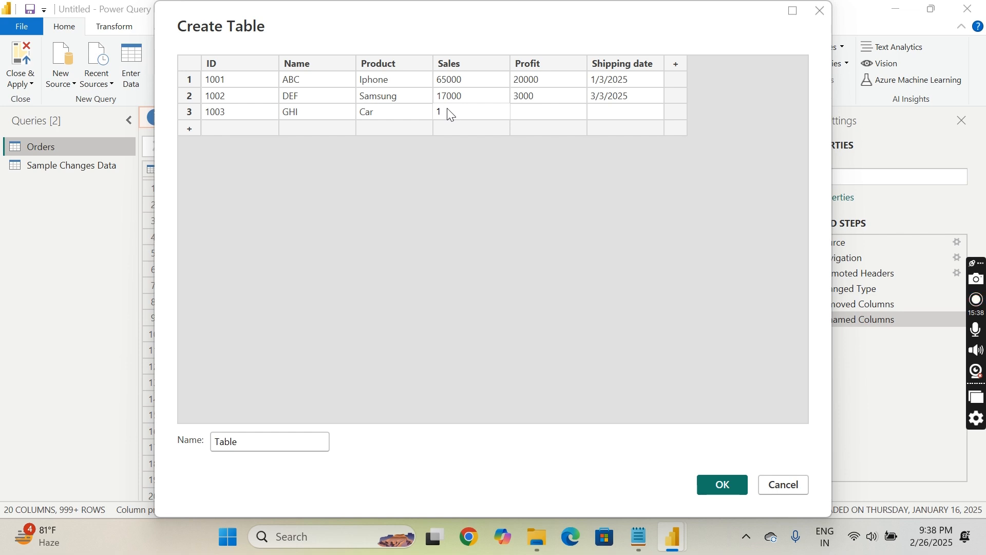
pyautogui.write('00000')
pyautogui.write('0')
pyautogui.click(564, 113)
pyautogui.write('10000')
pyautogui.click(616, 102)
pyautogui.click(608, 113)
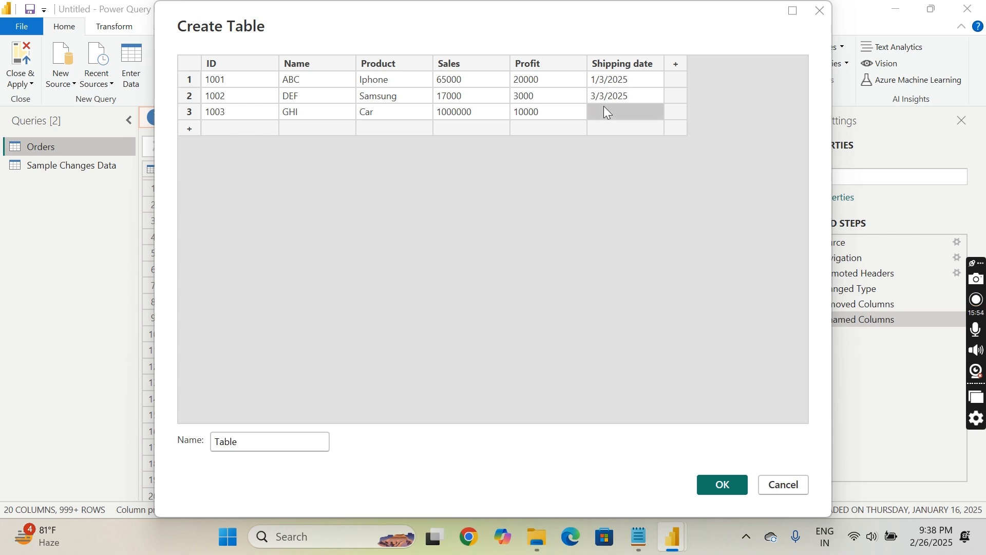
pyautogui.write('20')
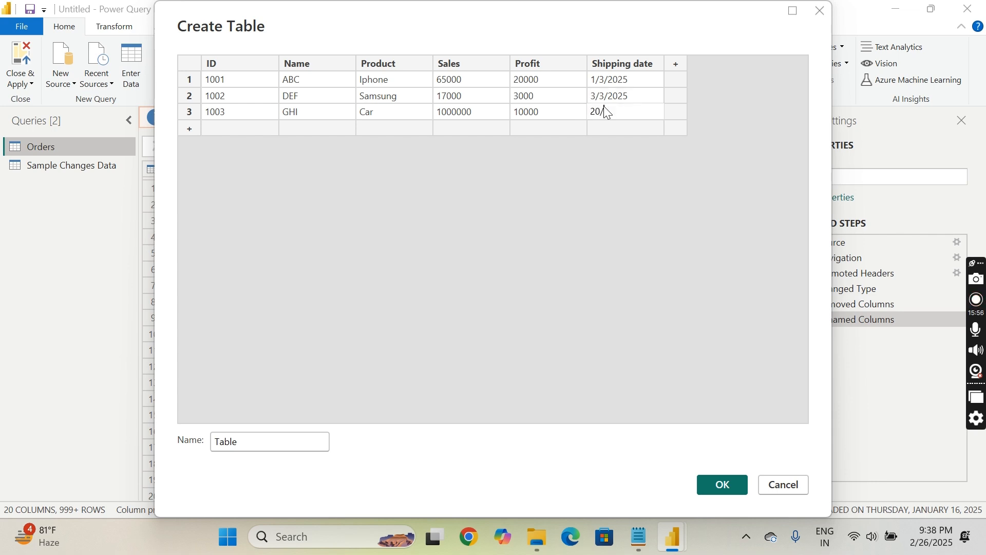
pyautogui.write('/3/2025')
pyautogui.click(721, 198)
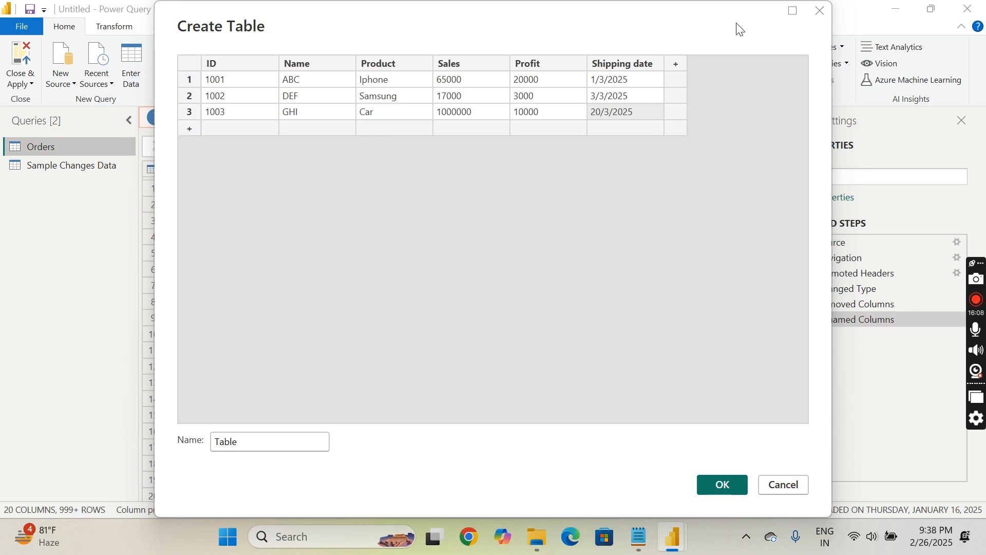
# Name the new table Manual Data and create it as a query
pyautogui.click(259, 443)
pyautogui.press('BackSpace')
pyautogui.press('BackSpace')
pyautogui.press('BackSpace')
pyautogui.press('BackSpace')
pyautogui.press('BackSpace')
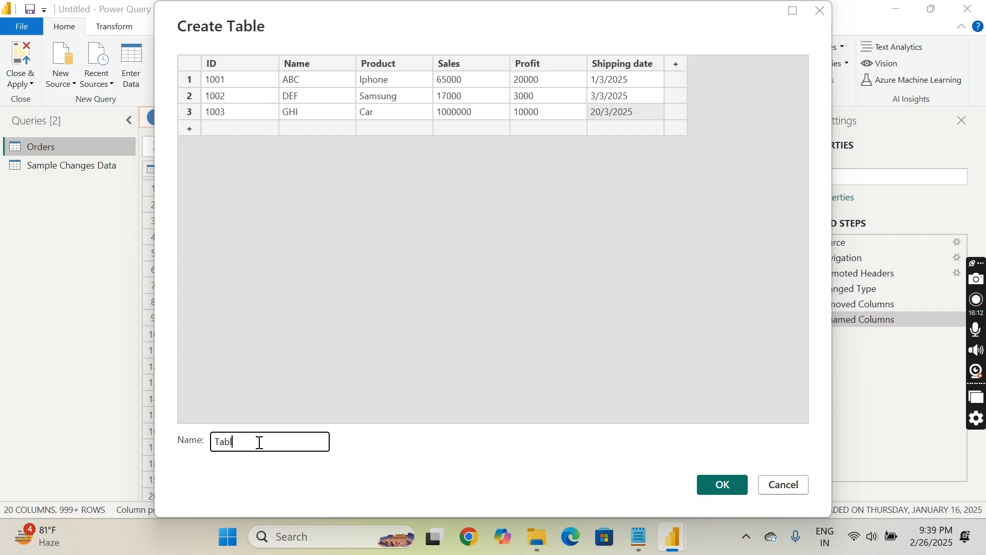
pyautogui.write('Manual Data')
pyautogui.click(517, 376)
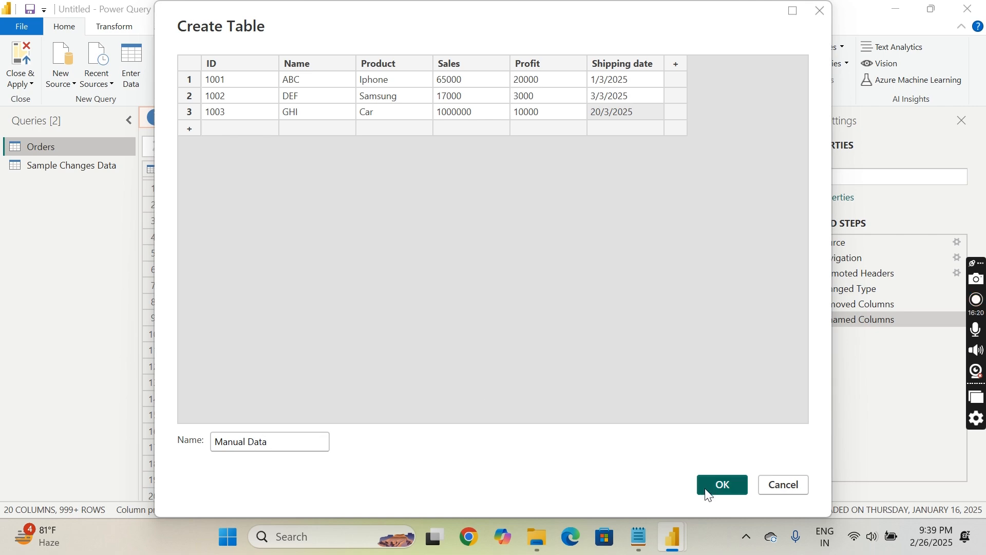
pyautogui.click(721, 489)
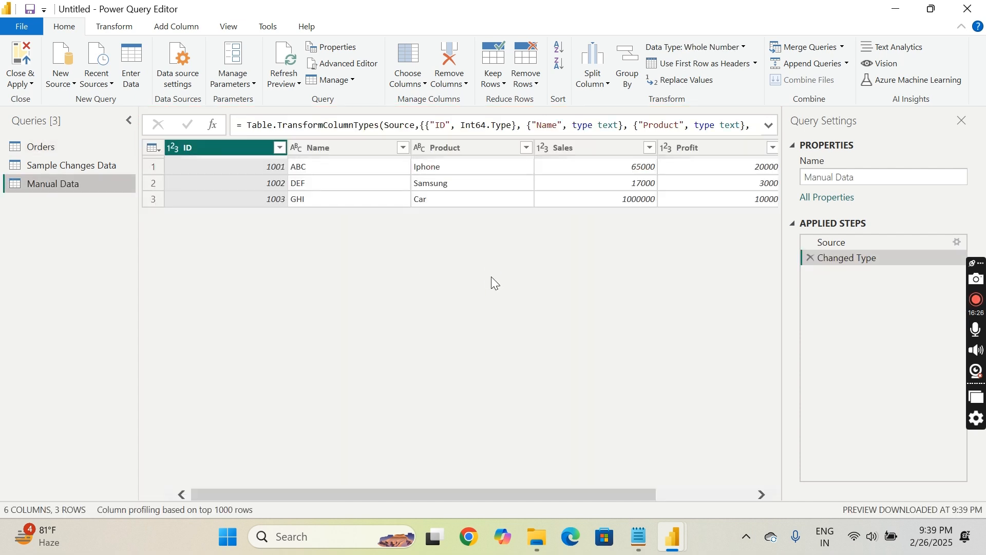
# Check the columns of the Manual Data query, and apply the query changes to return to the Power BI Desktop report
pyautogui.hscroll(2, 673, 175)
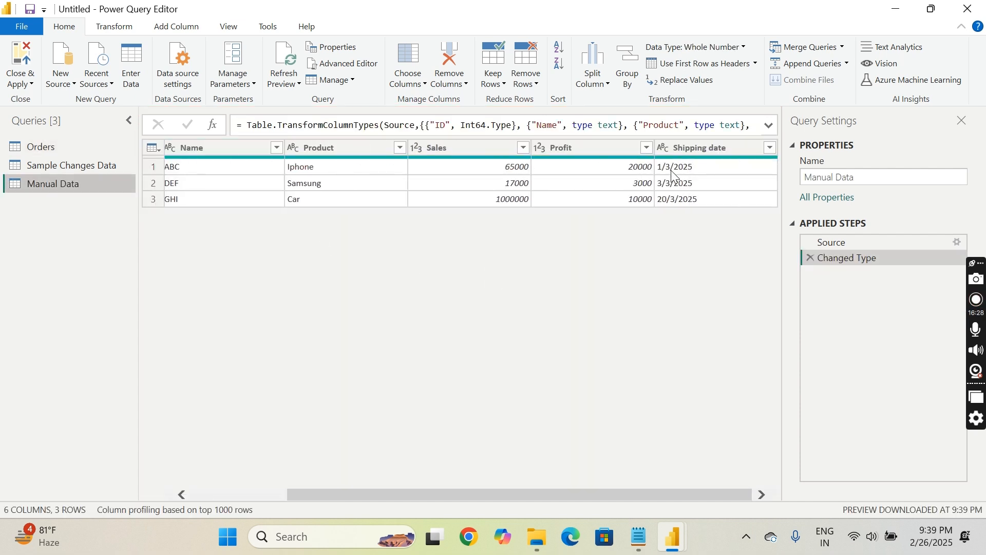
pyautogui.hscroll(-2, 673, 176)
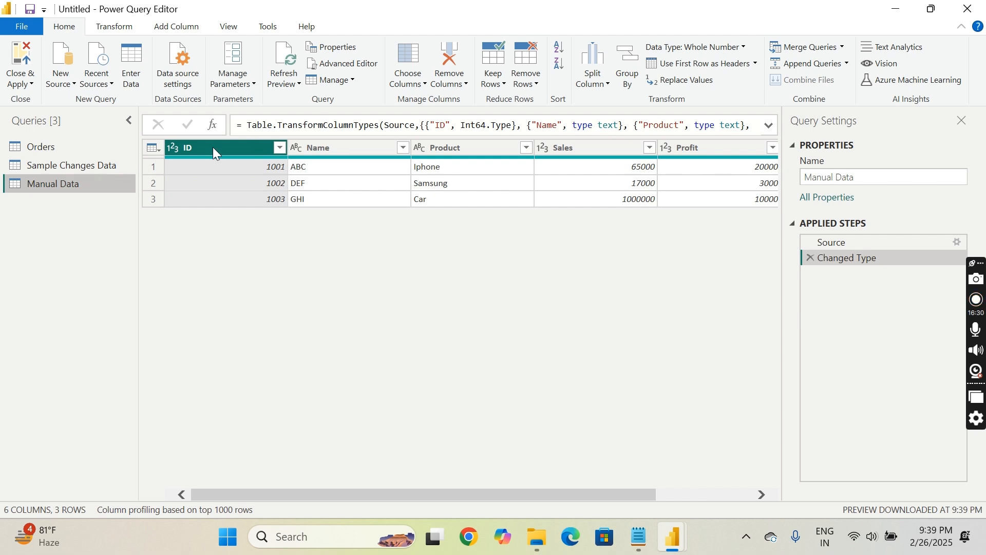
pyautogui.click(20, 63)
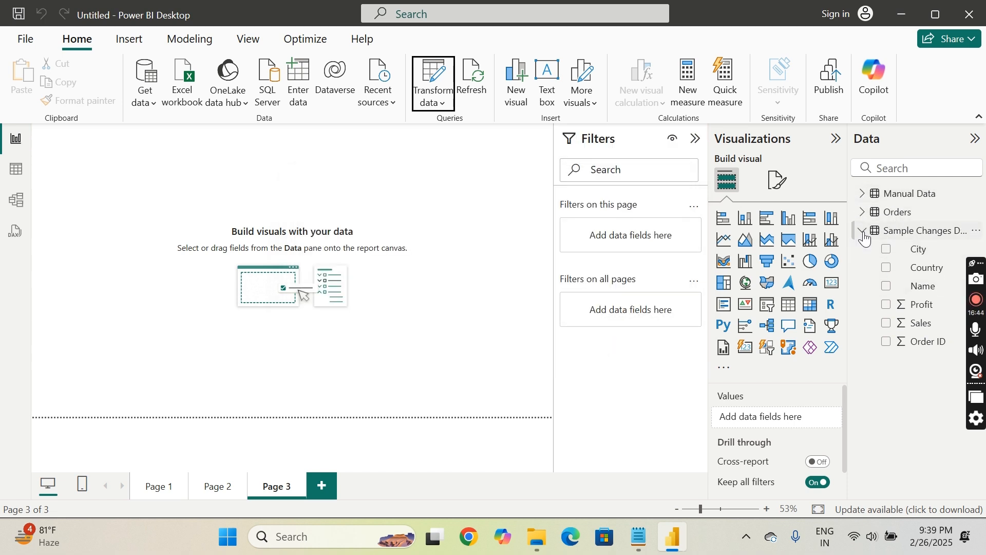
# Create a visual on Page 3 from the Manual Data fields ID, Name, Product, Profit, Sales and Shipping date
pyautogui.click(863, 231)
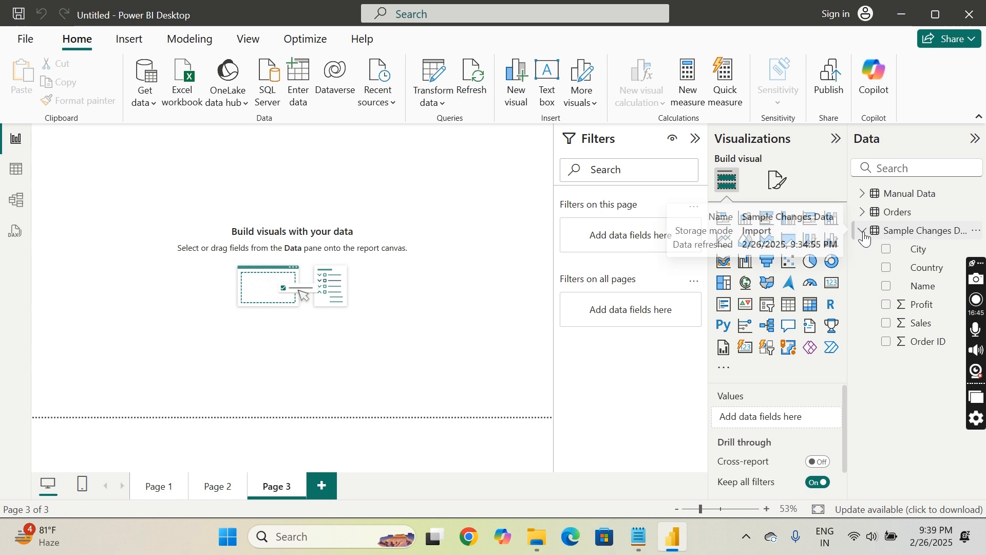
pyautogui.click(864, 197)
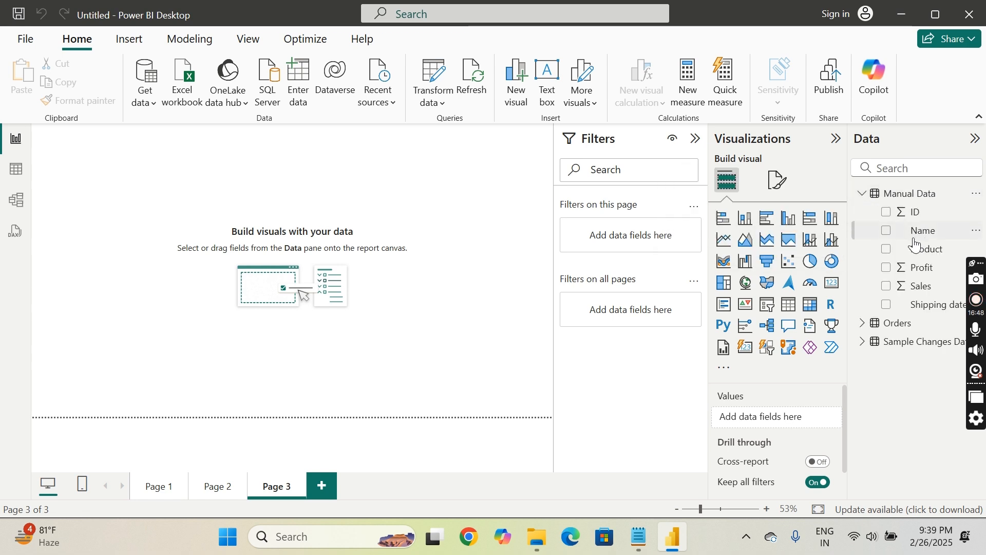
pyautogui.click(887, 212)
pyautogui.click(887, 231)
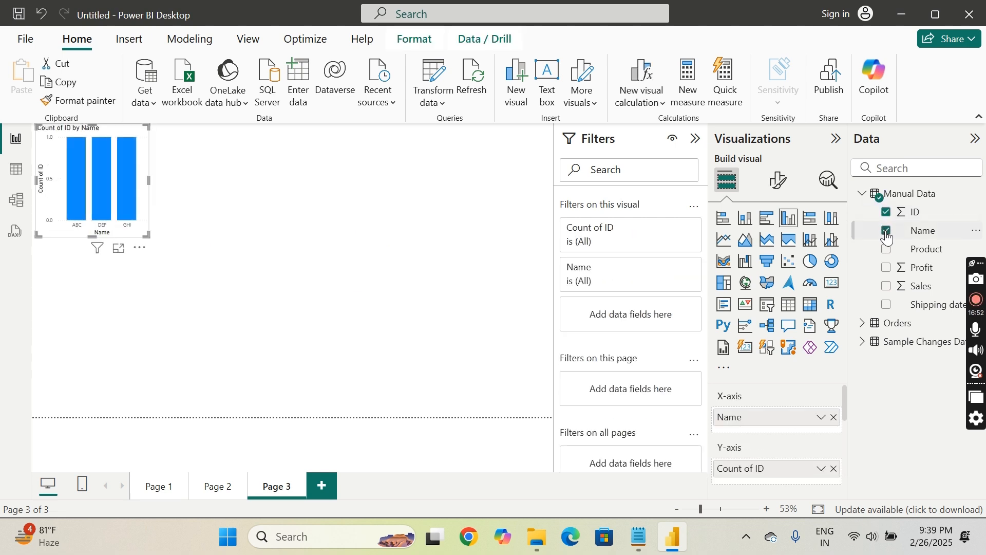
pyautogui.click(887, 250)
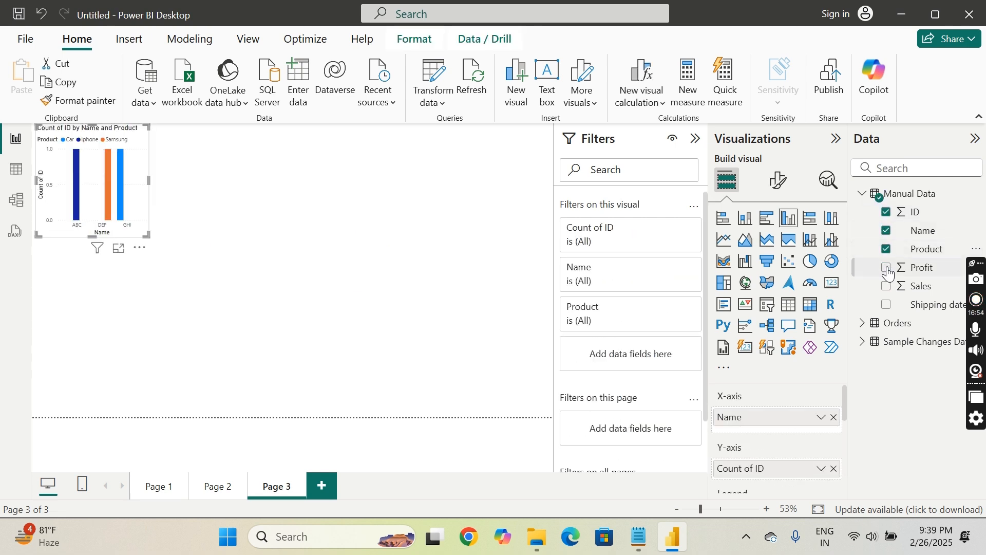
pyautogui.click(887, 267)
pyautogui.click(887, 286)
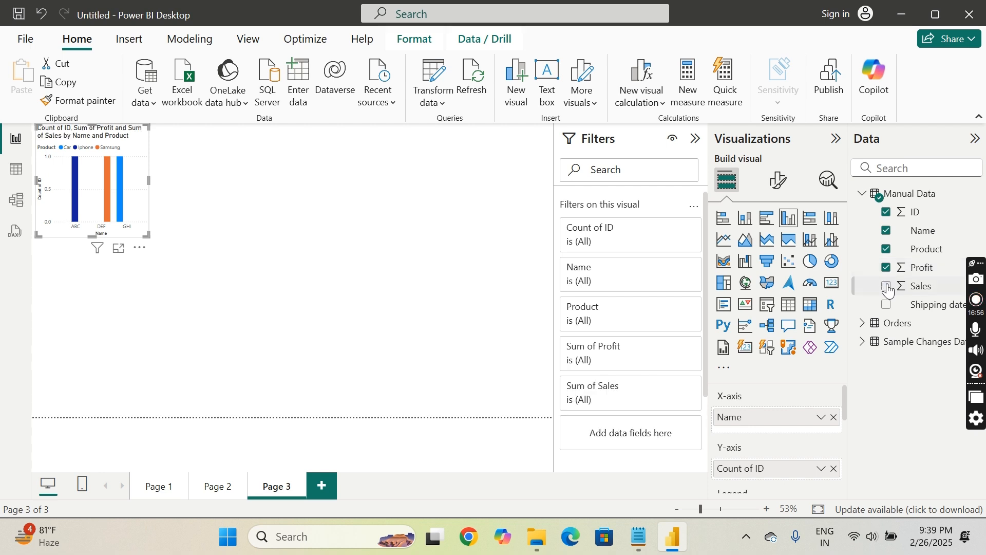
pyautogui.click(887, 305)
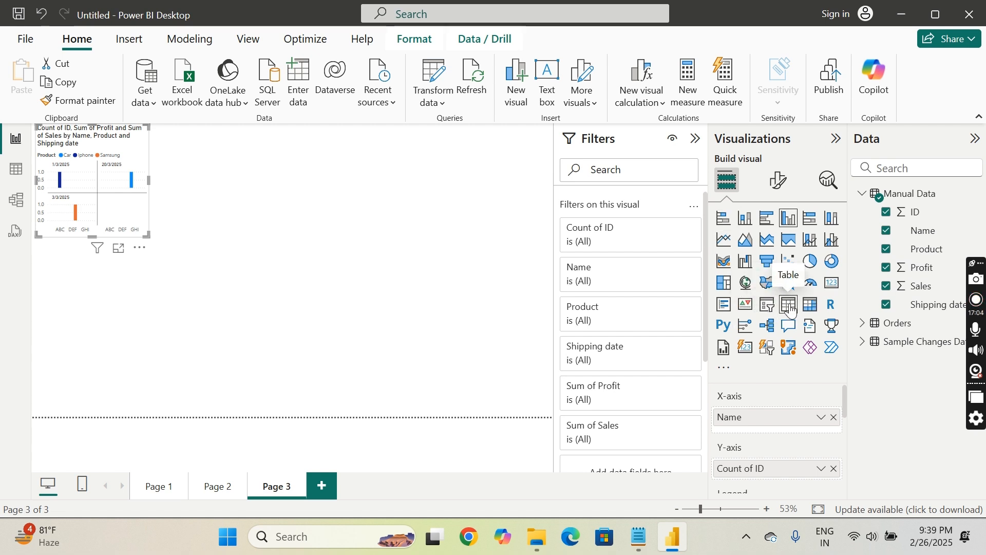
# Convert the Page 3 visual to a table and enlarge it so all six Manual Data columns fit
pyautogui.click(789, 306)
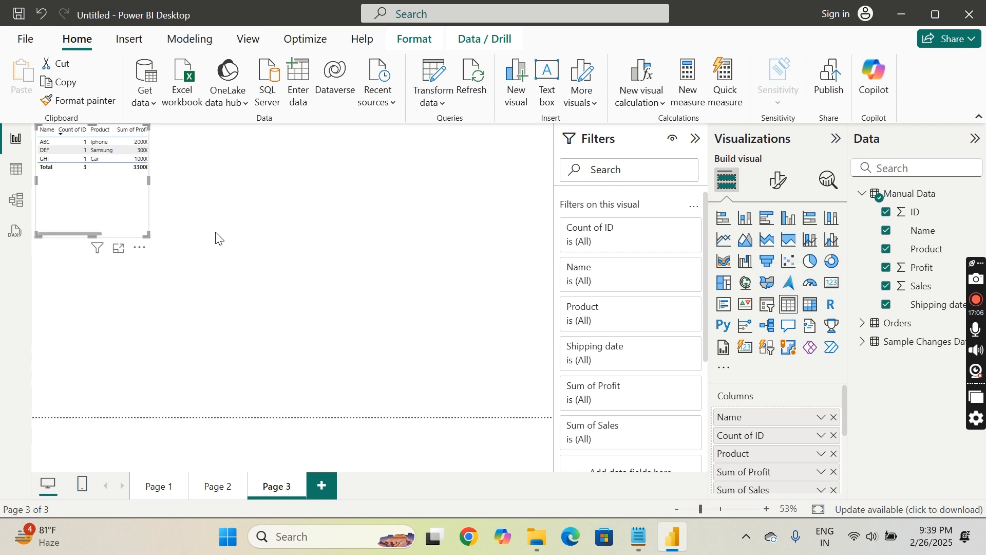
pyautogui.moveTo(148, 235); pyautogui.dragTo(335, 293)
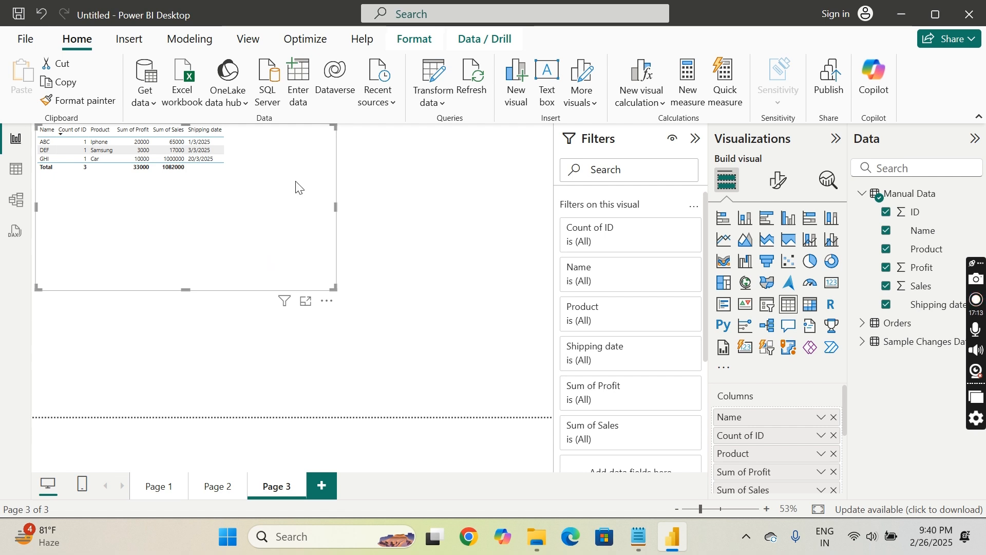
# Reopen Transform data, view the Manual Data query, and look at the blank Enter Data table before closing it
pyautogui.click(435, 97)
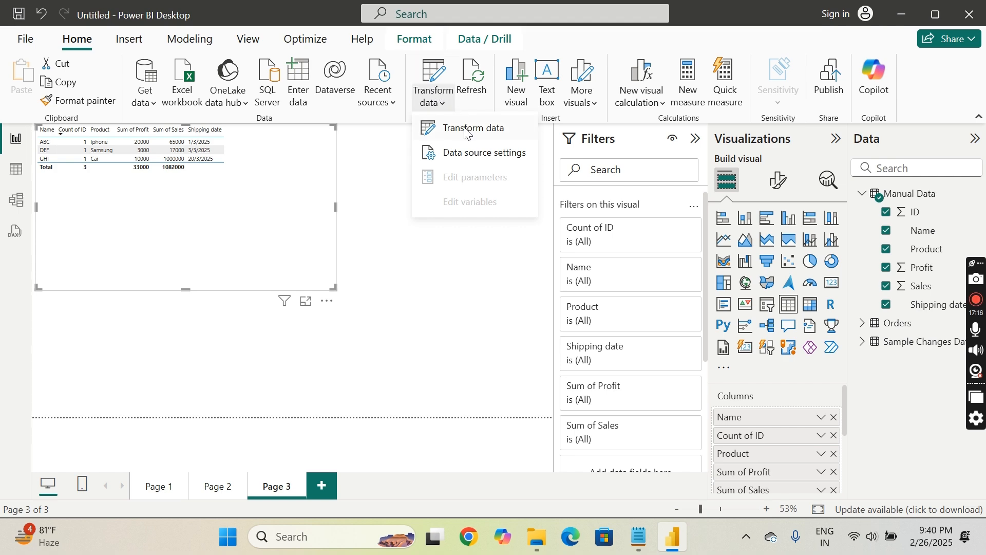
pyautogui.click(468, 133)
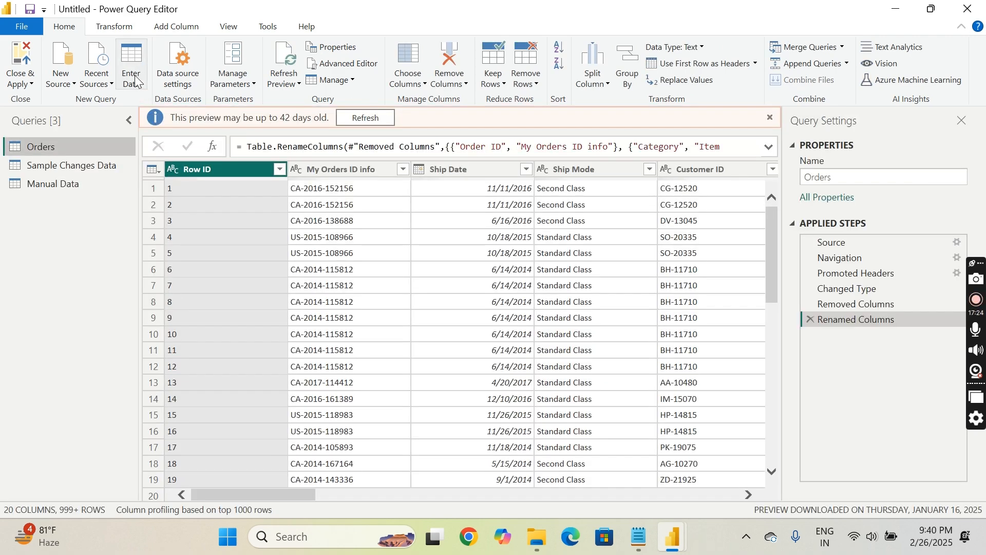
pyautogui.click(59, 184)
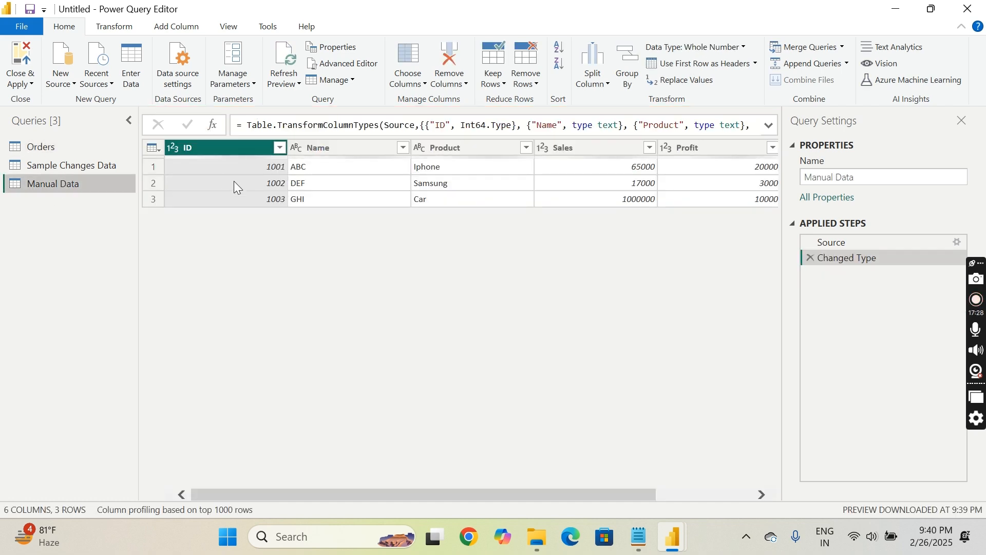
pyautogui.click(134, 68)
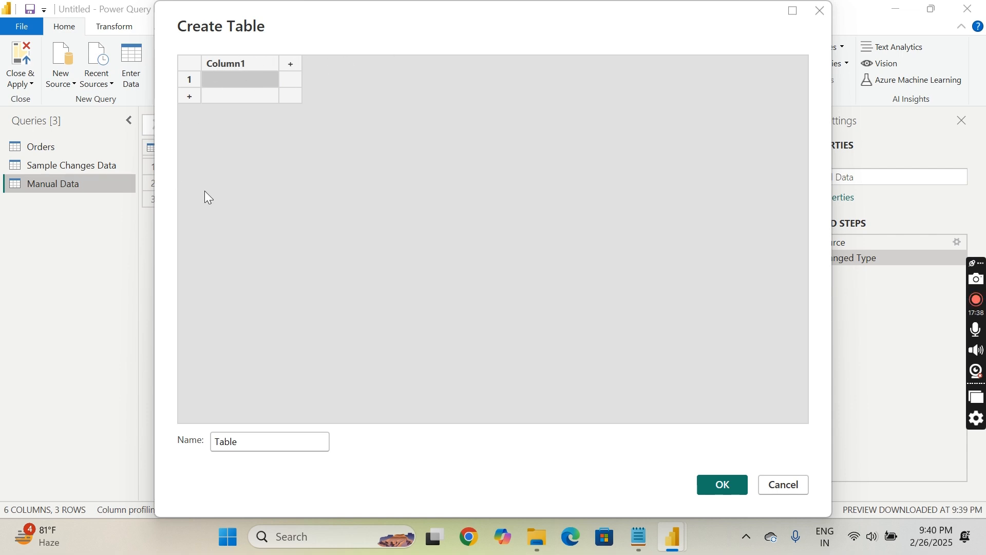
pyautogui.click(821, 11)
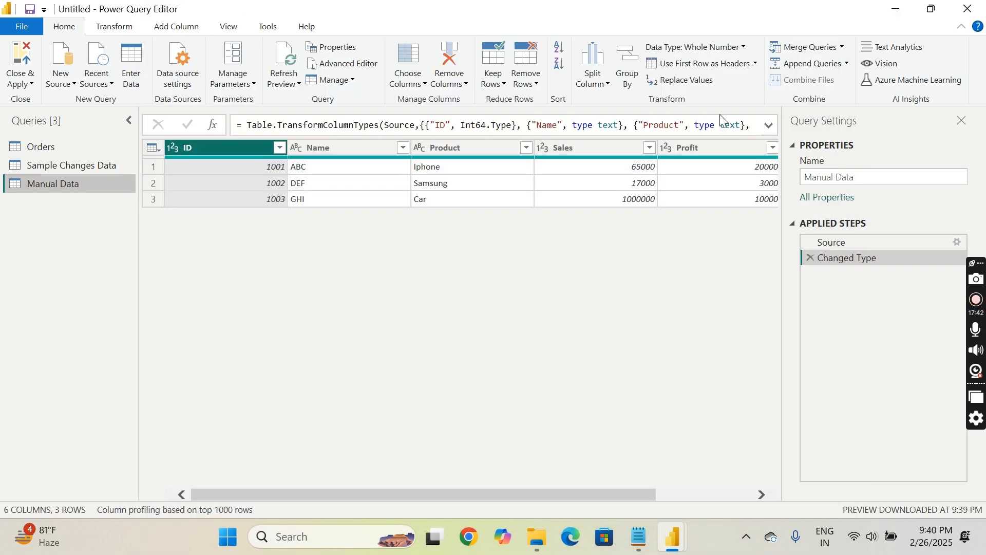
# Switch to the Notepad notes and copy "4. We check some of options at Pivoting ?" onto a new line below the repeated item 3
pyautogui.hotkey('alt', 'Tab')
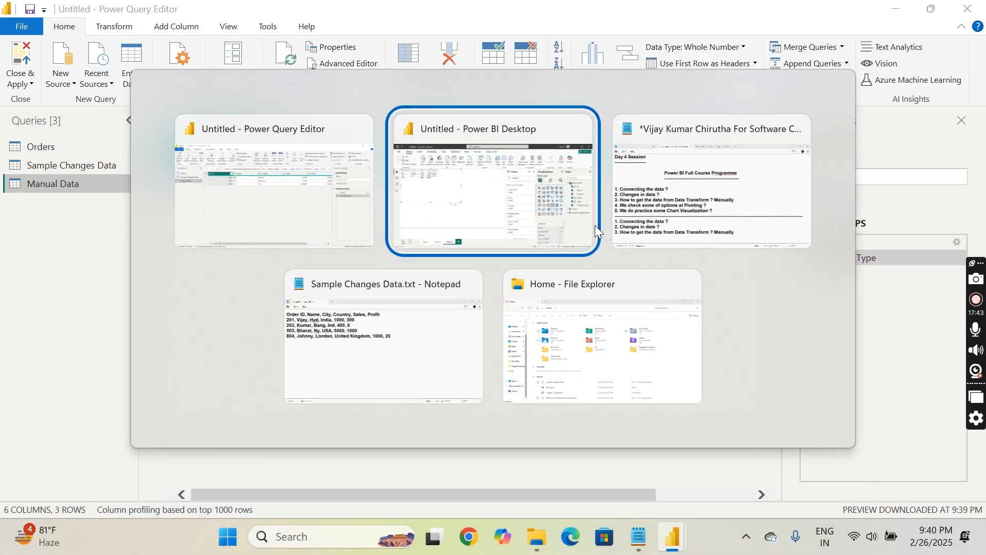
pyautogui.hotkey('alt', 'Tab')
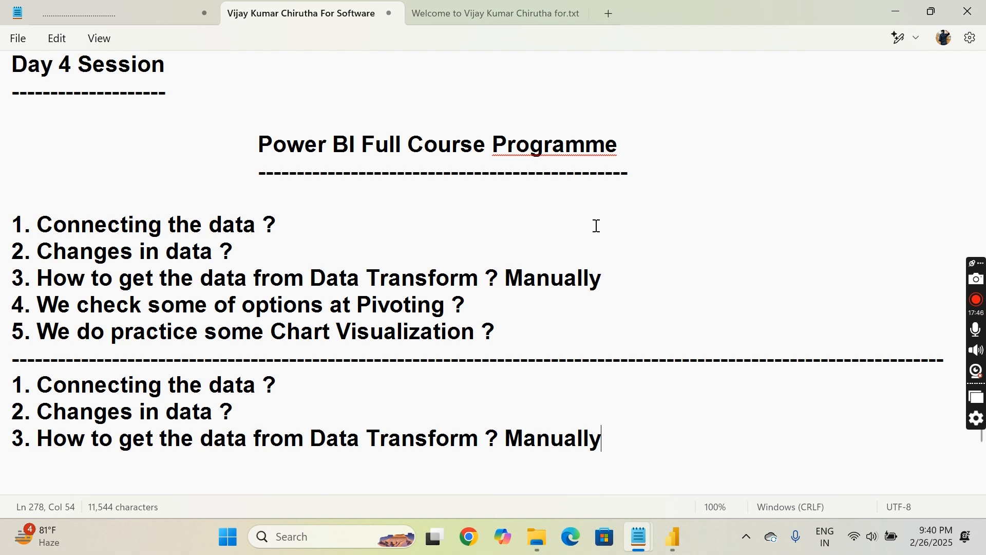
pyautogui.click(472, 305)
pyautogui.moveTo(476, 303); pyautogui.dragTo(11, 315)
pyautogui.hotkey('ctrl', 'c')
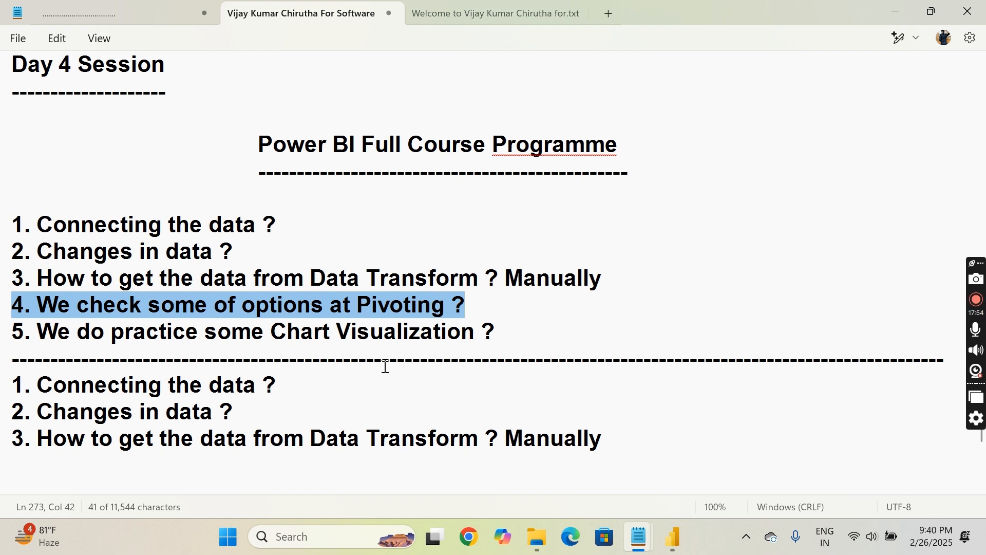
pyautogui.click(644, 437)
pyautogui.press('Return')
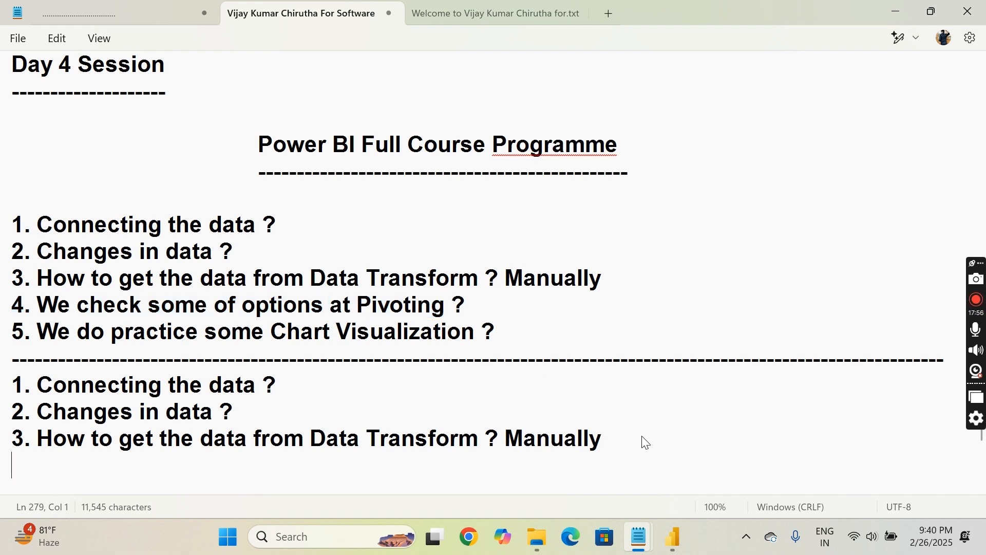
pyautogui.hotkey('ctrl', 'v')
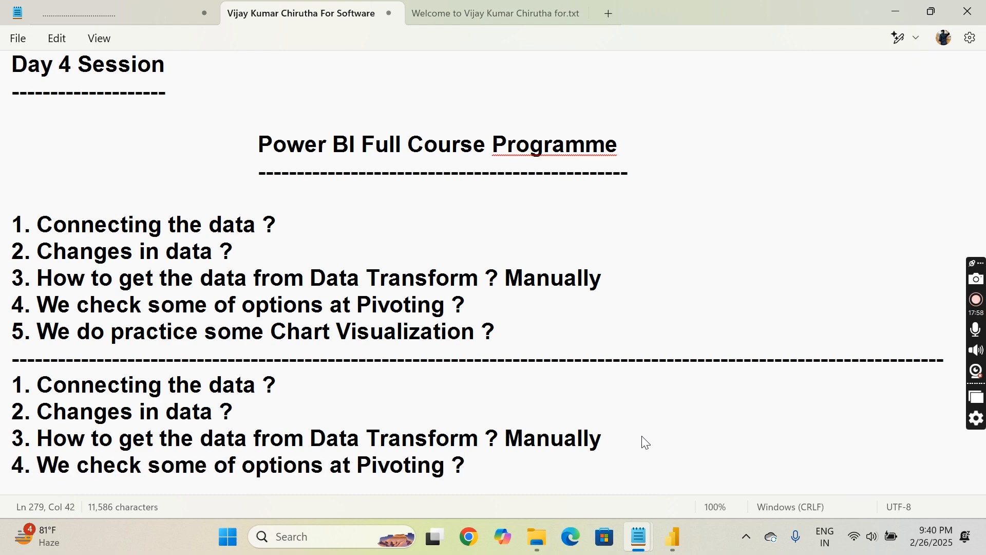
# Switch to Power Query Editor, look through the Remove Rows options, and return to the Notepad notes
pyautogui.hotkey('alt', 'Tab')
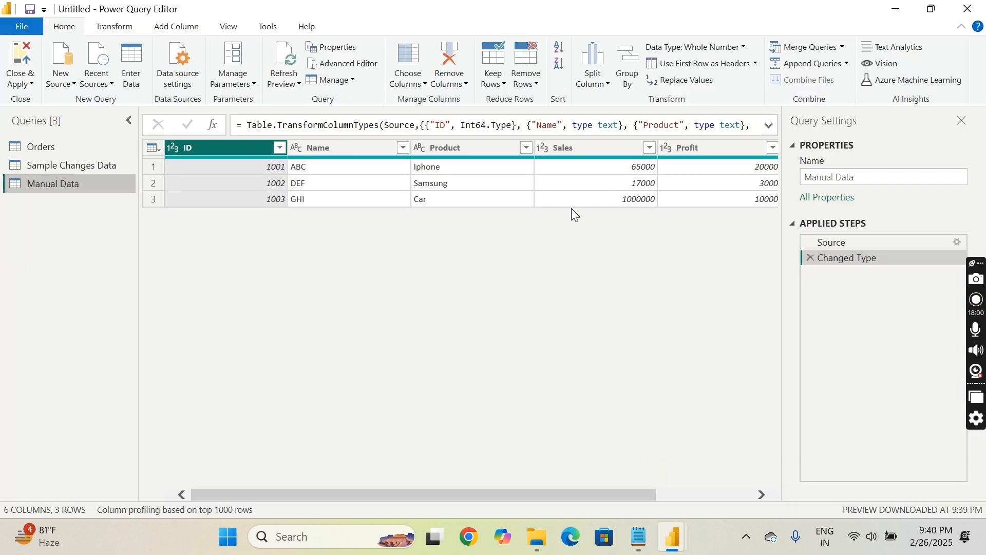
pyautogui.click(528, 81)
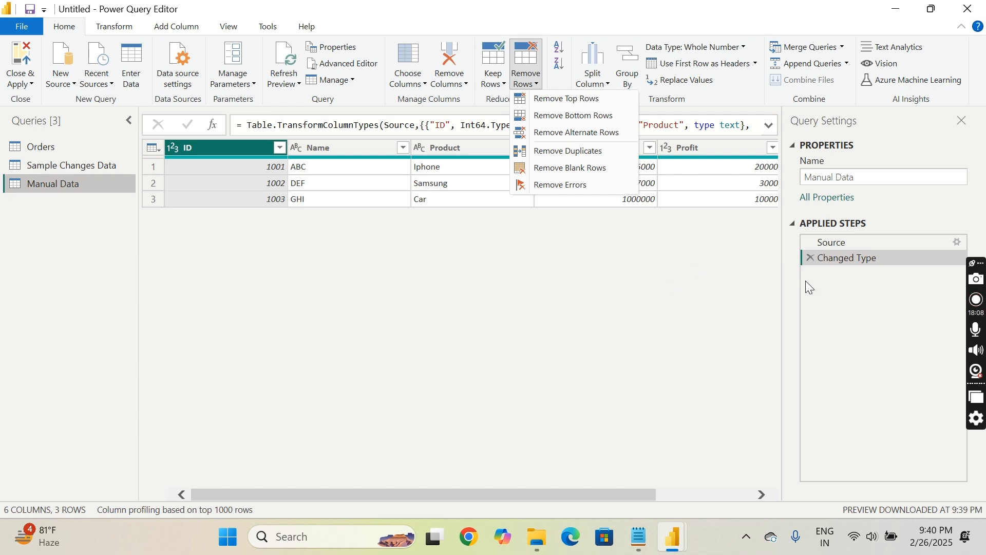
pyautogui.hotkey('alt', 'Tab')
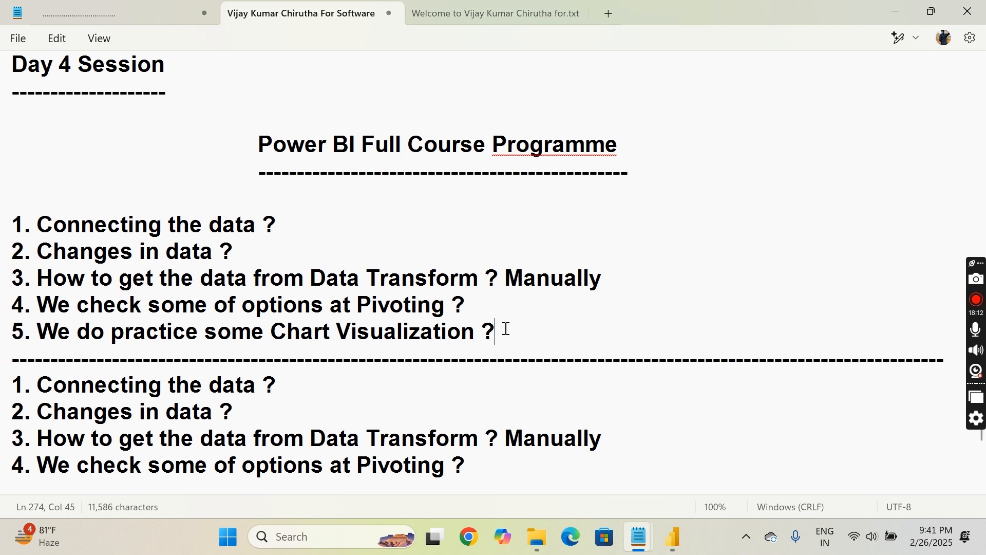
# Copy "5. We do practice some Chart Visualization ?" onto a new line below the repeated item 4
pyautogui.moveTo(506, 329); pyautogui.dragTo(14, 331)
pyautogui.hotkey('ctrl', 'c')
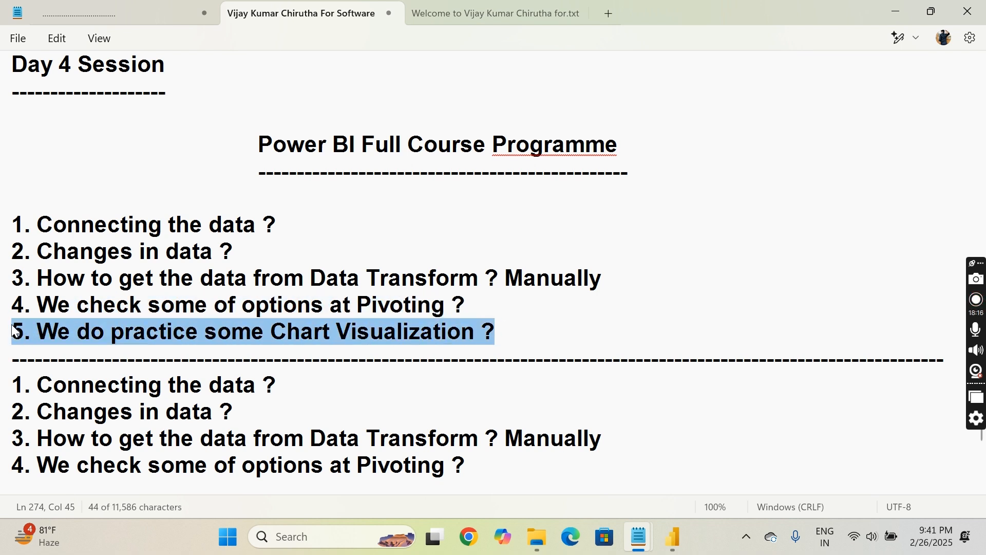
pyautogui.hotkey('alt', 'Tab')
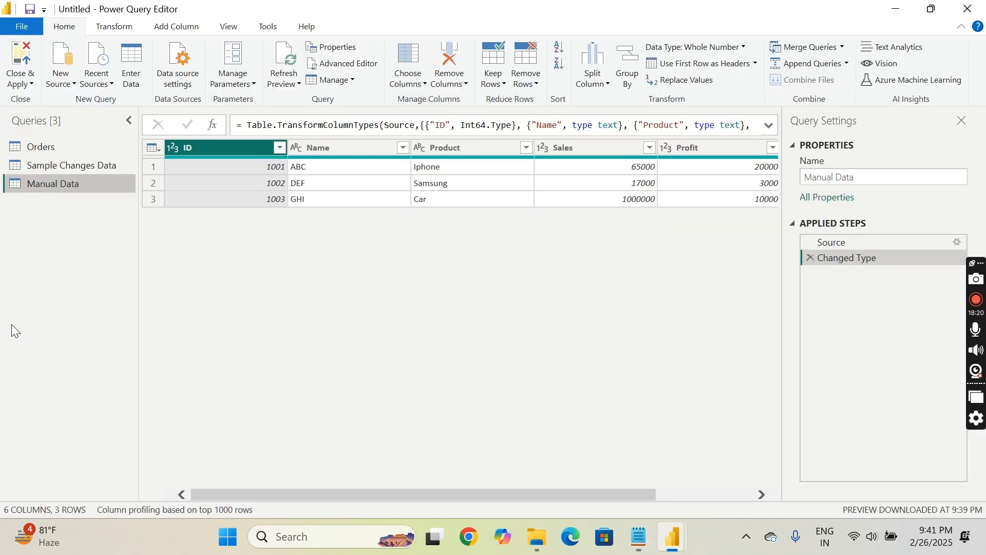
pyautogui.hotkey('alt', 'Tab')
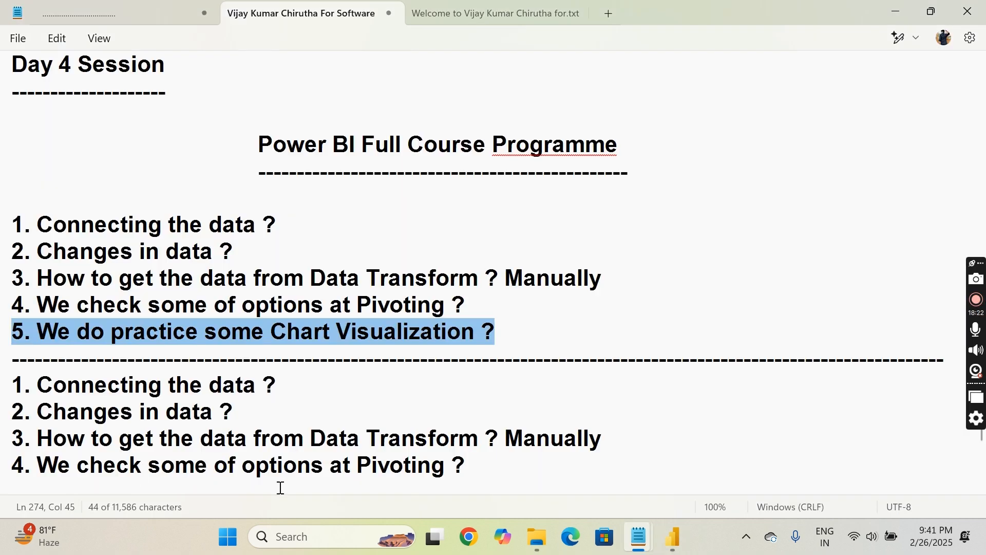
pyautogui.click(503, 468)
pyautogui.press('Return')
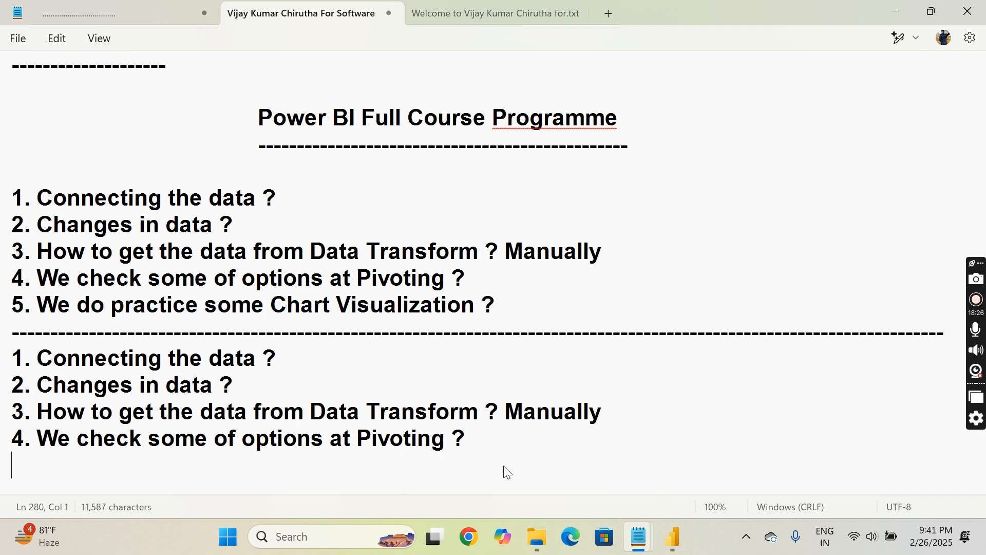
pyautogui.hotkey('ctrl', 'v')
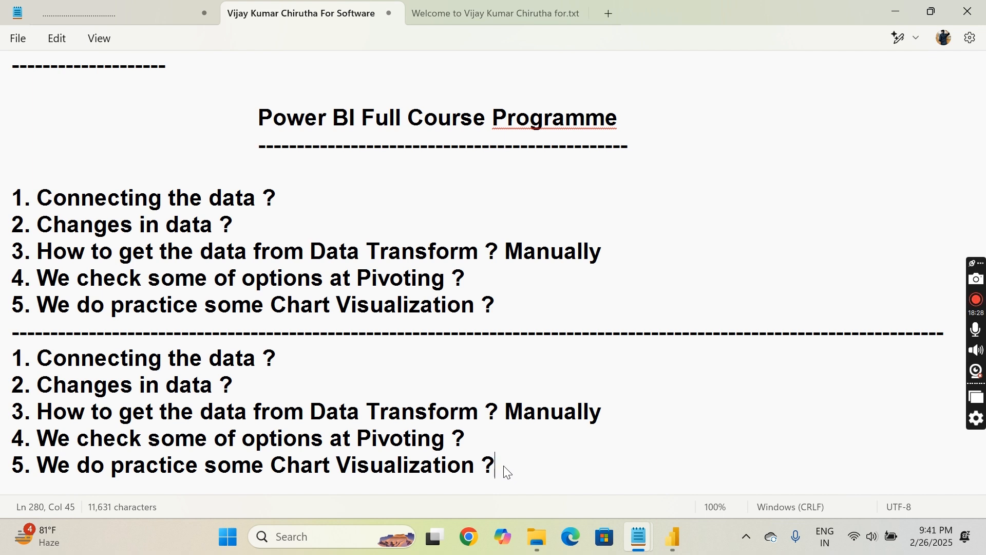
# Add the indented bullet "- In Power BI, We do have multiple chart types" below the repeated item 5
pyautogui.press('Return')
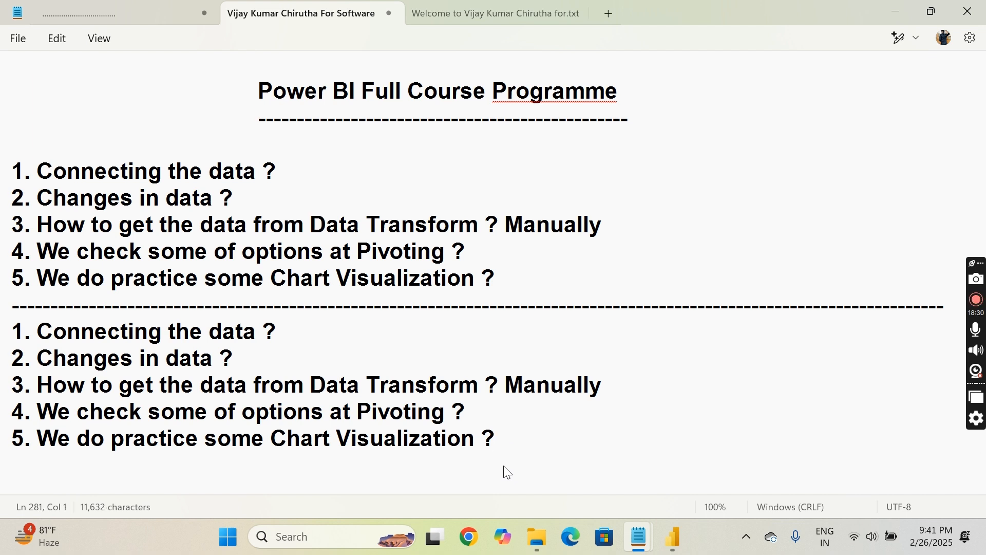
pyautogui.press('Tab')
pyautogui.write('- ')
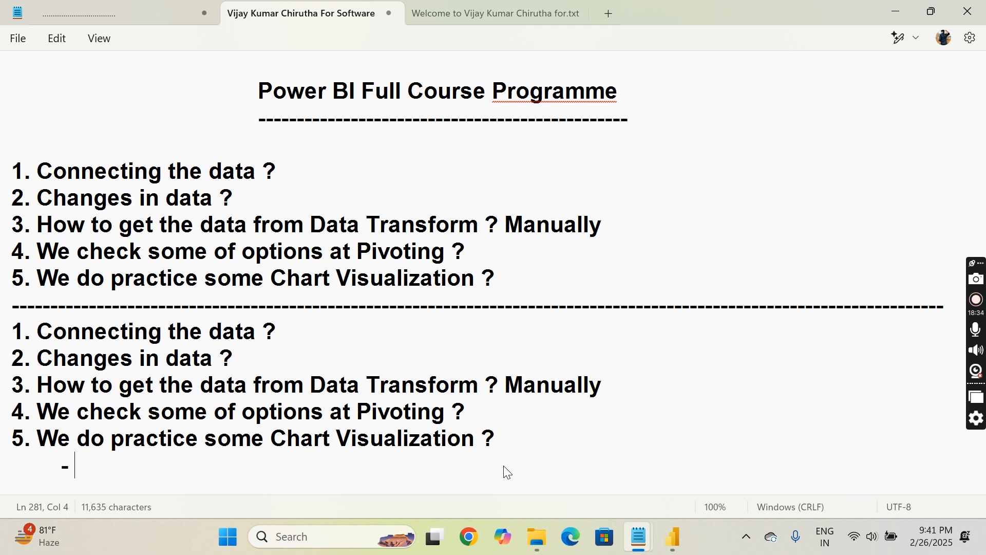
pyautogui.write('In Pow')
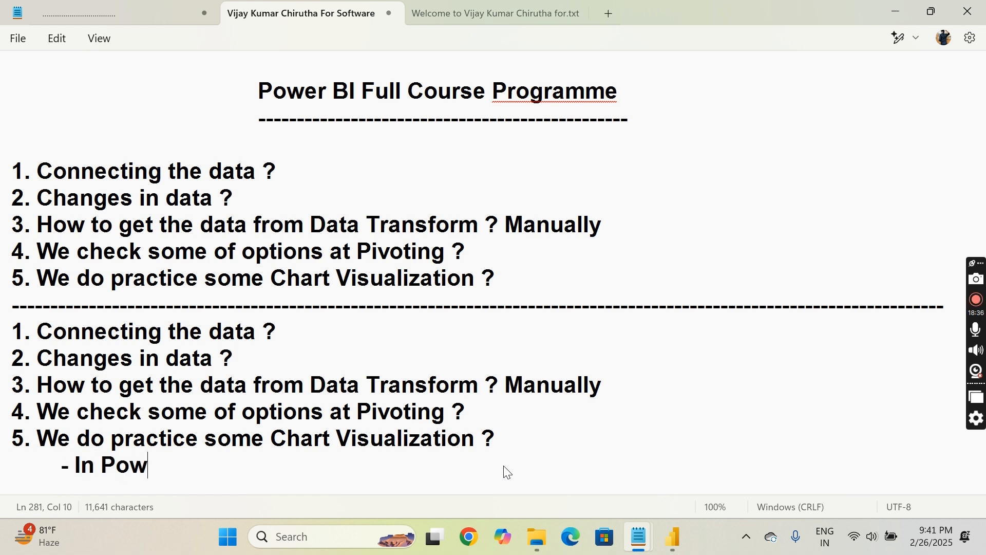
pyautogui.write('er Bi')
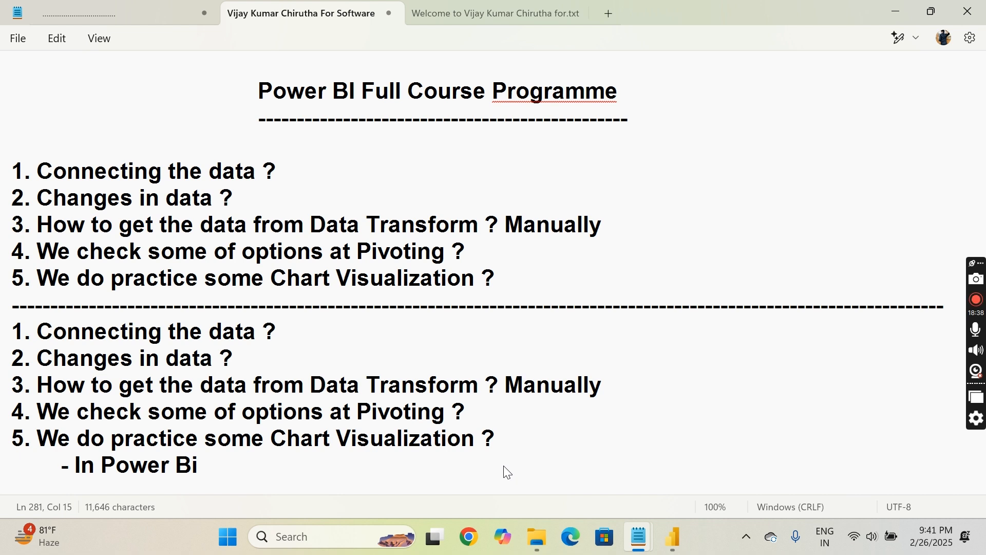
pyautogui.press('BackSpace')
pyautogui.write('I, We do have ')
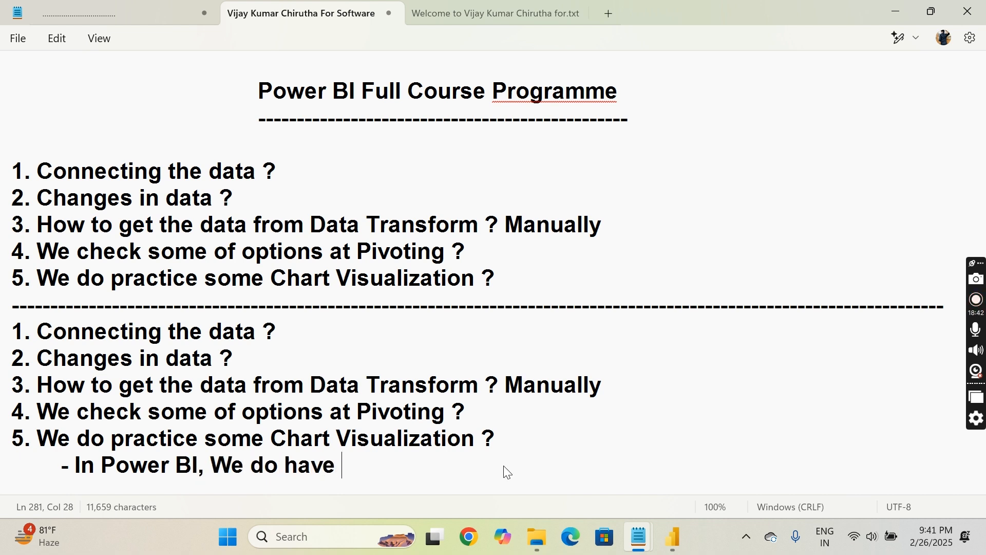
pyautogui.write('mult')
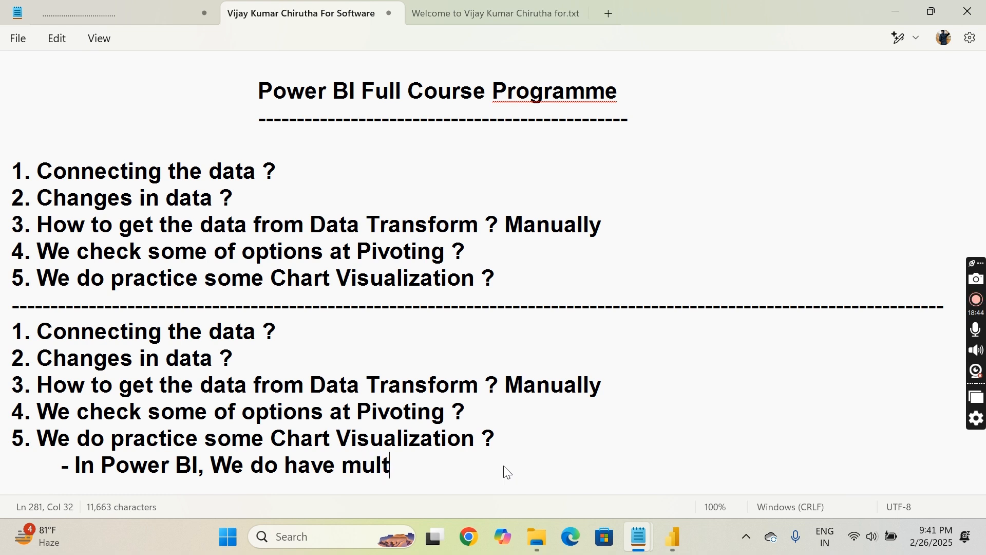
pyautogui.write('iple ')
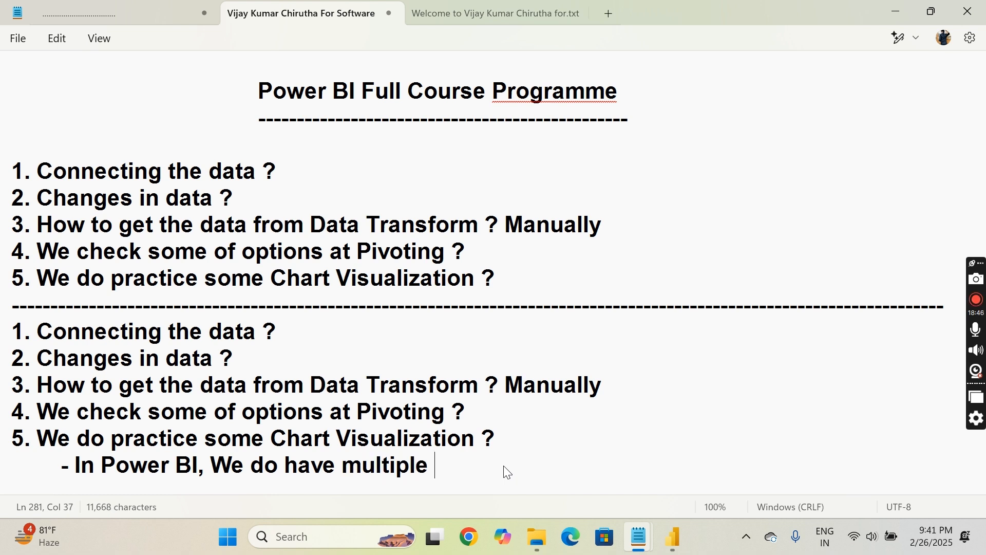
pyautogui.write('chart t')
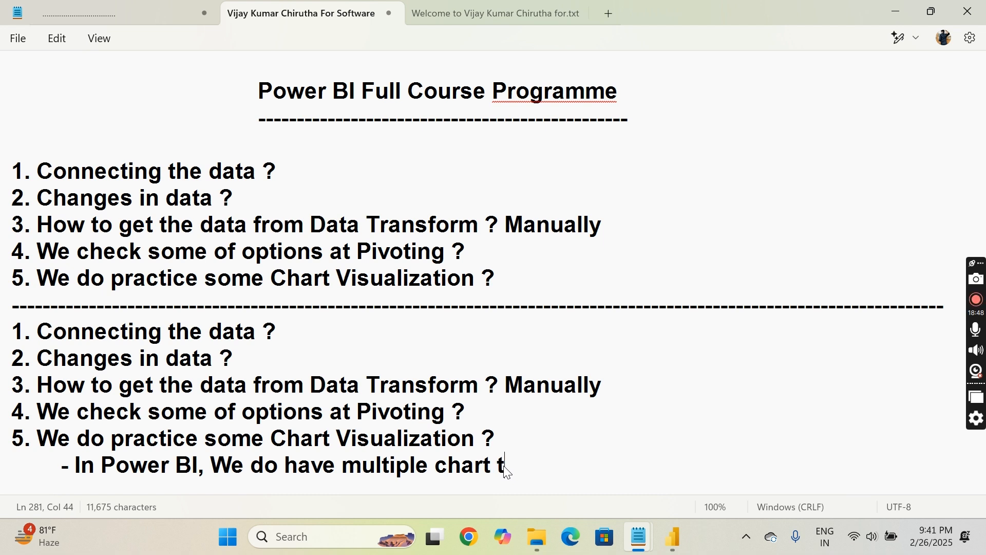
pyautogui.write('ypes')
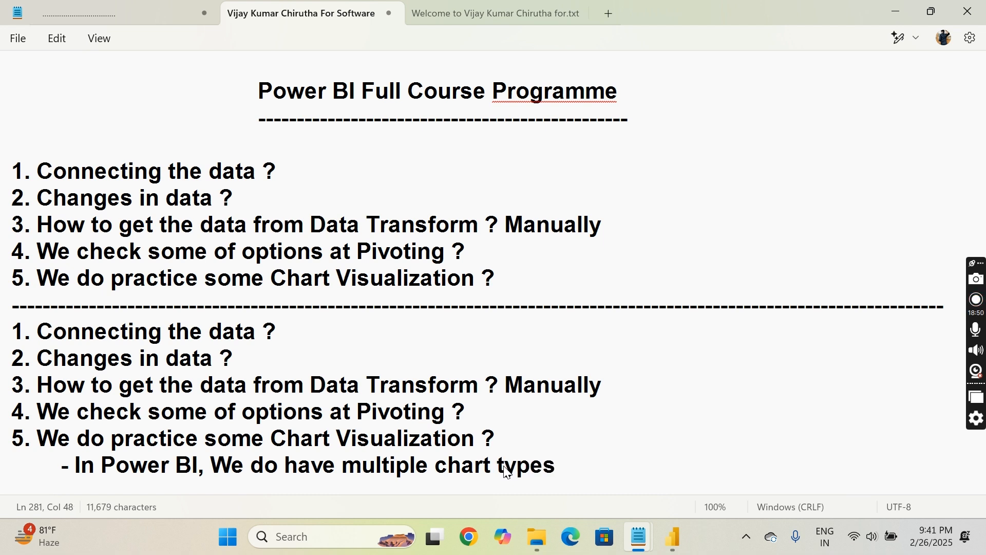
# Insert "default" before "chart types" in the bullet and end the sentence with "that are available."
pyautogui.click(440, 474)
pyautogui.write('defaul')
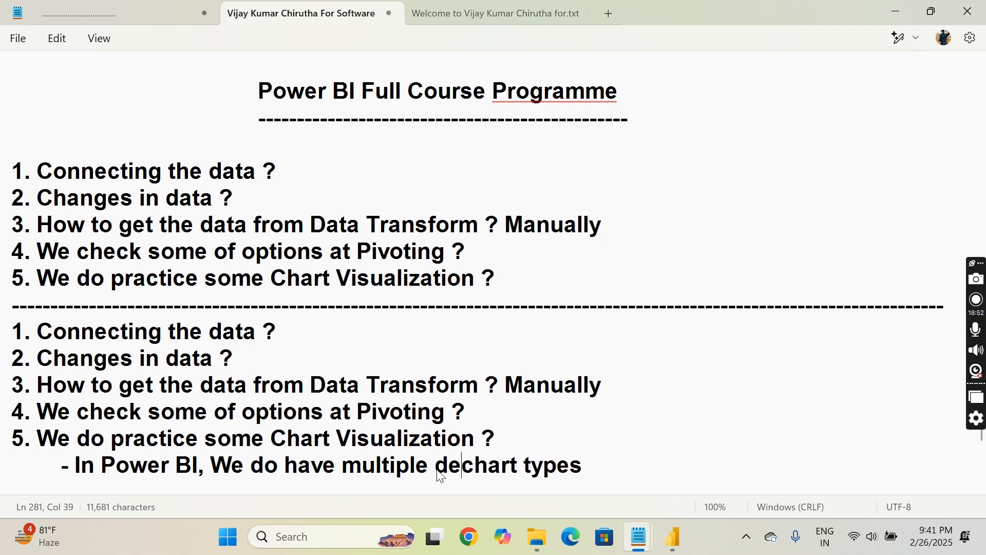
pyautogui.write('t')
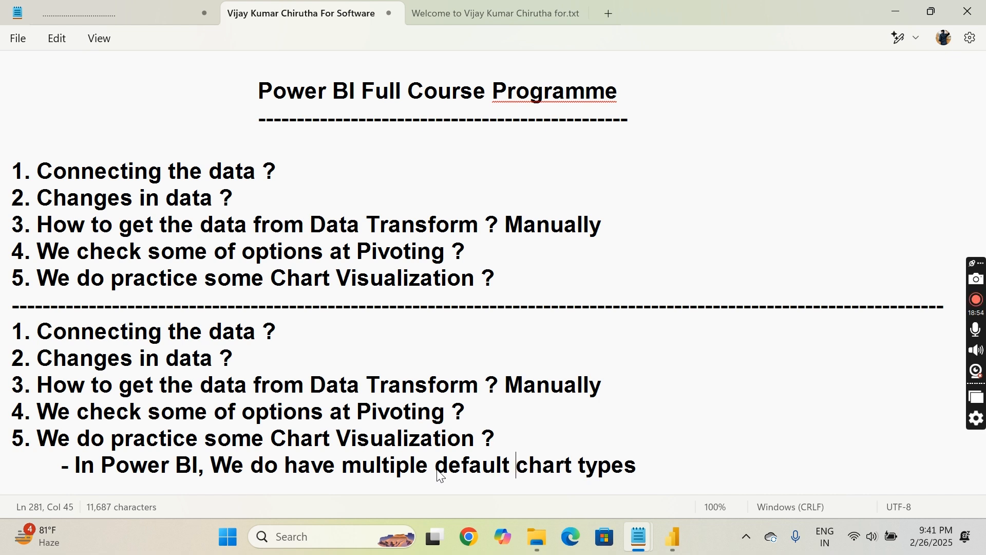
pyautogui.click(653, 467)
pyautogui.write('that are')
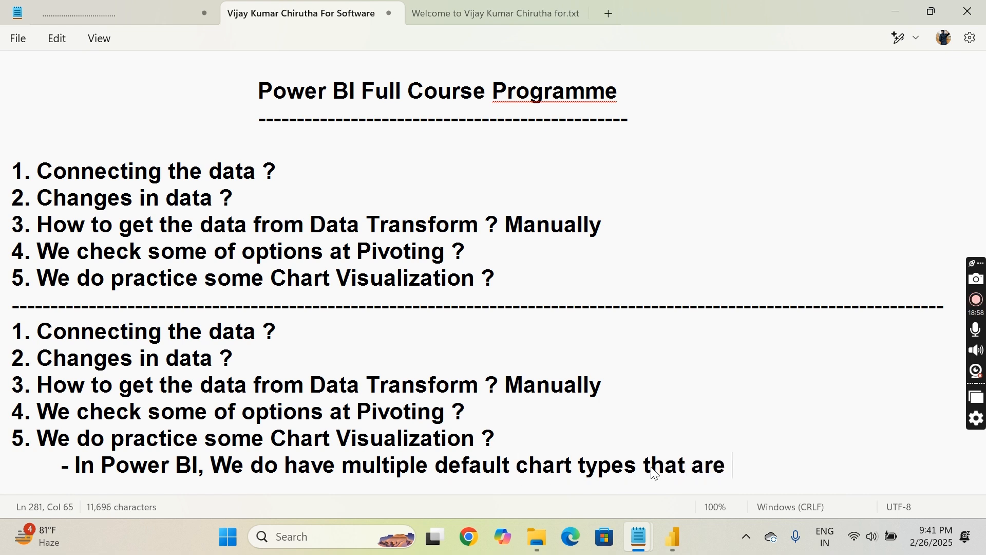
pyautogui.write(' available')
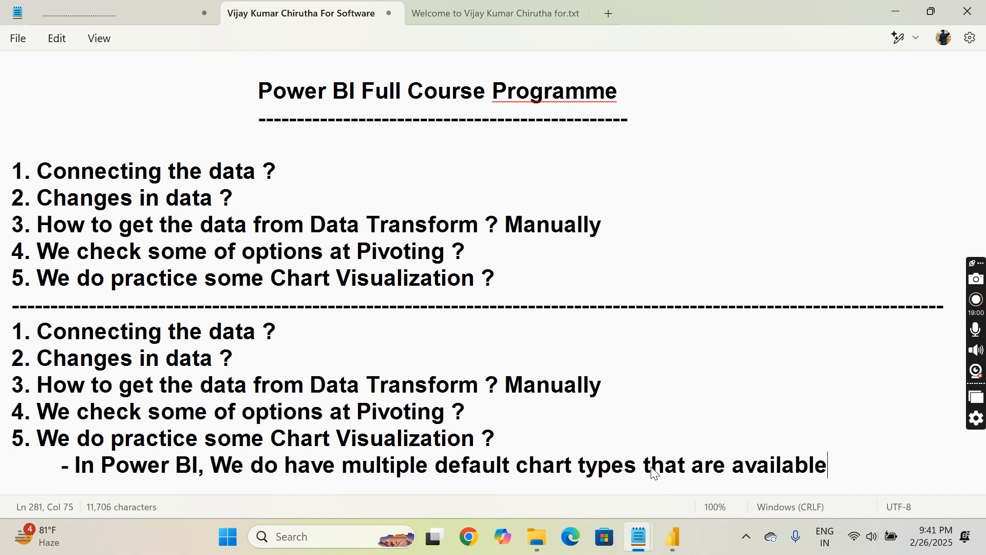
pyautogui.write('.')
# Add the heading "Chart Types :" with a dashed underline, one blank line below the bullet about default chart types
pyautogui.press('Return')
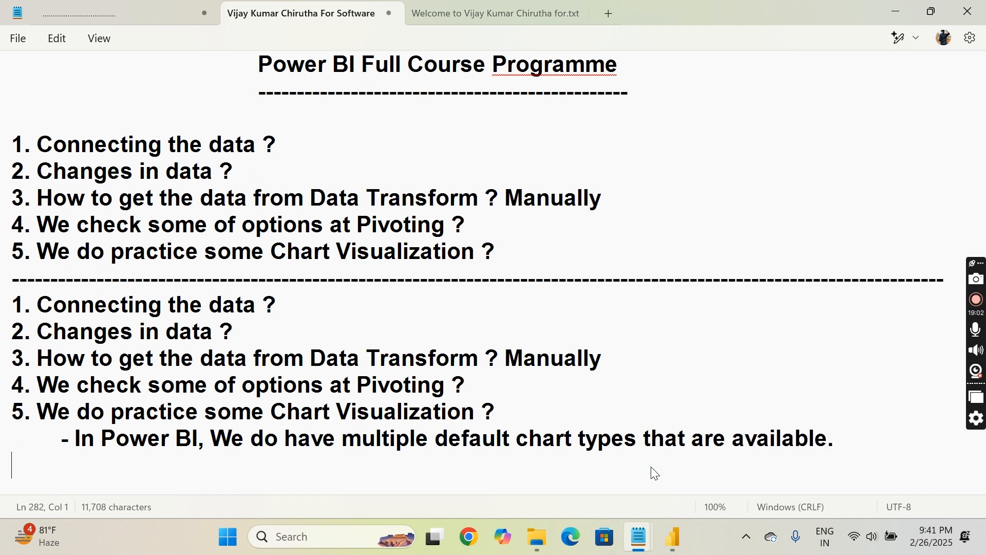
pyautogui.press('Tab')
pyautogui.press('Tab')
pyautogui.press('BackSpace')
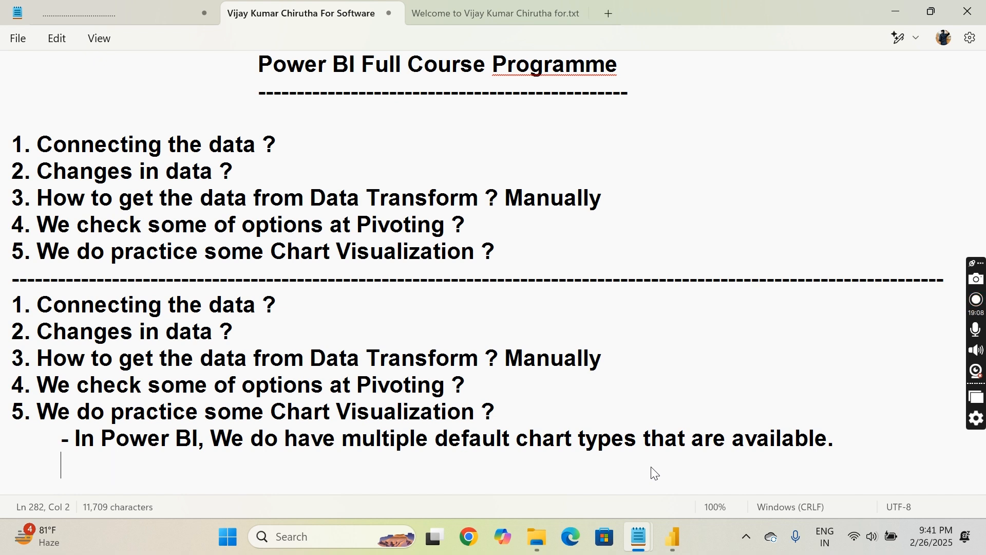
pyautogui.press('Return')
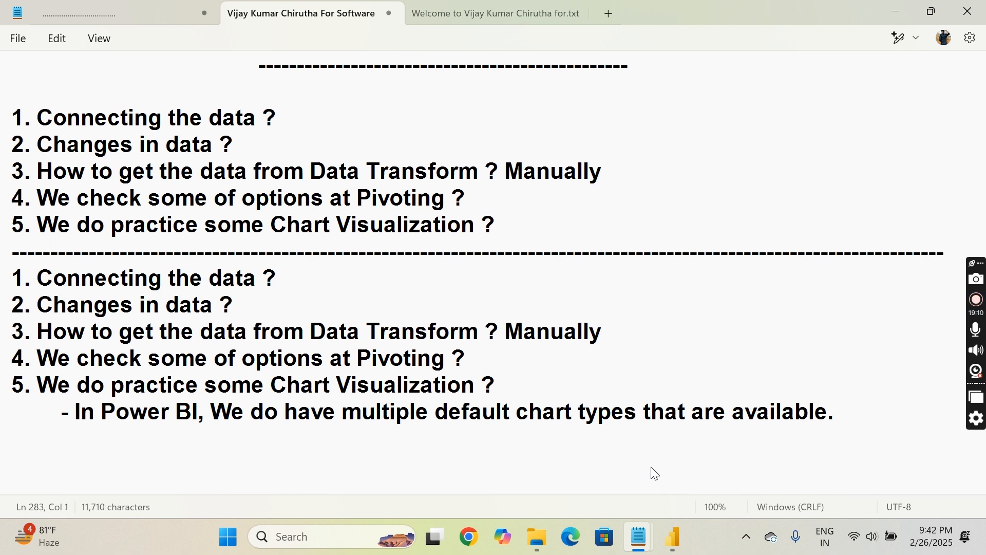
pyautogui.write('Char')
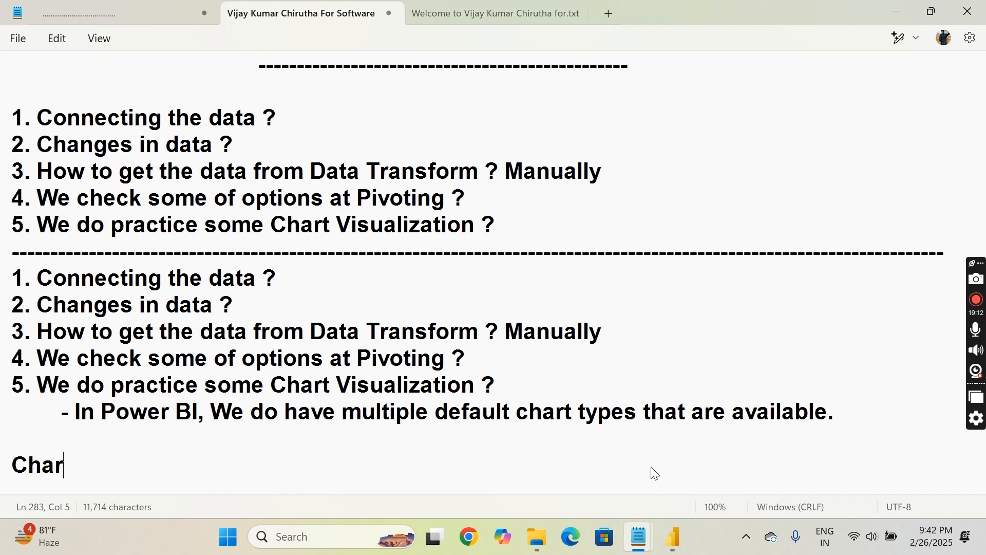
pyautogui.write('t Typ')
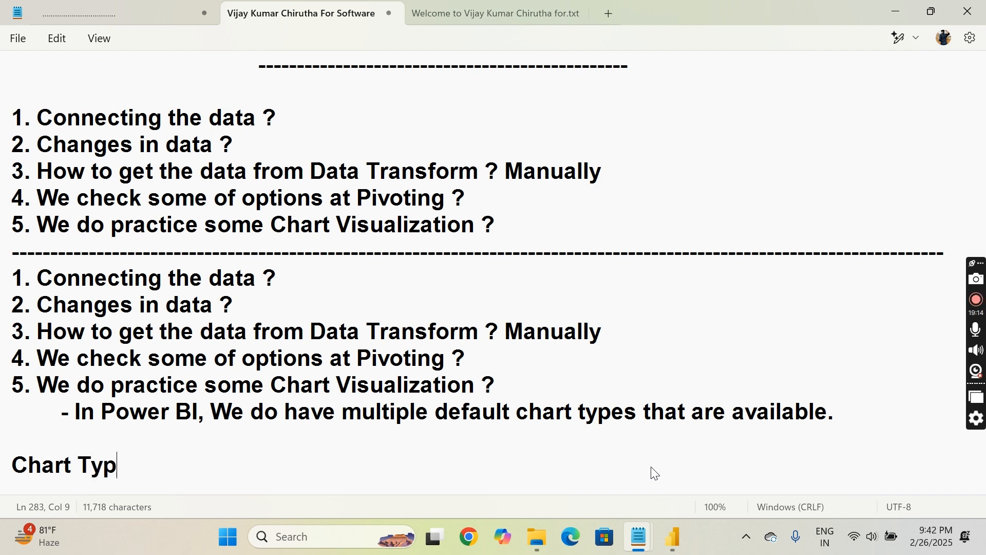
pyautogui.write('es :')
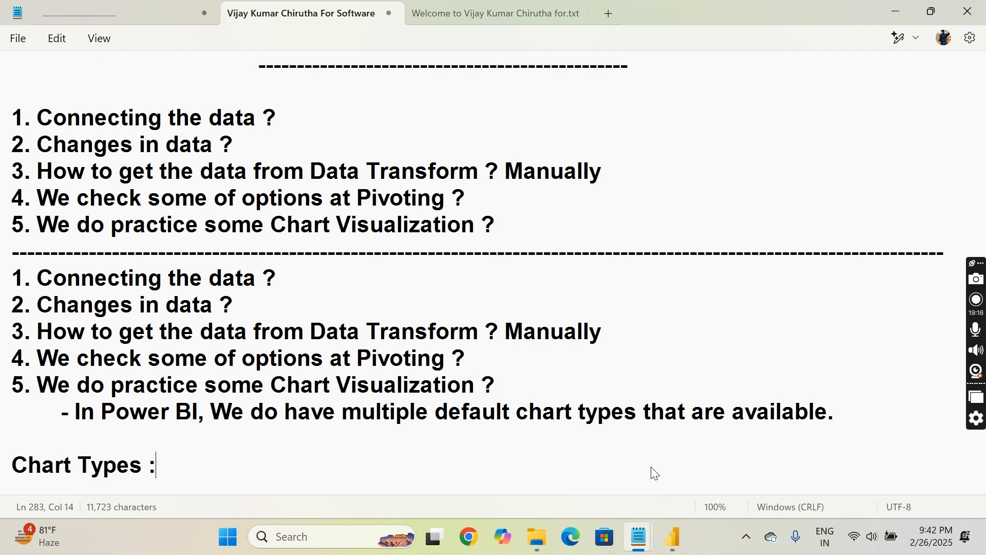
pyautogui.press('Return')
pyautogui.write('--------------------')
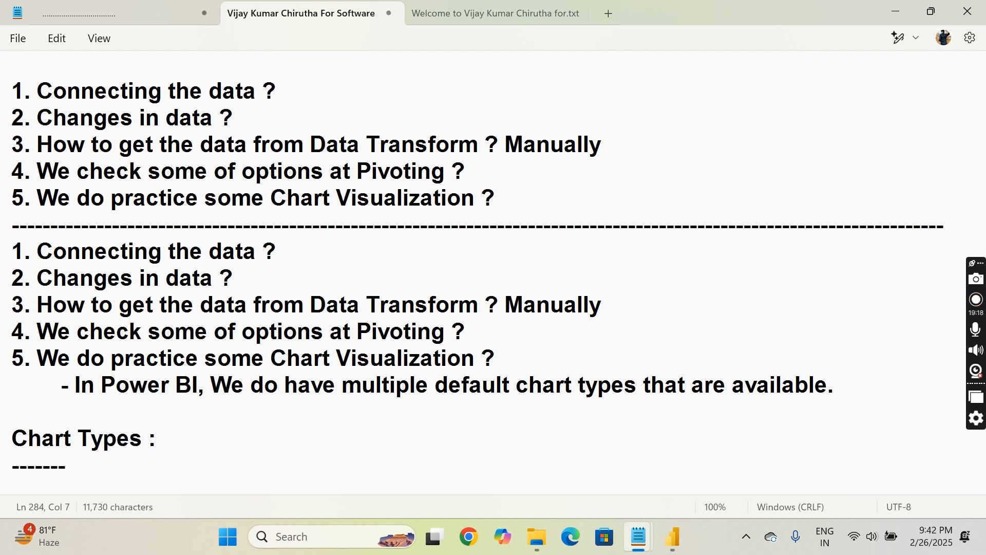
# Switch to Power BI Desktop, add a new report page, check the first chart type's name, and return to the Notepad course notes
pyautogui.click(679, 548)
pyautogui.click(599, 451)
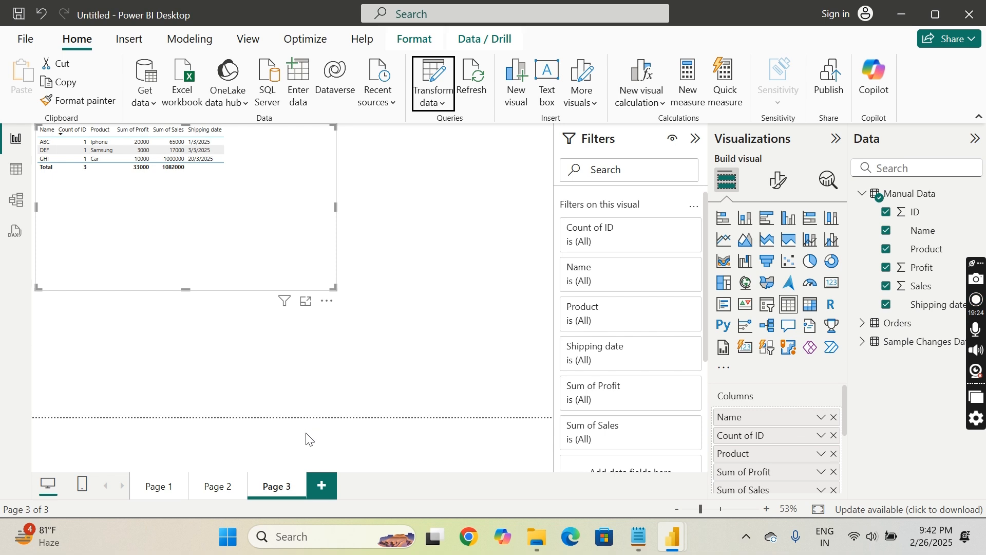
pyautogui.click(322, 487)
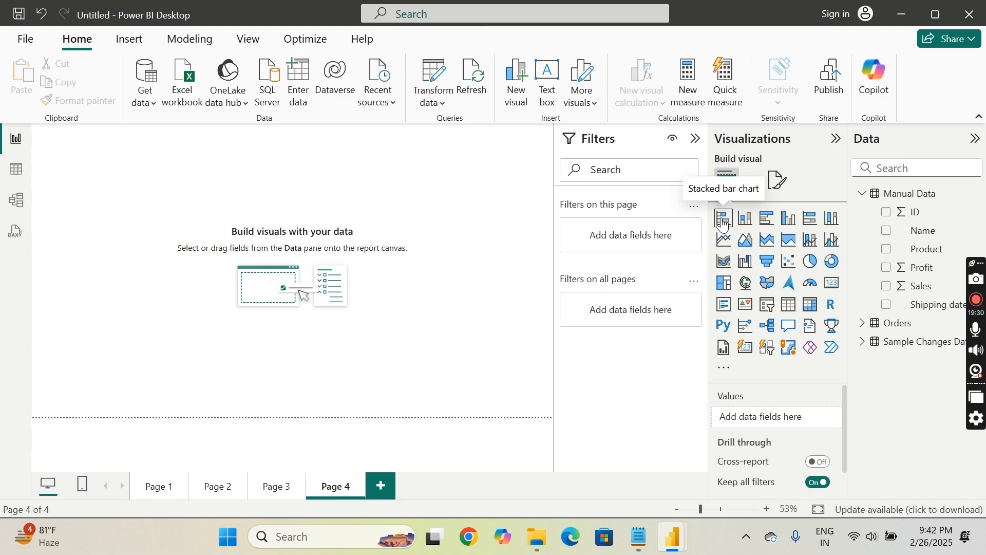
pyautogui.moveTo(647, 542)
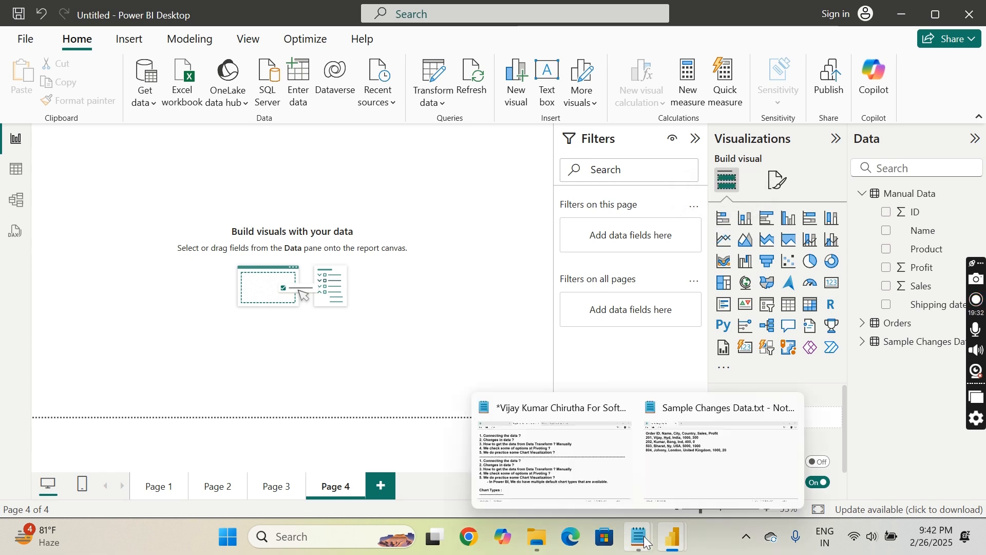
pyautogui.click(719, 452)
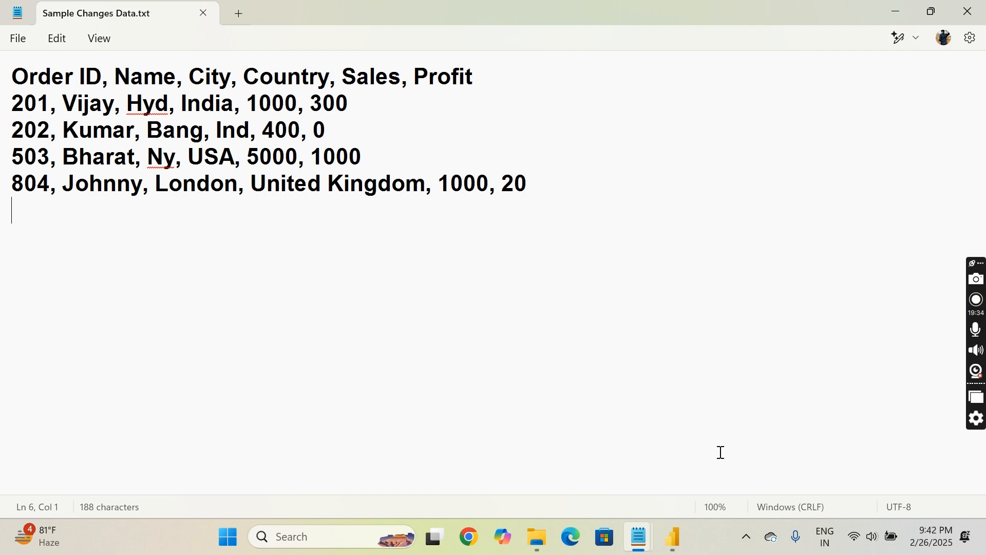
pyautogui.moveTo(644, 539)
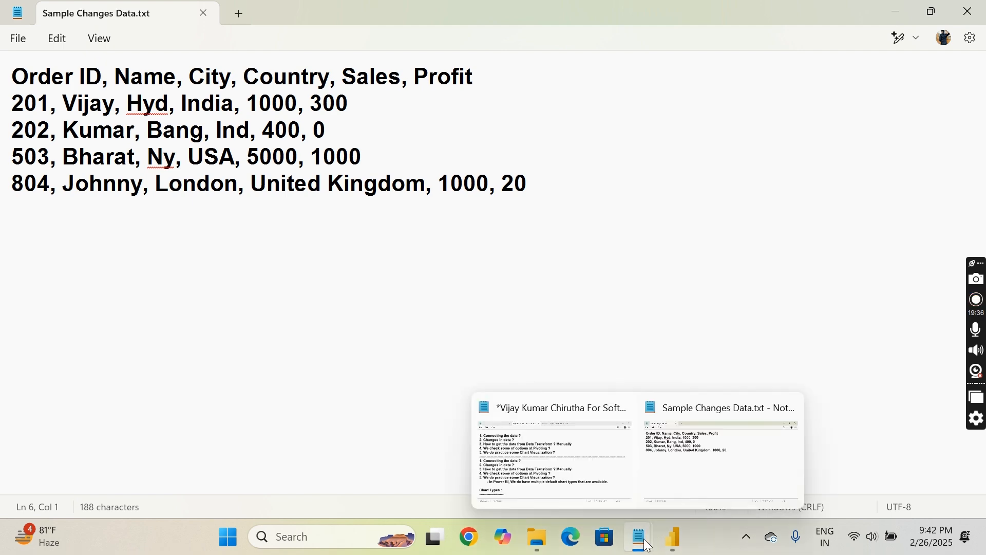
pyautogui.click(535, 444)
# Add the item "1. Stacked Bar Chart :" with a dashed underline below the Chart Types heading
pyautogui.press('Return')
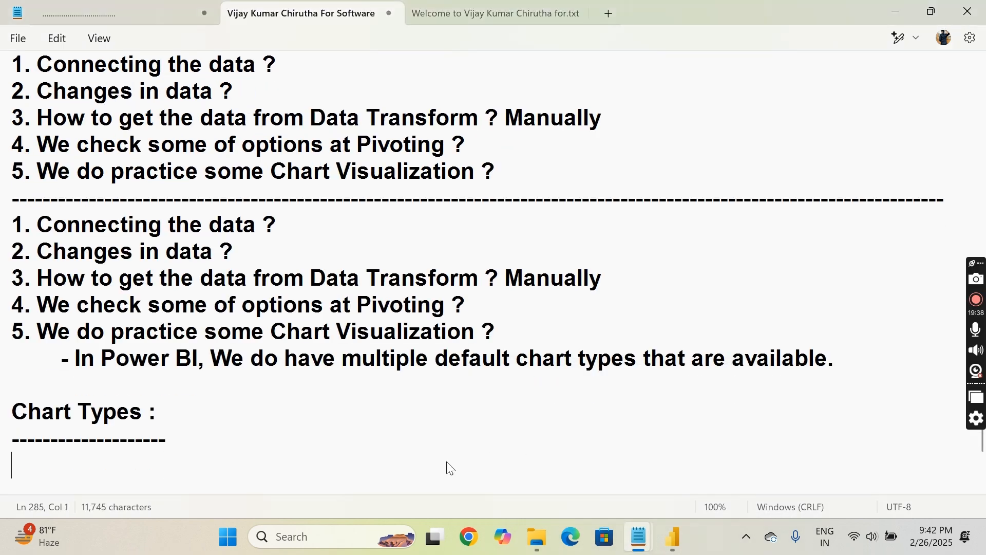
pyautogui.press('Return')
pyautogui.write('1. ')
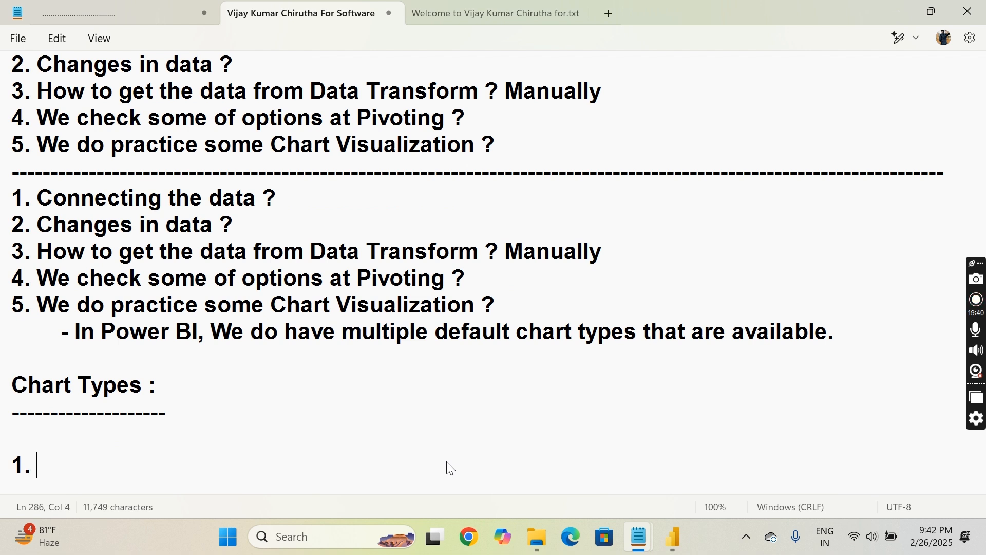
pyautogui.write('Stacked')
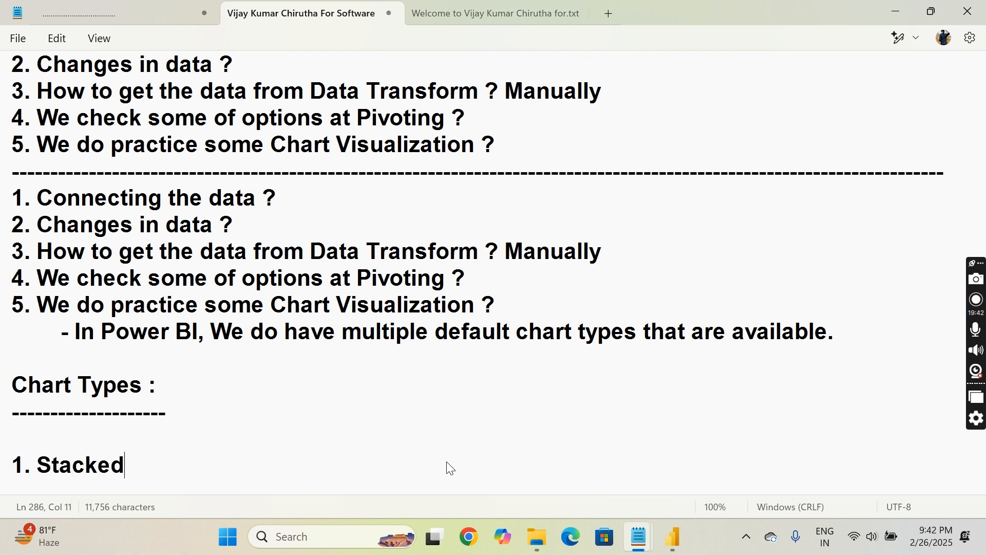
pyautogui.write(' Bar Cha')
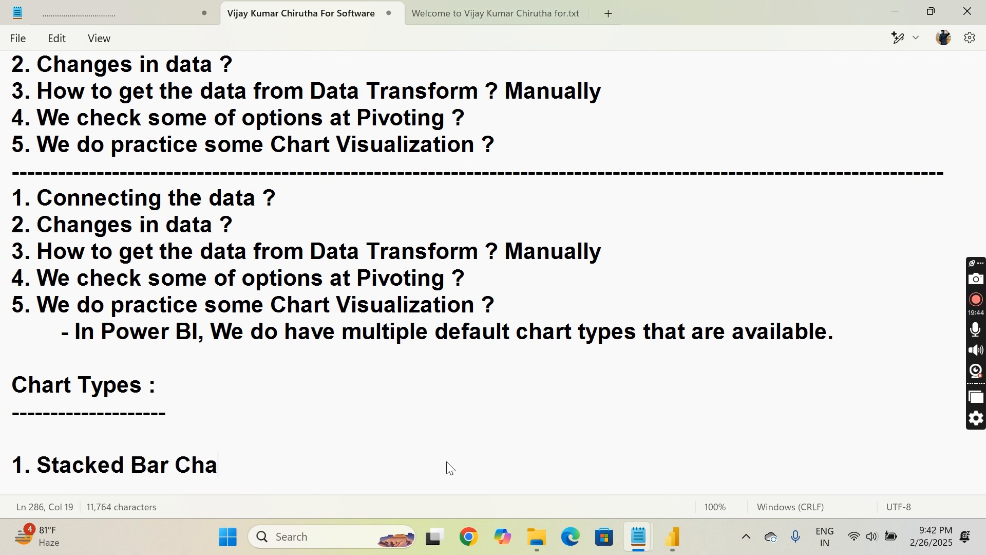
pyautogui.write('rt :')
pyautogui.press('Return')
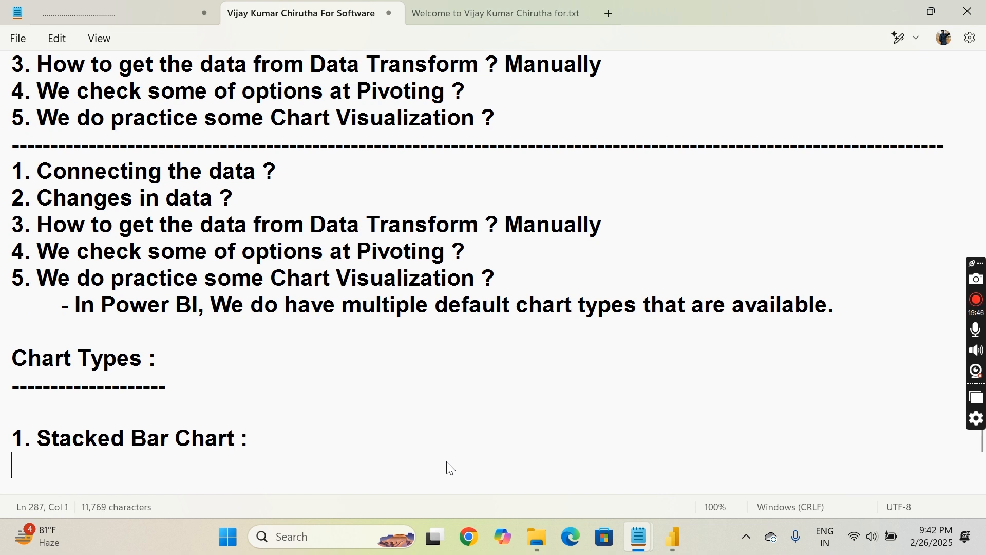
pyautogui.write('-------------------------------')
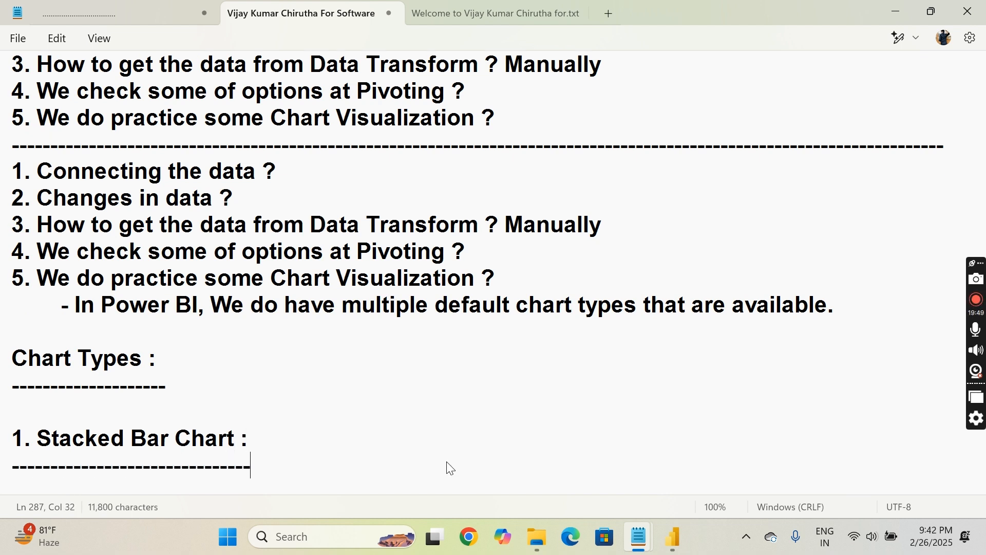
# Write the indented bullet "- We are going to use stacked Bar chart, when we are doing the" below the Stacked Bar Chart item
pyautogui.press('Return')
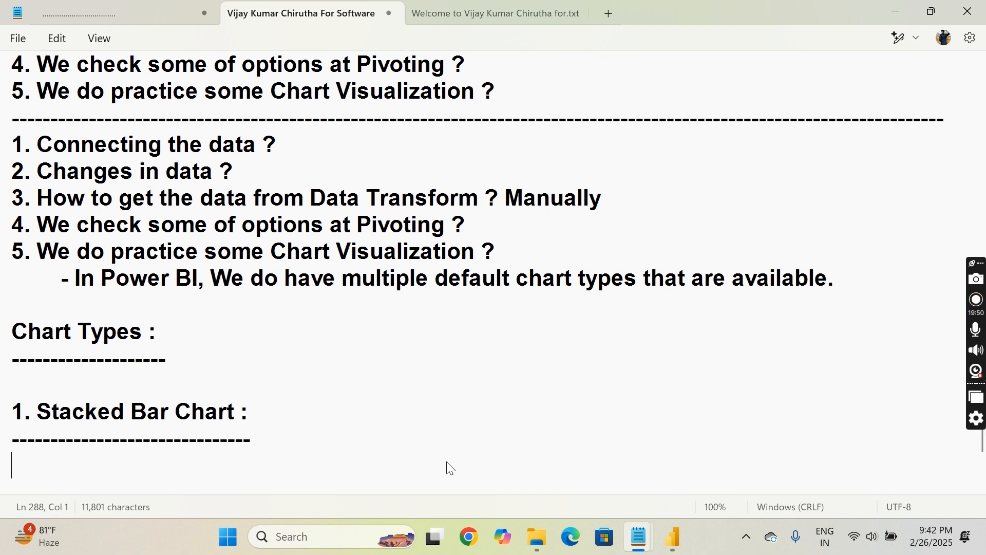
pyautogui.press('Tab')
pyautogui.write('-')
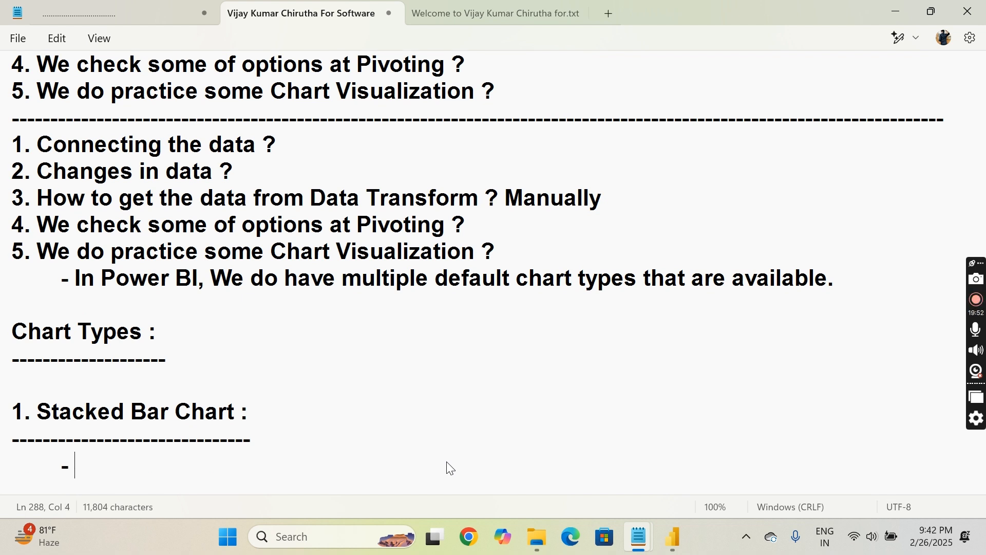
pyautogui.write(' We are')
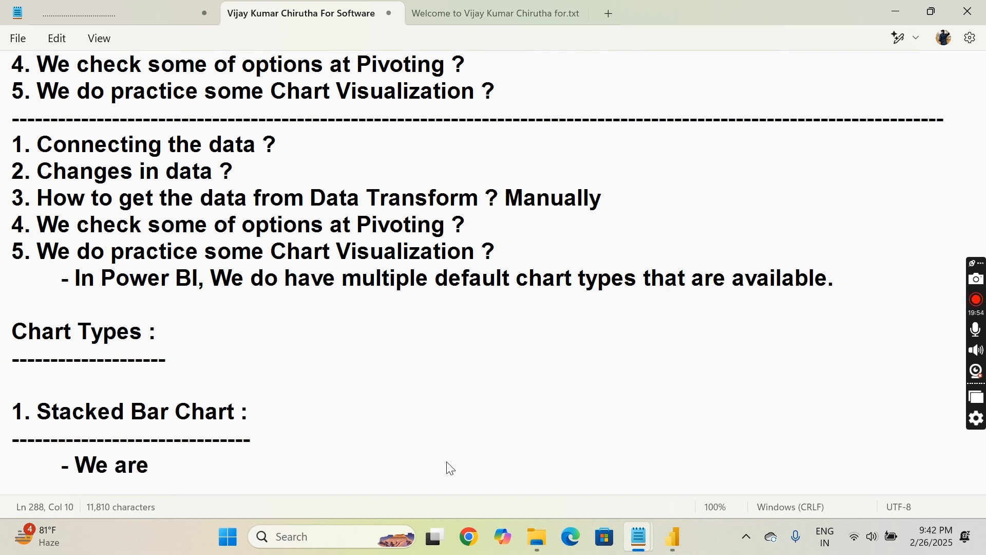
pyautogui.write(' going to ')
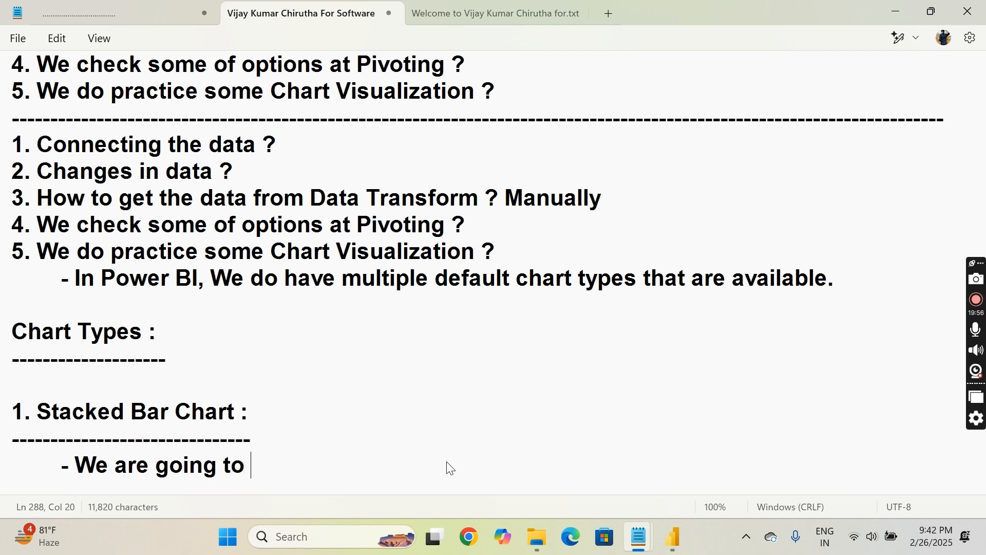
pyautogui.write('use stac')
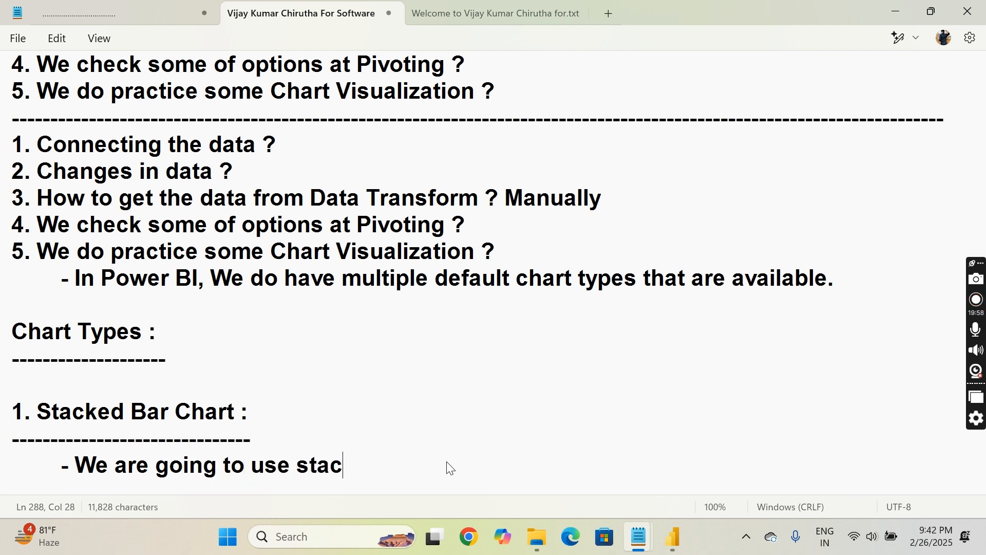
pyautogui.write('ked Bar ')
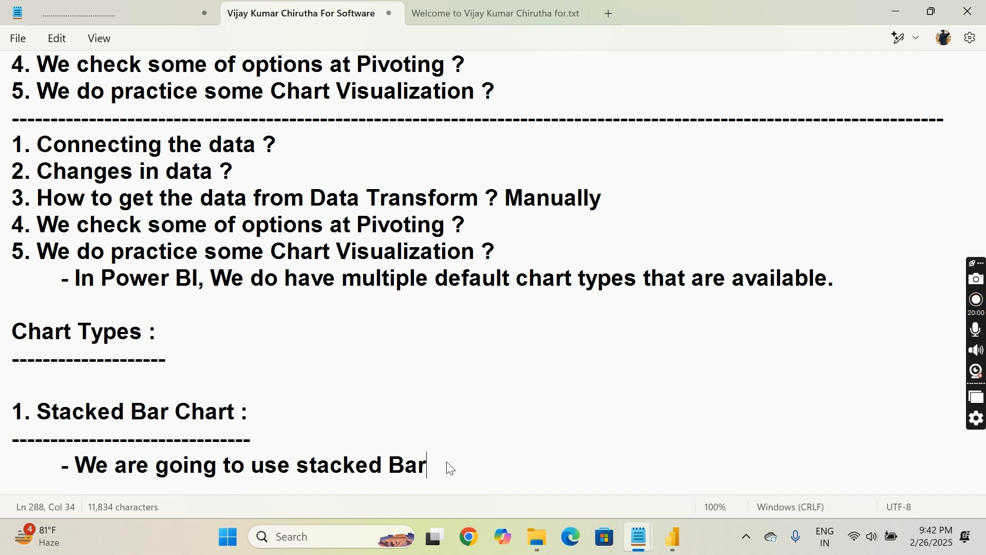
pyautogui.write('chart')
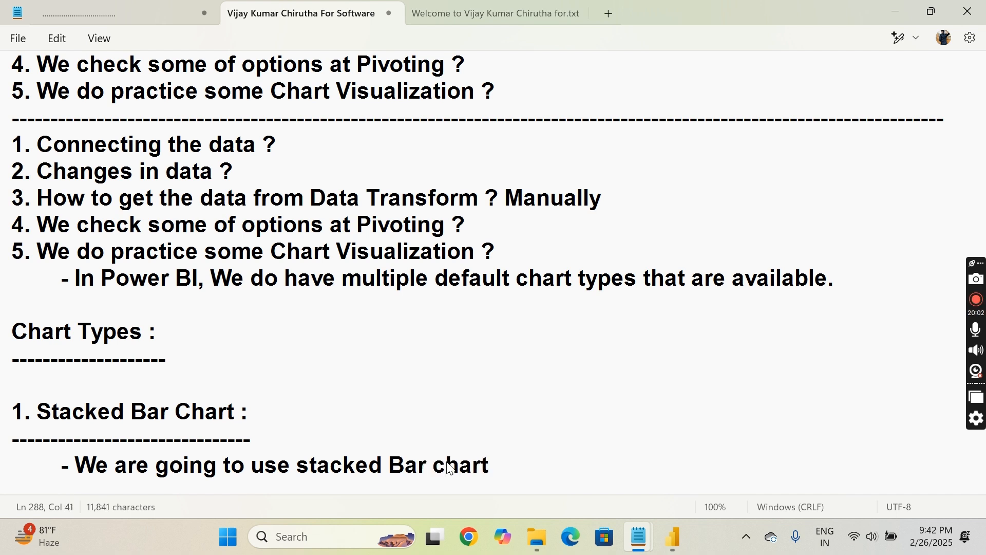
pyautogui.write(', when')
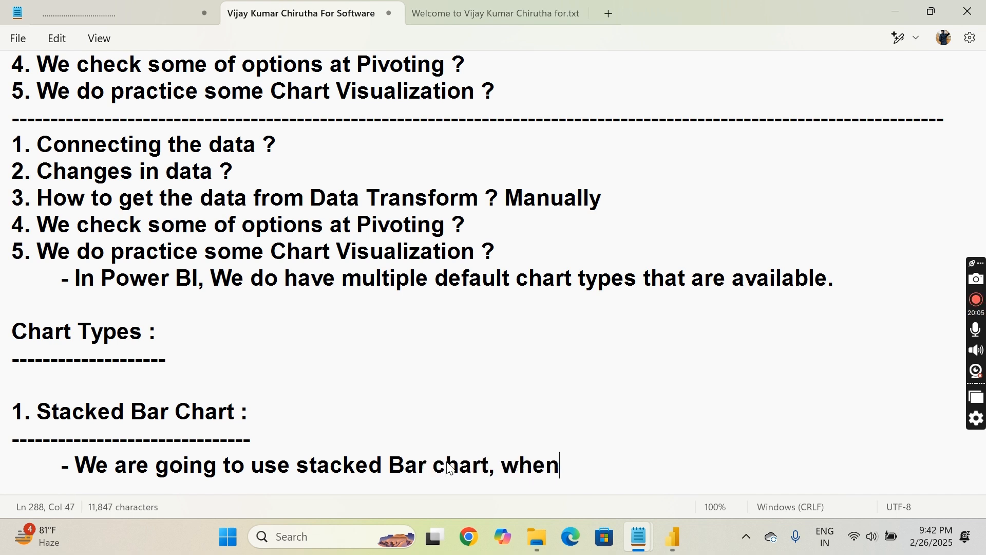
pyautogui.write(' we are')
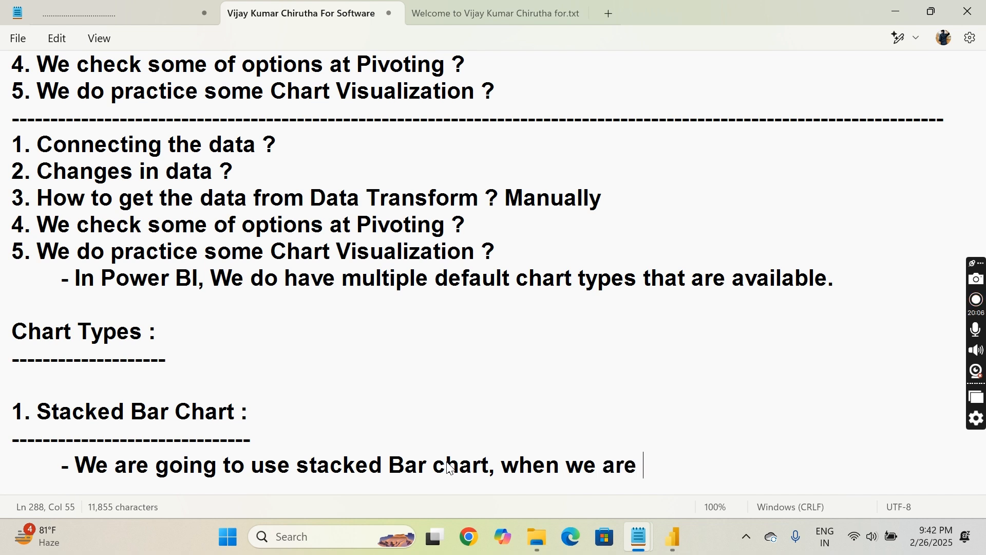
pyautogui.write(' doing the')
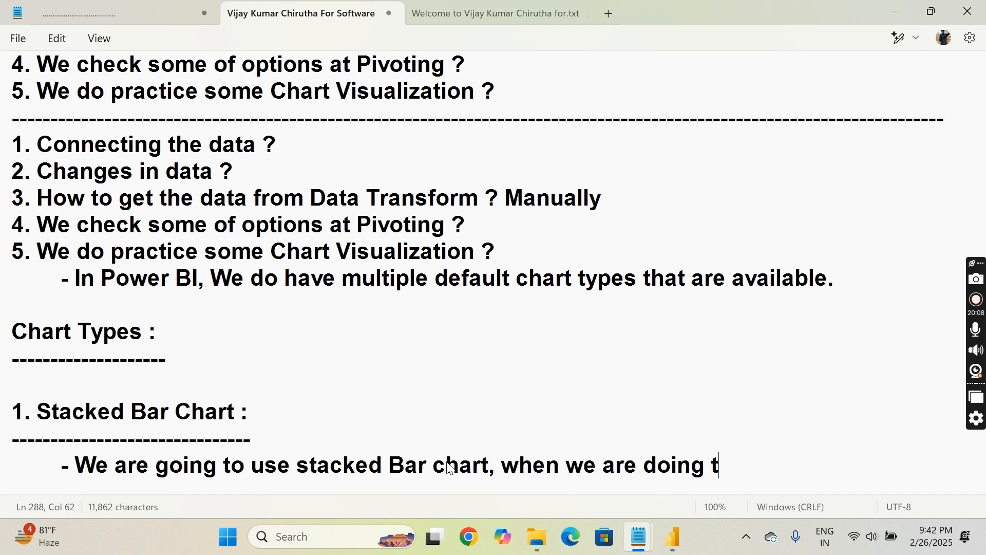
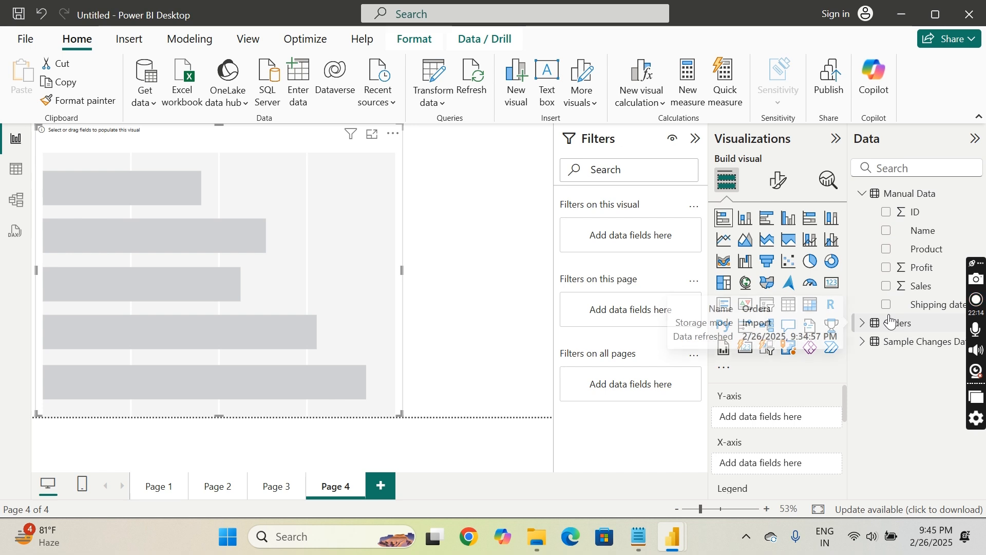
# Populate the empty stacked bar chart on Page 4 with City, Region and Sales from the Orders table
pyautogui.click(863, 195)
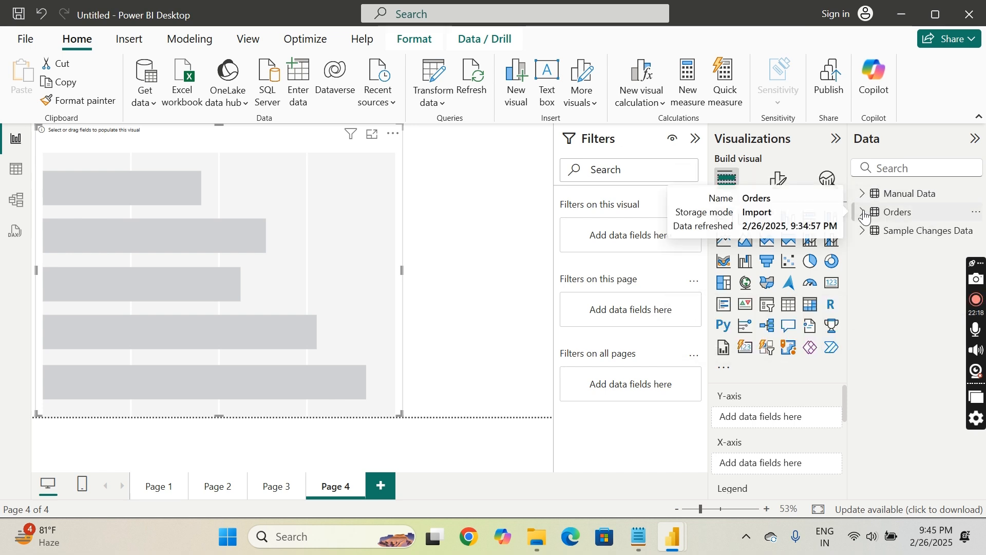
pyautogui.click(865, 213)
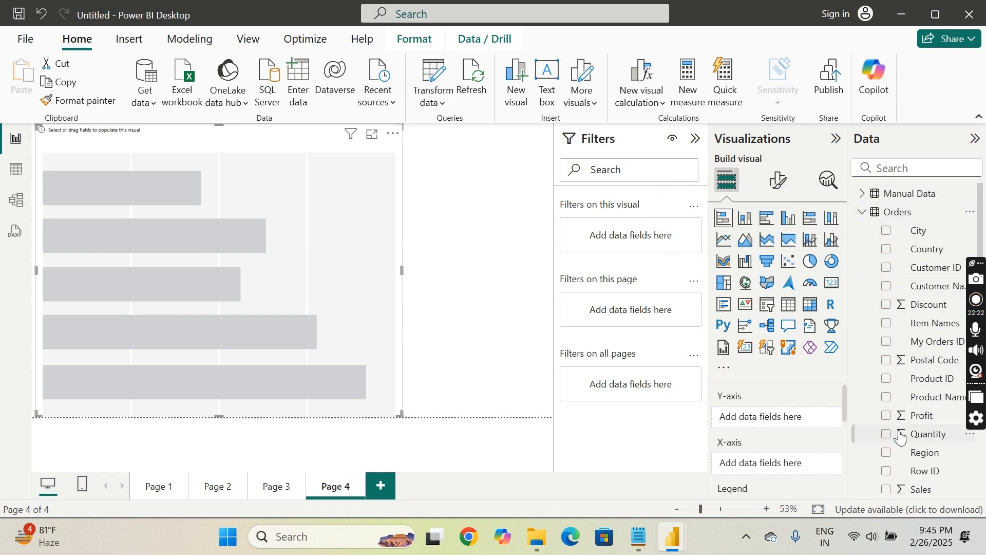
pyautogui.scroll(-2, 901, 437)
pyautogui.scroll(-2, 901, 436)
pyautogui.scroll(5, 901, 437)
pyautogui.click(887, 232)
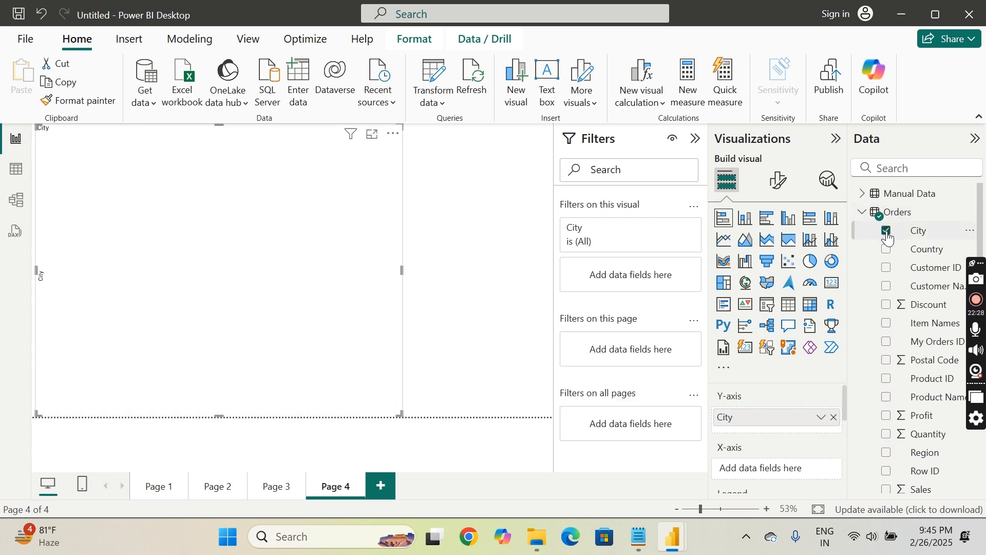
pyautogui.scroll(-4, 887, 388)
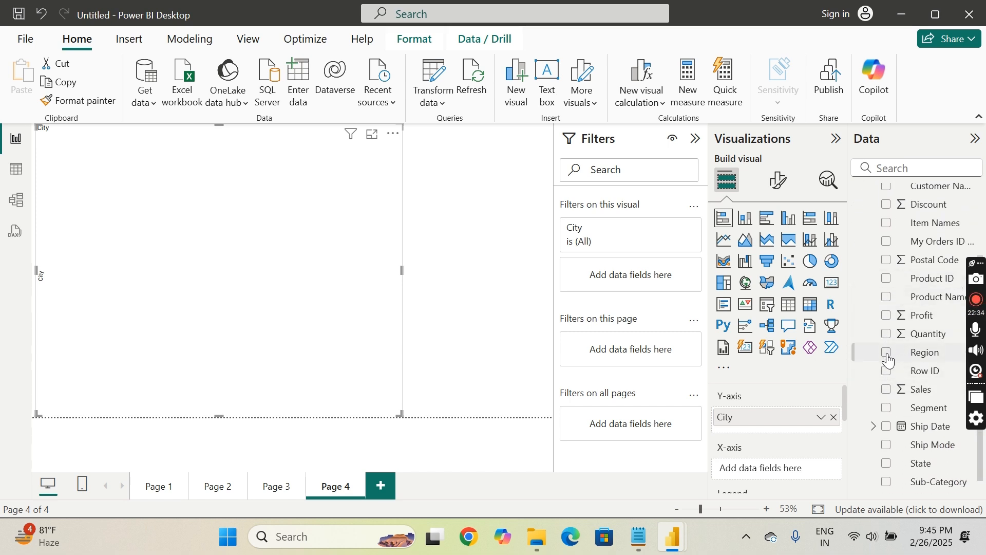
pyautogui.click(889, 360)
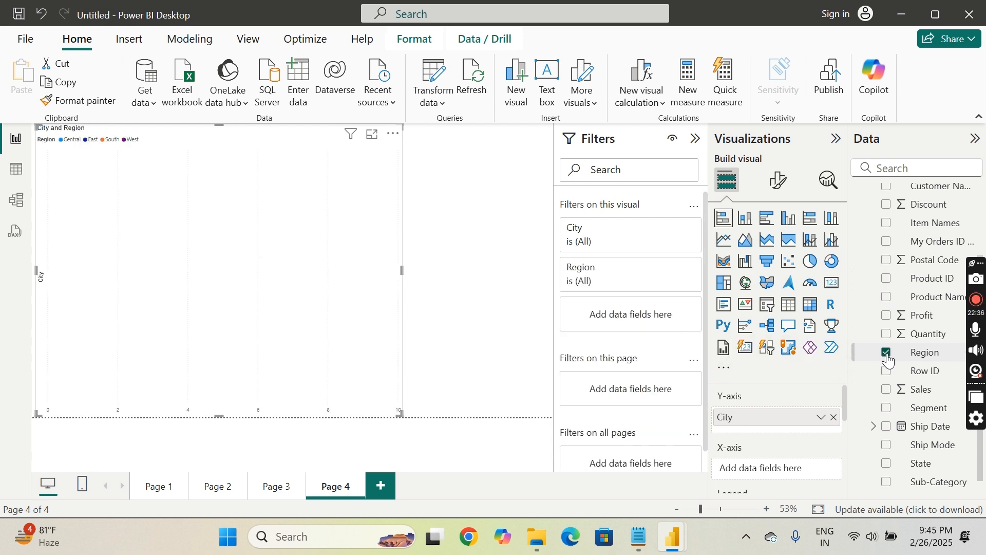
pyautogui.click(887, 390)
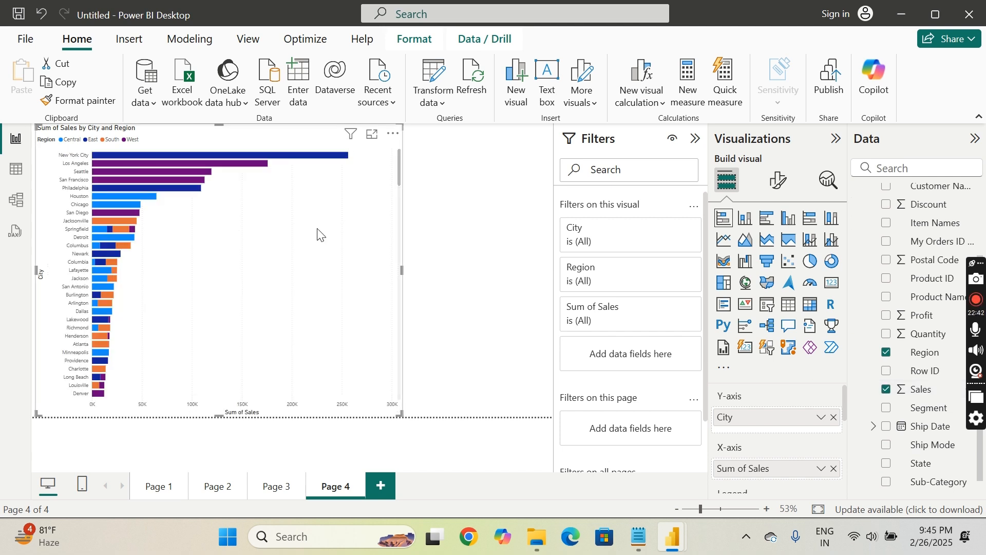
# Replace City with Segment from the Orders table in the Page 4 stacked bar chart, keeping Region and Sales
pyautogui.scroll(3, 887, 236)
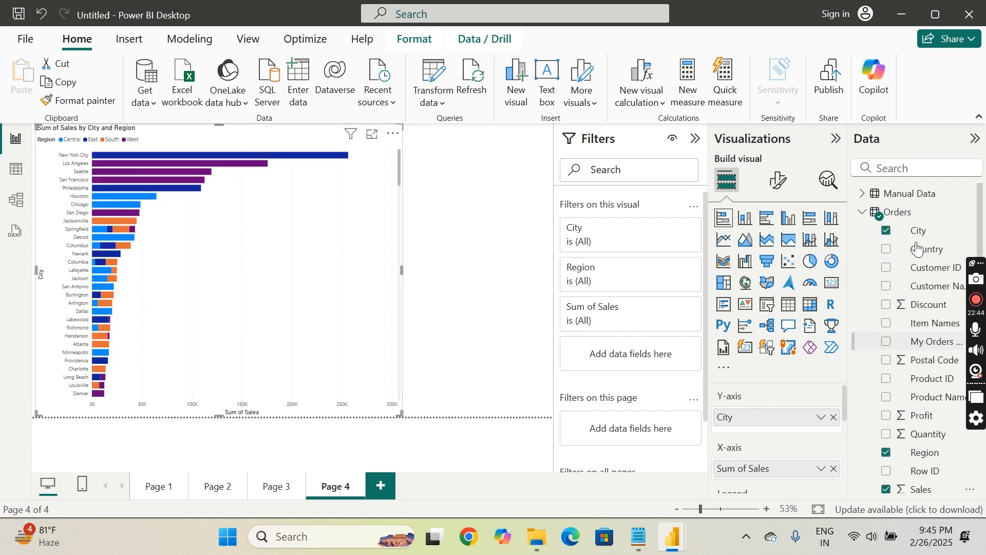
pyautogui.click(887, 232)
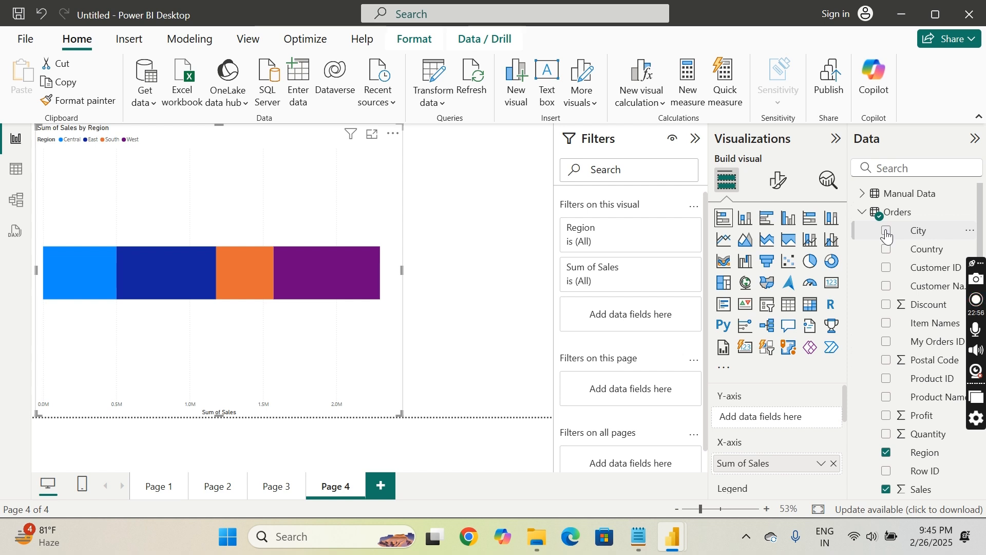
pyautogui.scroll(-4, 887, 361)
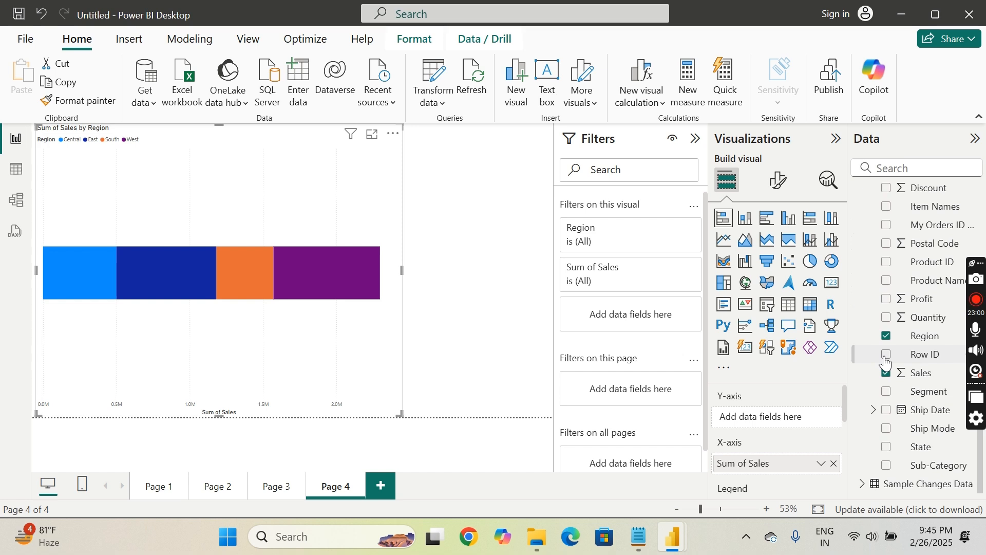
pyautogui.click(887, 392)
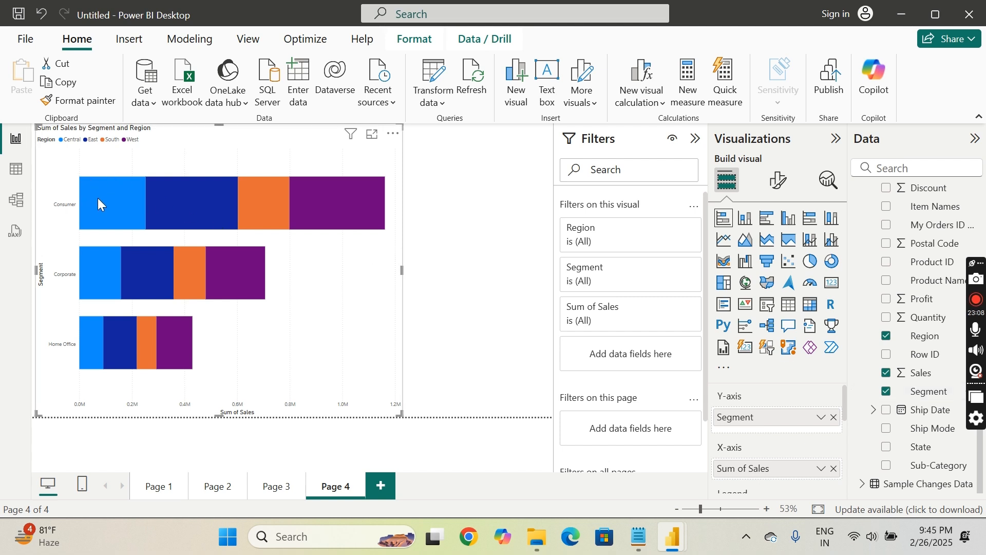
# Inspect the Consumer bar's sales by region, view the chart enlarged in focus mode, and return to the report
pyautogui.moveTo(99, 199)
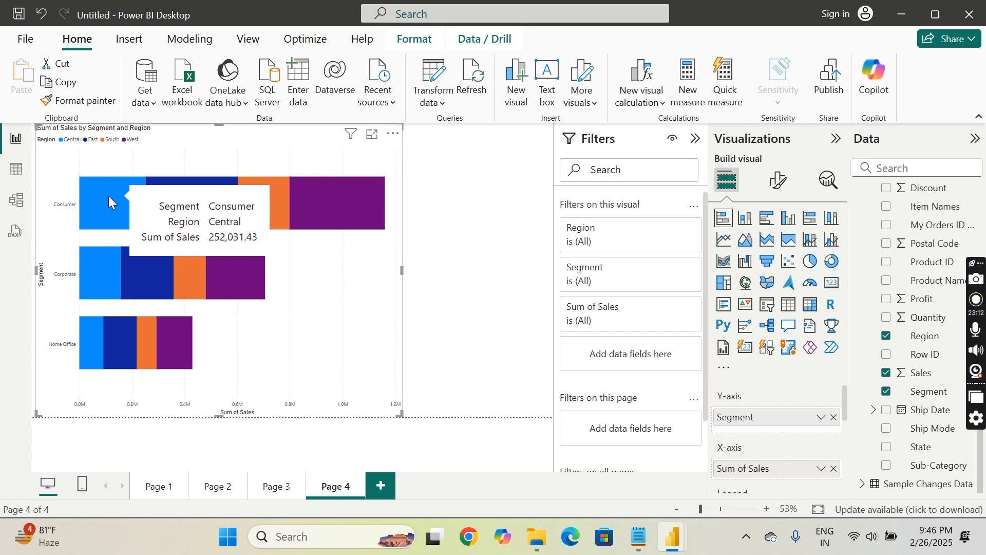
pyautogui.moveTo(155, 203)
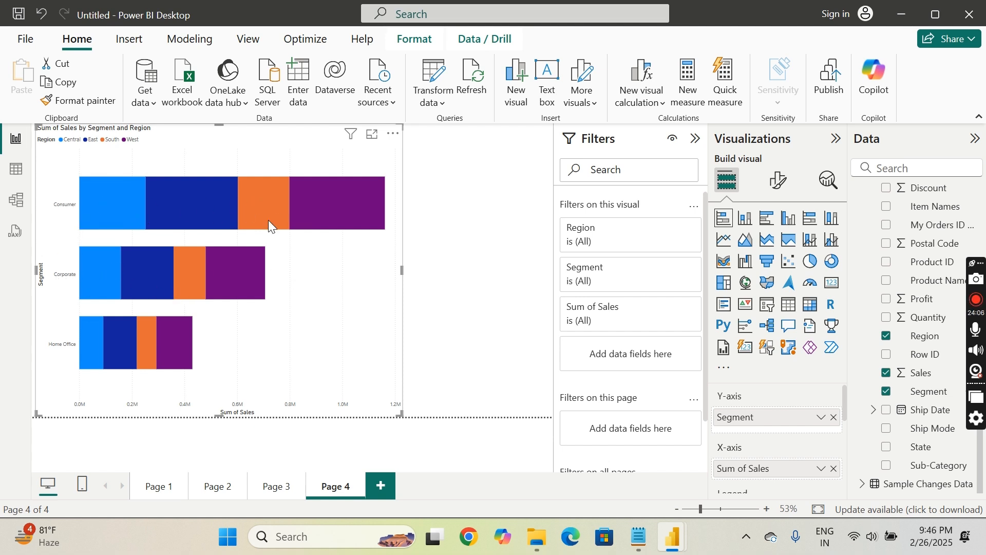
pyautogui.moveTo(272, 223)
pyautogui.click(393, 134)
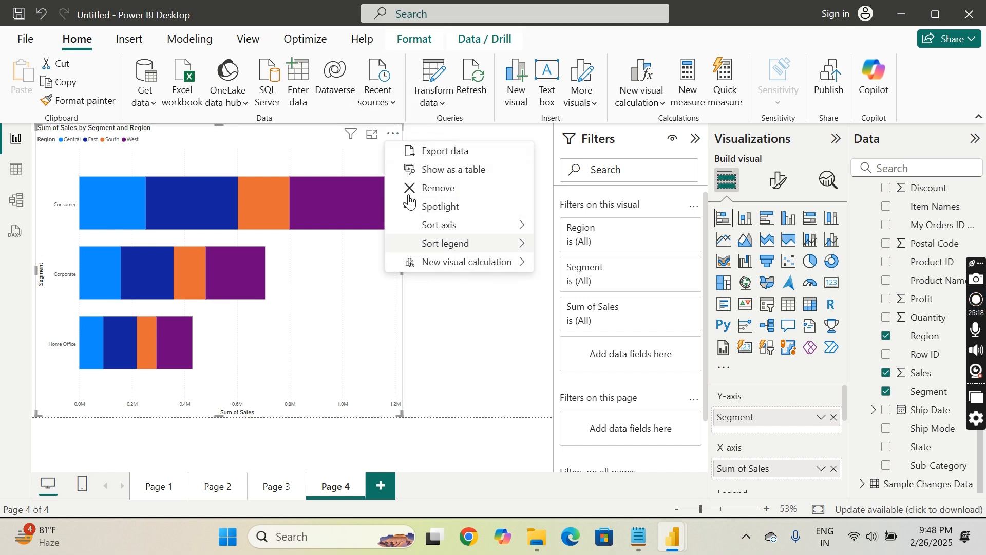
pyautogui.click(456, 323)
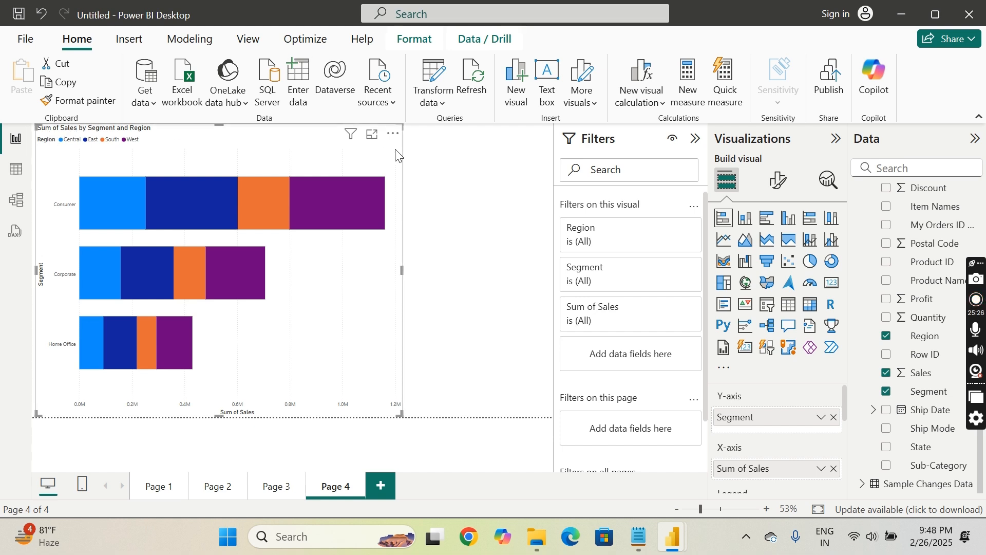
pyautogui.click(372, 134)
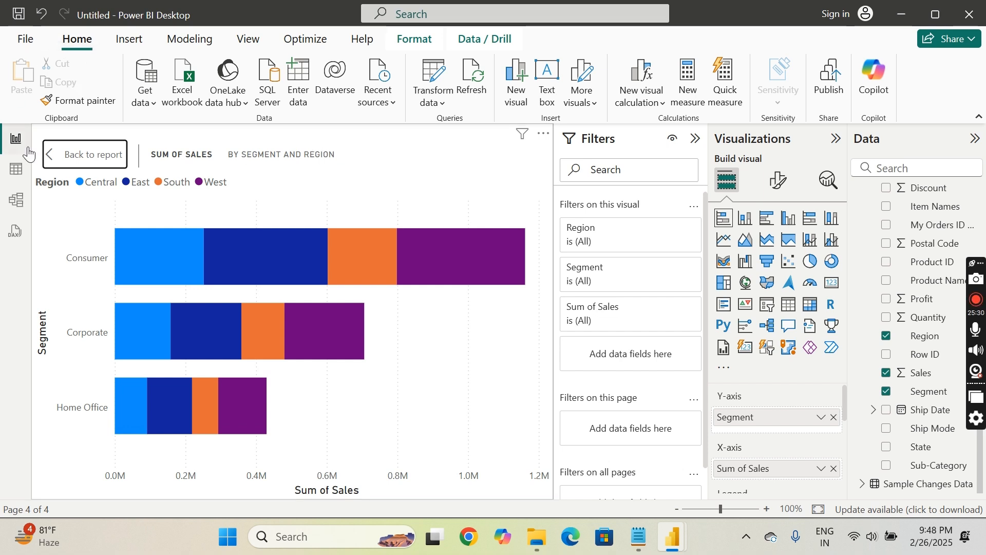
pyautogui.click(85, 157)
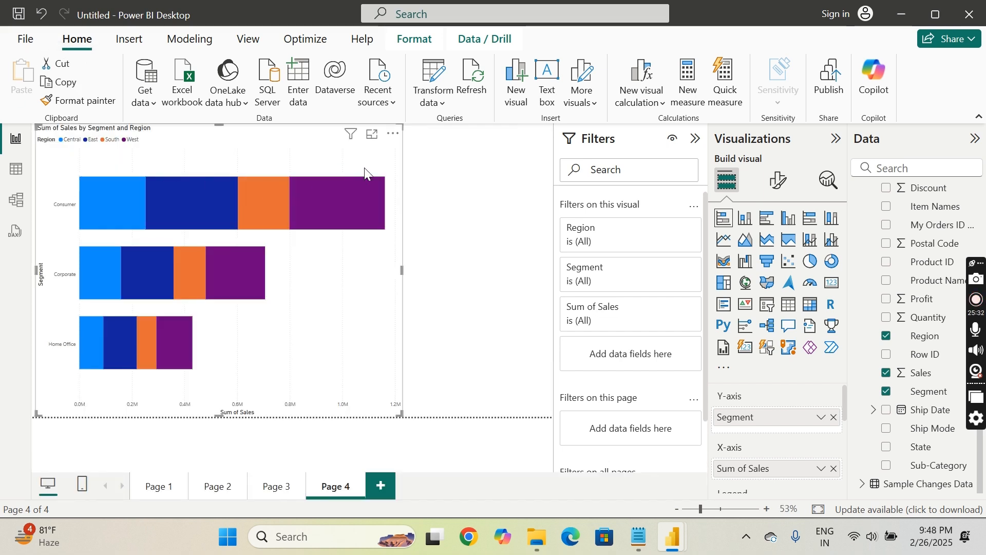
# Reopen the chart in focus mode, review its axis sorting and new visual calculation options, and return to the report page
pyautogui.click(373, 136)
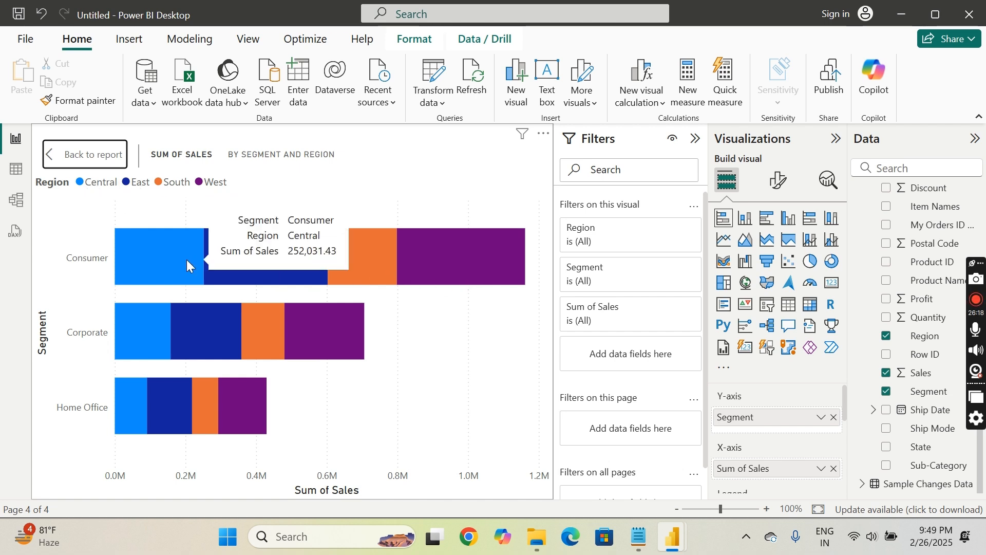
pyautogui.click(546, 134)
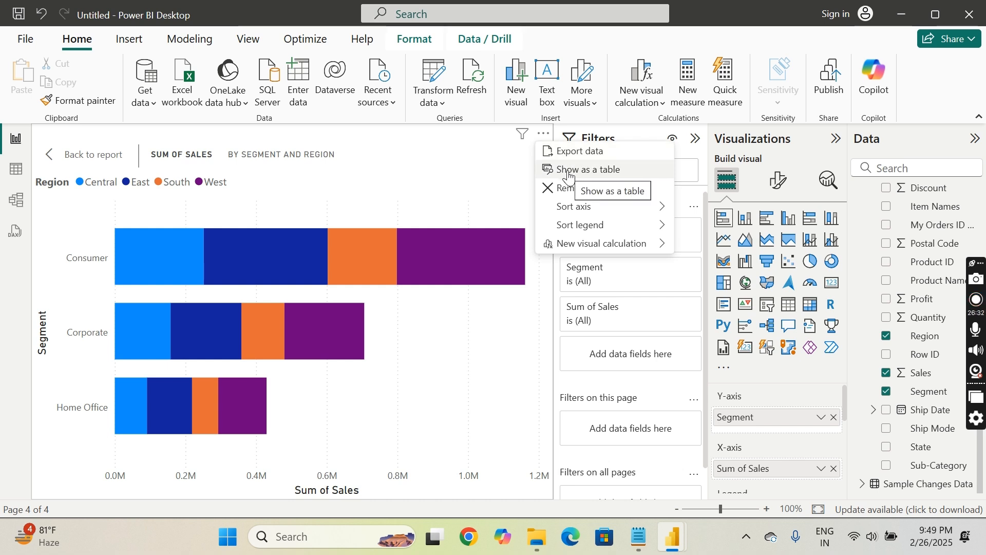
pyautogui.moveTo(572, 216)
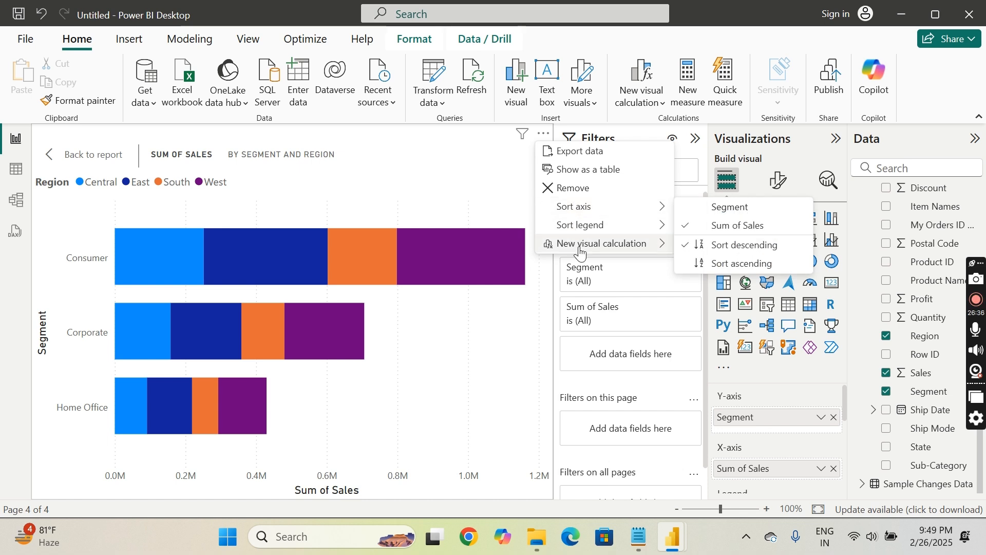
pyautogui.moveTo(577, 245)
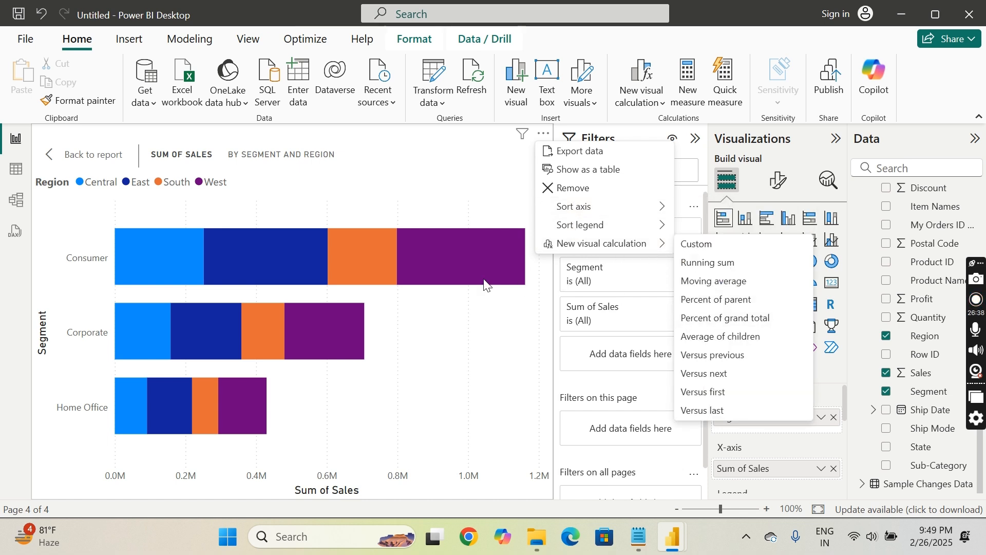
pyautogui.press('Escape')
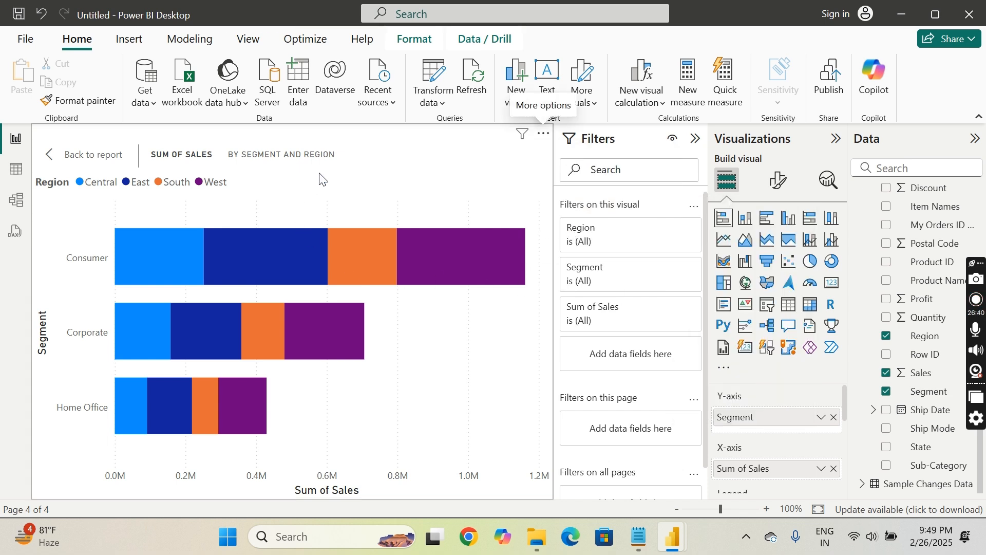
pyautogui.click(79, 160)
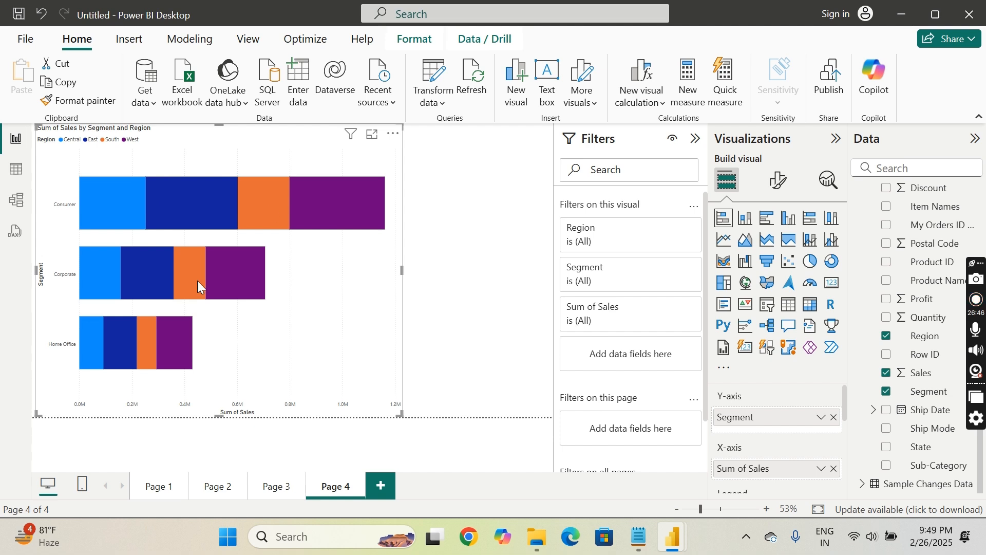
# Duplicate report Page 4 together with its stacked bar chart
pyautogui.doubleClick(346, 488)
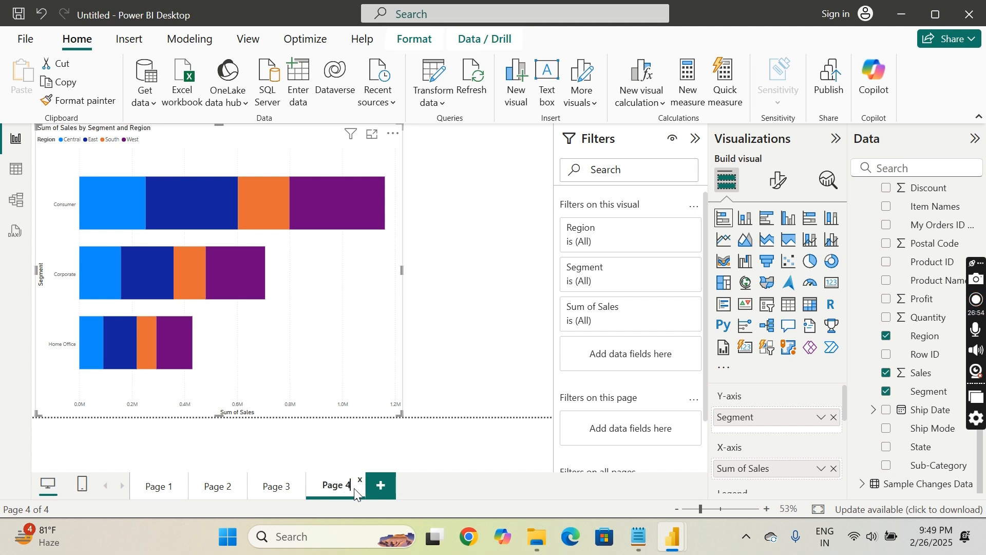
pyautogui.click(368, 436)
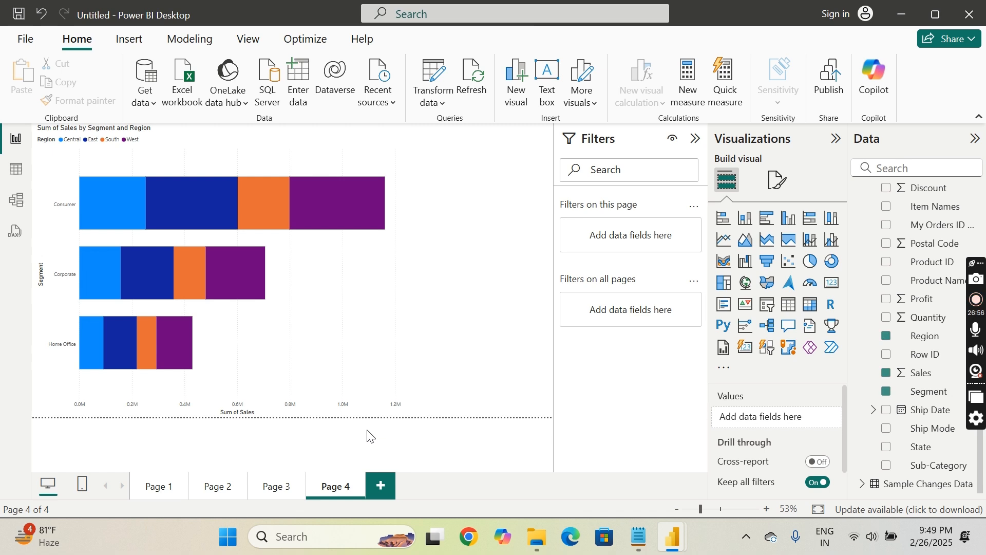
pyautogui.rightClick(338, 491)
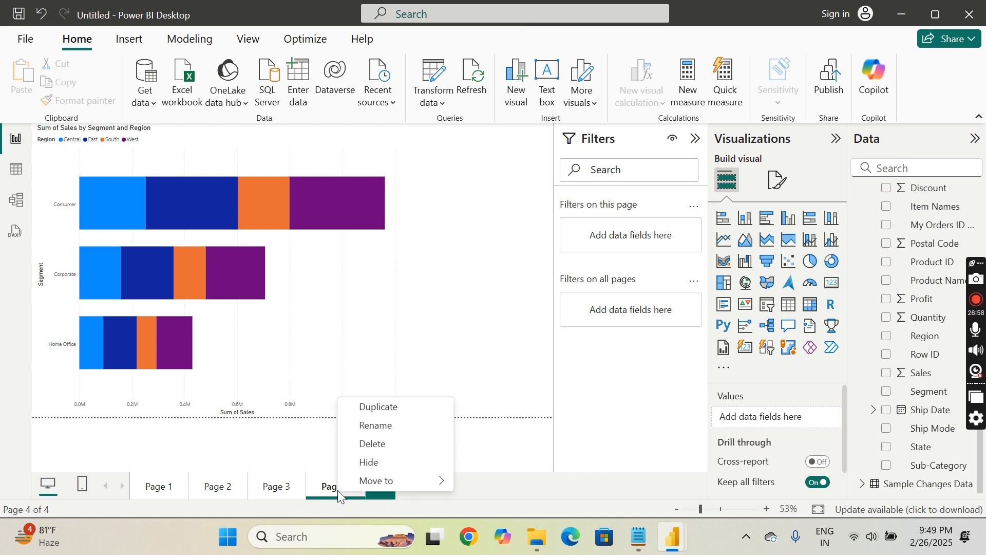
pyautogui.click(386, 408)
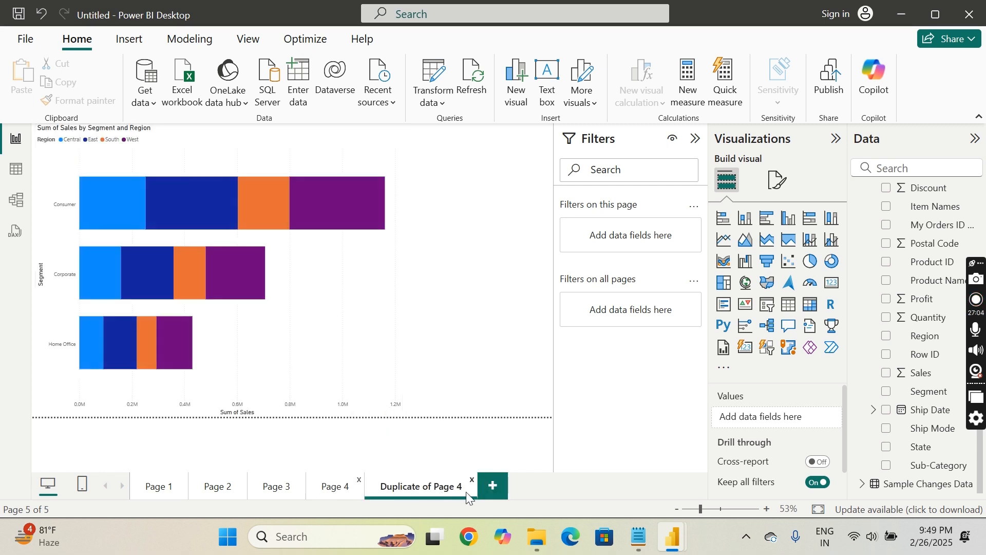
# Rename the original Page 4 as "Region and Segment wise Sales"
pyautogui.click(334, 489)
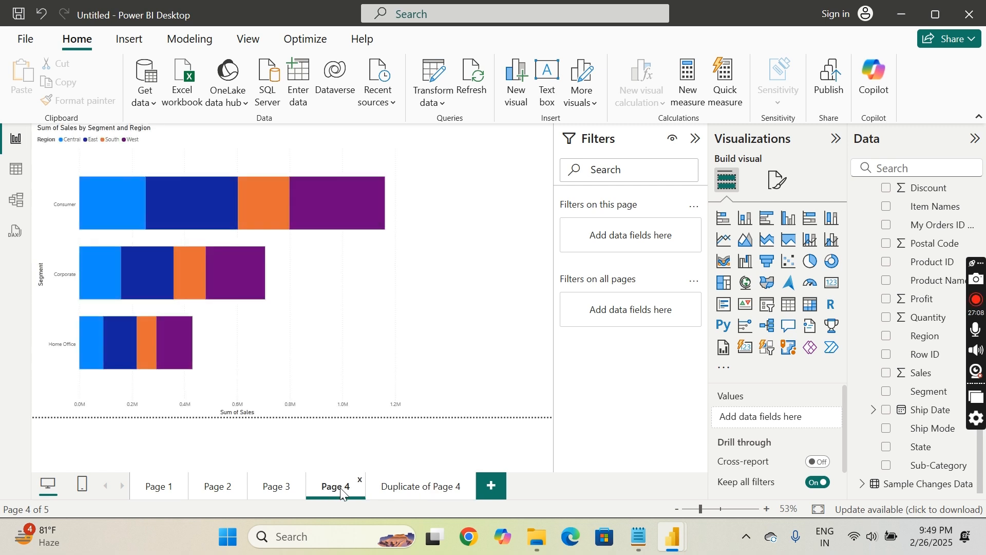
pyautogui.rightClick(341, 489)
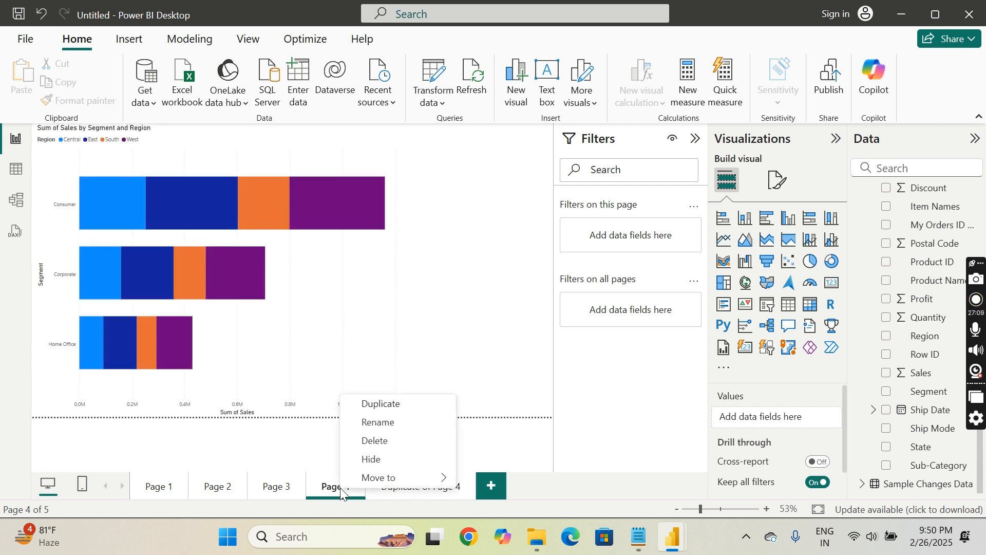
pyautogui.click(377, 423)
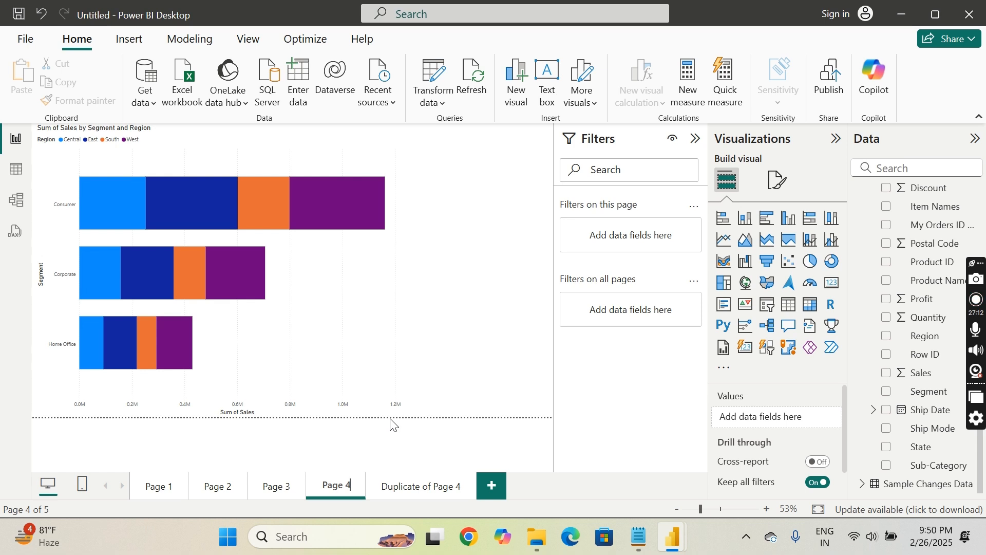
pyautogui.press('BackSpace')
pyautogui.press('BackSpace')
pyautogui.press('BackSpace')
pyautogui.press('BackSpace')
pyautogui.write('Region')
pyautogui.write(' and Se')
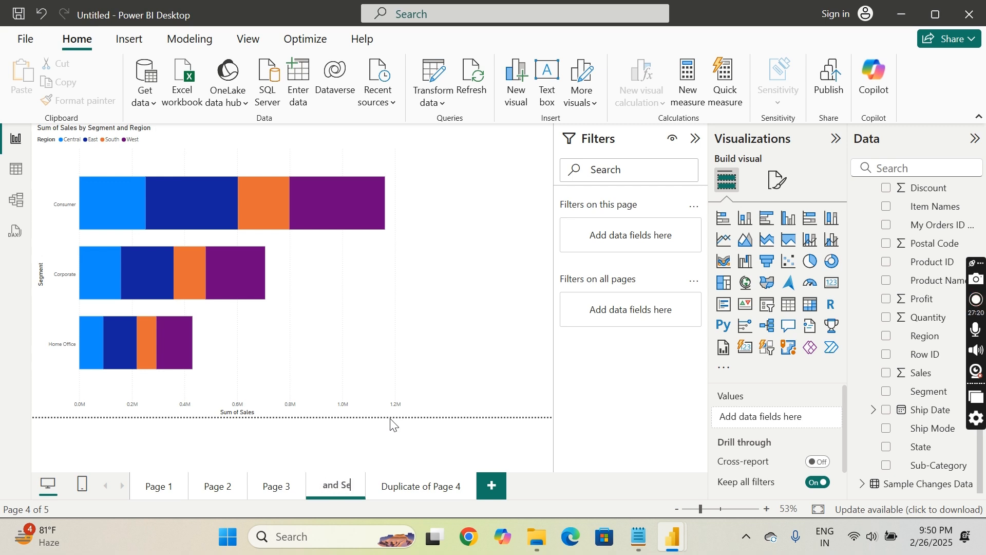
pyautogui.write('gment')
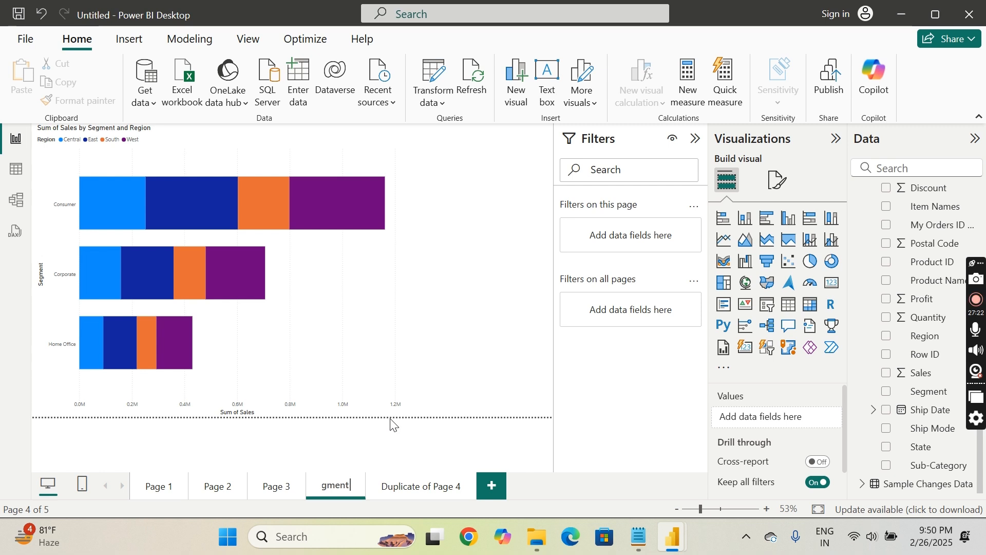
pyautogui.write(' wise')
pyautogui.write(' Sales')
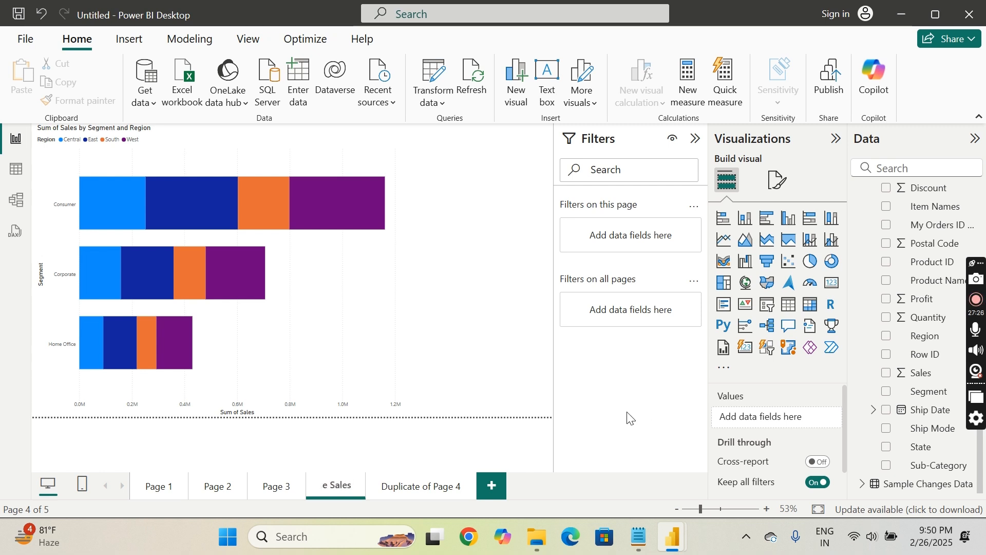
pyautogui.press('Return')
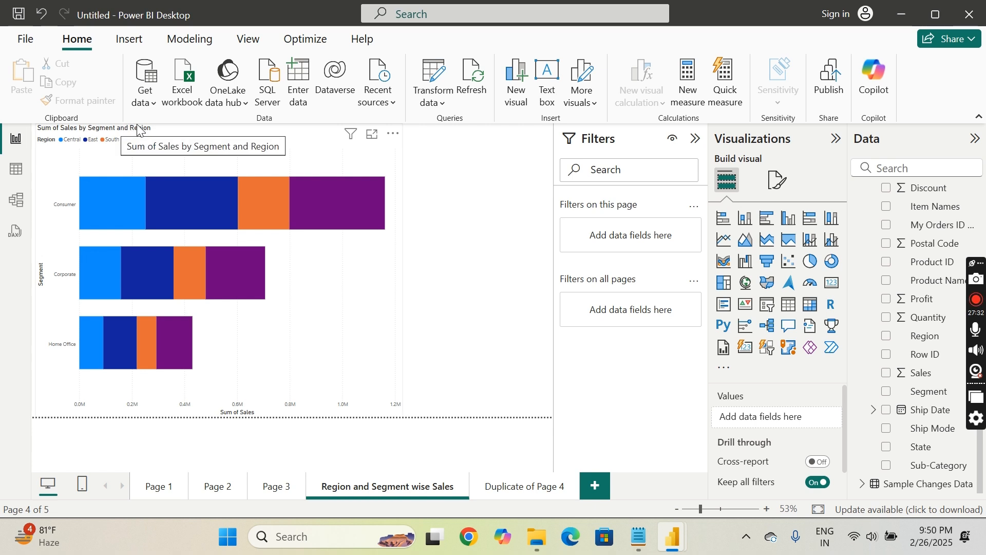
# Review the reordering options for the renamed page and inspect the Consumer bar's values by region
pyautogui.rightClick(378, 488)
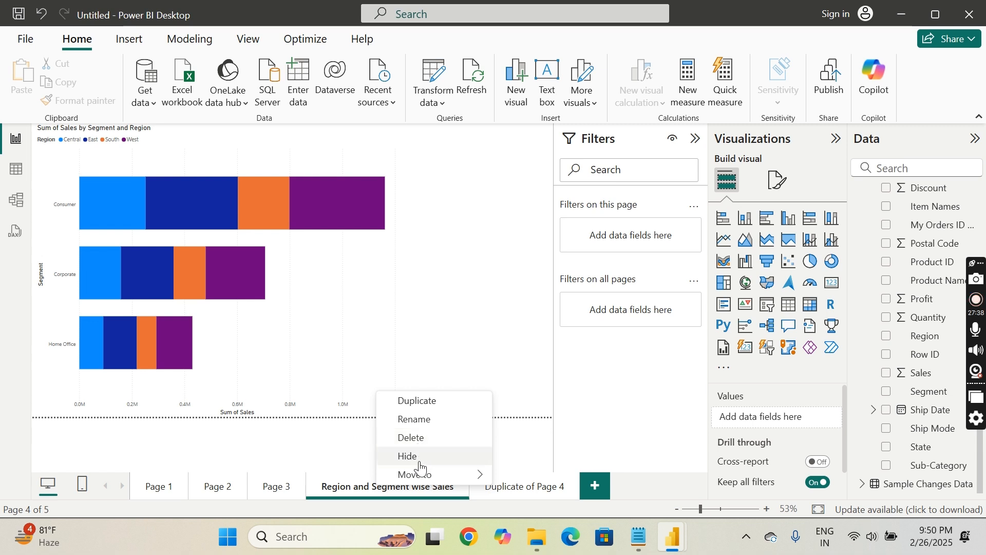
pyautogui.moveTo(423, 475)
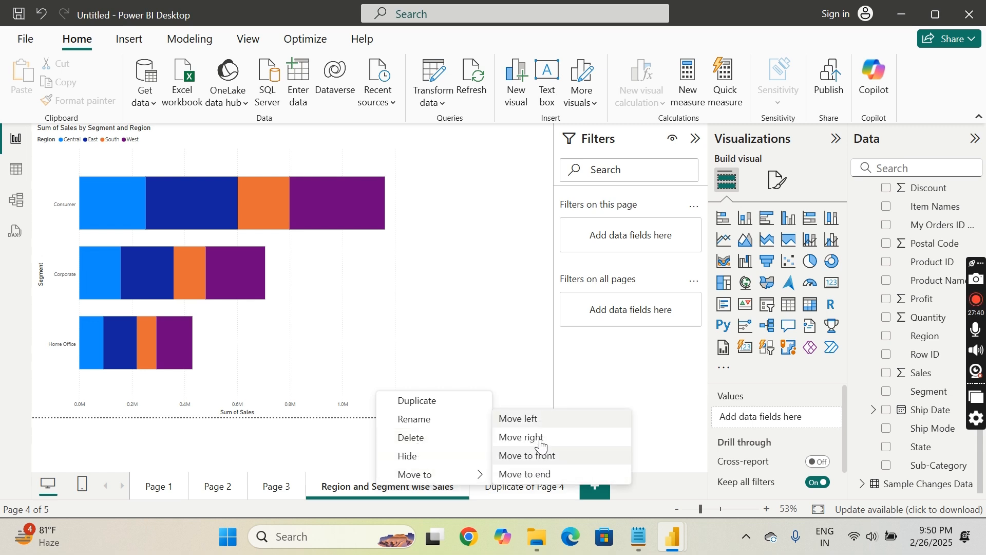
pyautogui.click(661, 374)
pyautogui.moveTo(223, 192)
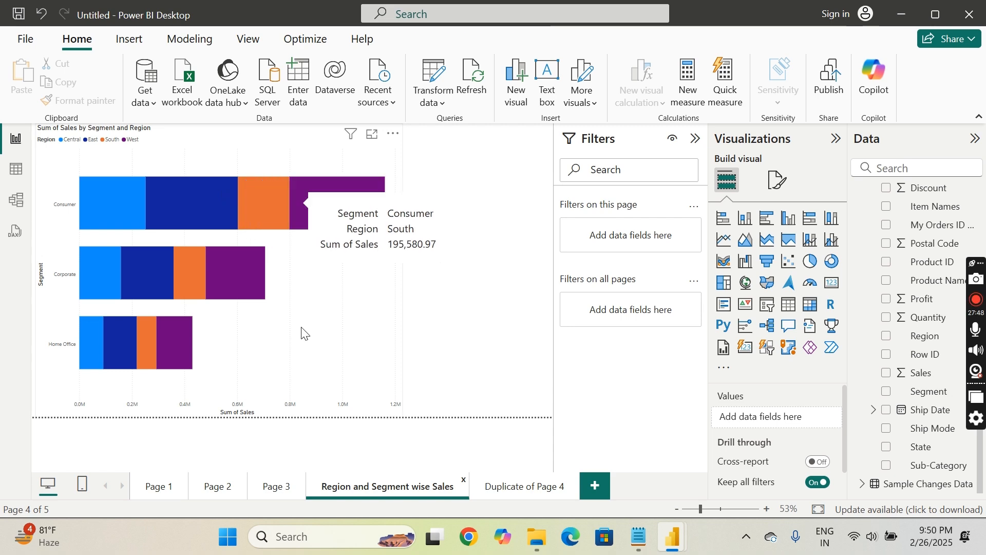
# Switch to the chart notes in Notepad and insert "analyis" after "comparing" in the first Stacked Bar Chart point
pyautogui.moveTo(651, 547)
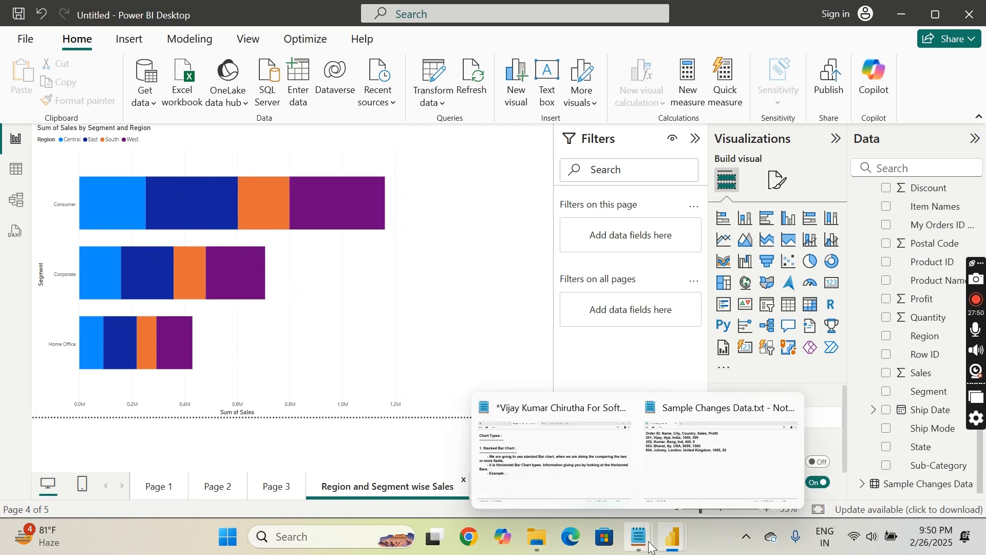
pyautogui.click(520, 454)
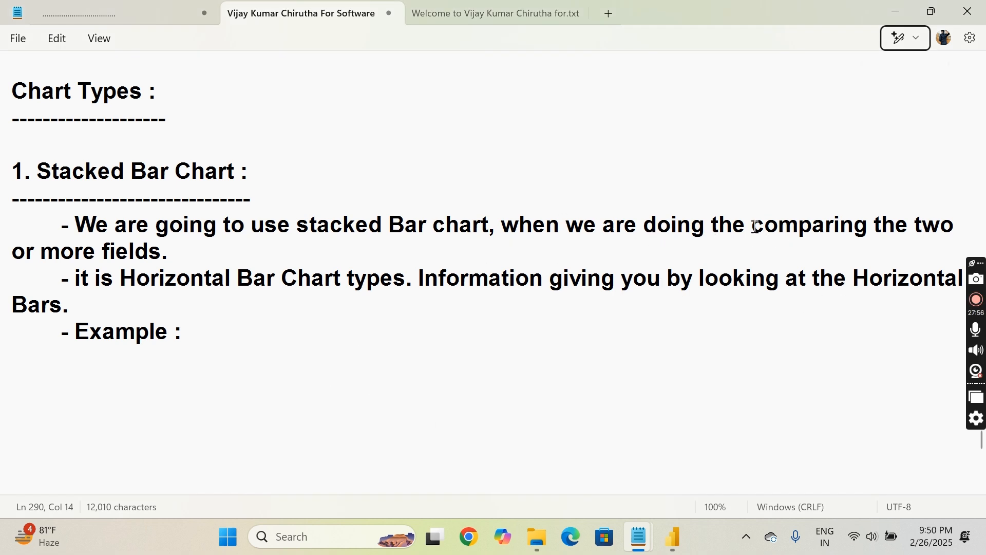
pyautogui.moveTo(755, 226); pyautogui.dragTo(854, 260)
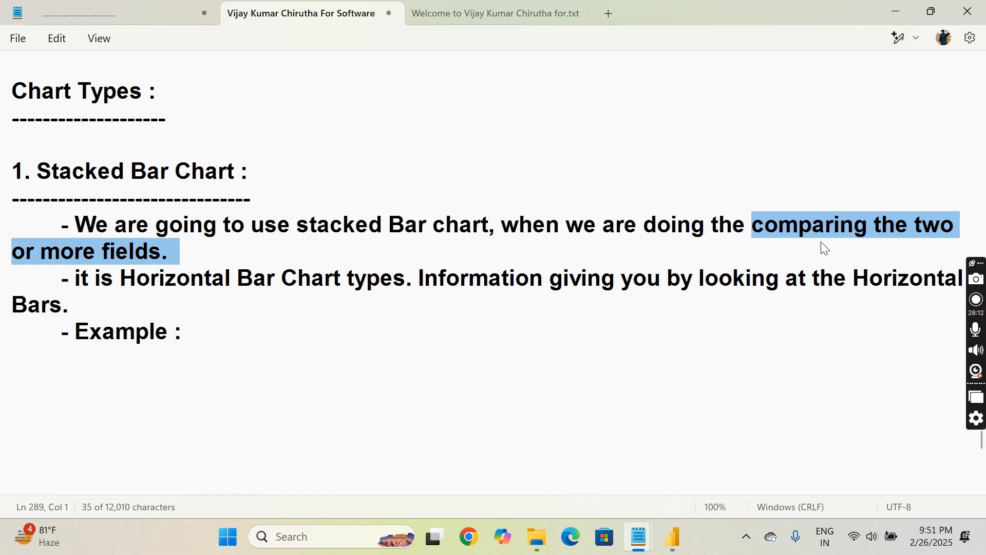
pyautogui.click(870, 231)
pyautogui.write('anal')
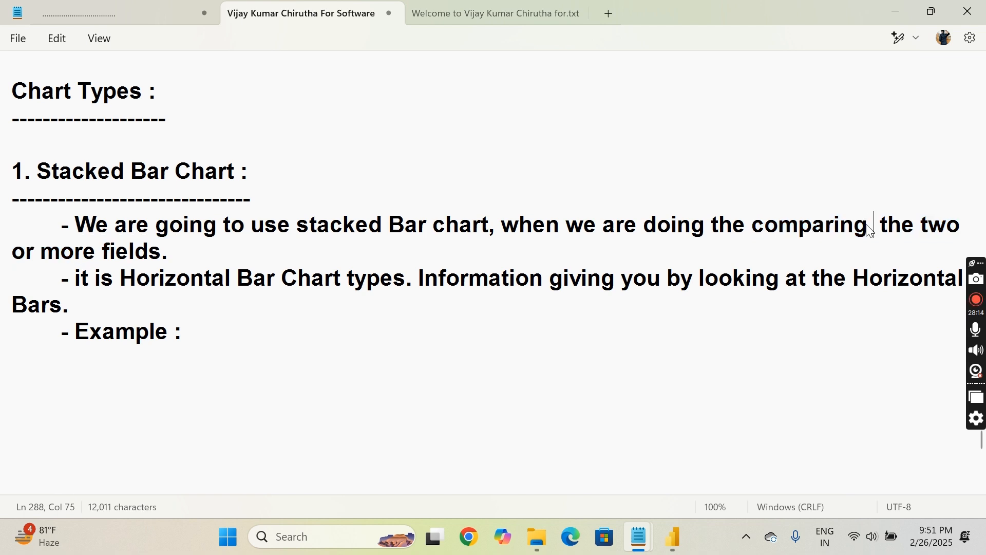
pyautogui.write('yis')
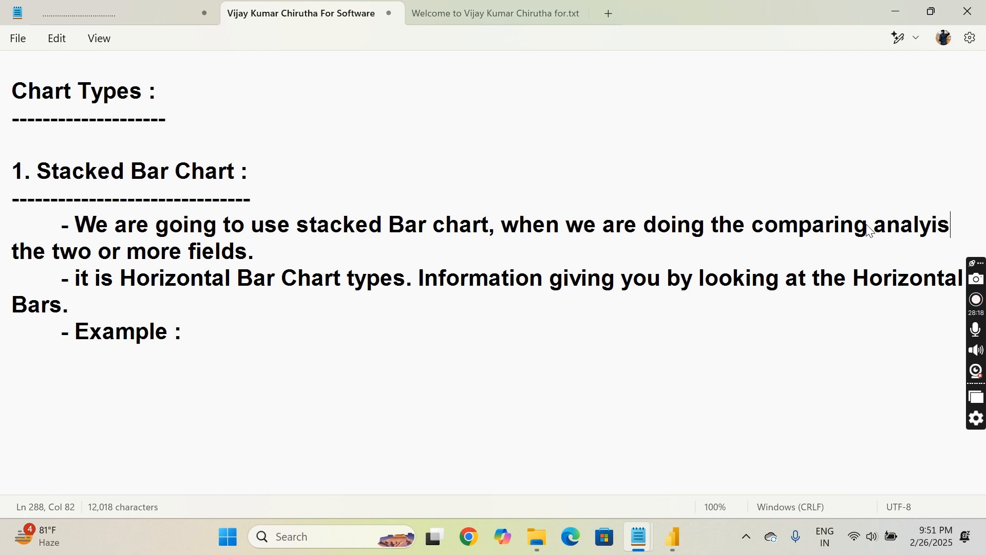
# Switch to Power BI Desktop, add a new report page, and insert an empty stacked column chart enlarged to fill the page
pyautogui.hotkey('alt', 'Tab')
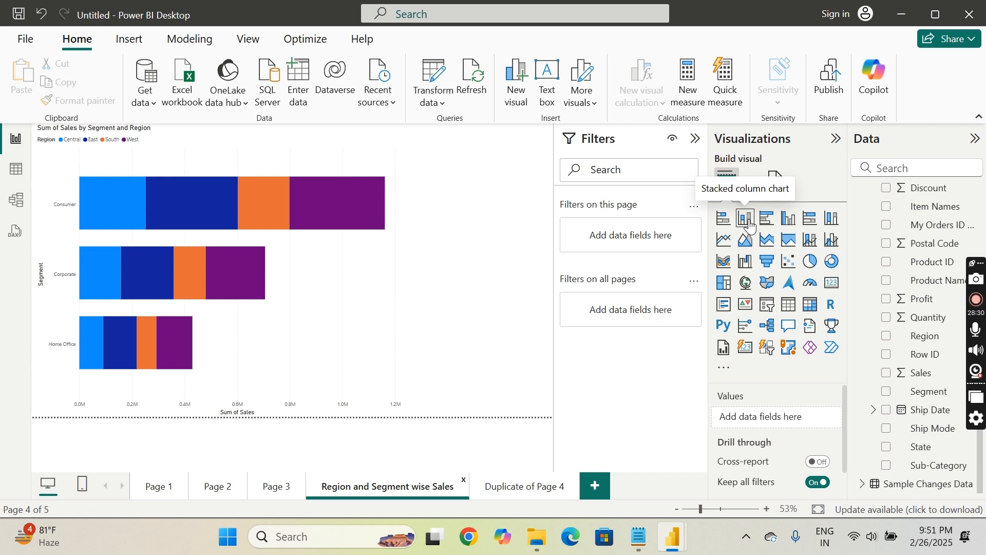
pyautogui.click(595, 485)
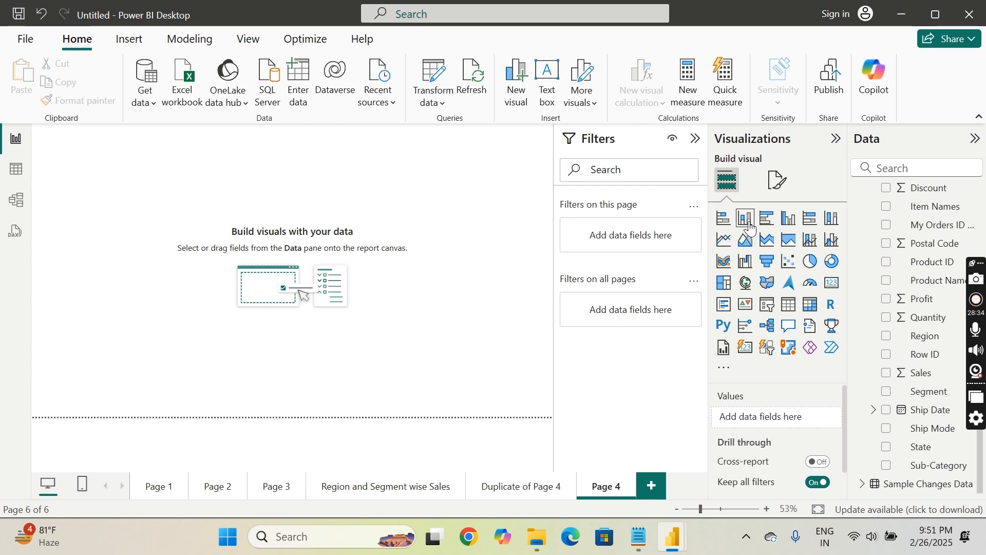
pyautogui.click(750, 226)
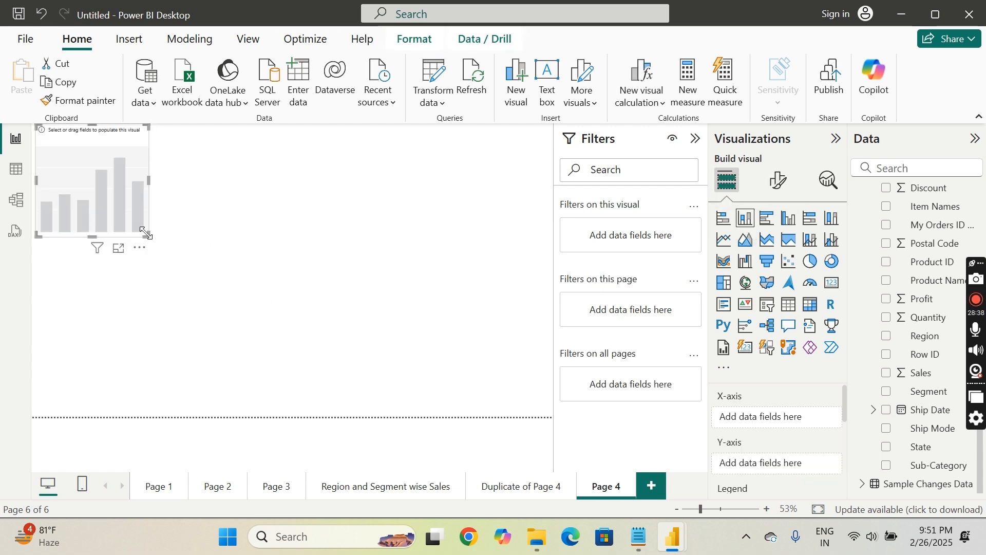
pyautogui.moveTo(149, 236); pyautogui.dragTo(557, 413)
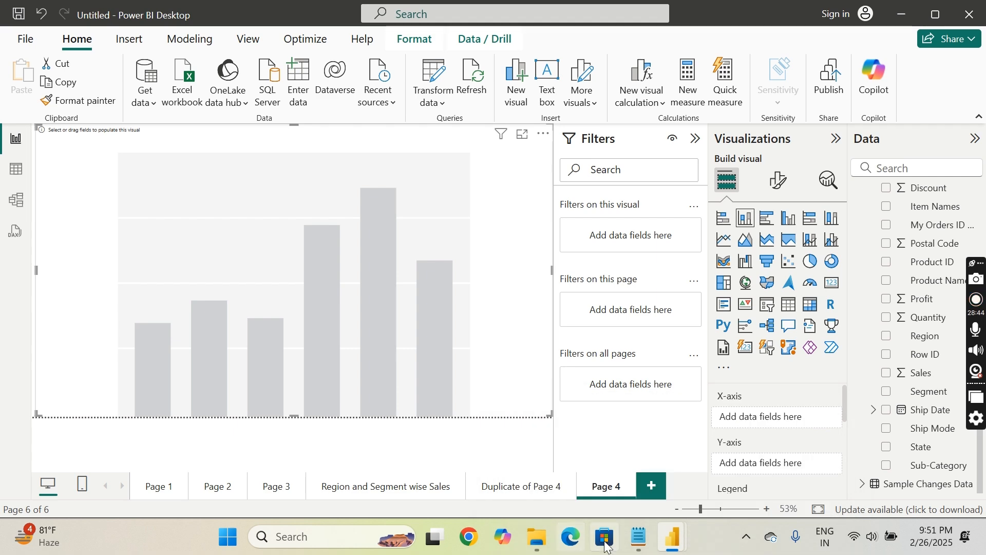
# Switch to the chart notes in Notepad and complete the Stacked Bar Chart's Example line with "Done Practicals"
pyautogui.moveTo(640, 539)
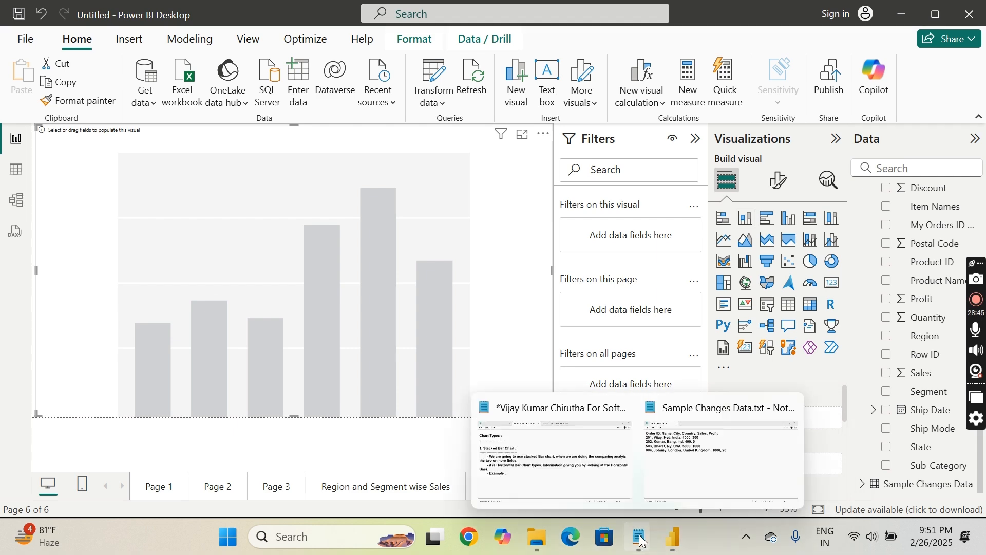
pyautogui.click(510, 449)
pyautogui.click(232, 317)
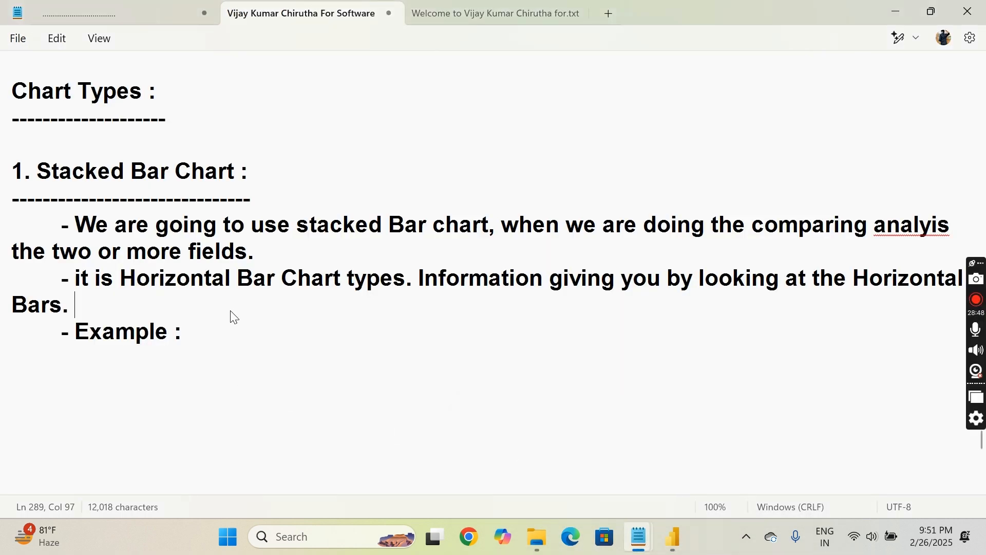
pyautogui.click(207, 336)
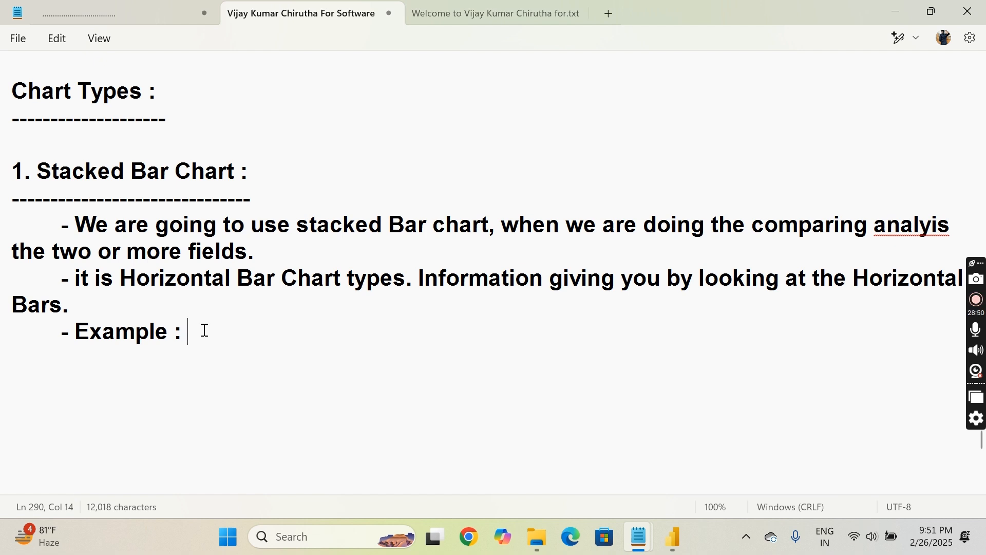
pyautogui.write('Done ')
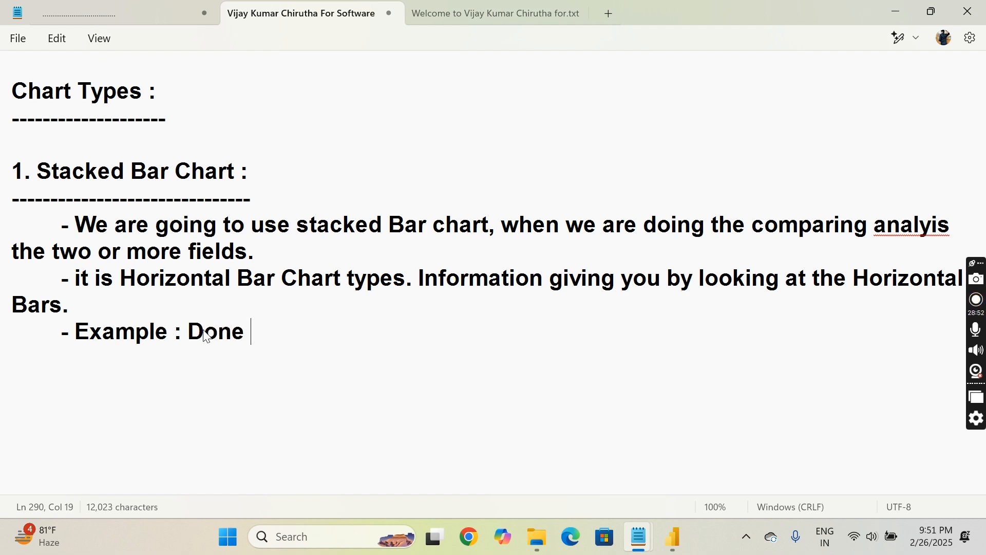
pyautogui.write('Pr')
pyautogui.write('icals')
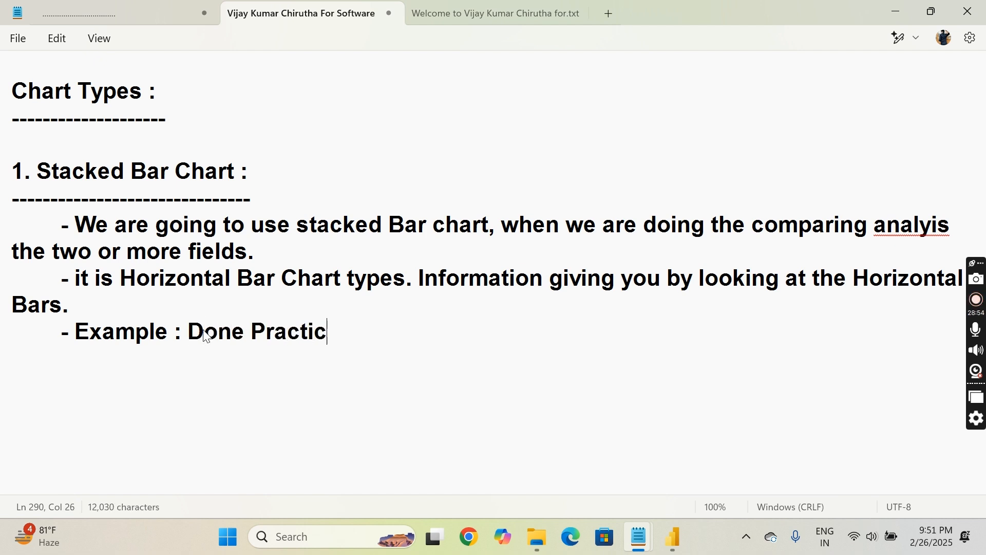
# Add the heading "2. Stacked Column Charts:" below the example, underline it with a row of dashes, and start an indented line
pyautogui.press('Return')
pyautogui.press('Return')
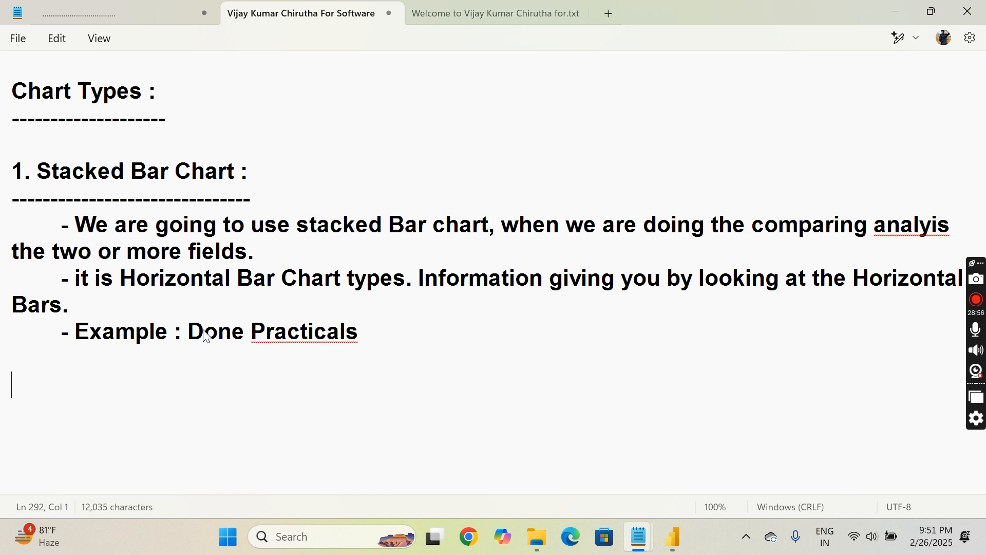
pyautogui.write('2. ')
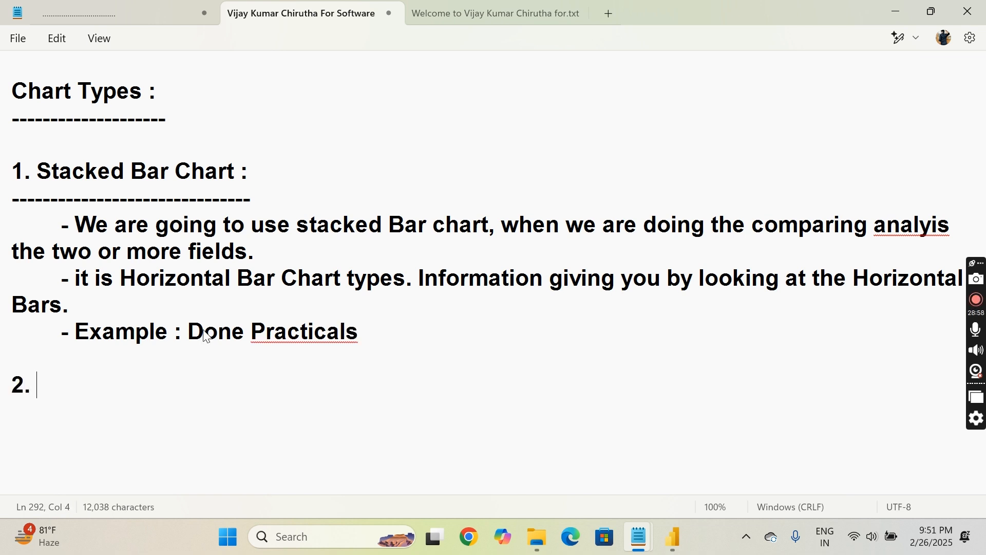
pyautogui.write('Stacked ')
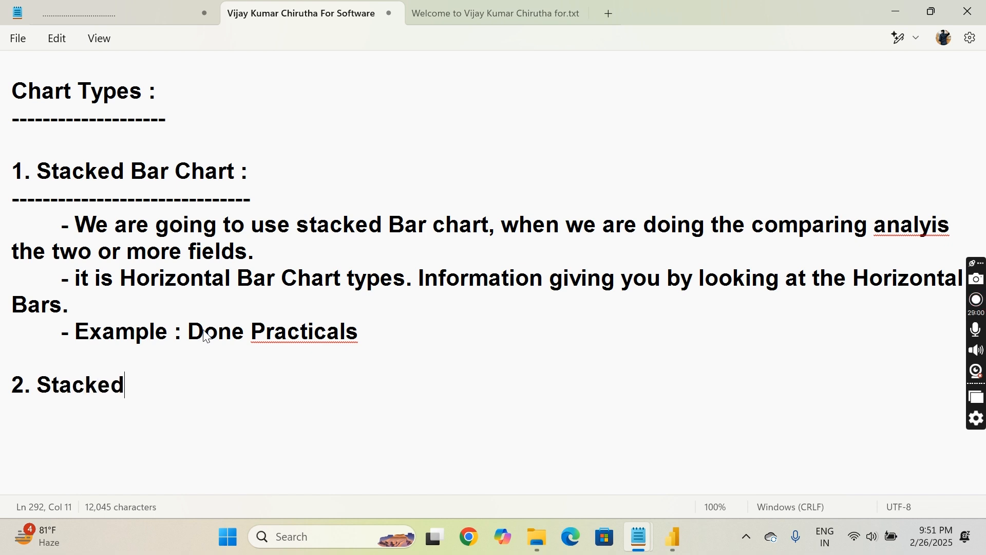
pyautogui.write('Coli')
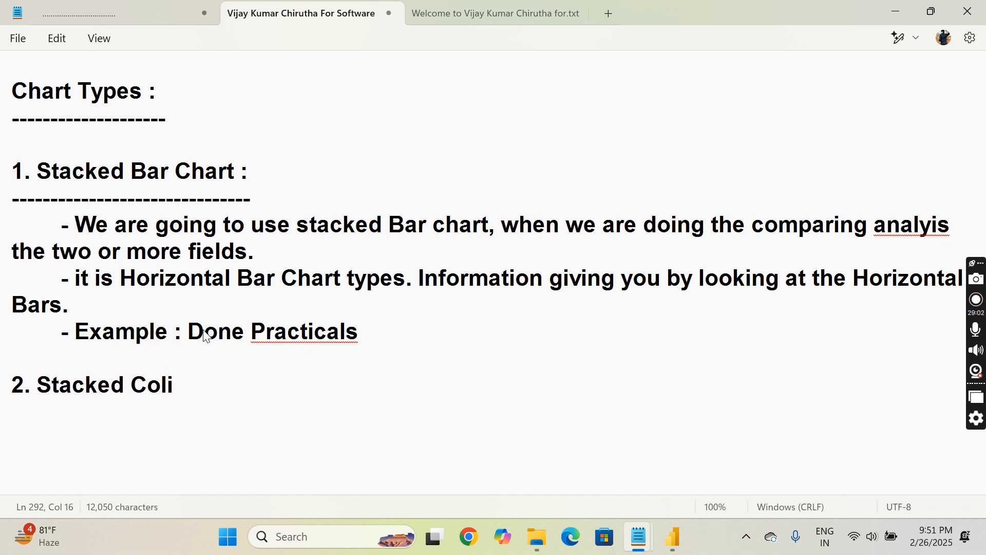
pyautogui.press('BackSpace')
pyautogui.write('umn Charts')
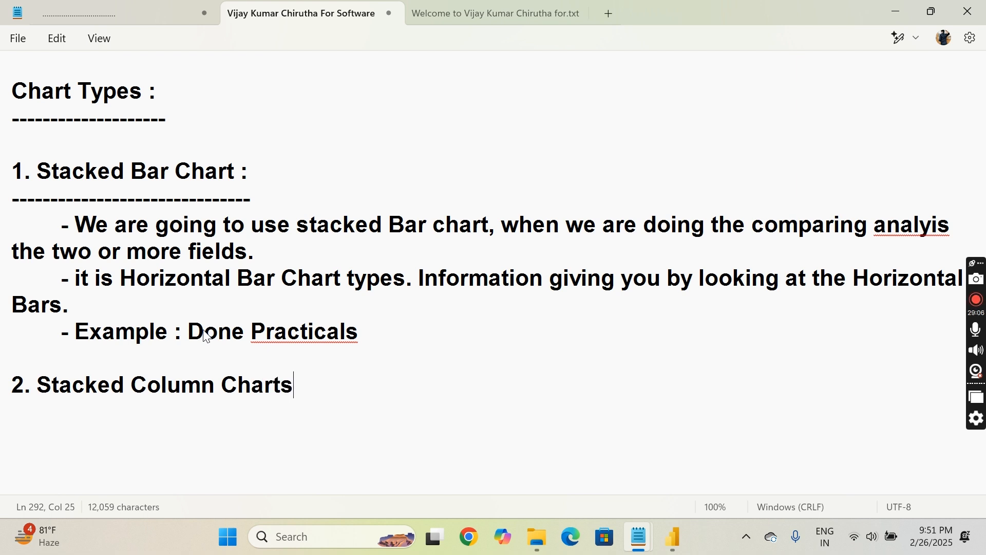
pyautogui.write(':')
pyautogui.press('Return')
pyautogui.write('-')
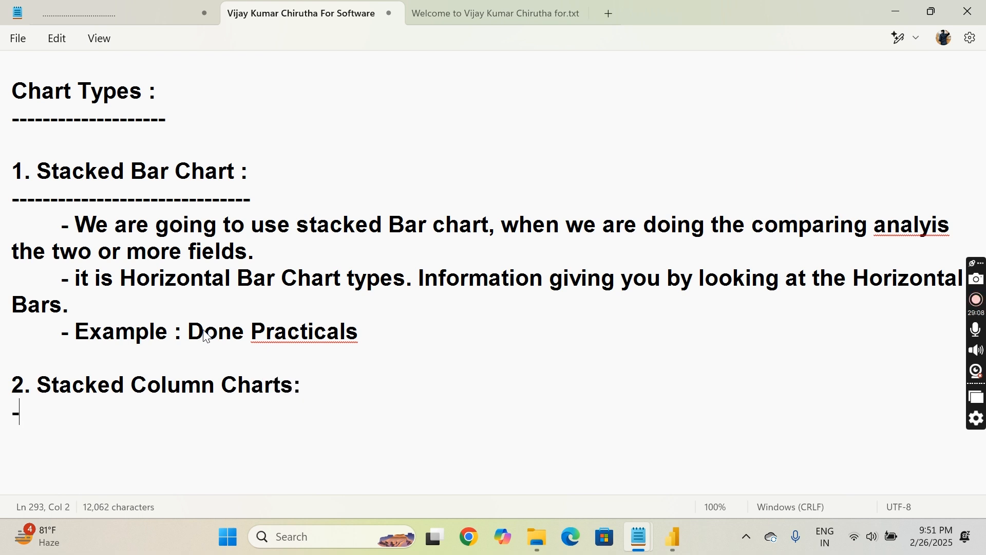
pyautogui.write('------------------------------------')
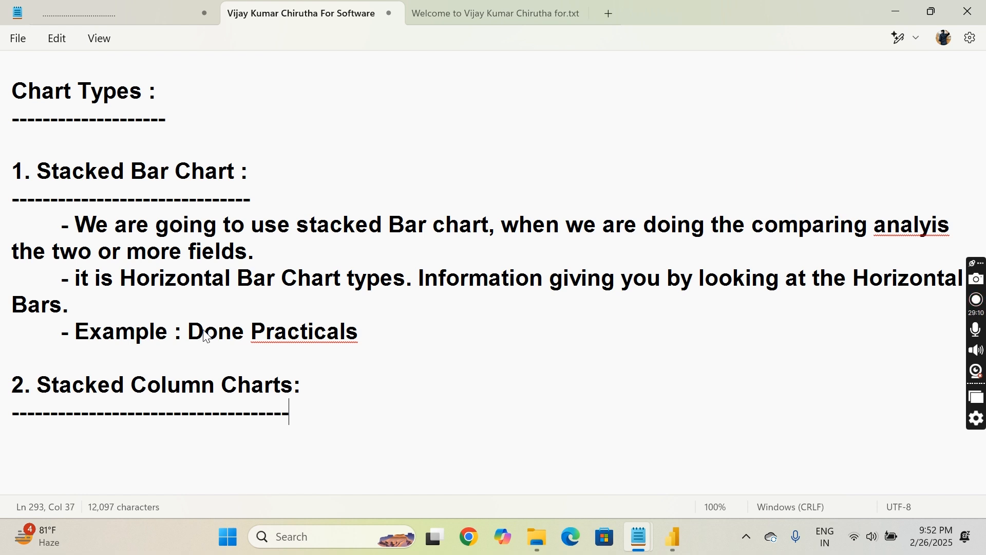
pyautogui.press('Return')
pyautogui.press('Tab')
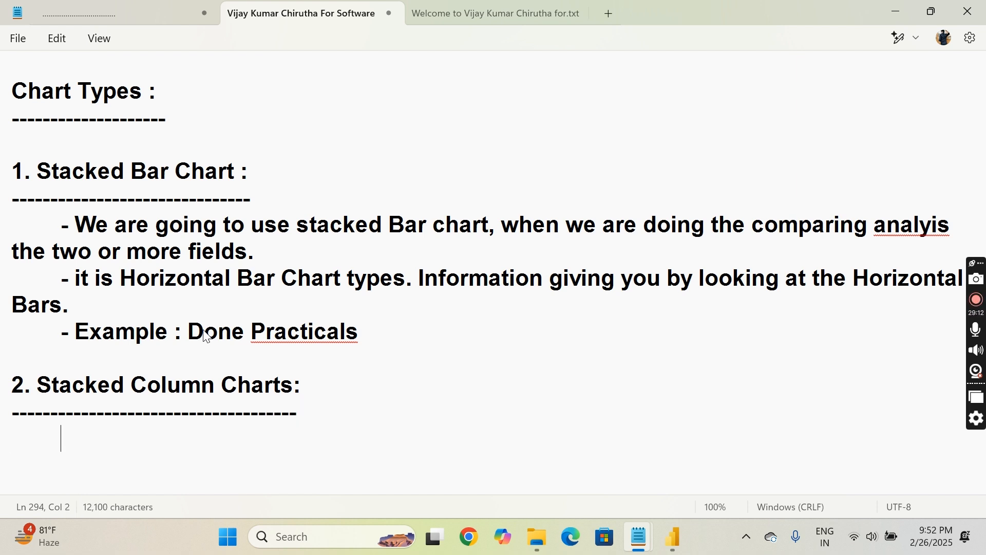